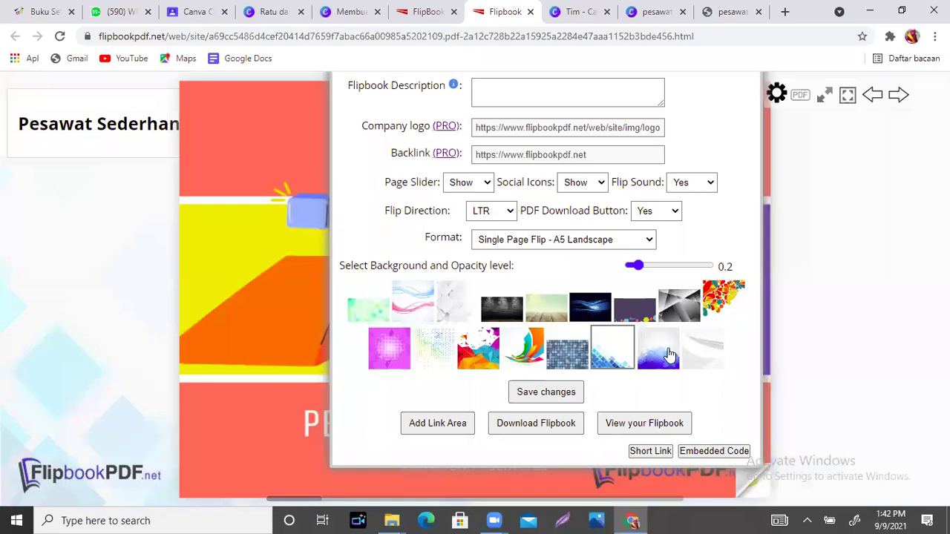
Apply the blue watercolour background to the flipbook at an opacity level of 0.4 and download the flipbook.
{"action": "left_click", "coordinate": [669, 355]}
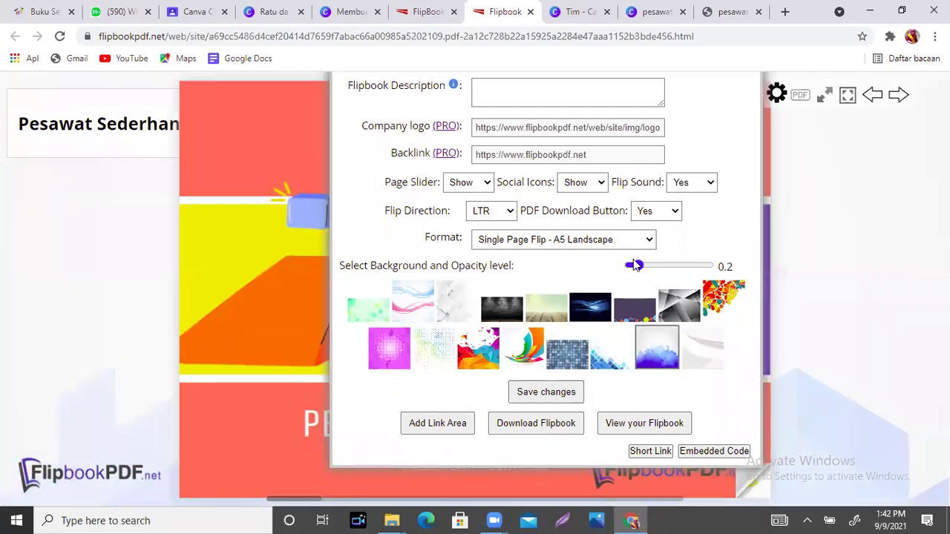
{"action": "left_click_drag", "start_coordinate": [637, 270], "coordinate": [660, 270]}
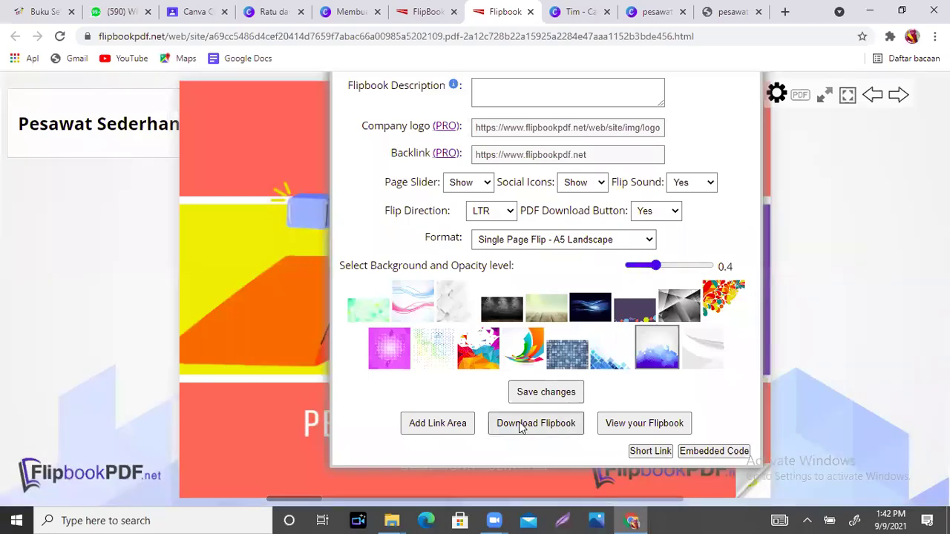
{"action": "left_click", "coordinate": [547, 429]}
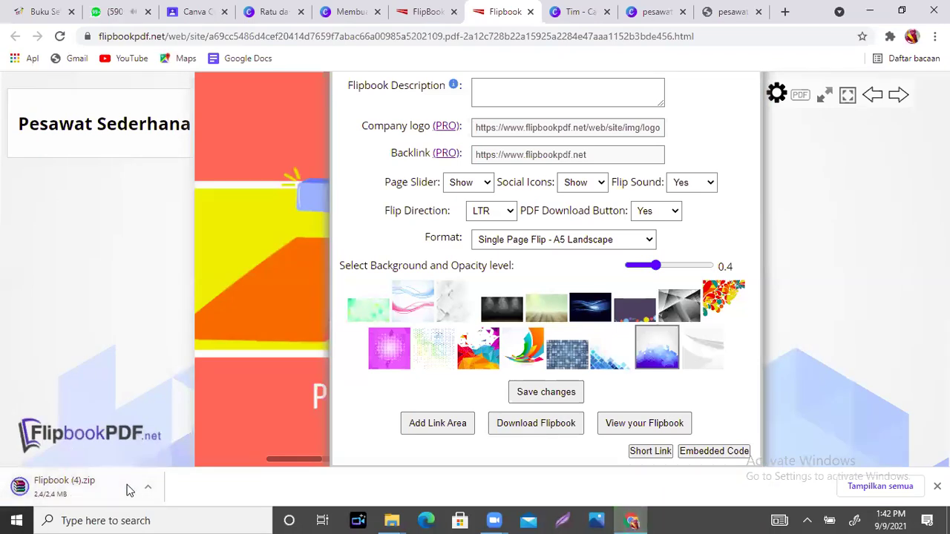
Open the downloaded Flipbook (4).zip, dismiss the WinRAR licence reminder and launch its index.html.
{"action": "left_click", "coordinate": [137, 491]}
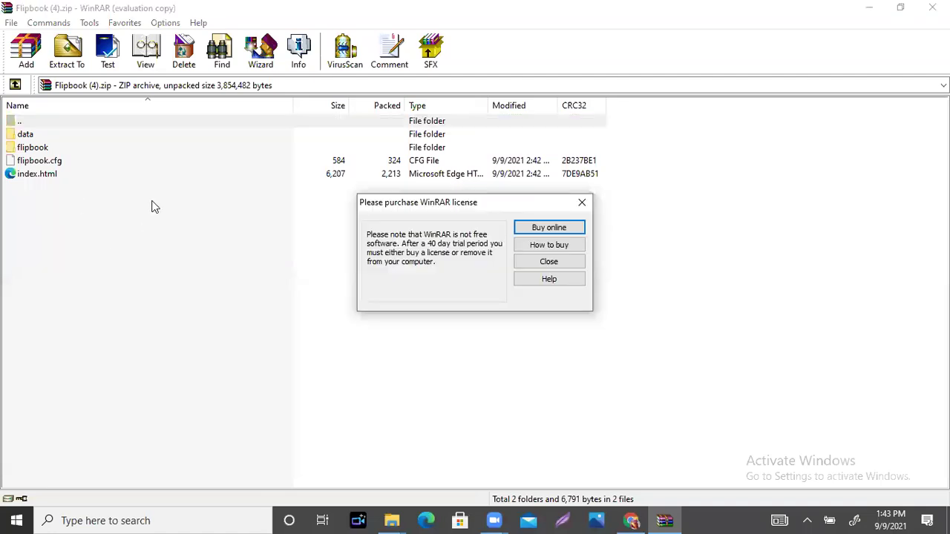
{"action": "left_click", "coordinate": [582, 203]}
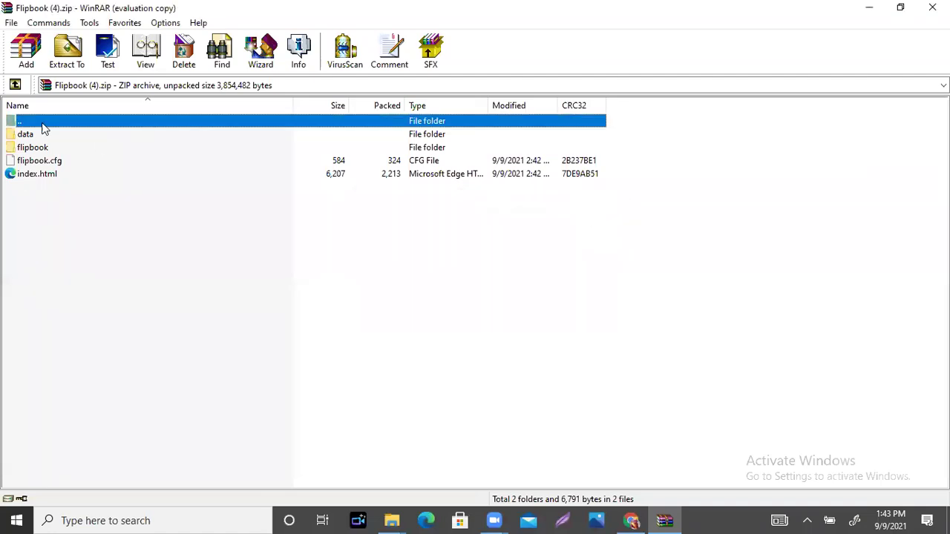
{"action": "double_click", "coordinate": [46, 176]}
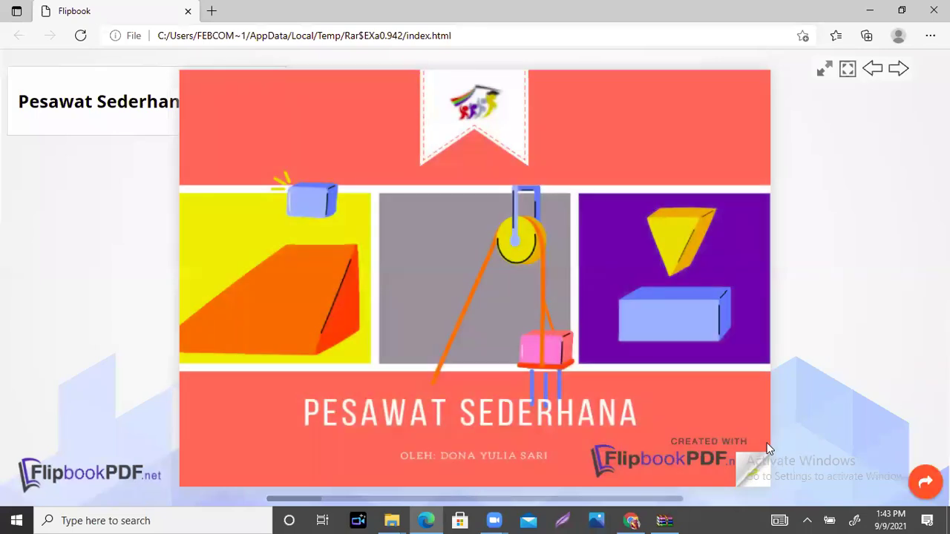
Page through the downloaded Pesawat Sederhana flipbook from the cover to the XOXO page and close the browser window.
{"action": "left_click", "coordinate": [768, 449]}
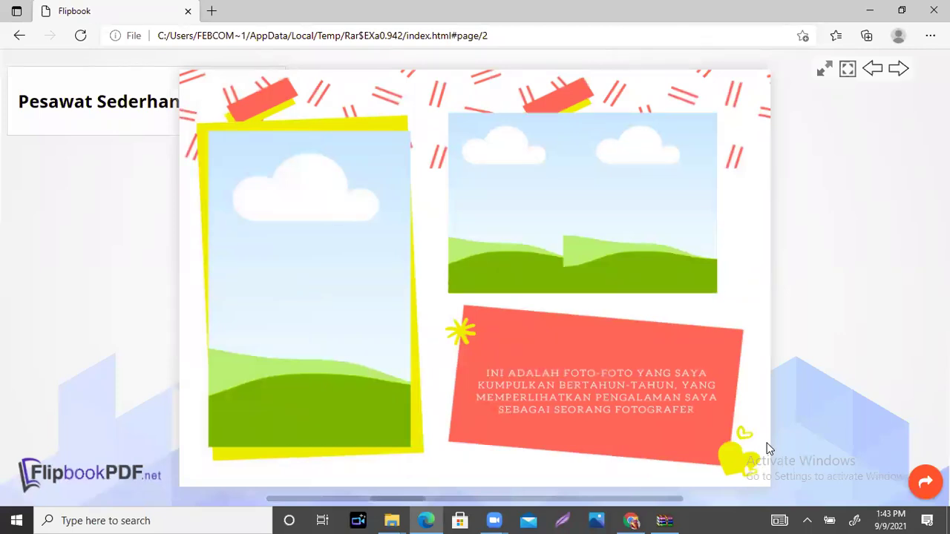
{"action": "left_click", "coordinate": [768, 449]}
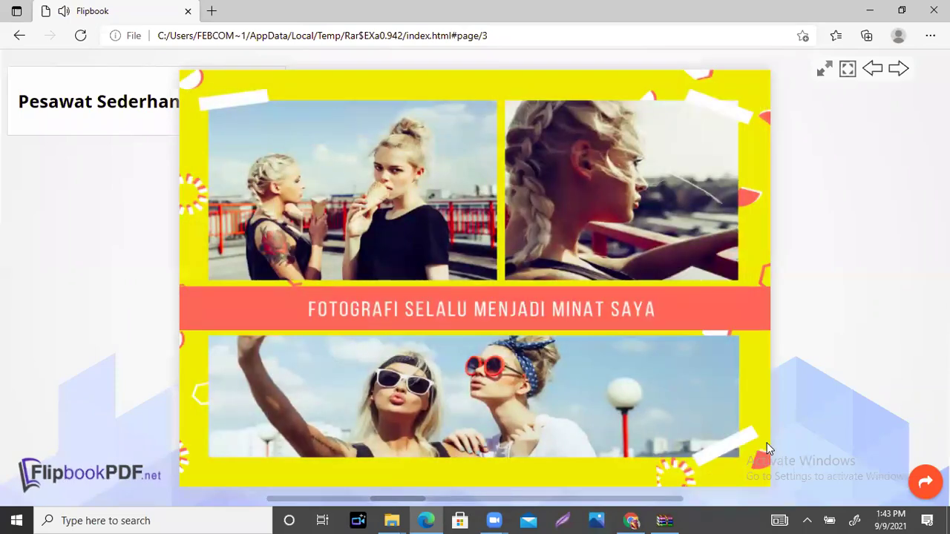
{"action": "left_click", "coordinate": [769, 448]}
{"action": "left_click", "coordinate": [768, 448]}
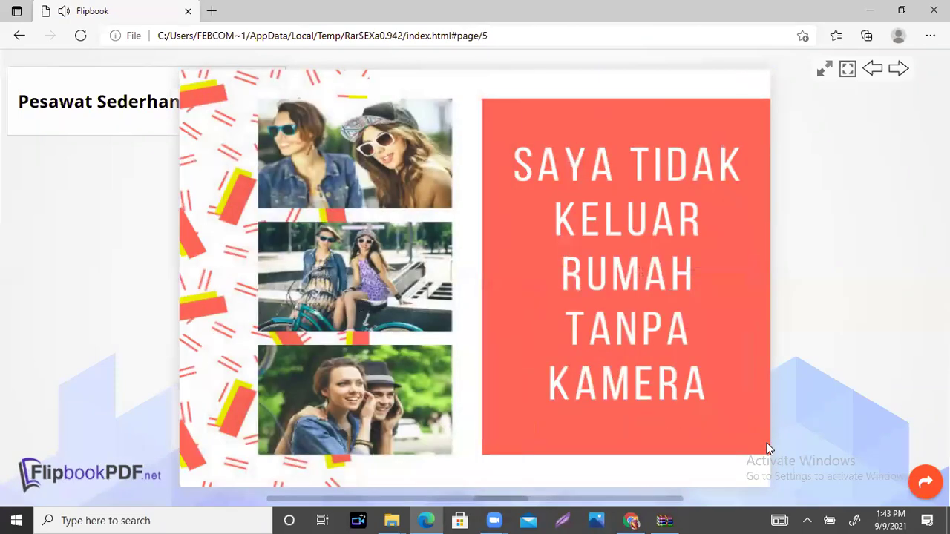
{"action": "left_click", "coordinate": [768, 449]}
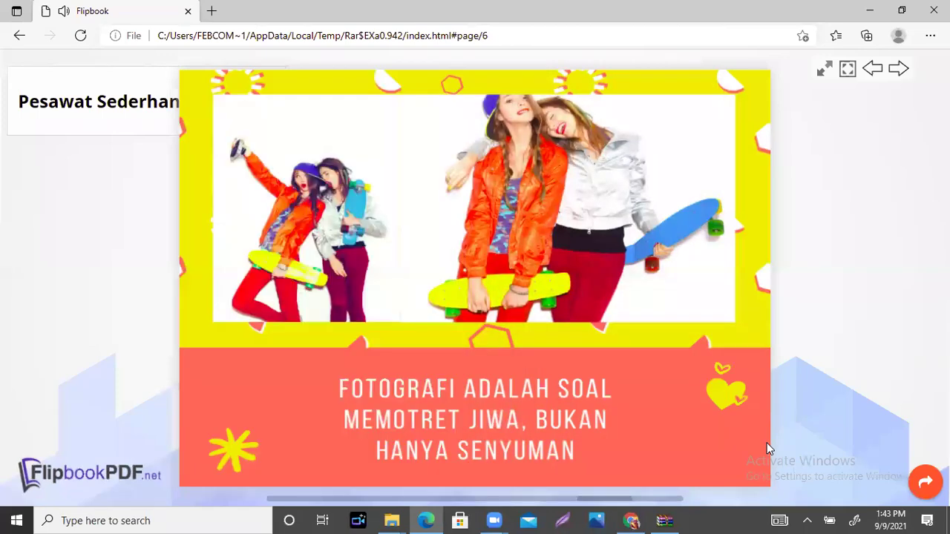
{"action": "left_click", "coordinate": [769, 449]}
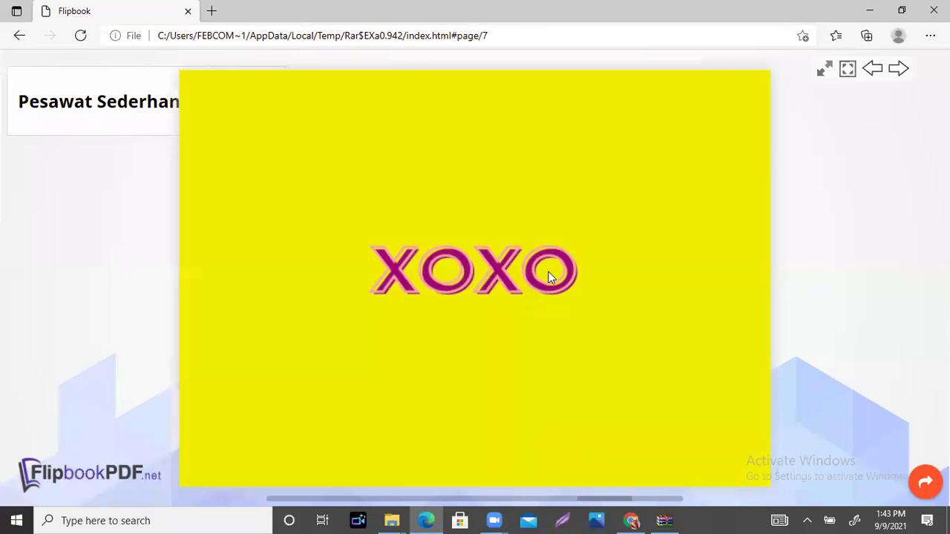
{"action": "left_click", "coordinate": [934, 11]}
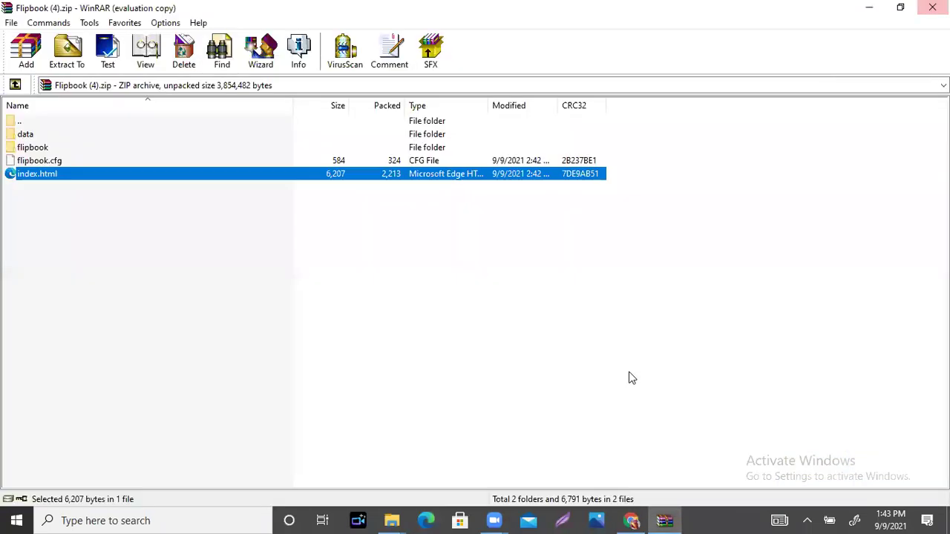
Switch back to Chrome and set the flipbook's format to A5 (8.3"x5.8" | Landscape).
{"action": "left_click", "coordinate": [631, 521]}
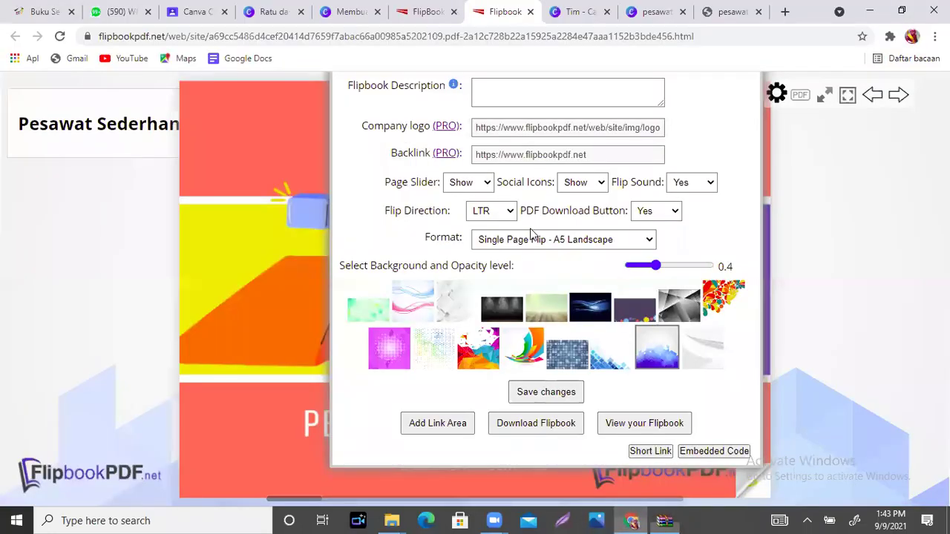
{"action": "left_click", "coordinate": [592, 240]}
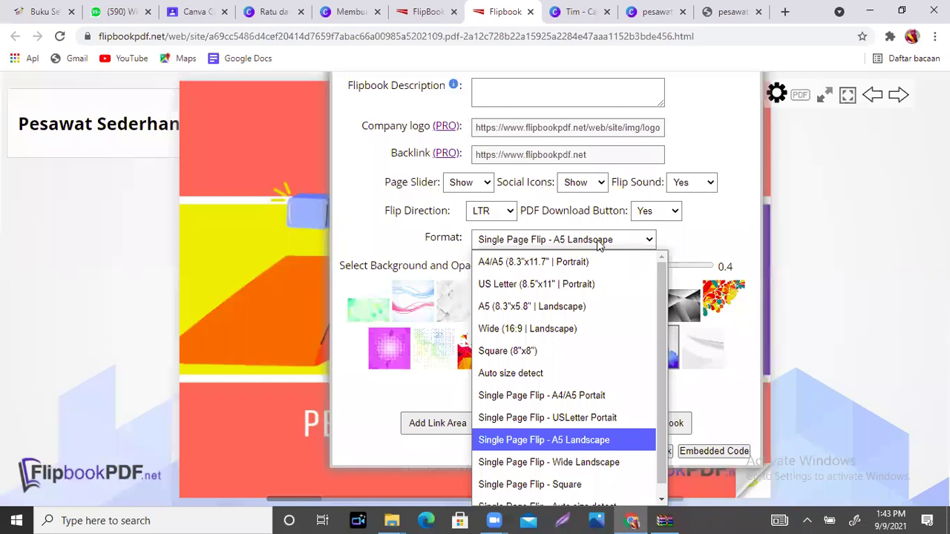
{"action": "left_click", "coordinate": [505, 306]}
{"action": "left_click", "coordinate": [601, 420]}
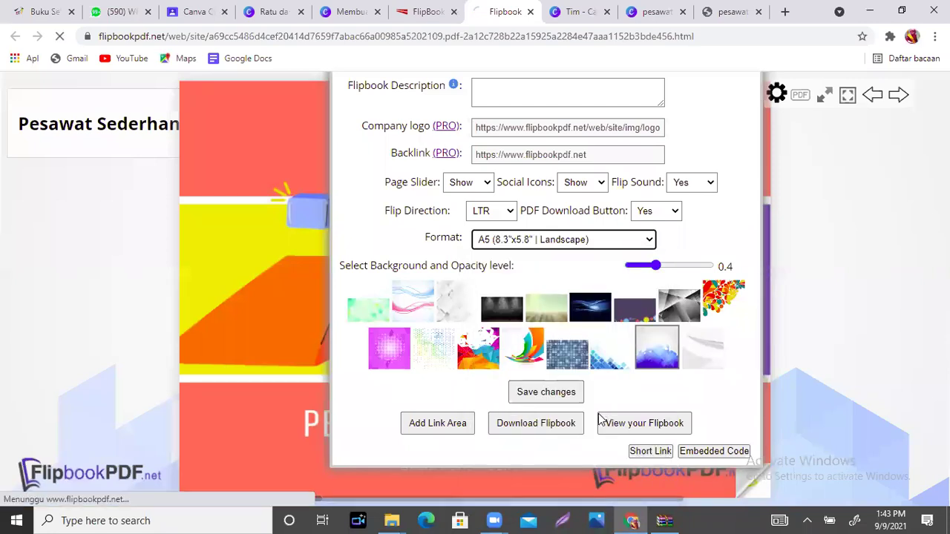
Open the Flipbook (2) archive from the Downloads folder, dismiss the WinRAR reminder and launch its index.html.
{"action": "left_click", "coordinate": [671, 520]}
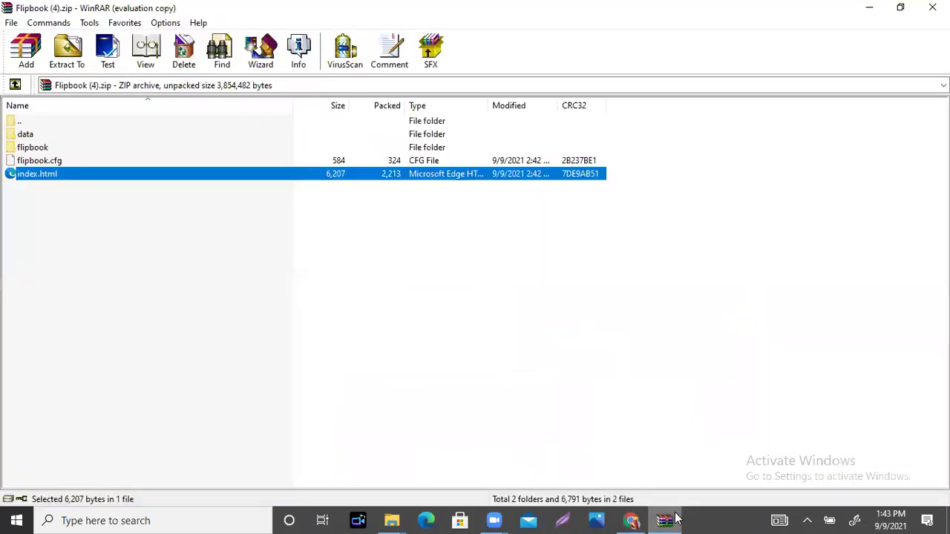
{"action": "left_click", "coordinate": [672, 520]}
{"action": "mouse_move", "coordinate": [392, 520]}
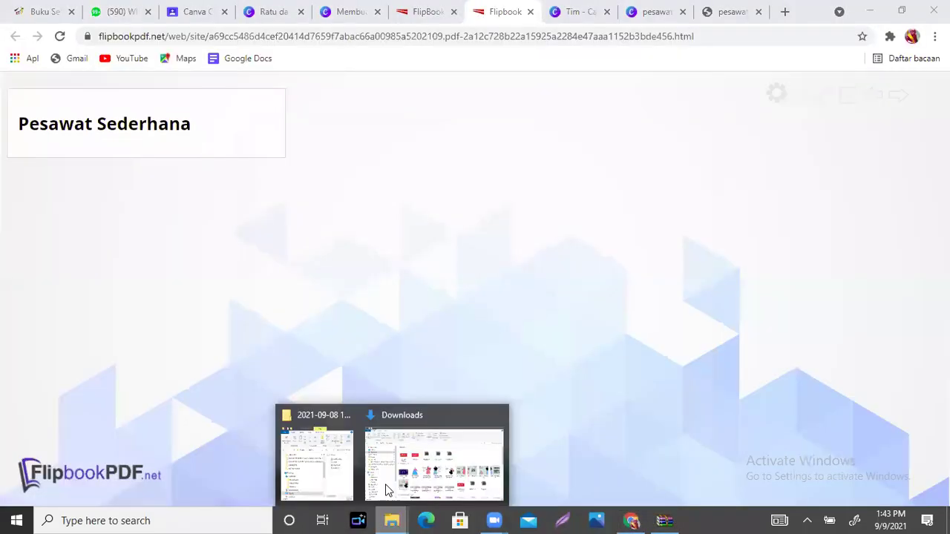
{"action": "left_click", "coordinate": [385, 490]}
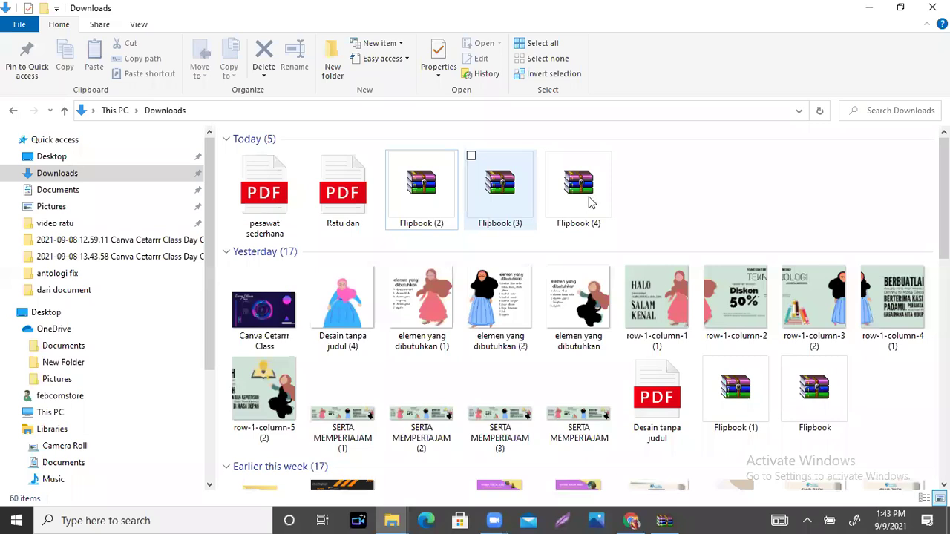
{"action": "left_click", "coordinate": [426, 215]}
{"action": "double_click", "coordinate": [424, 215]}
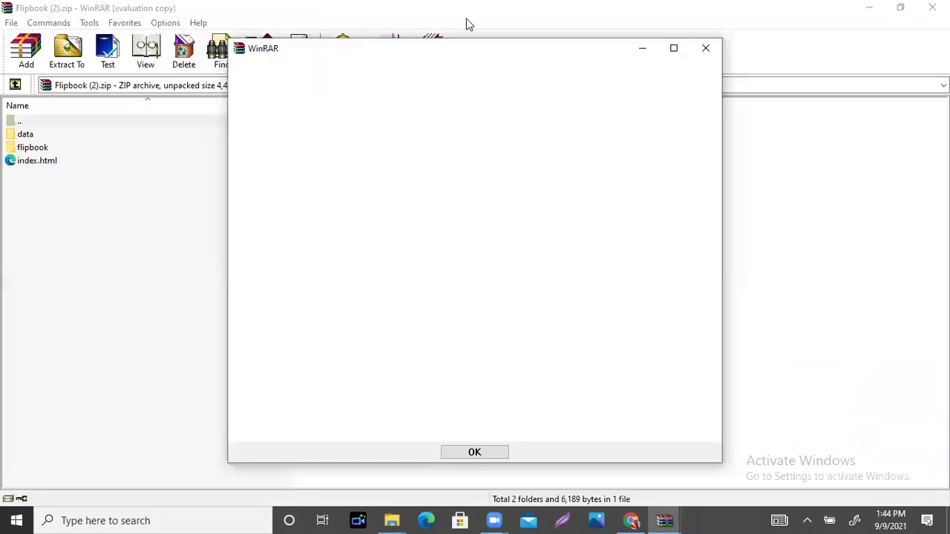
{"action": "left_click", "coordinate": [704, 50]}
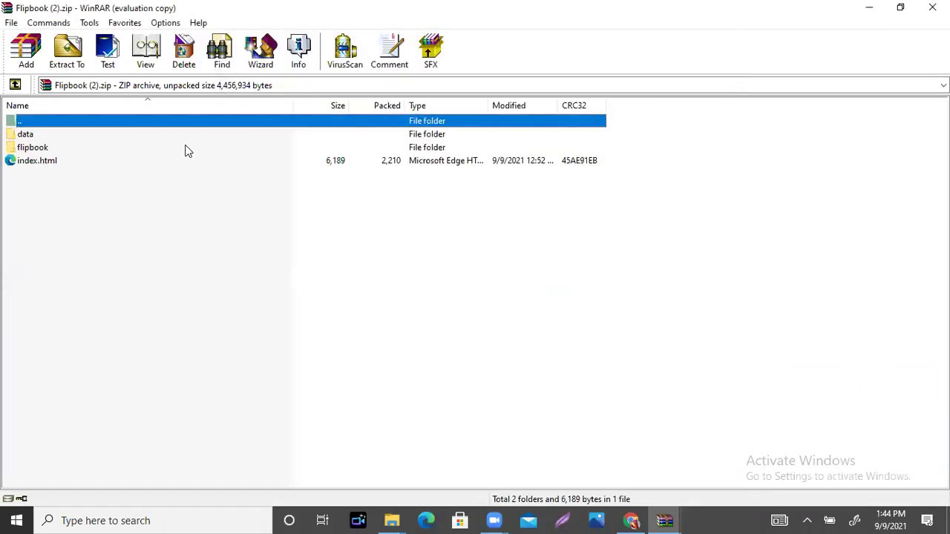
{"action": "double_click", "coordinate": [46, 162]}
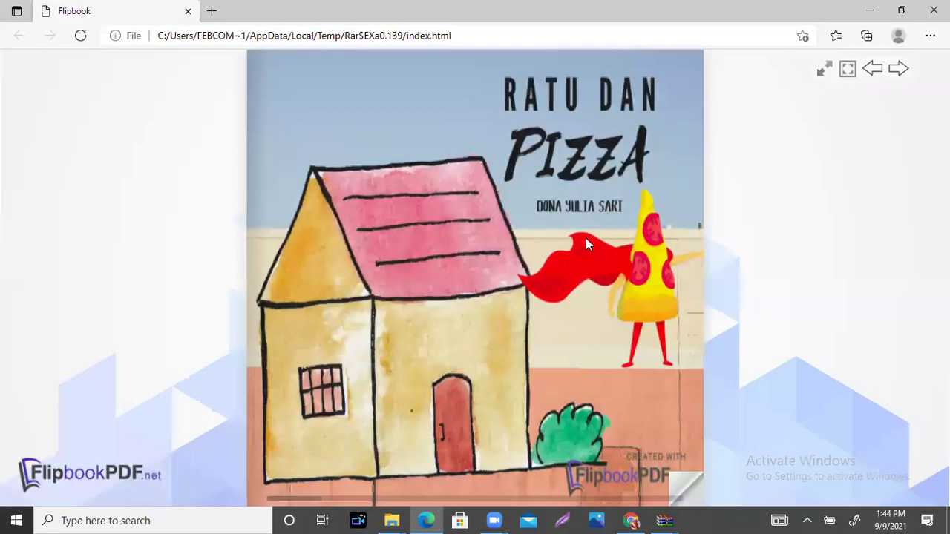
Page through the Ratu dan Pizza flipbook to its closing spread, and close both the flipbook and its archive.
{"action": "left_click", "coordinate": [710, 285]}
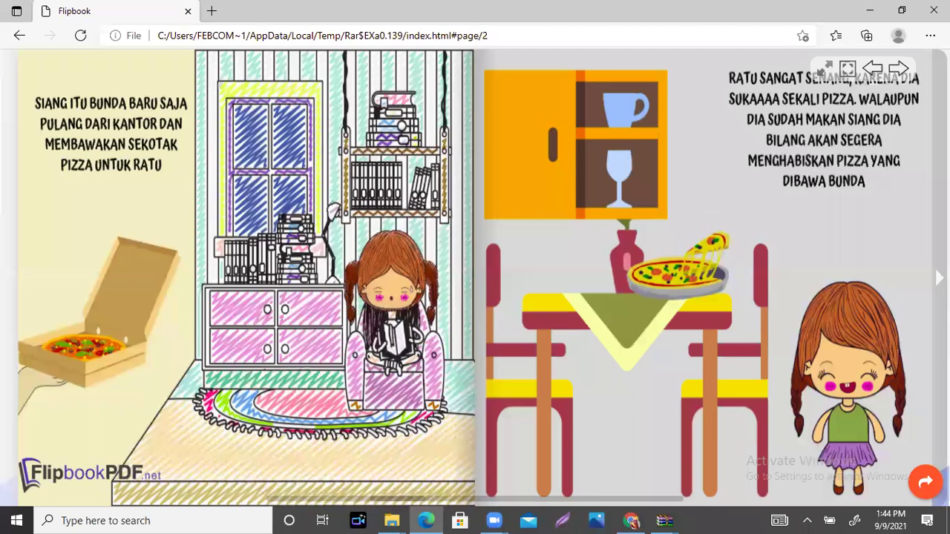
{"action": "key", "text": "Right"}
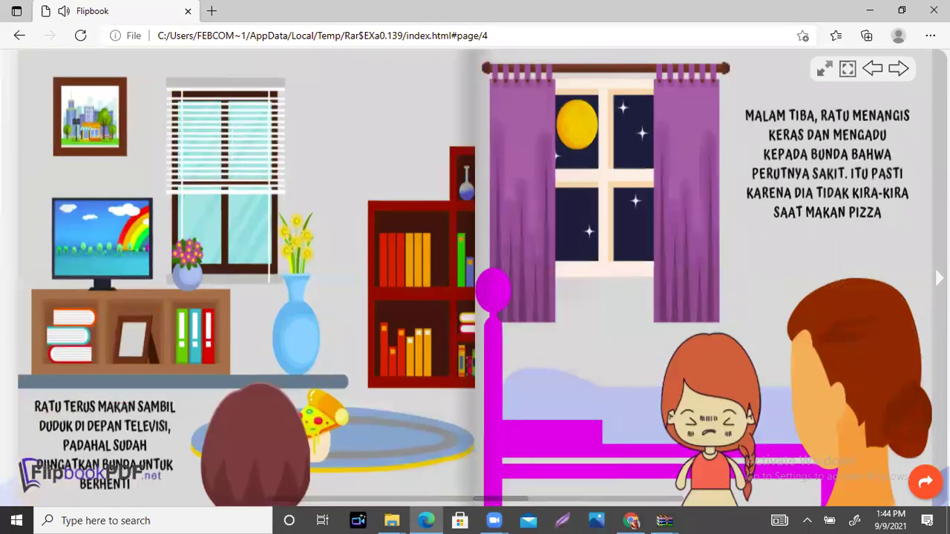
{"action": "key", "text": "Right"}
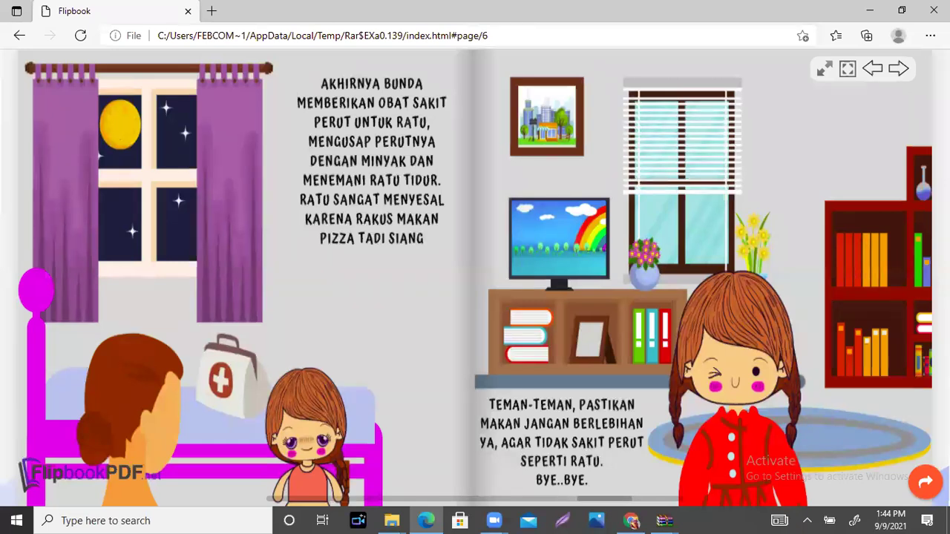
{"action": "left_click", "coordinate": [933, 10]}
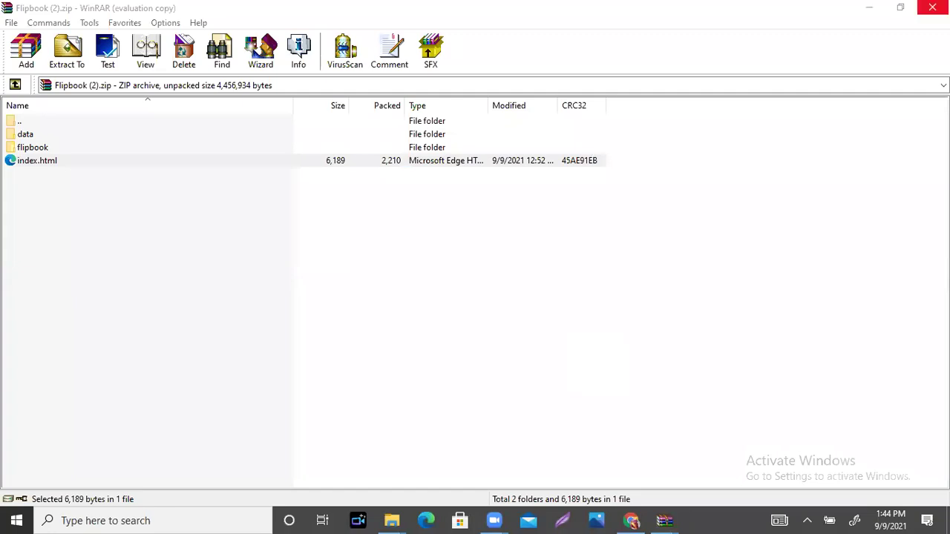
{"action": "left_click", "coordinate": [933, 7]}
Return to Chrome, close the flipbook's admin configuration and copy the shareable flipbook URL from the conversion results page.
{"action": "left_click", "coordinate": [631, 520]}
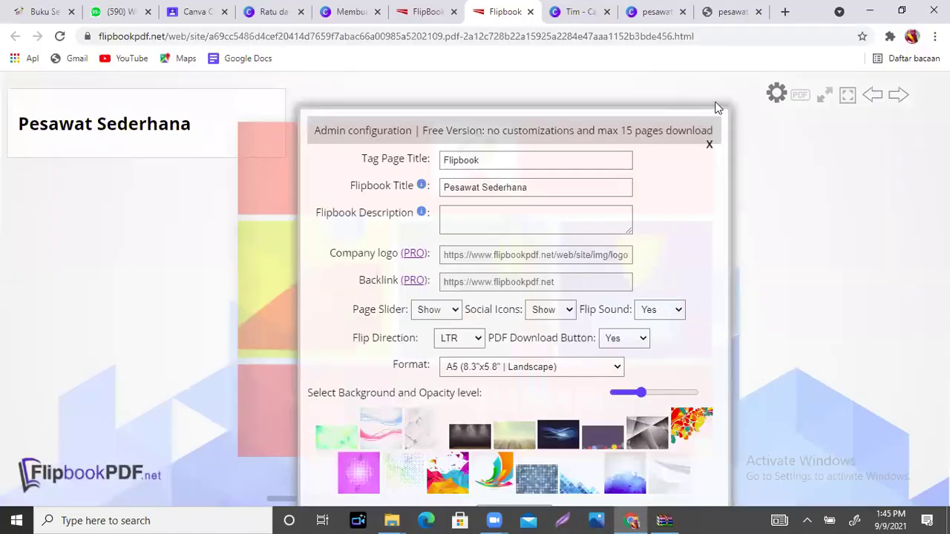
{"action": "left_click", "coordinate": [734, 121]}
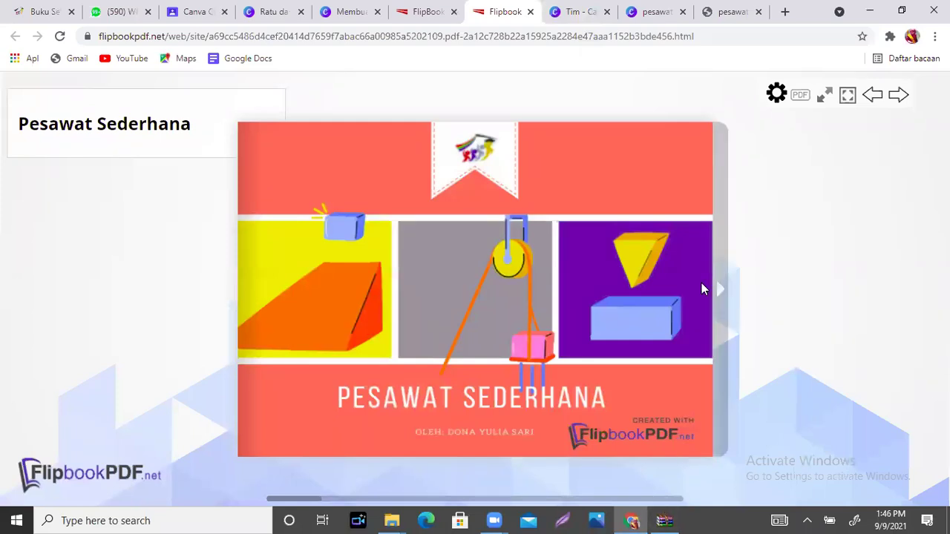
{"action": "left_click", "coordinate": [422, 10]}
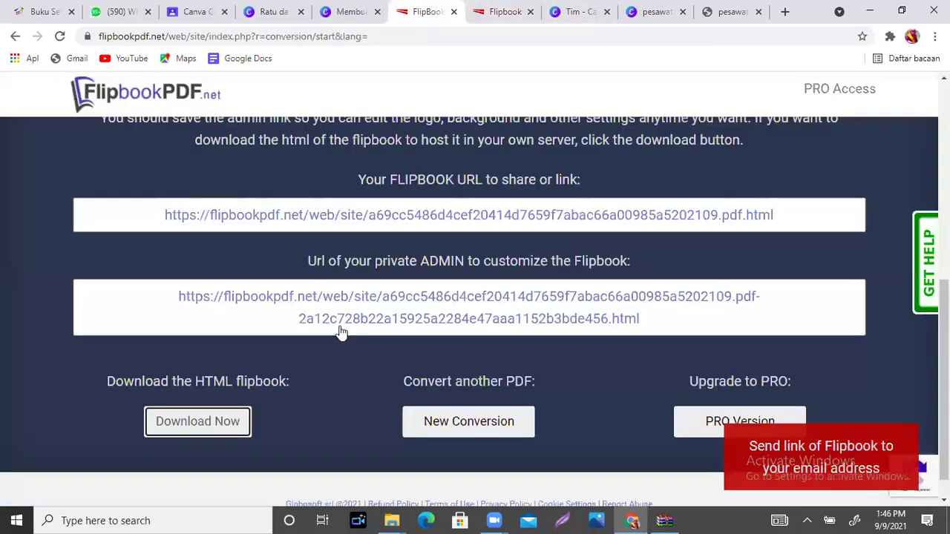
{"action": "left_click_drag", "start_coordinate": [155, 221], "coordinate": [786, 210]}
{"action": "key", "text": "ctrl+c"}
{"action": "scroll", "coordinate": [788, 215], "scroll_direction": "up", "scroll_amount": 3}
{"action": "scroll", "coordinate": [475, 311], "scroll_direction": "up", "scroll_amount": 1}
{"action": "scroll", "coordinate": [475, 312], "scroll_direction": "down", "scroll_amount": 3}
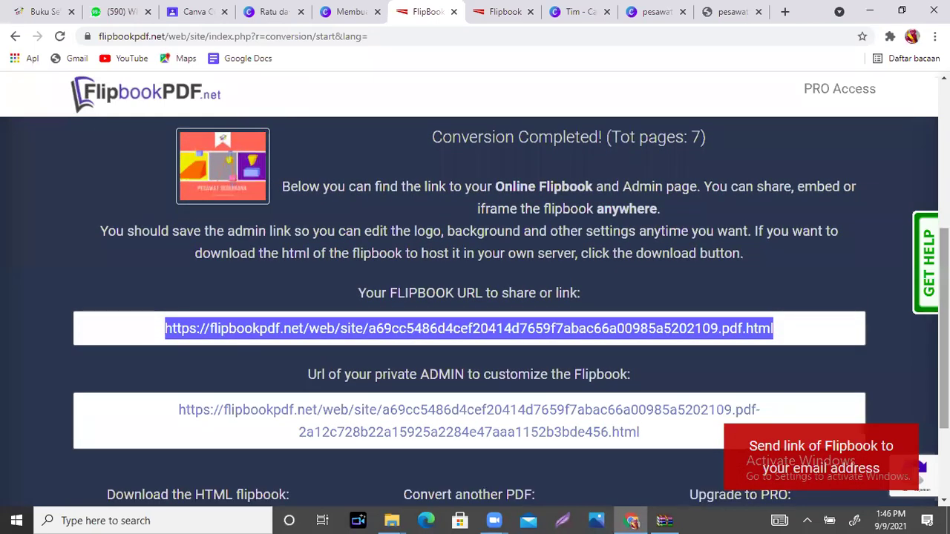
Paste the copied flipbook link into the C3 1c group chat in WhatsApp Web and send it.
{"action": "left_click", "coordinate": [125, 12]}
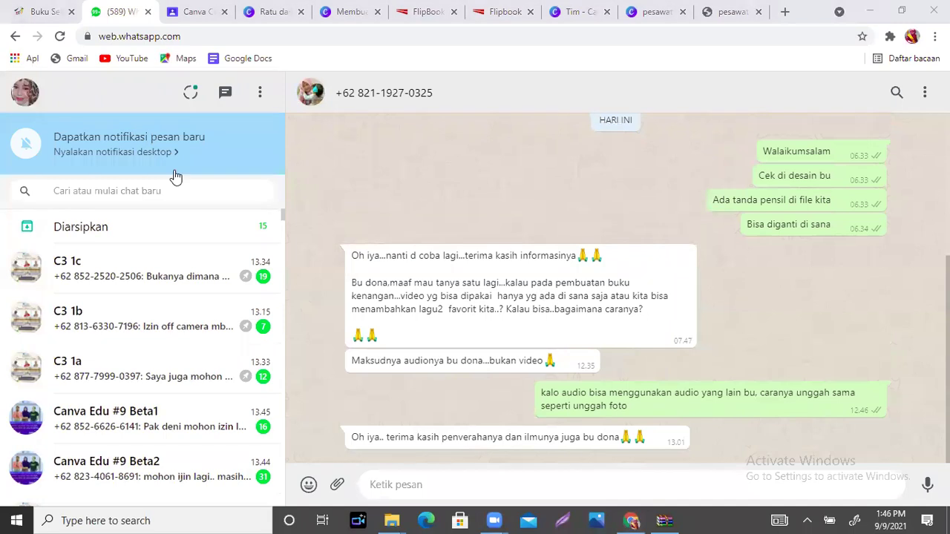
{"action": "left_click", "coordinate": [97, 278]}
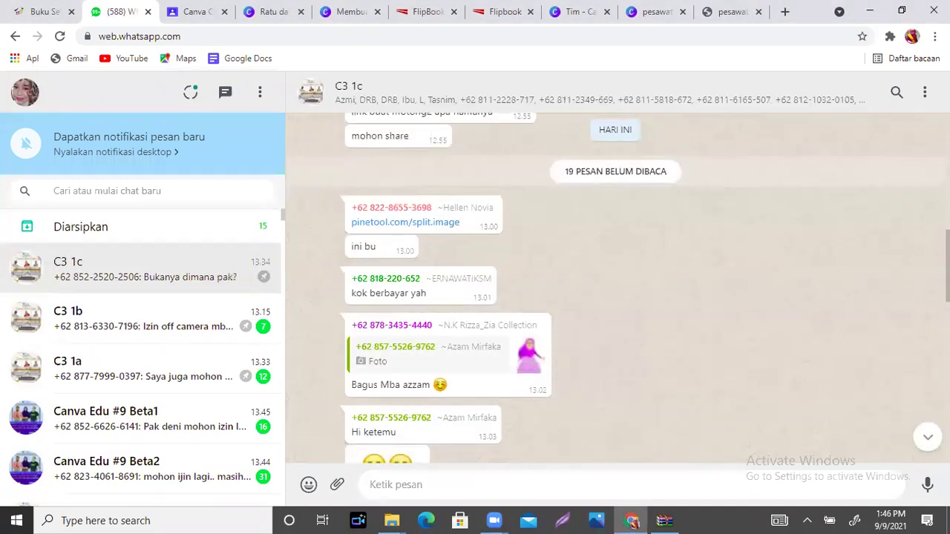
{"action": "scroll", "coordinate": [503, 258], "scroll_direction": "down", "scroll_amount": 5}
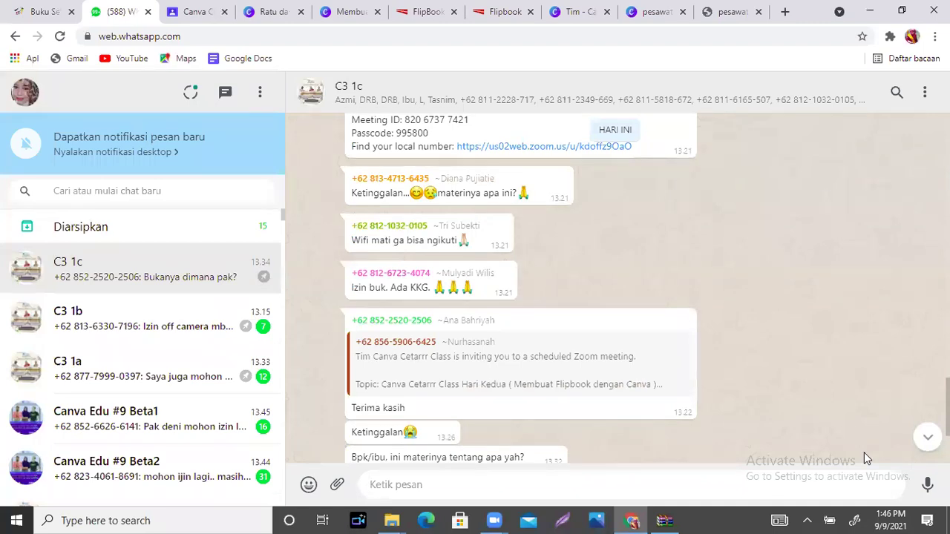
{"action": "scroll", "coordinate": [698, 329], "scroll_direction": "down", "scroll_amount": 1}
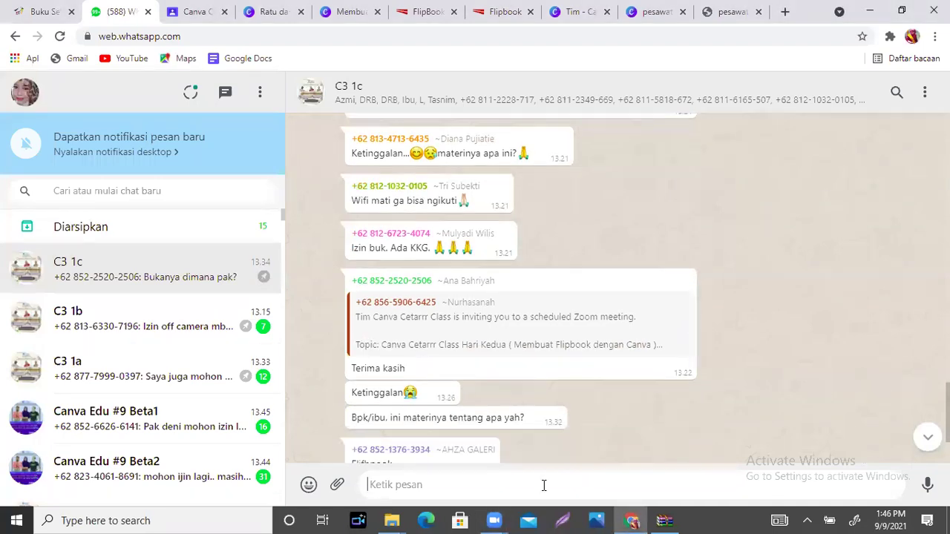
{"action": "key", "text": "ctrl+v"}
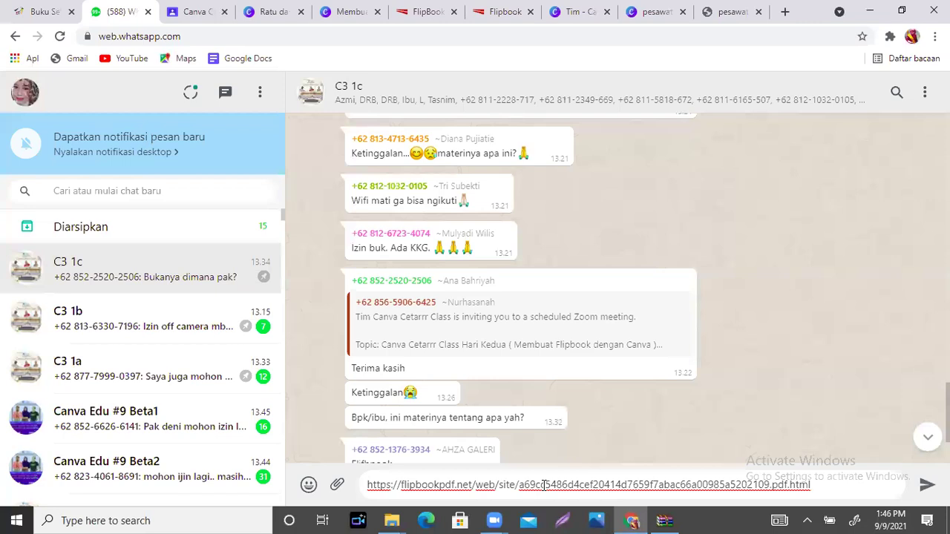
{"action": "key", "text": "Return"}
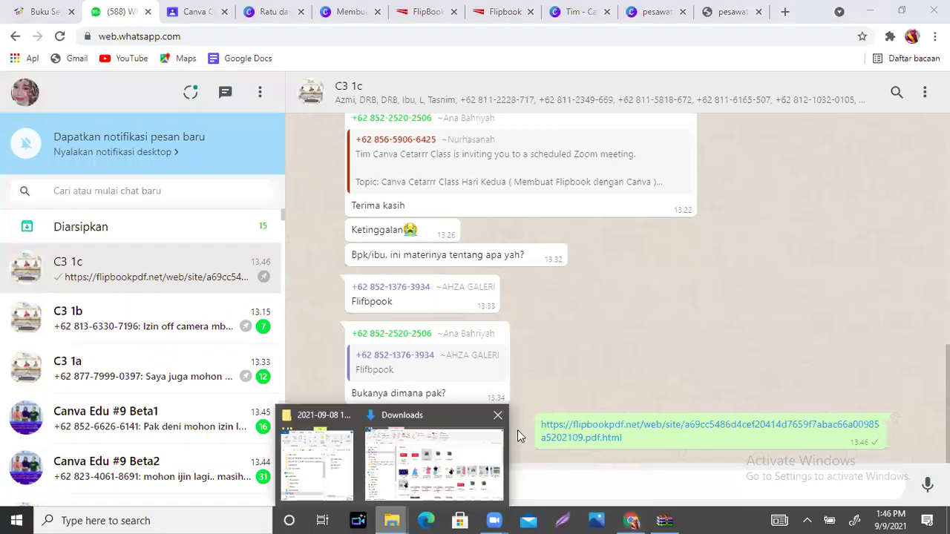
Send the Flipbook (2) archive from the Downloads folder as a document to the C3 1c group chat.
{"action": "left_click", "coordinate": [337, 485]}
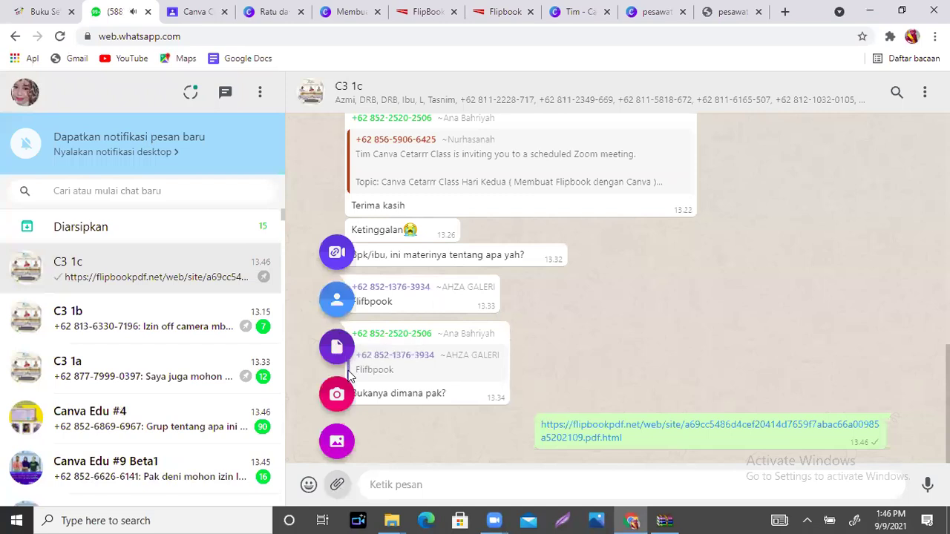
{"action": "left_click", "coordinate": [338, 351]}
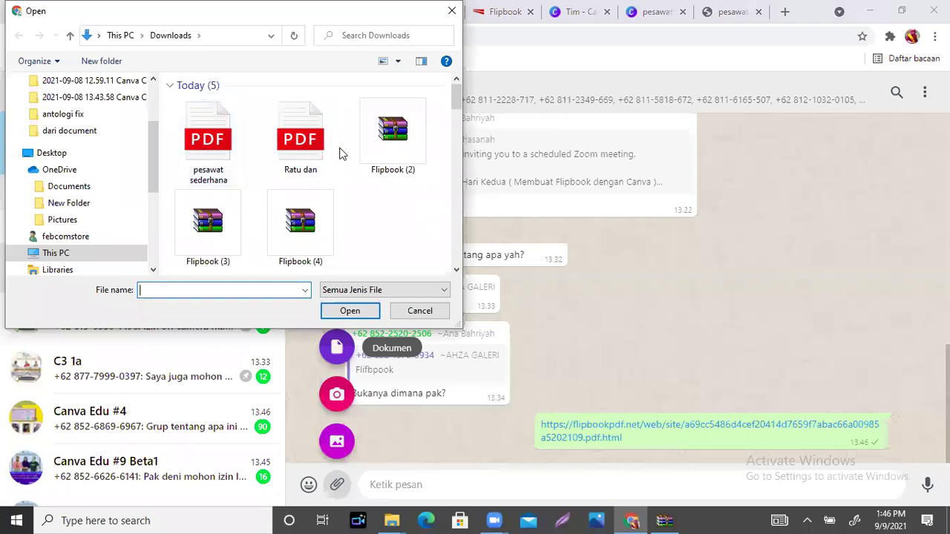
{"action": "left_click", "coordinate": [414, 138]}
{"action": "key", "text": "Return"}
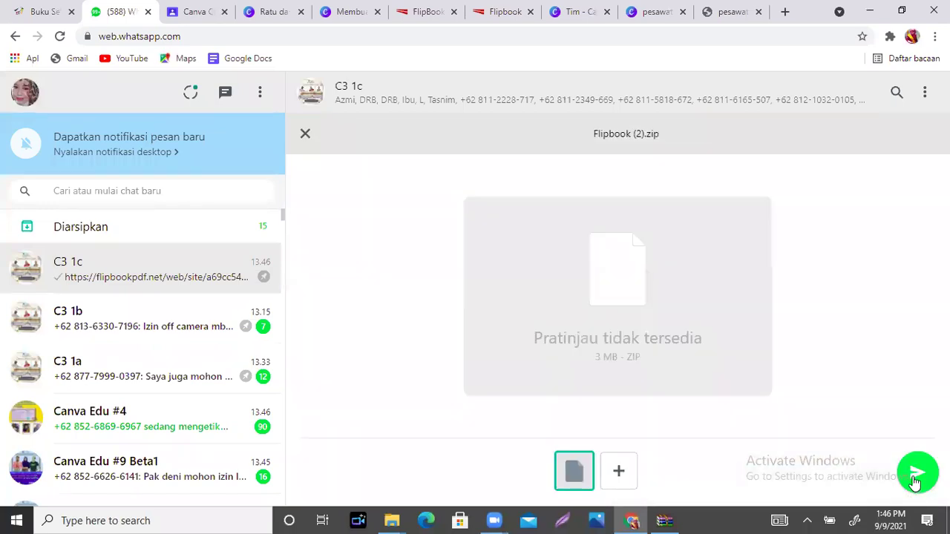
{"action": "left_click", "coordinate": [915, 482]}
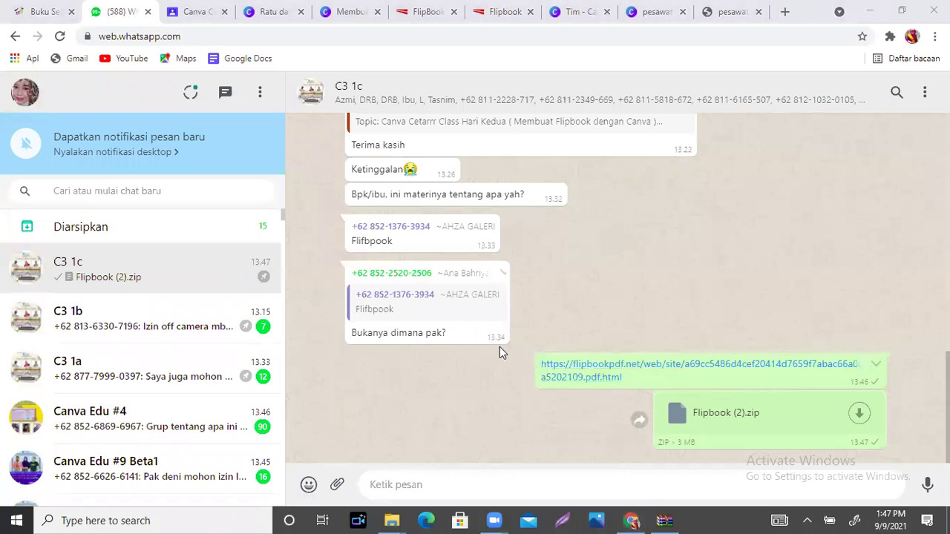
Check the flipbook conversion page, the Canva team page and the pesawat sederhana design, ending on the Membuat Flipbook infographic with its publishing options closed.
{"action": "left_click", "coordinate": [414, 14]}
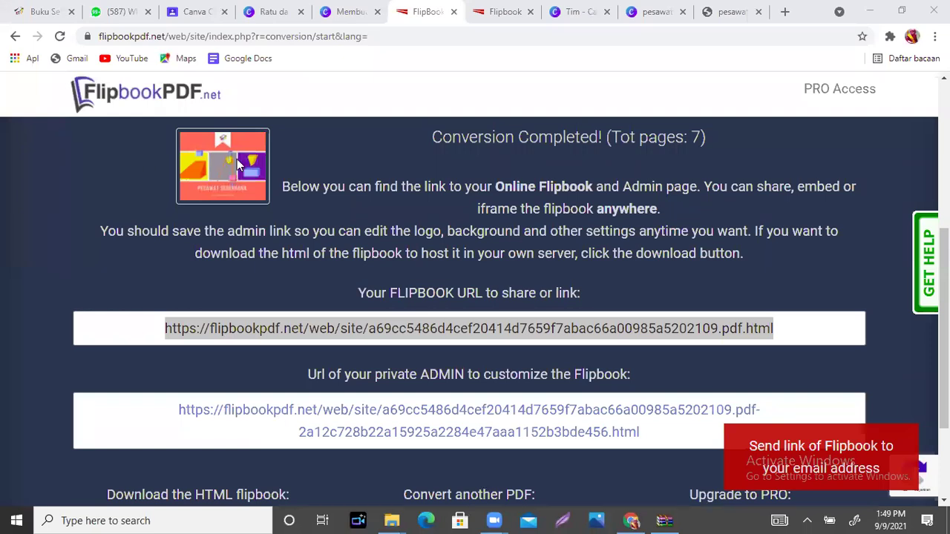
{"action": "left_click", "coordinate": [574, 13]}
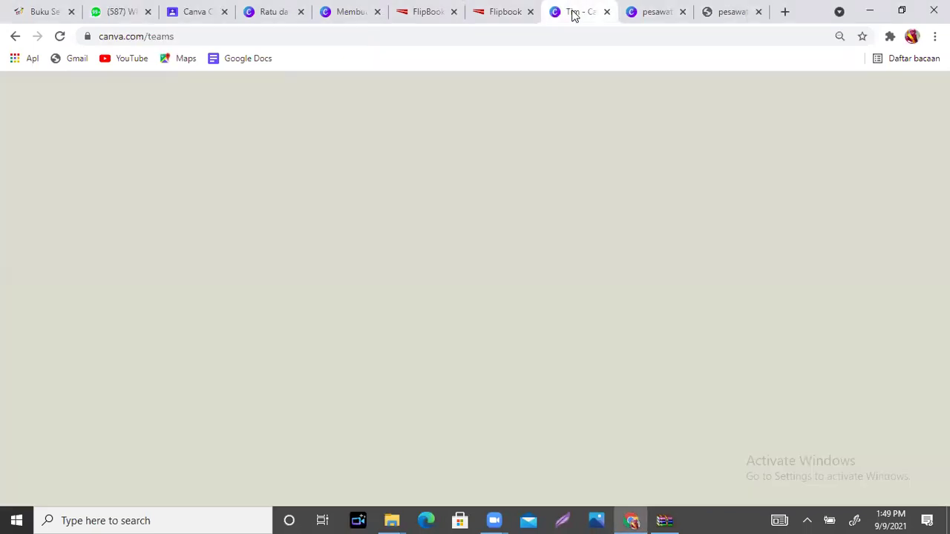
{"action": "left_click", "coordinate": [663, 16]}
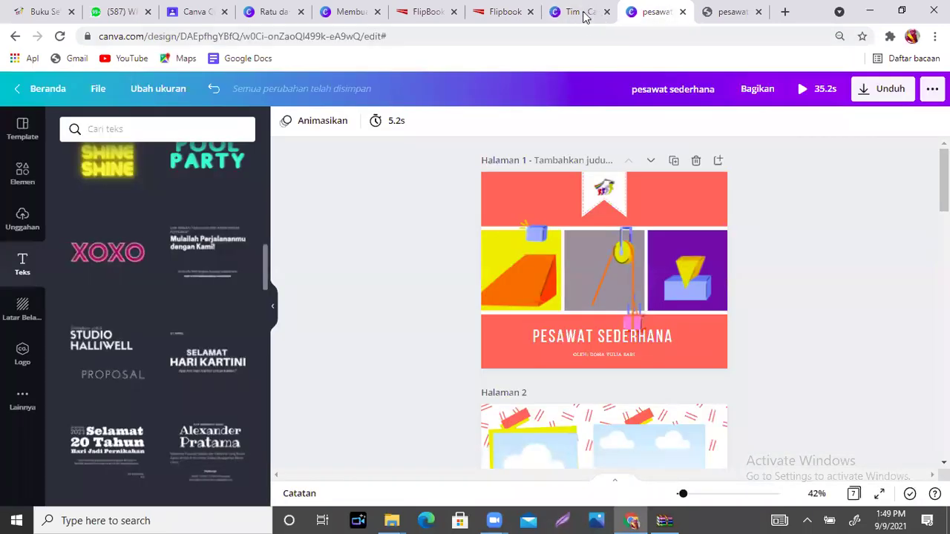
{"action": "left_click", "coordinate": [576, 13]}
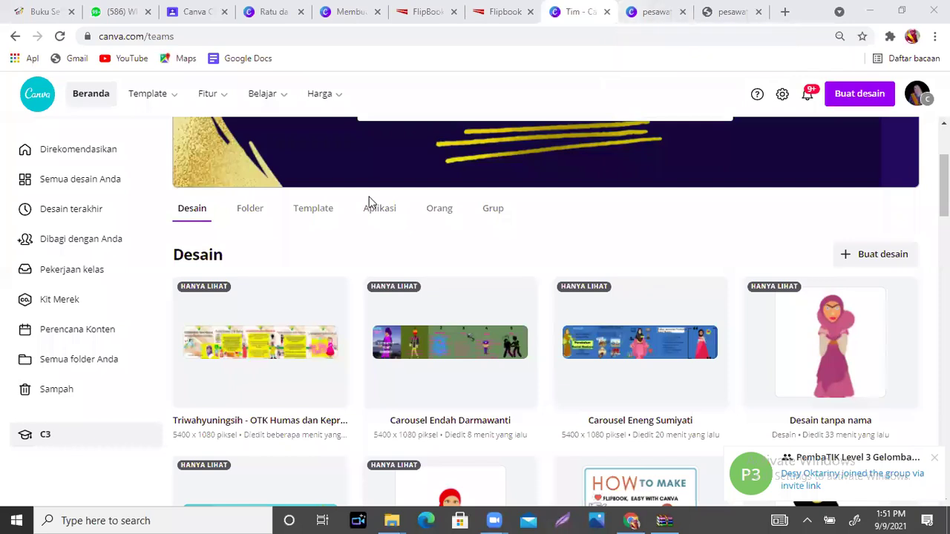
{"action": "left_click", "coordinate": [648, 14]}
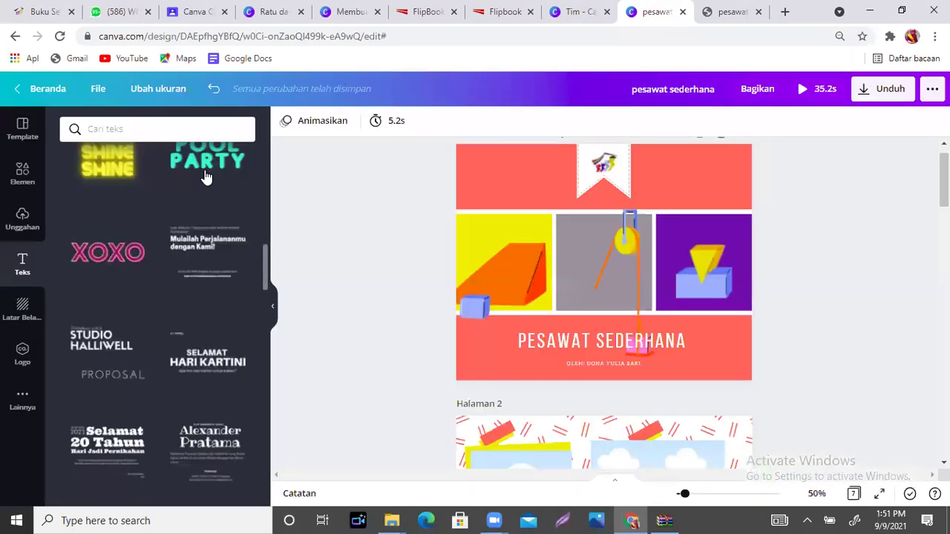
{"action": "left_click", "coordinate": [585, 14]}
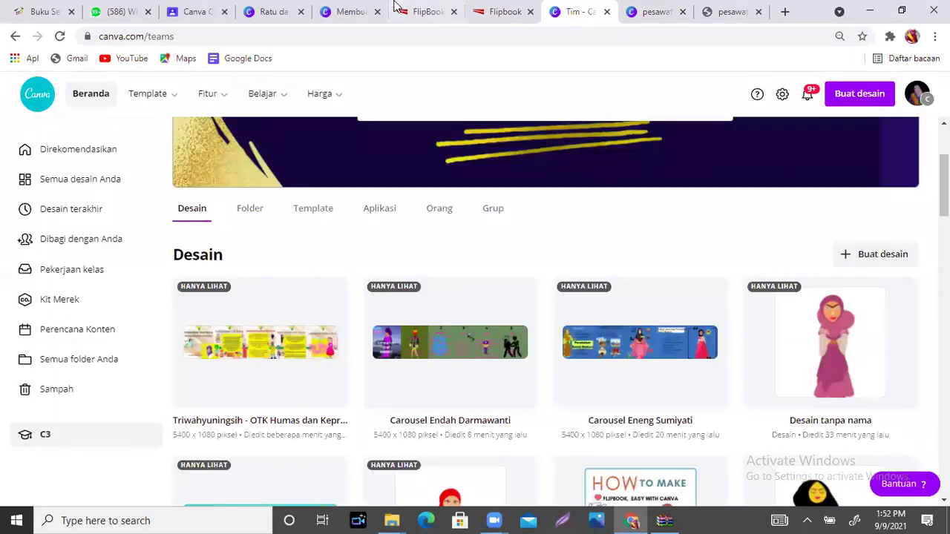
{"action": "left_click", "coordinate": [349, 14]}
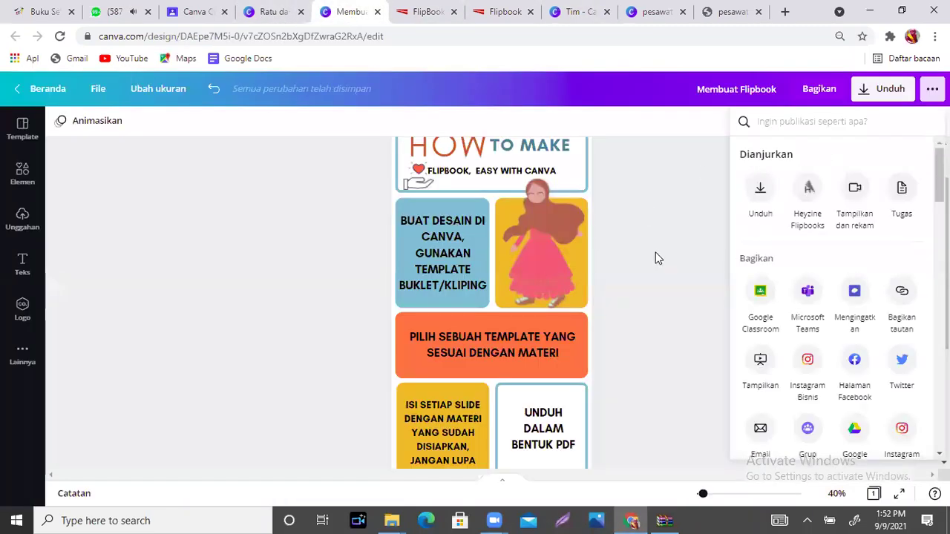
{"action": "left_click", "coordinate": [658, 257]}
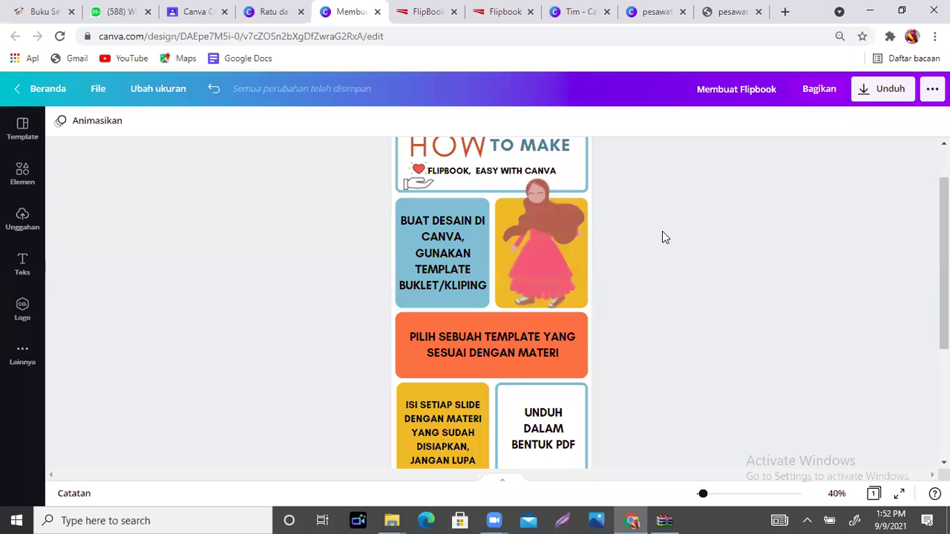
{"action": "left_click", "coordinate": [722, 12]}
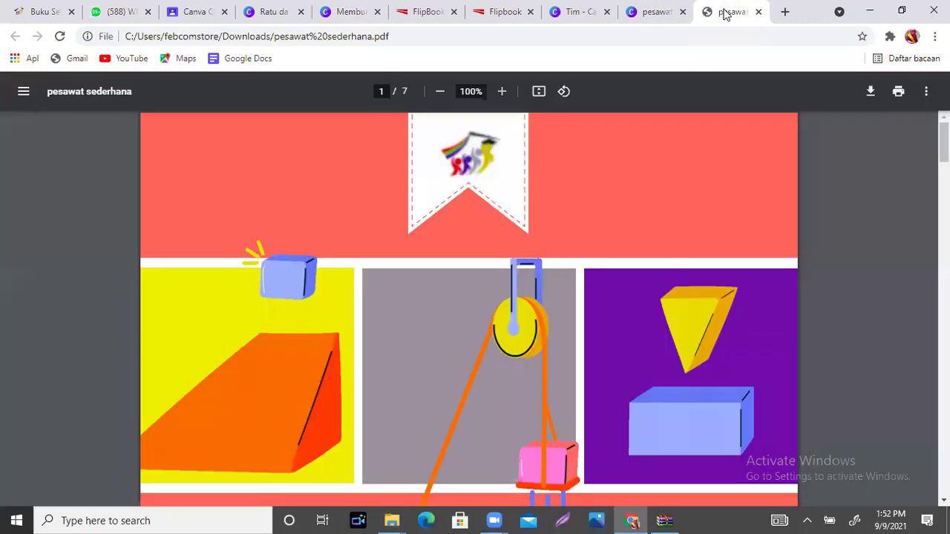
{"action": "left_click", "coordinate": [665, 12]}
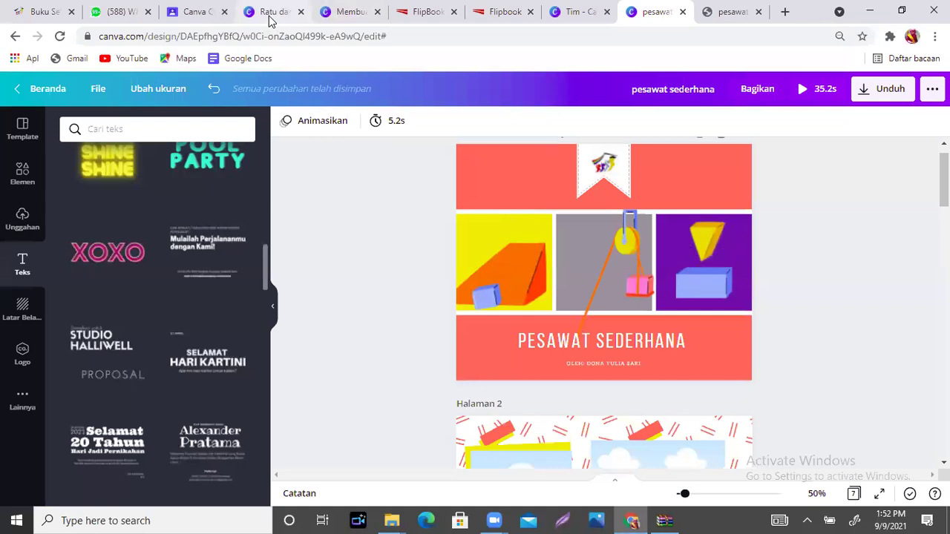
{"action": "left_click", "coordinate": [210, 12]}
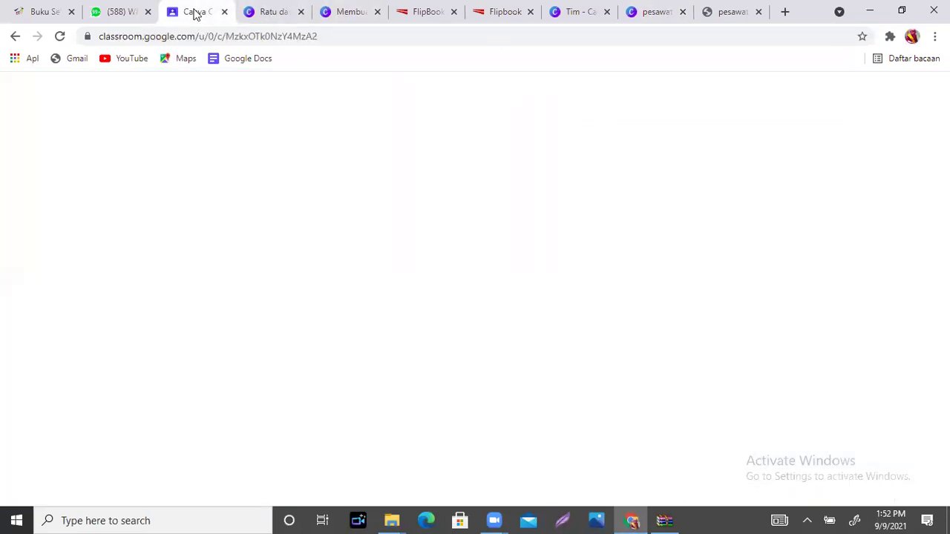
{"action": "left_click", "coordinate": [275, 12]}
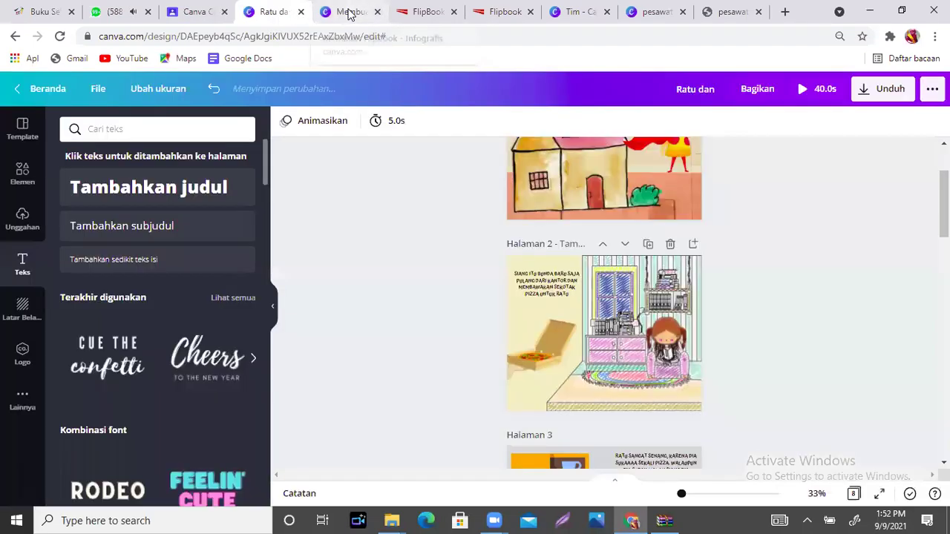
{"action": "left_click", "coordinate": [659, 11]}
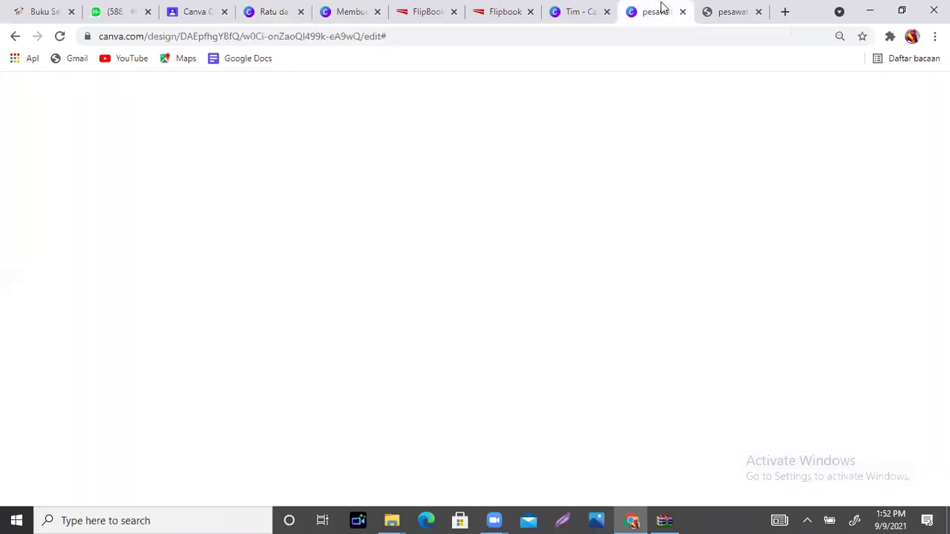
On the Canva team page, search the new design types for buklet and for kliping.
{"action": "left_click", "coordinate": [571, 13]}
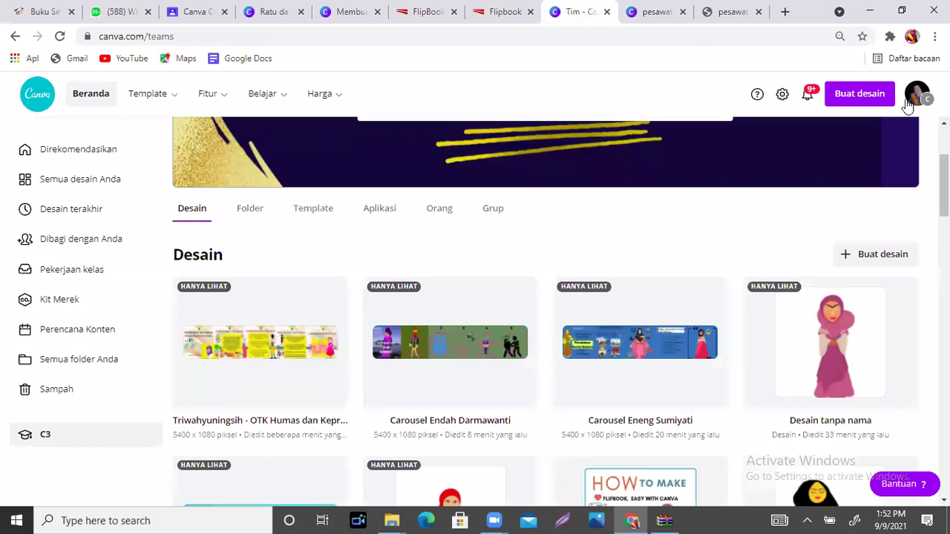
{"action": "left_click", "coordinate": [861, 96]}
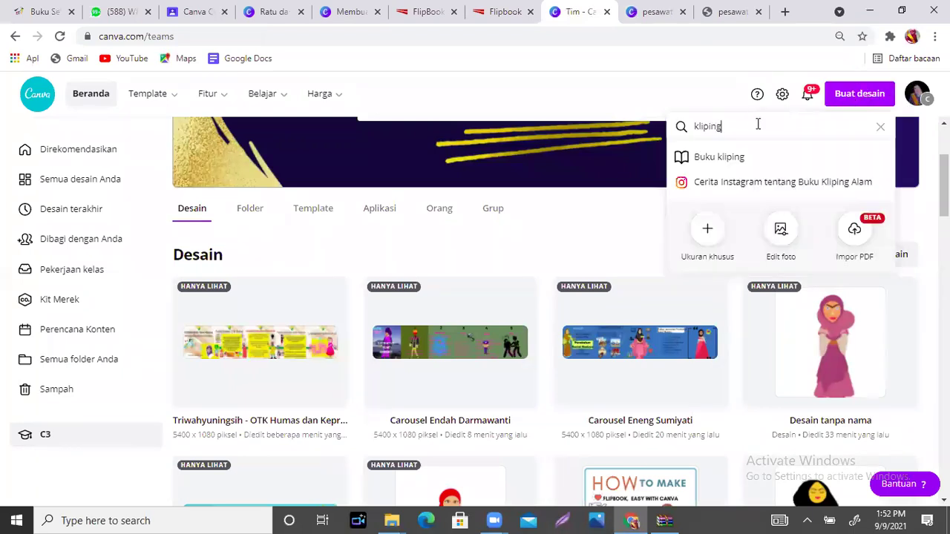
{"action": "left_click_drag", "start_coordinate": [751, 124], "coordinate": [672, 116]}
{"action": "type", "text": "buklet"}
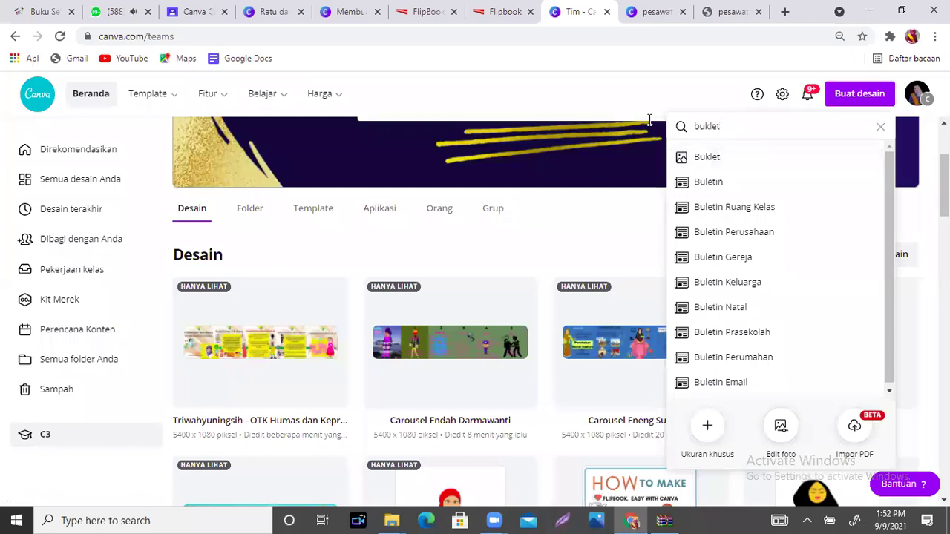
{"action": "left_click_drag", "start_coordinate": [762, 134], "coordinate": [670, 126]}
{"action": "type", "text": "kliping"}
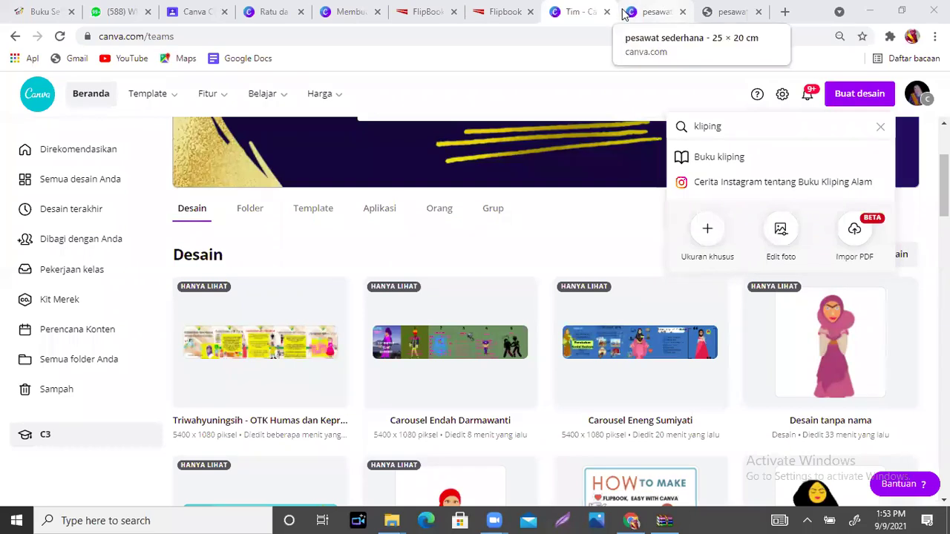
Look through the pages of the pesawat sederhana design in Canva, down to page 6.
{"action": "left_click", "coordinate": [660, 14]}
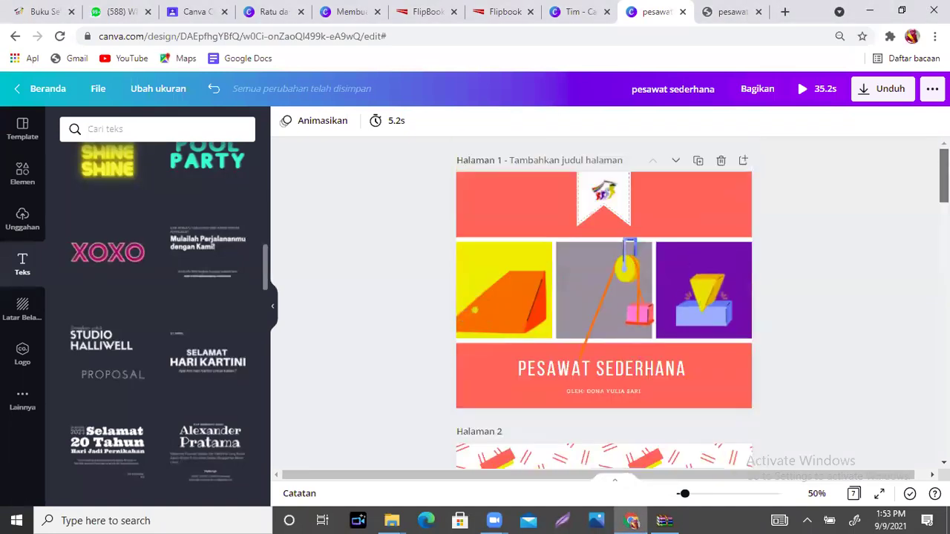
{"action": "scroll", "coordinate": [604, 303], "scroll_direction": "down", "scroll_amount": 6}
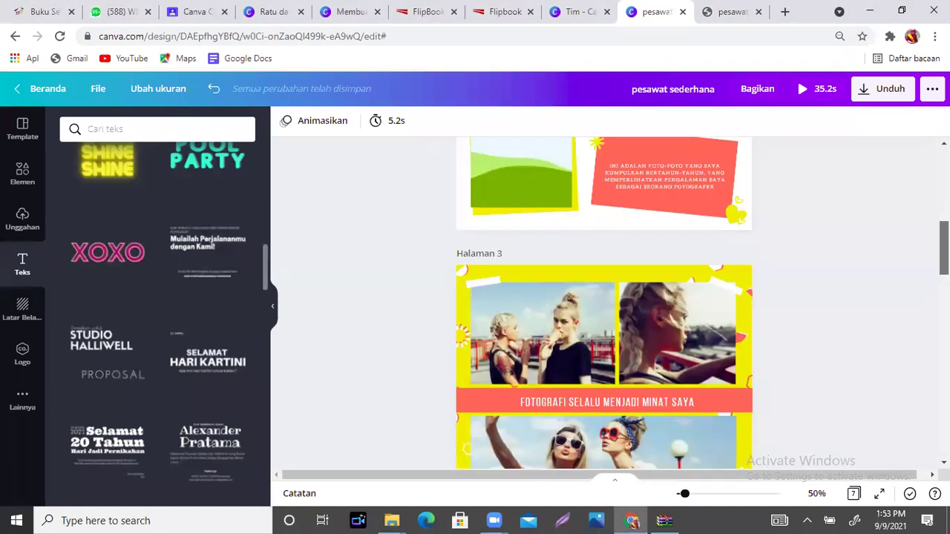
{"action": "scroll", "coordinate": [604, 303], "scroll_direction": "down", "scroll_amount": 10}
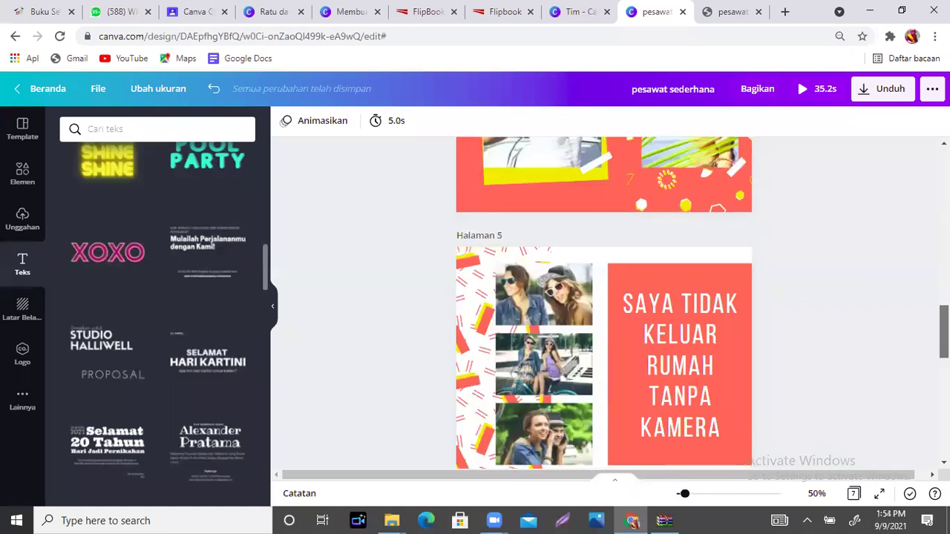
{"action": "scroll", "coordinate": [605, 303], "scroll_direction": "down", "scroll_amount": 5}
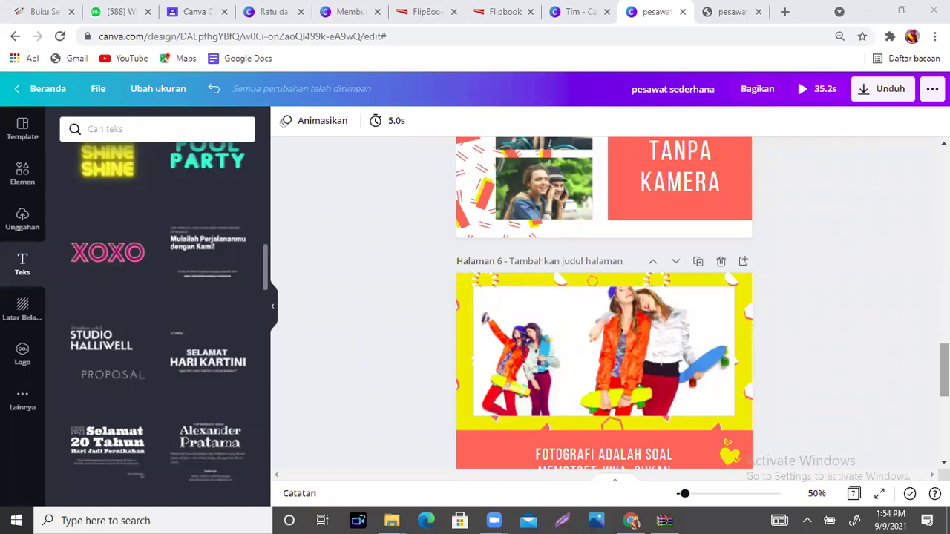
View the Pesawat Sederhana flipbook and the Canva team page, and return to the cover page of the pesawat sederhana design.
{"action": "left_click", "coordinate": [506, 11]}
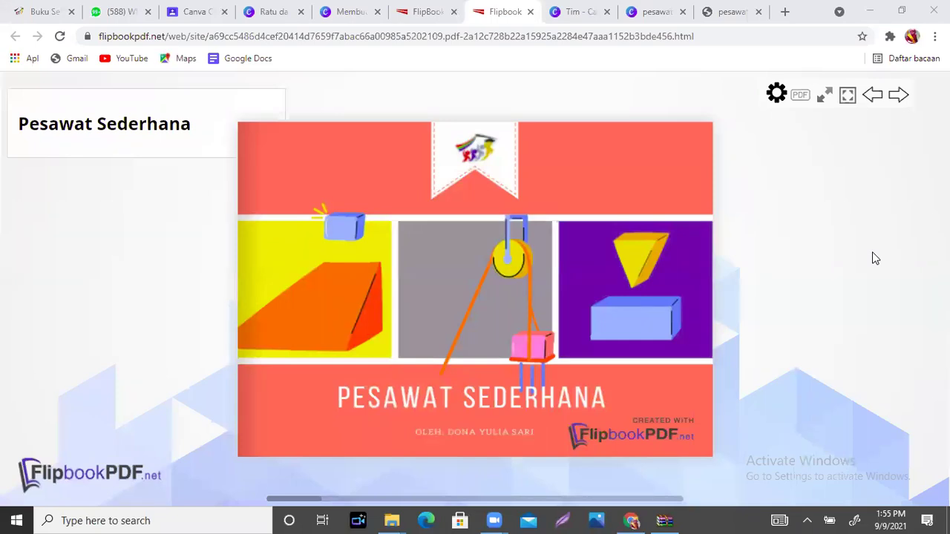
{"action": "left_click", "coordinate": [873, 253]}
{"action": "left_click", "coordinate": [583, 14]}
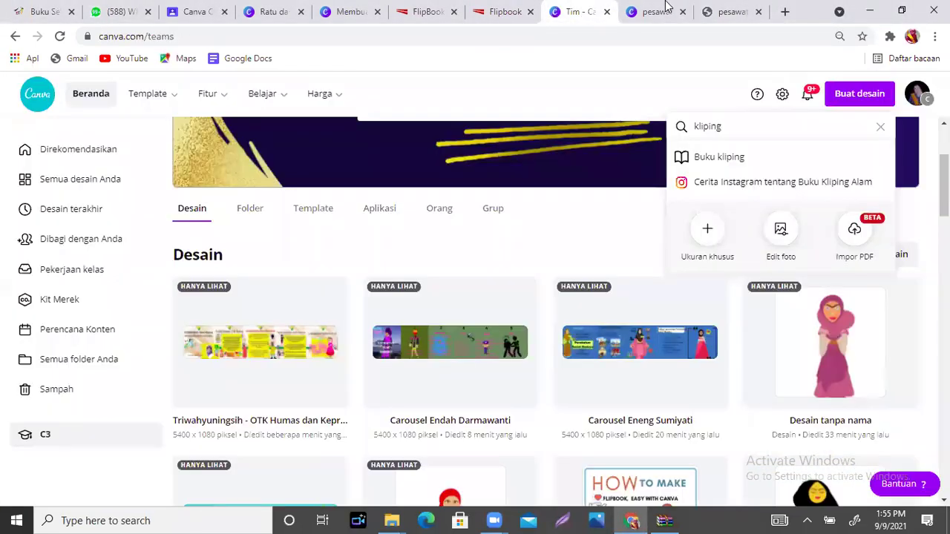
{"action": "left_click", "coordinate": [666, 9]}
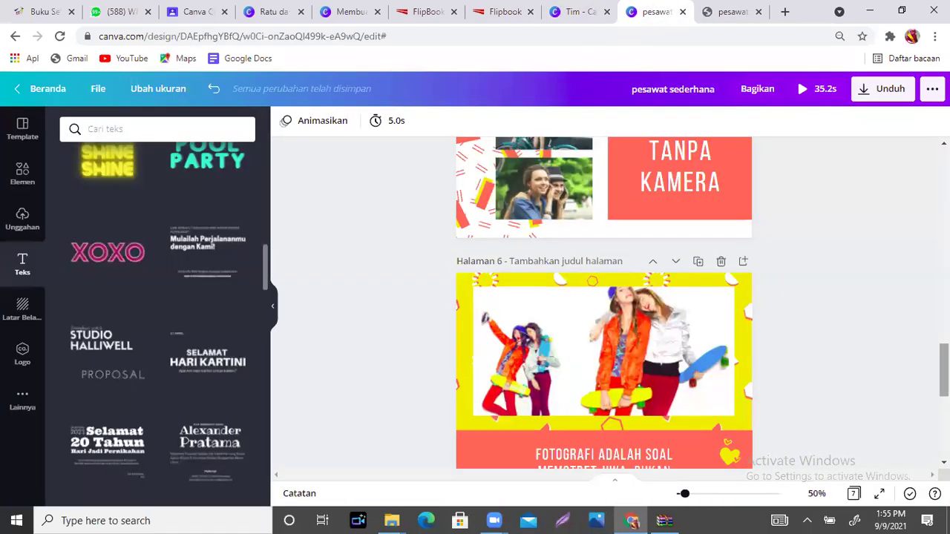
{"action": "scroll", "coordinate": [604, 303], "scroll_direction": "up", "scroll_amount": 15}
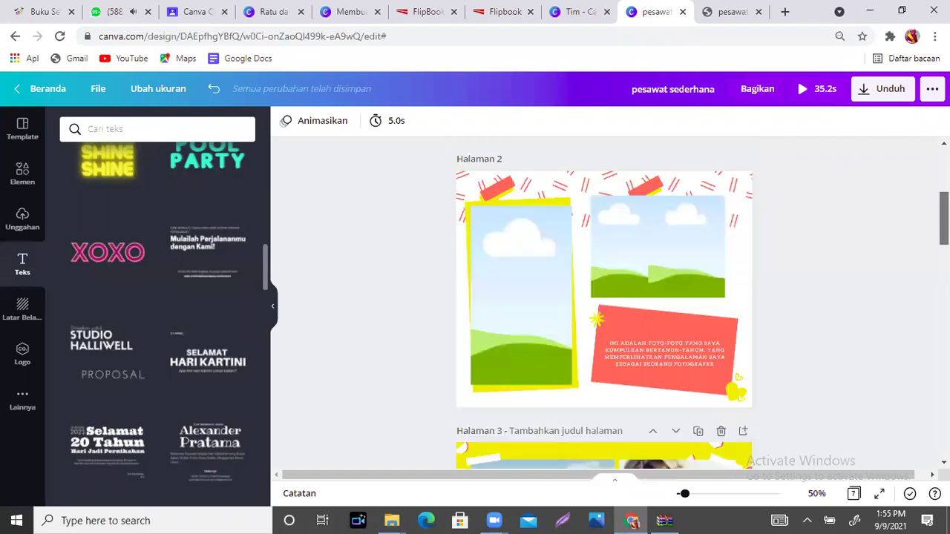
{"action": "scroll", "coordinate": [594, 282], "scroll_direction": "up", "scroll_amount": 3}
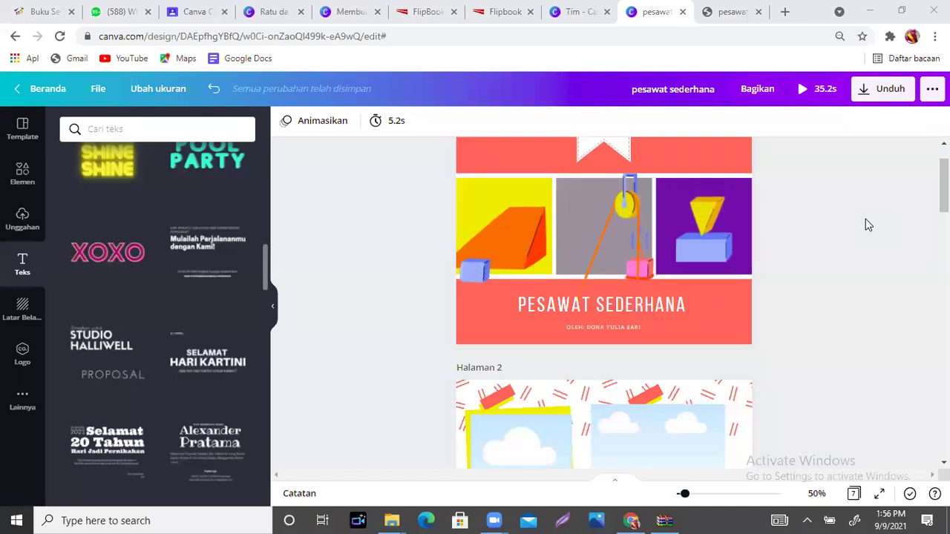
{"action": "left_click", "coordinate": [664, 520]}
{"action": "left_click", "coordinate": [664, 520]}
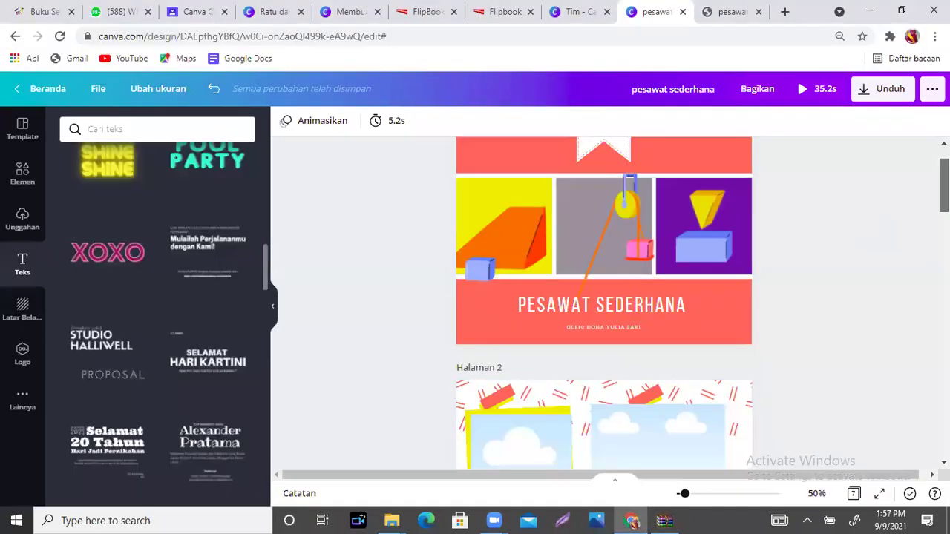
Show the page thumbnails of the pesawat sederhana design, go to page 1 and hide the thumbnails again.
{"action": "scroll", "coordinate": [604, 304], "scroll_direction": "up", "scroll_amount": 1}
{"action": "scroll", "coordinate": [604, 304], "scroll_direction": "down", "scroll_amount": 6}
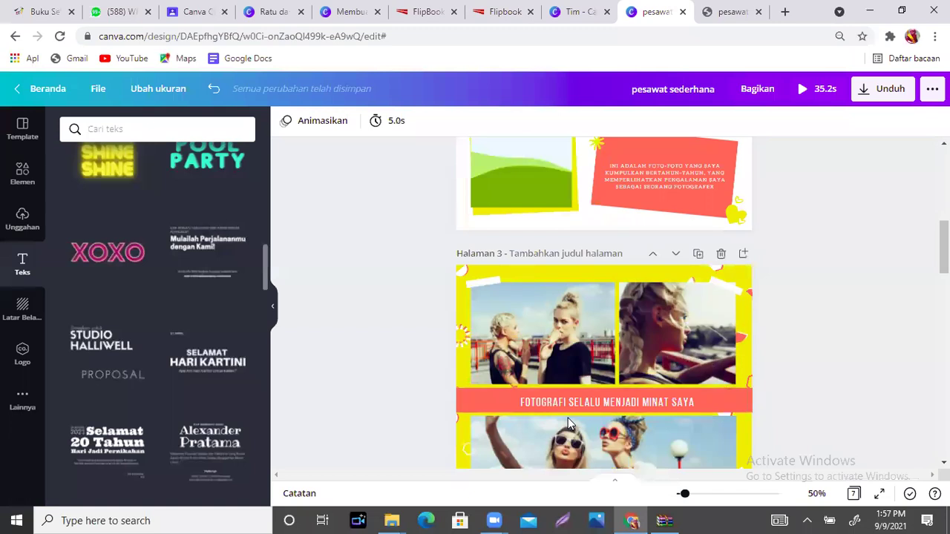
{"action": "left_click", "coordinate": [615, 481]}
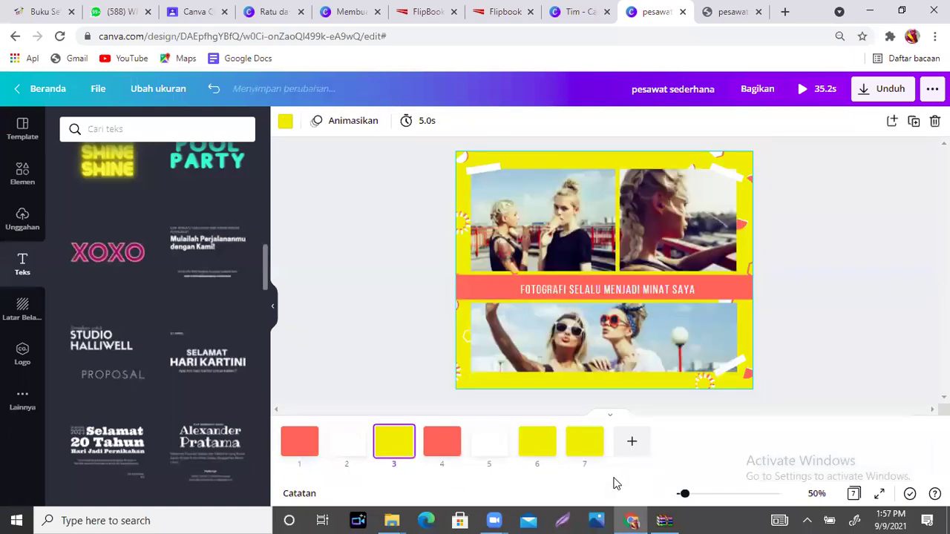
{"action": "left_click", "coordinate": [305, 446]}
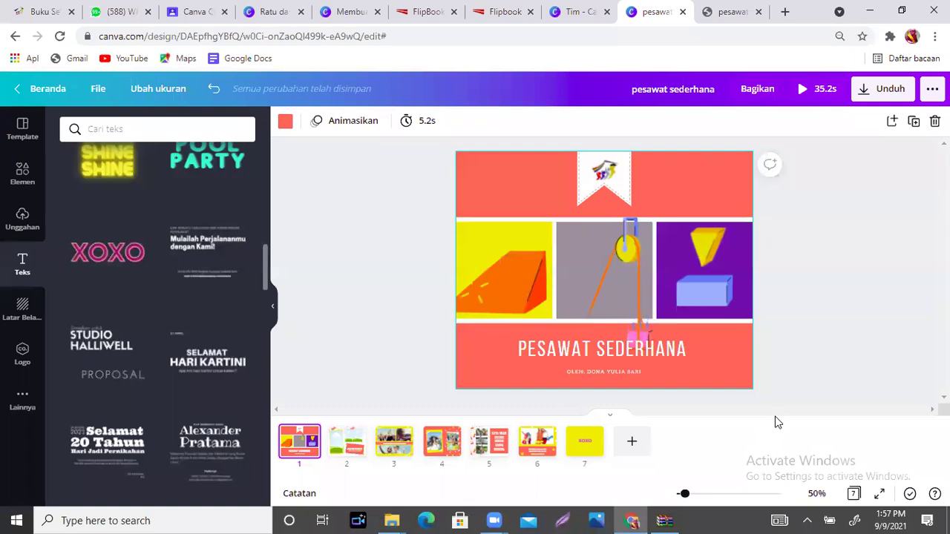
{"action": "left_click", "coordinate": [613, 420]}
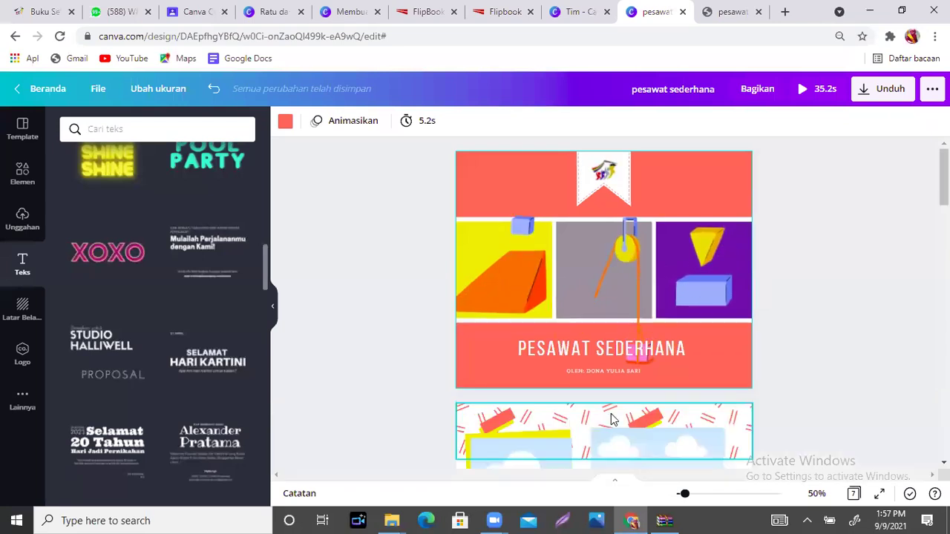
Show the page thumbnails of the pesawat sederhana design and view pages 2 to 5 one after another.
{"action": "left_click", "coordinate": [615, 484]}
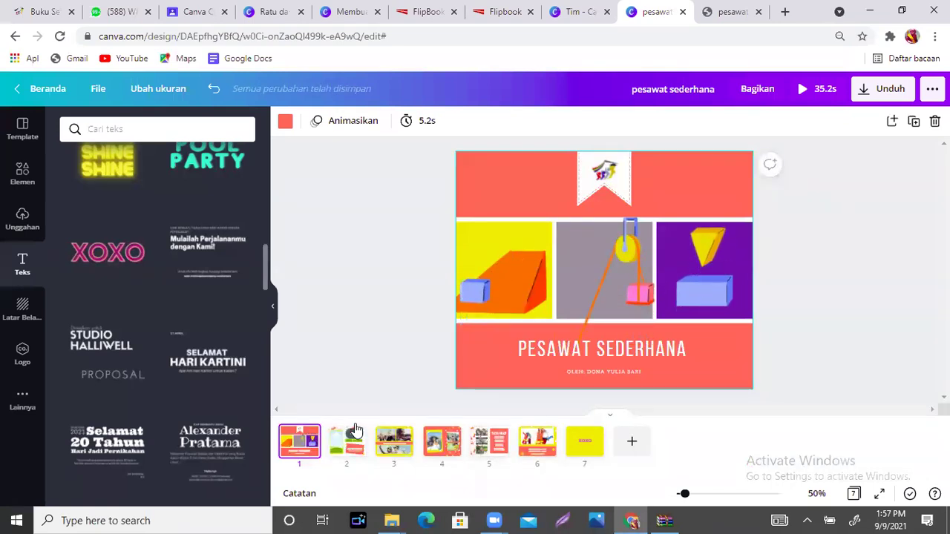
{"action": "left_click", "coordinate": [341, 447]}
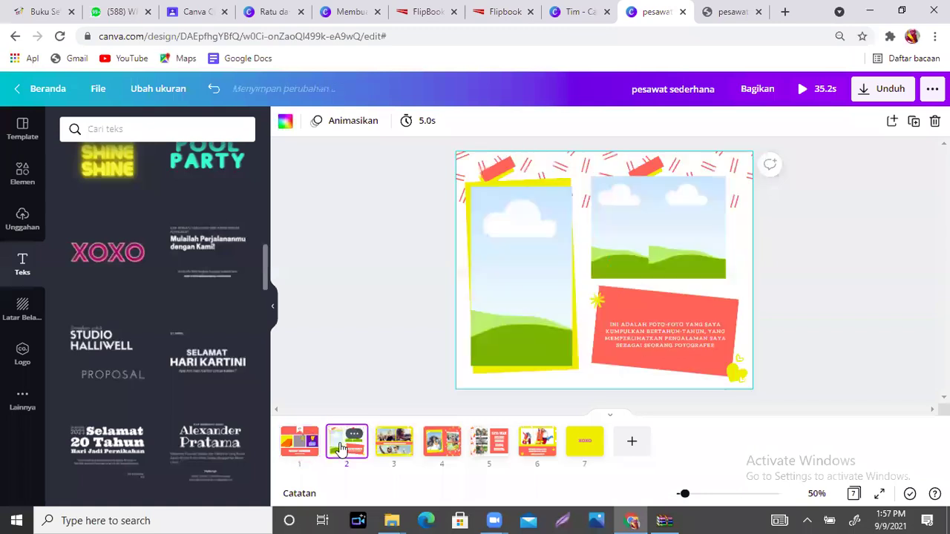
{"action": "left_click", "coordinate": [394, 449]}
{"action": "left_click", "coordinate": [442, 443]}
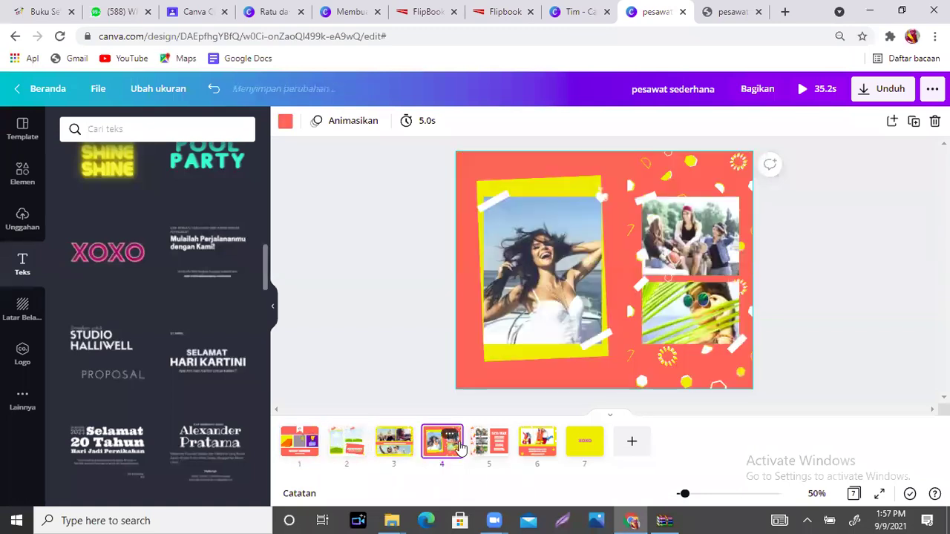
{"action": "left_click", "coordinate": [498, 438]}
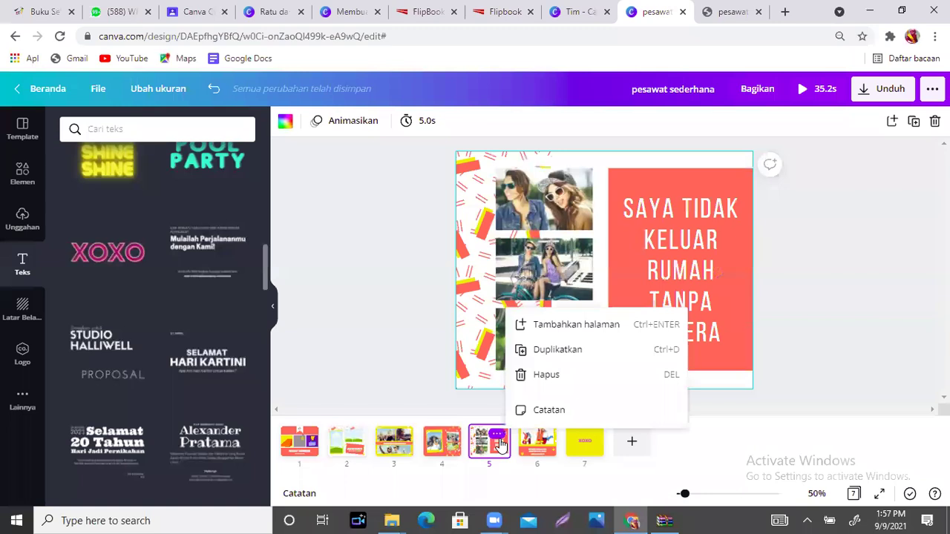
{"action": "left_click", "coordinate": [374, 357]}
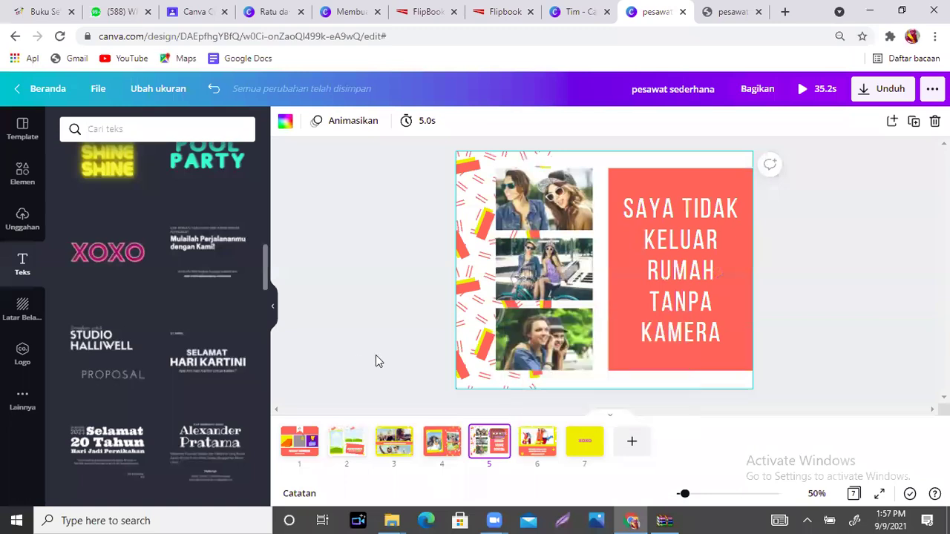
Switch to the Ratu dan Pizza design, look through its story pages past page 6, and return to the cover page.
{"action": "left_click", "coordinate": [270, 12]}
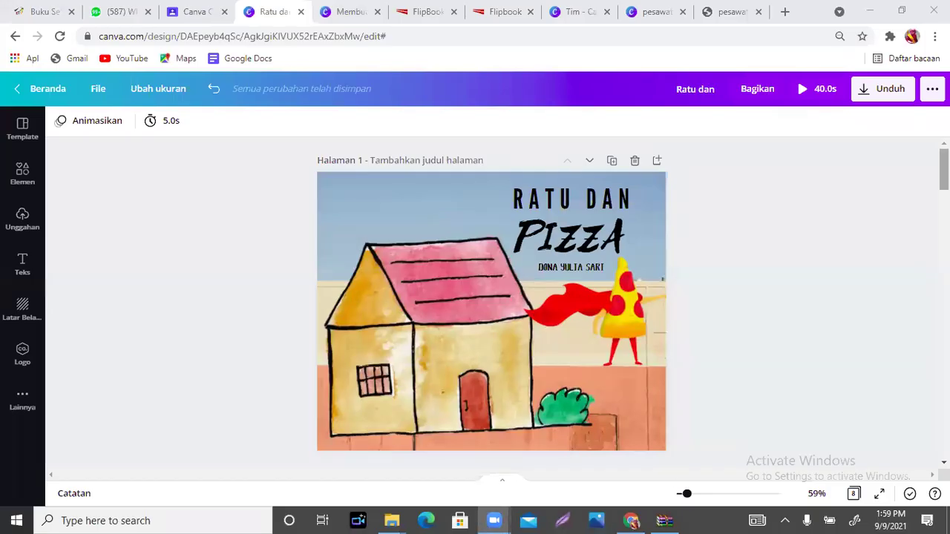
{"action": "scroll", "coordinate": [492, 305], "scroll_direction": "down", "scroll_amount": 3}
{"action": "scroll", "coordinate": [491, 305], "scroll_direction": "down", "scroll_amount": 8}
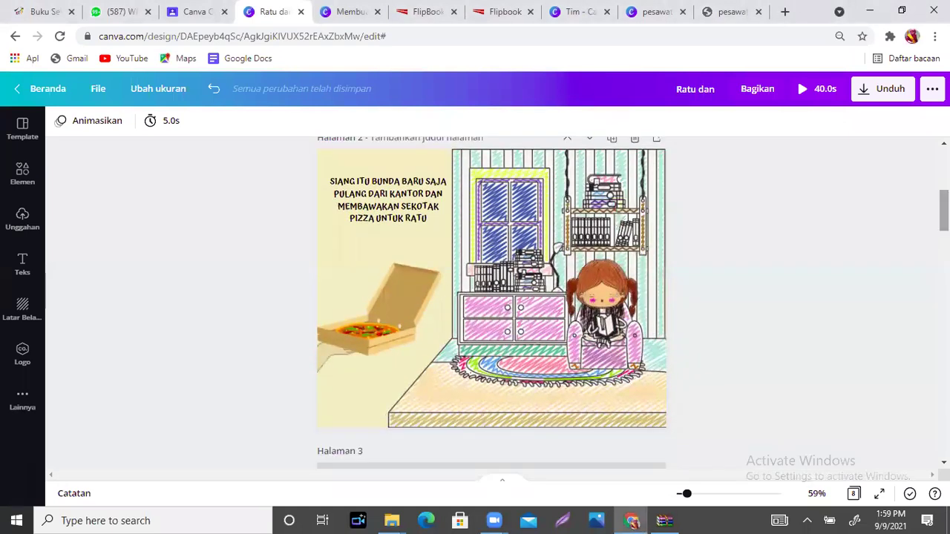
{"action": "scroll", "coordinate": [492, 305], "scroll_direction": "down", "scroll_amount": 8}
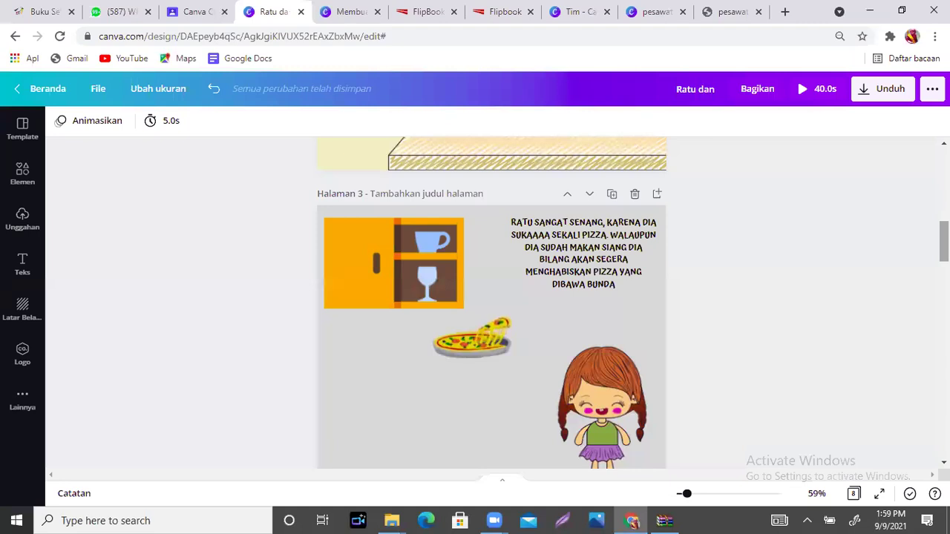
{"action": "scroll", "coordinate": [491, 305], "scroll_direction": "up", "scroll_amount": 1}
{"action": "scroll", "coordinate": [492, 304], "scroll_direction": "up", "scroll_amount": 1}
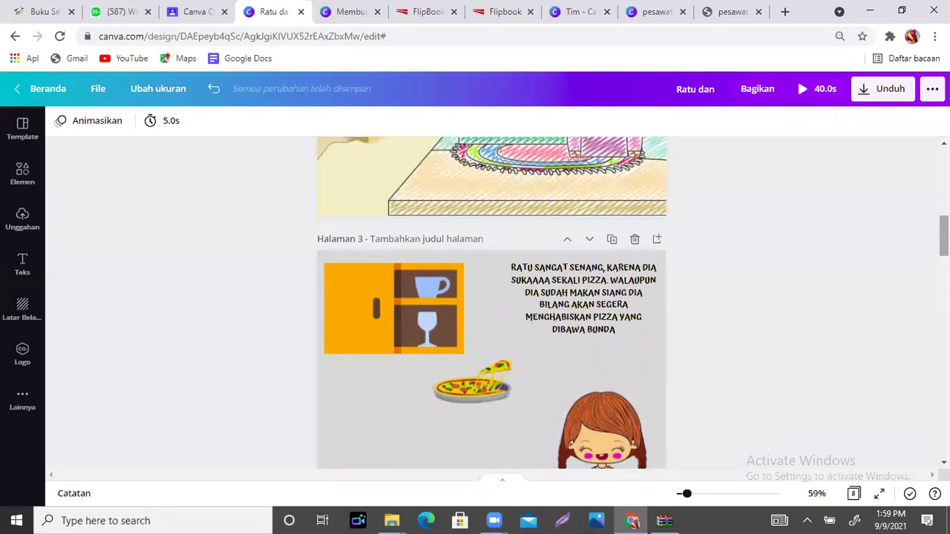
{"action": "scroll", "coordinate": [492, 305], "scroll_direction": "up", "scroll_amount": 5}
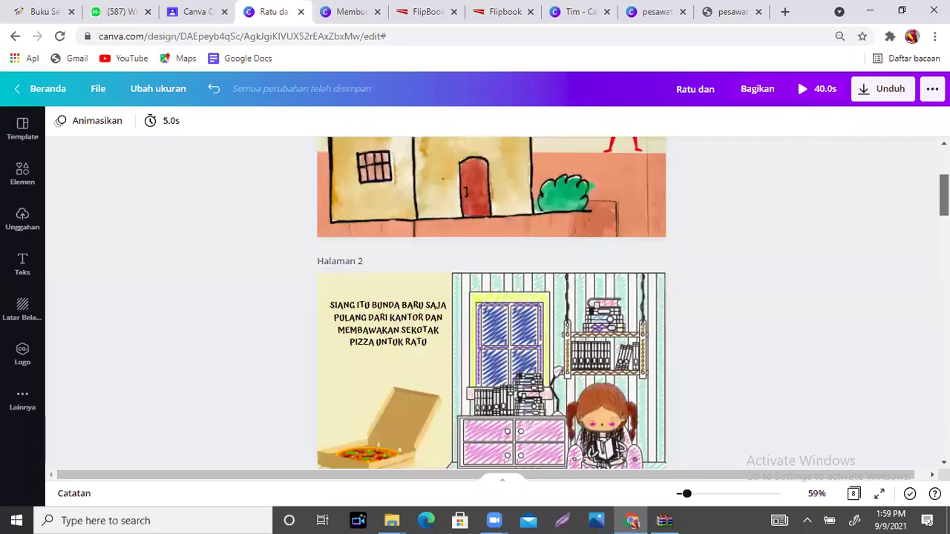
{"action": "scroll", "coordinate": [491, 305], "scroll_direction": "down", "scroll_amount": 5}
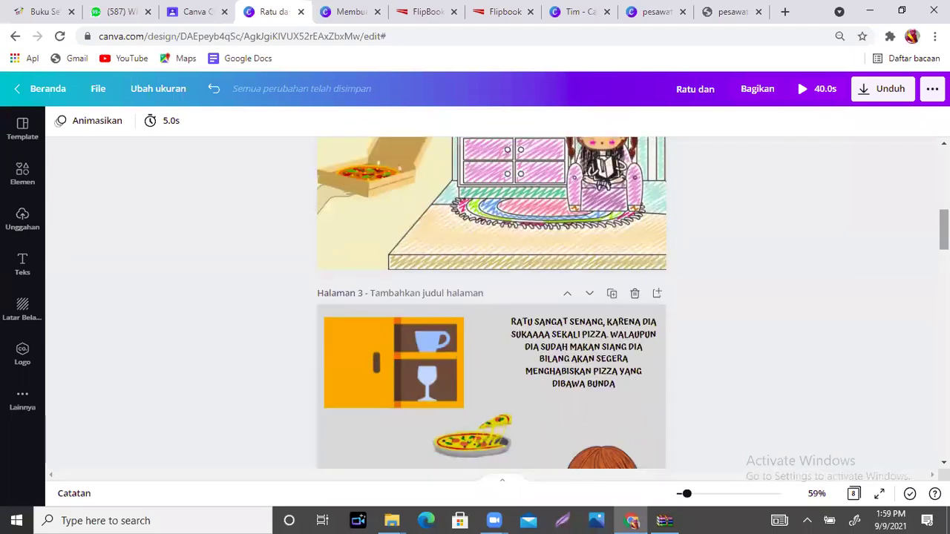
{"action": "scroll", "coordinate": [491, 305], "scroll_direction": "down", "scroll_amount": 5}
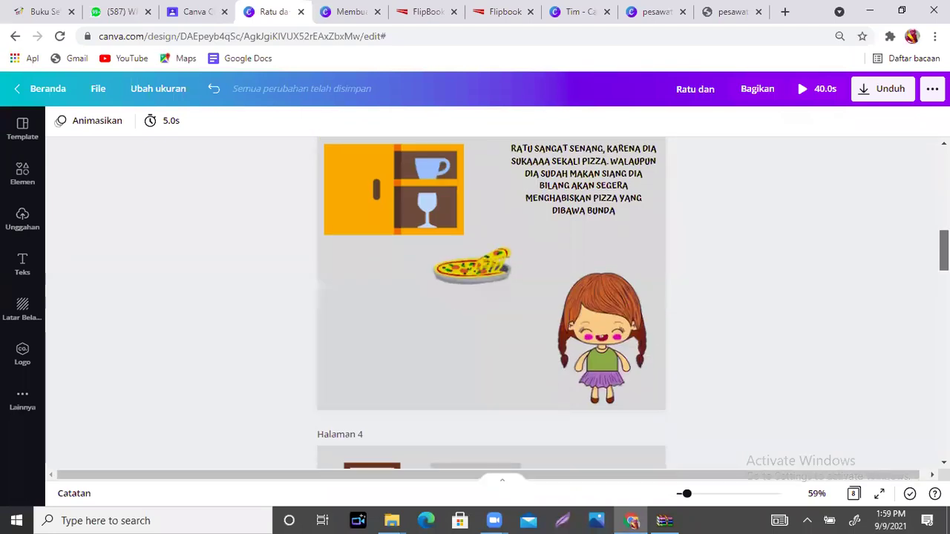
{"action": "scroll", "coordinate": [752, 313], "scroll_direction": "down", "scroll_amount": 3}
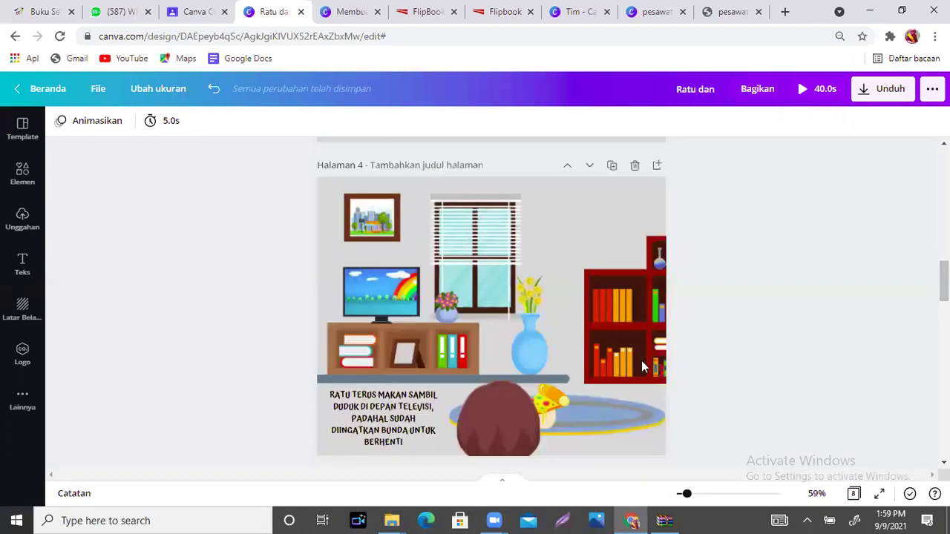
{"action": "scroll", "coordinate": [641, 361], "scroll_direction": "down", "scroll_amount": 9}
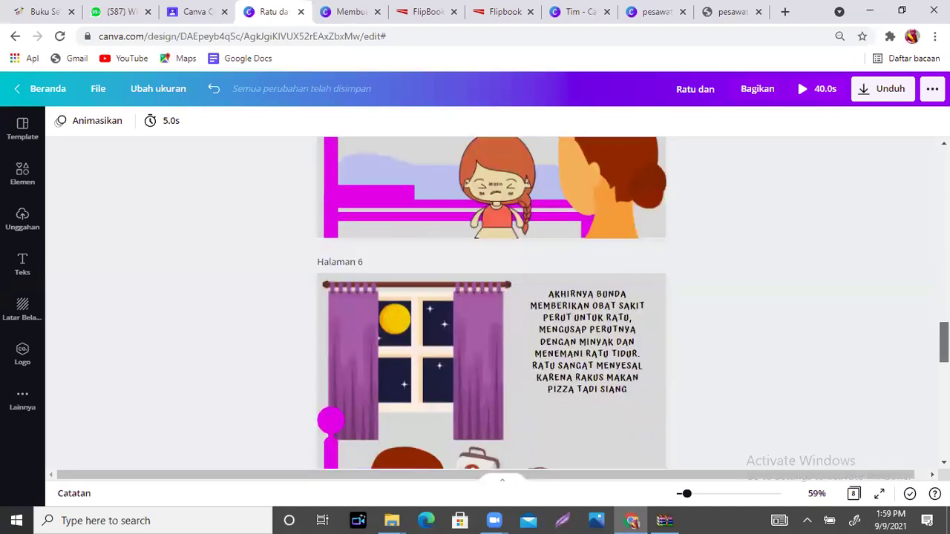
{"action": "scroll", "coordinate": [492, 304], "scroll_direction": "down", "scroll_amount": 9}
{"action": "key", "text": "Home"}
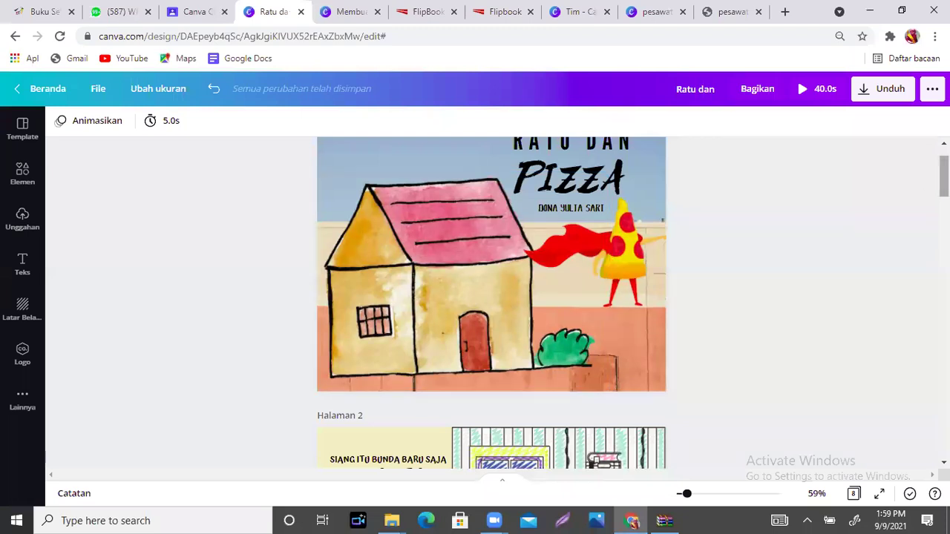
{"action": "scroll", "coordinate": [920, 201], "scroll_direction": "up", "scroll_amount": 2}
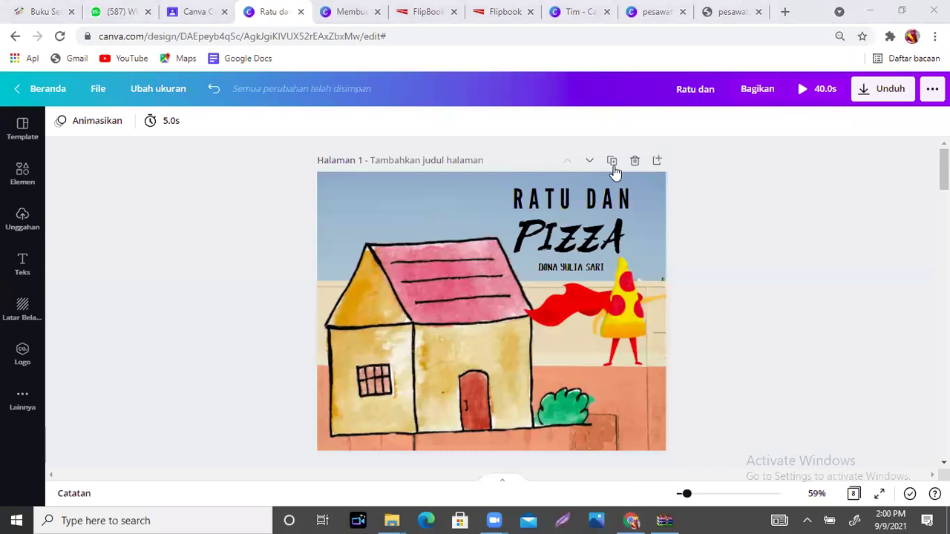
Look through the illustrated pages of the Ratu dan Pizza storybook a second time and go back to page 1.
{"action": "scroll", "coordinate": [944, 171], "scroll_direction": "down", "scroll_amount": 5}
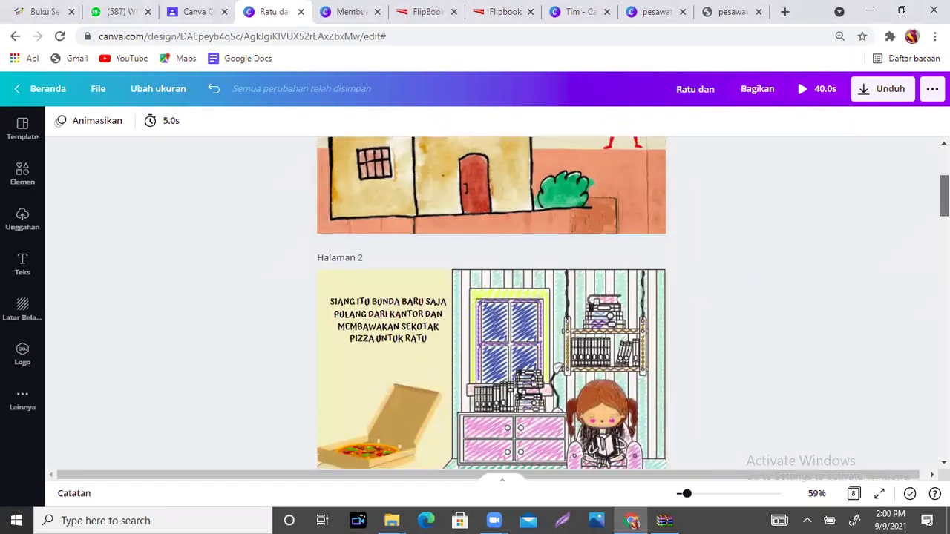
{"action": "scroll", "coordinate": [491, 303], "scroll_direction": "down", "scroll_amount": 5}
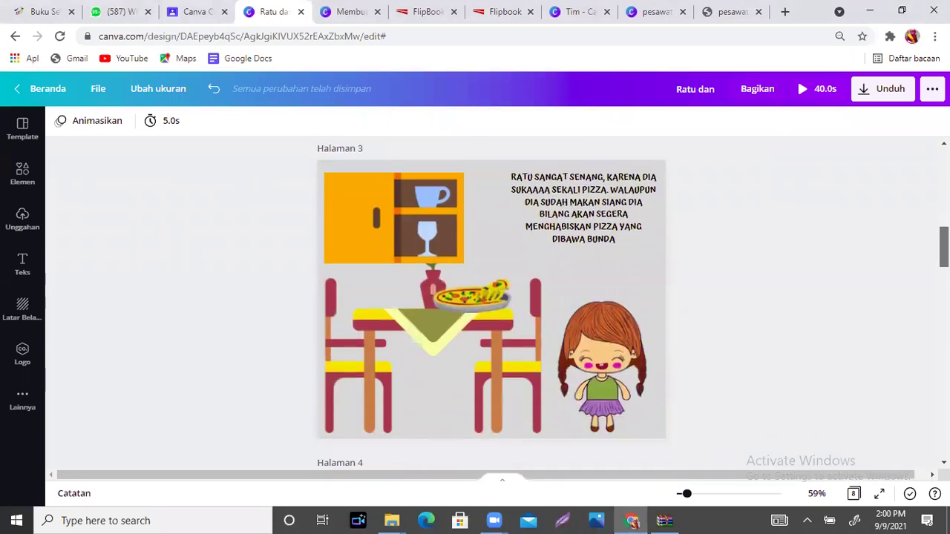
{"action": "scroll", "coordinate": [491, 303], "scroll_direction": "down", "scroll_amount": 3}
{"action": "scroll", "coordinate": [345, 159], "scroll_direction": "down", "scroll_amount": 4}
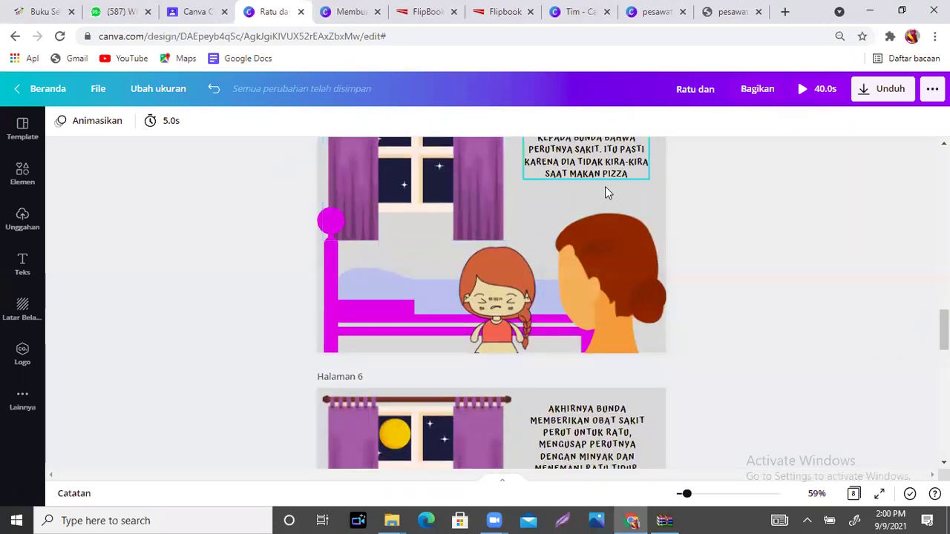
{"action": "scroll", "coordinate": [346, 158], "scroll_direction": "down", "scroll_amount": 4}
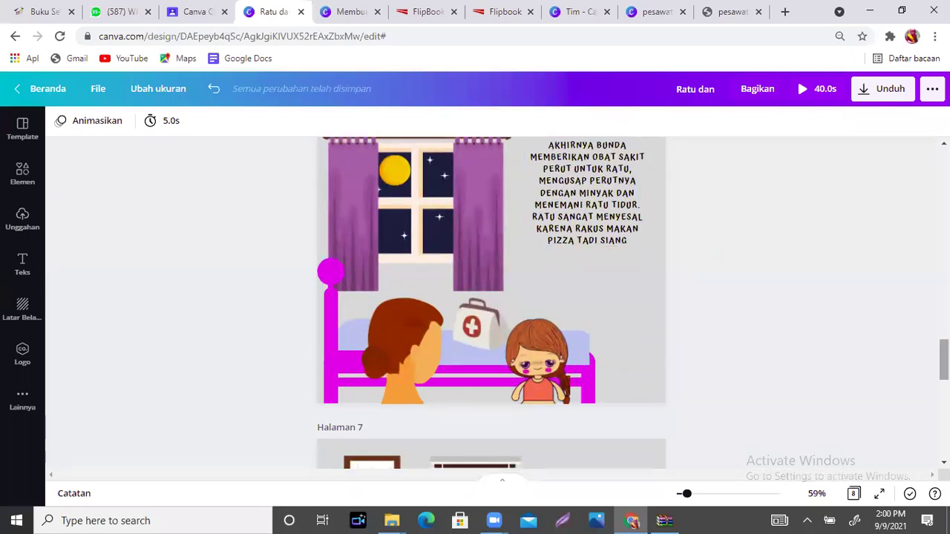
{"action": "scroll", "coordinate": [492, 303], "scroll_direction": "down", "scroll_amount": 5}
{"action": "scroll", "coordinate": [491, 303], "scroll_direction": "up", "scroll_amount": 10}
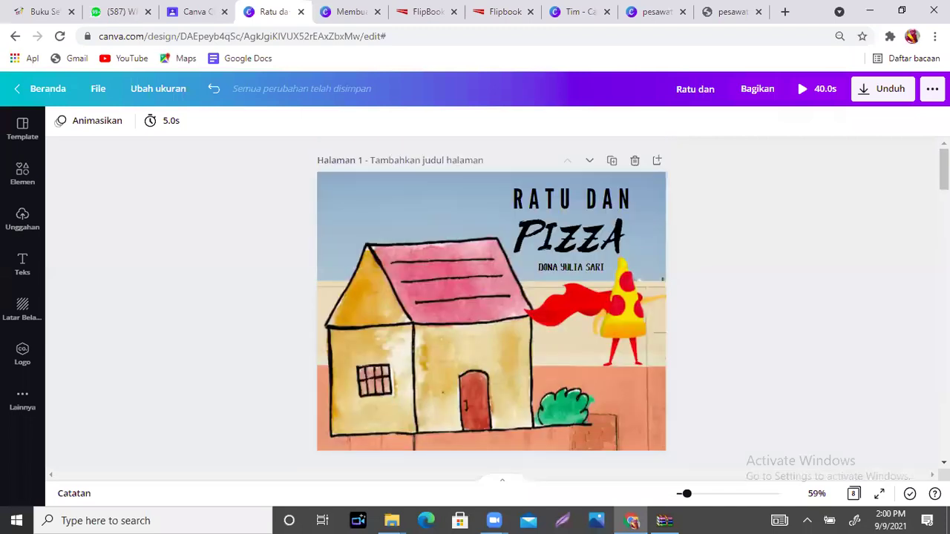
Switch back to the pesawat sederhana design and open the Canva home page, canva.com, in a new browser tab.
{"action": "left_click", "coordinate": [653, 15]}
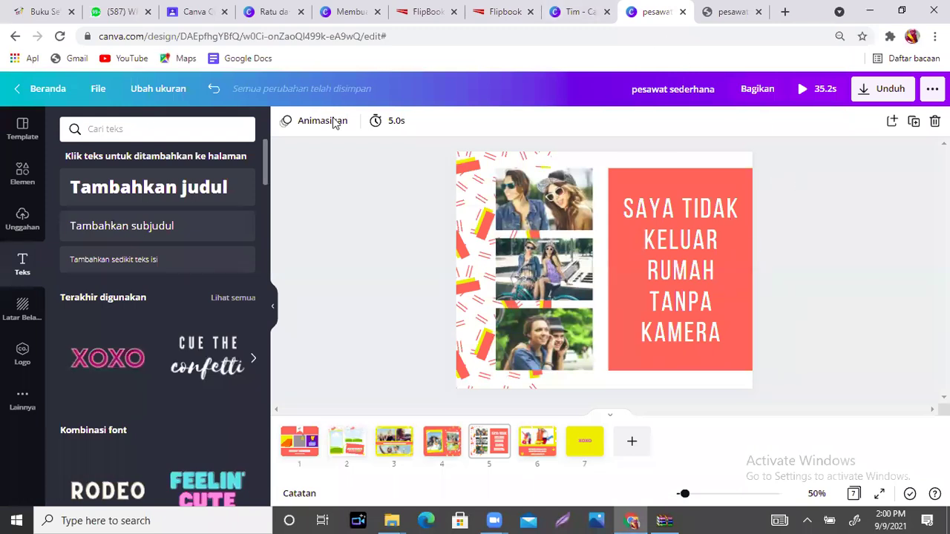
{"action": "left_click", "coordinate": [785, 12]}
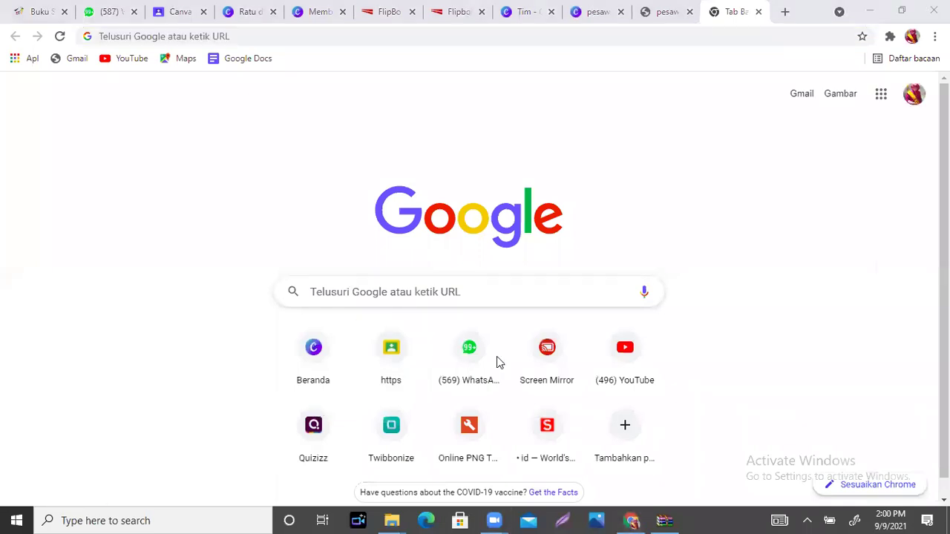
{"action": "left_click", "coordinate": [573, 37]}
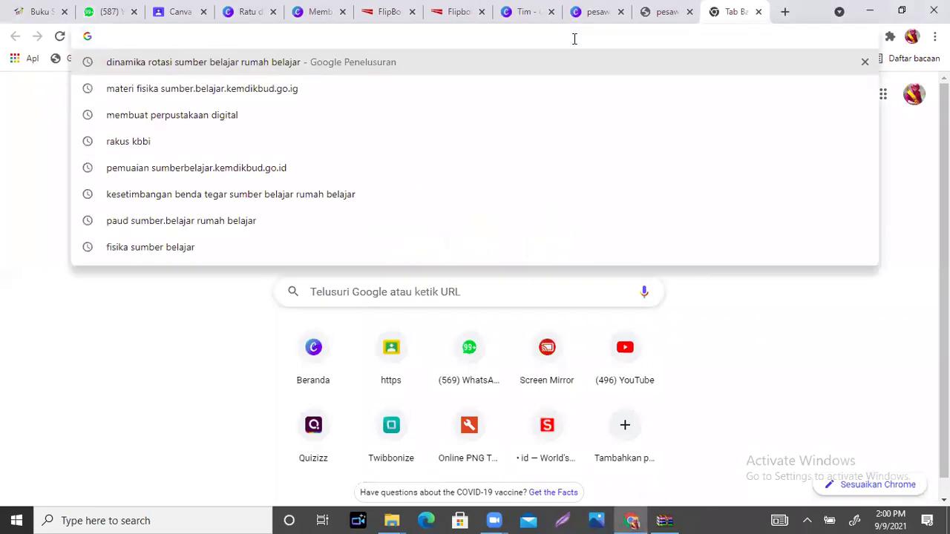
{"action": "type", "text": "canva"}
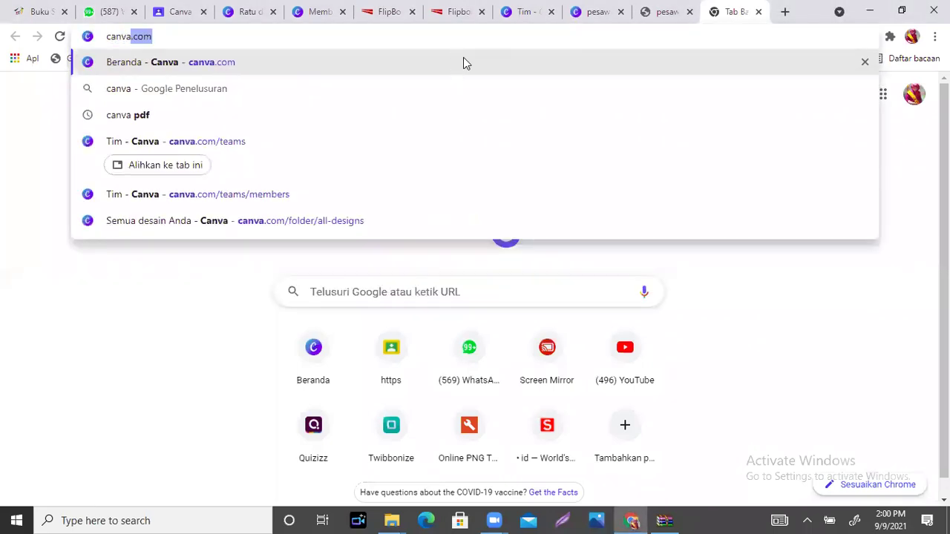
{"action": "left_click", "coordinate": [463, 61]}
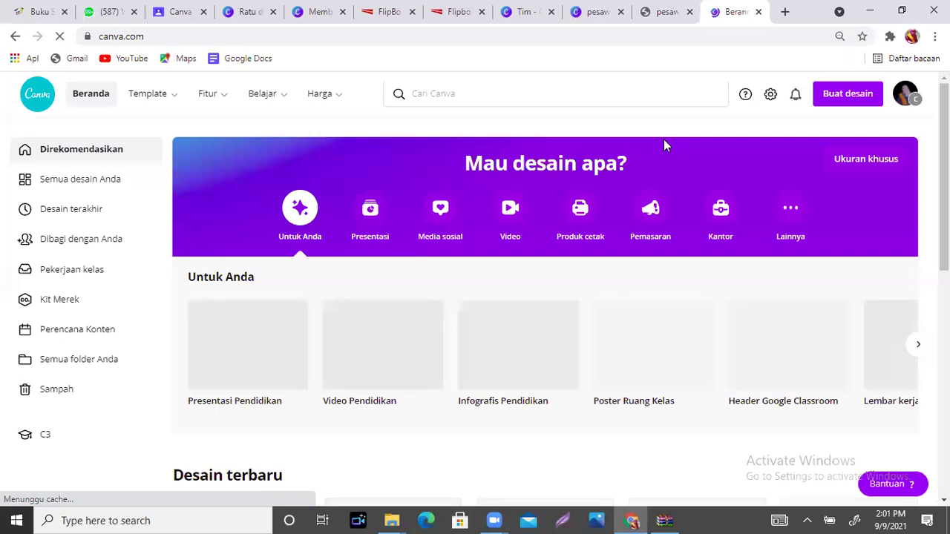
On the Canva home page, search the new design types for klipi.
{"action": "left_click", "coordinate": [861, 99]}
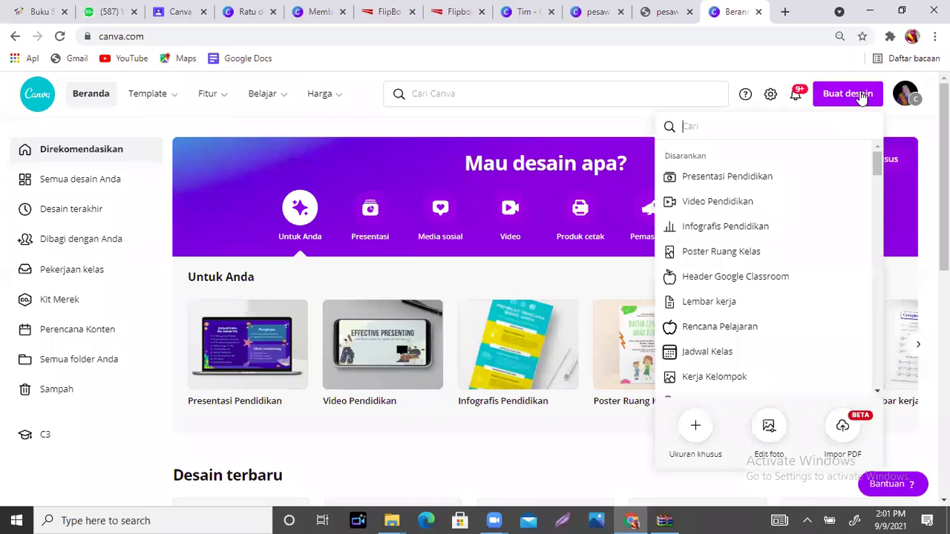
{"action": "type", "text": "klip"}
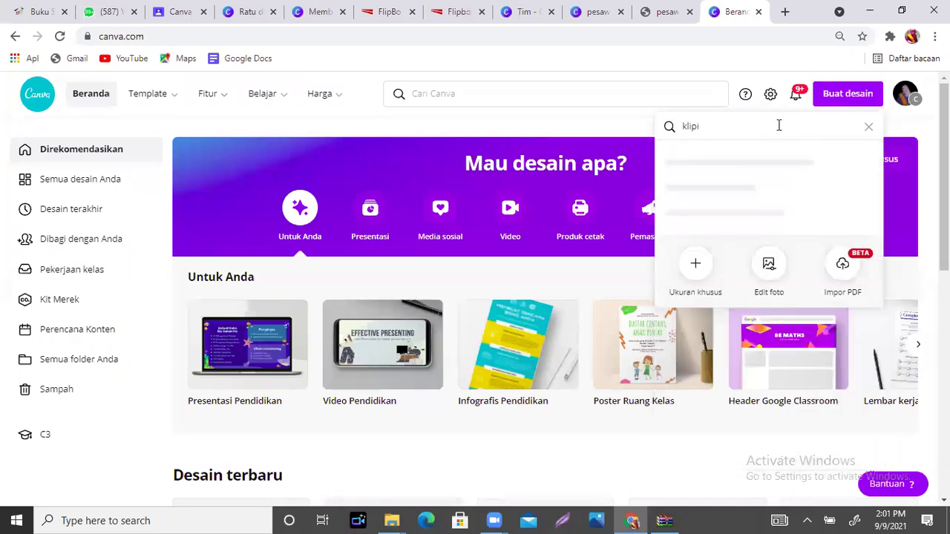
{"action": "type", "text": "i"}
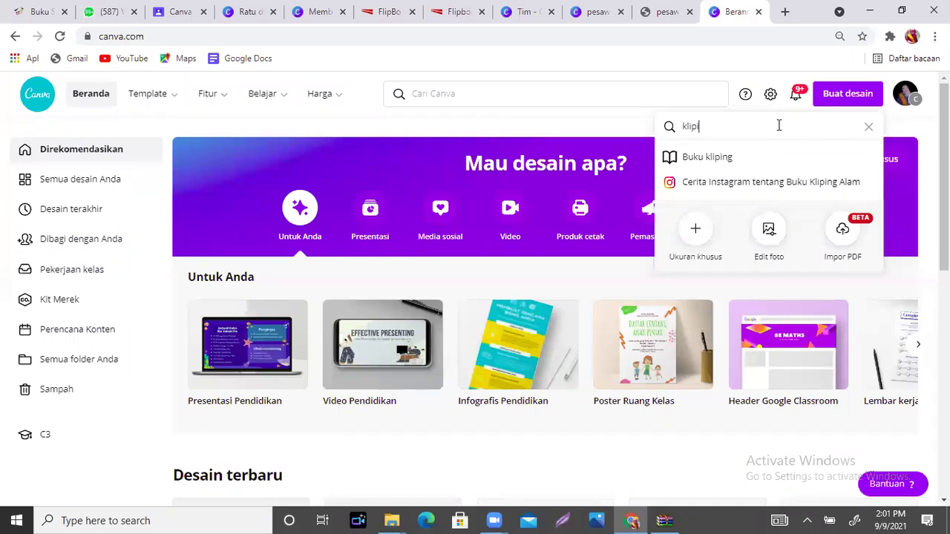
Open the Membuat Flipbook infographic, read its steps down to the finish panel, and return to its heading.
{"action": "left_click", "coordinate": [602, 16]}
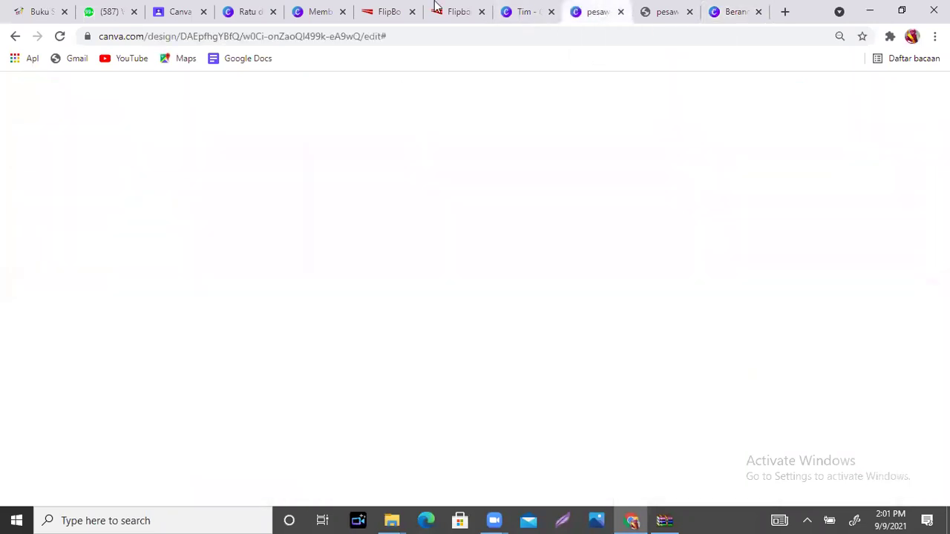
{"action": "left_click", "coordinate": [320, 15]}
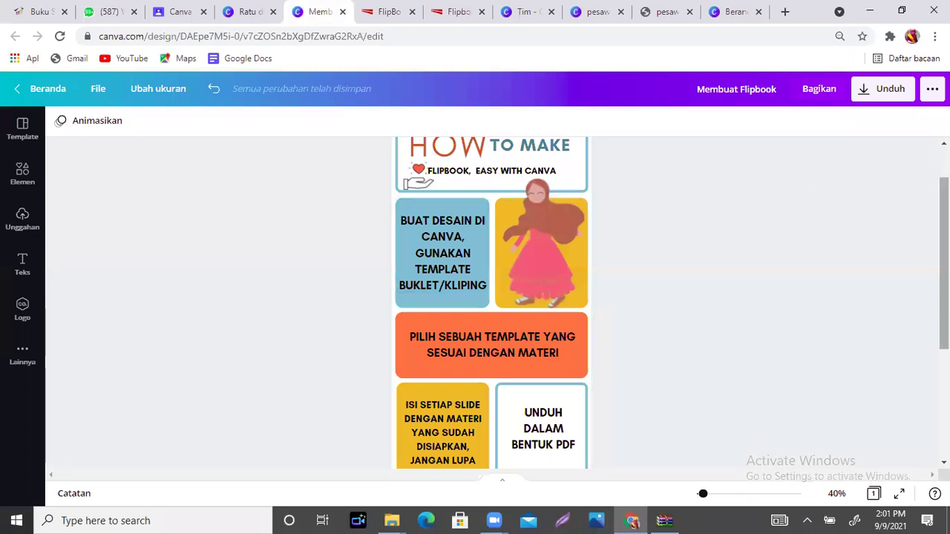
{"action": "scroll", "coordinate": [418, 183], "scroll_direction": "down", "scroll_amount": 2}
{"action": "scroll", "coordinate": [492, 304], "scroll_direction": "down", "scroll_amount": 3}
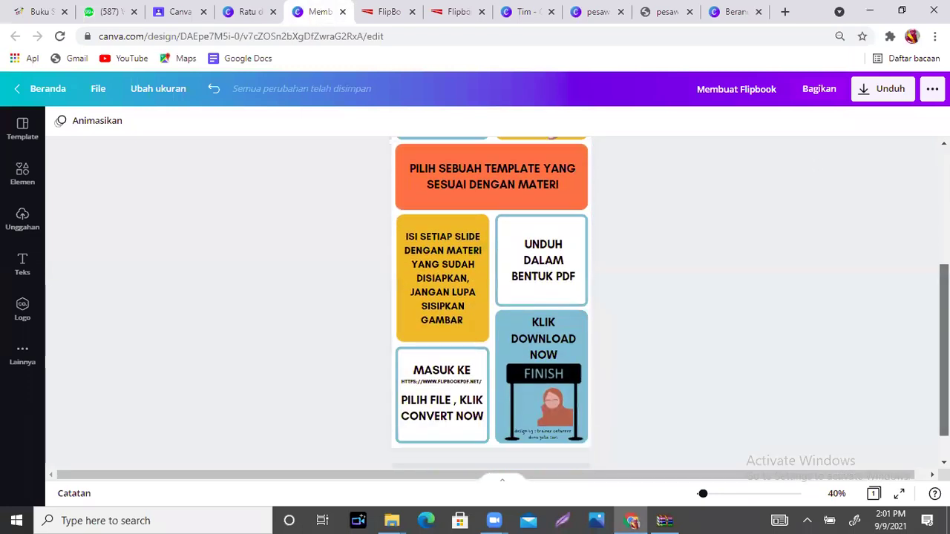
{"action": "scroll", "coordinate": [491, 305], "scroll_direction": "up", "scroll_amount": 8}
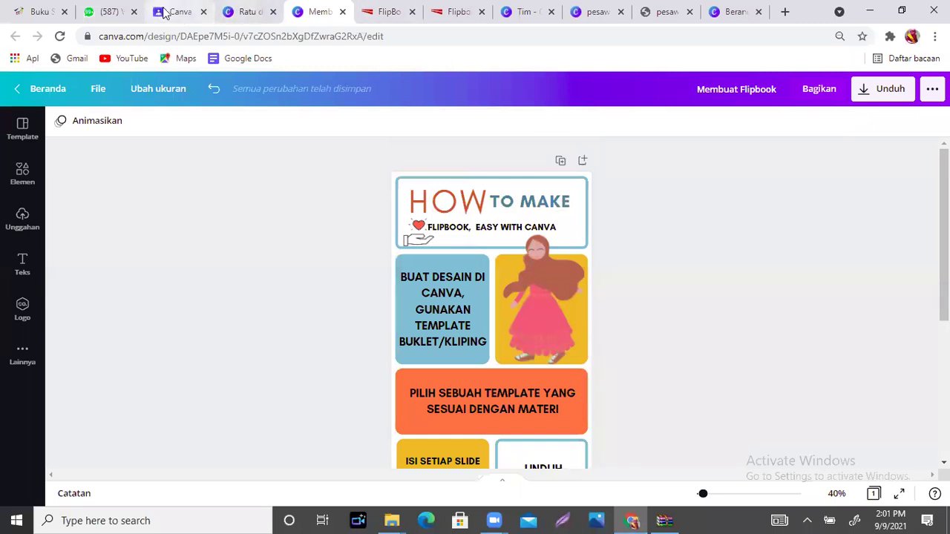
Switch to the Canva team page and close its open design type search.
{"action": "left_click", "coordinate": [524, 11]}
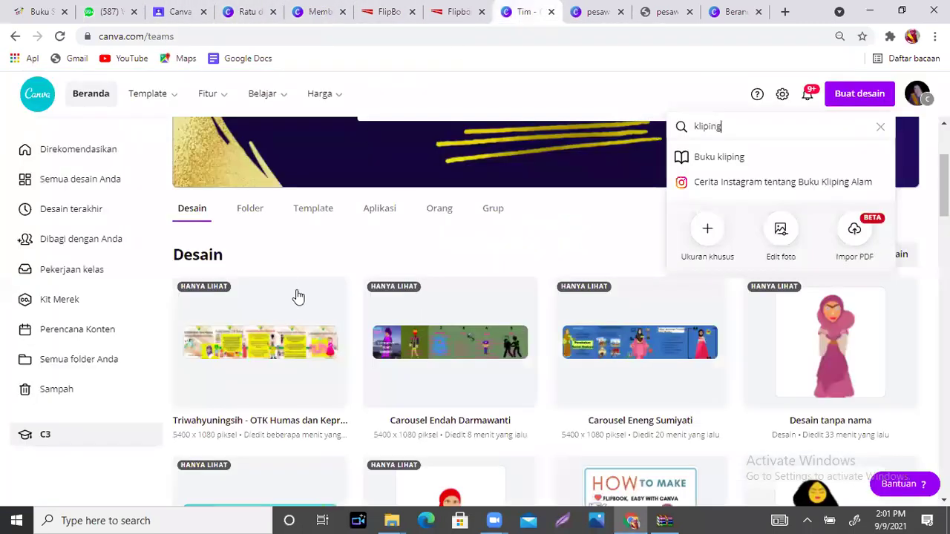
{"action": "left_click", "coordinate": [56, 422]}
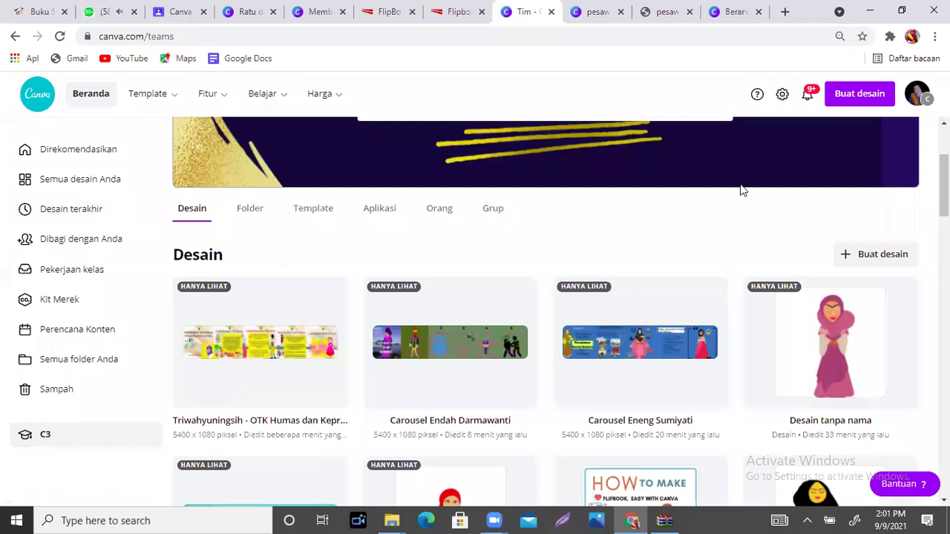
Complete the home page's design type search as kliping and create a blank Buku kliping design.
{"action": "scroll", "coordinate": [944, 186], "scroll_direction": "down", "scroll_amount": 2}
{"action": "scroll", "coordinate": [532, 292], "scroll_direction": "down", "scroll_amount": 1}
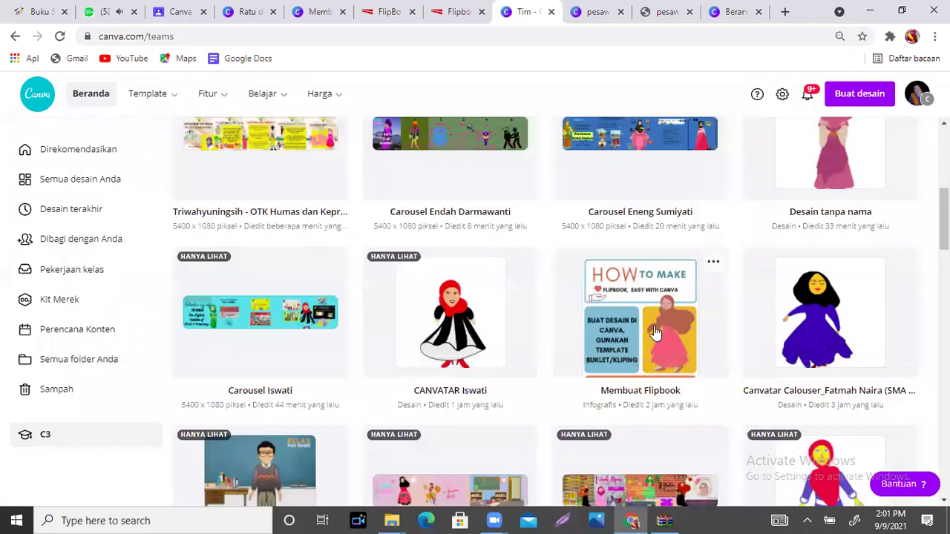
{"action": "left_click", "coordinate": [731, 12]}
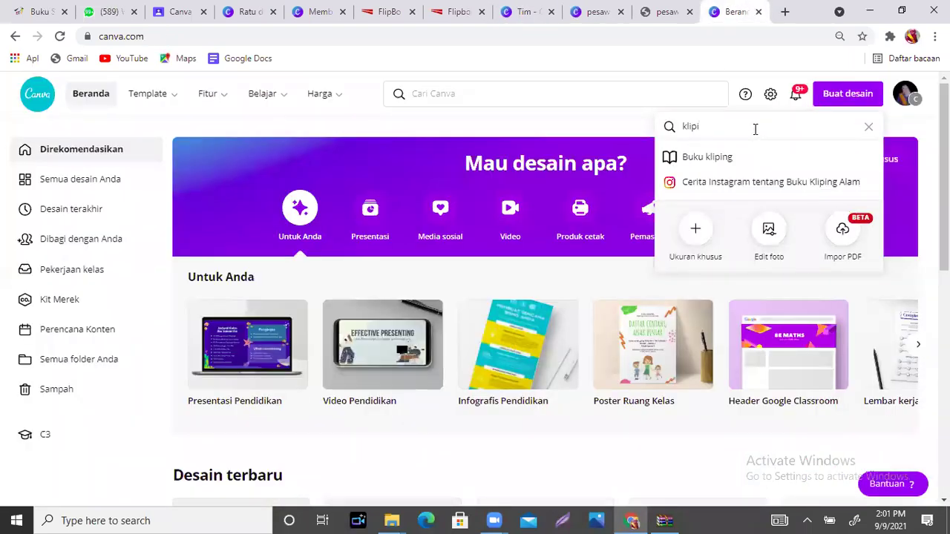
{"action": "type", "text": "ng"}
{"action": "left_click", "coordinate": [750, 154]}
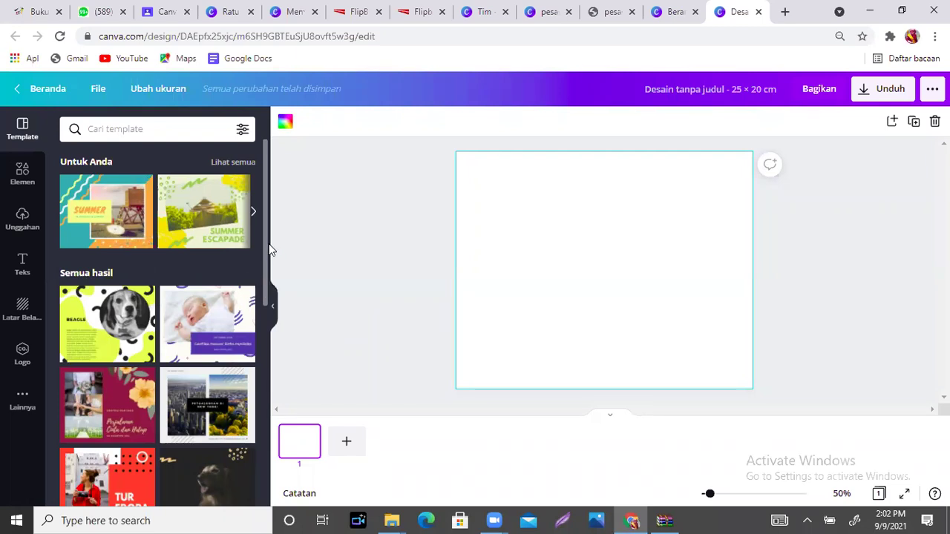
Browse the templates offered for the blank Buku kliping design and return to the start of the list.
{"action": "left_click_drag", "start_coordinate": [267, 245], "coordinate": [263, 370]}
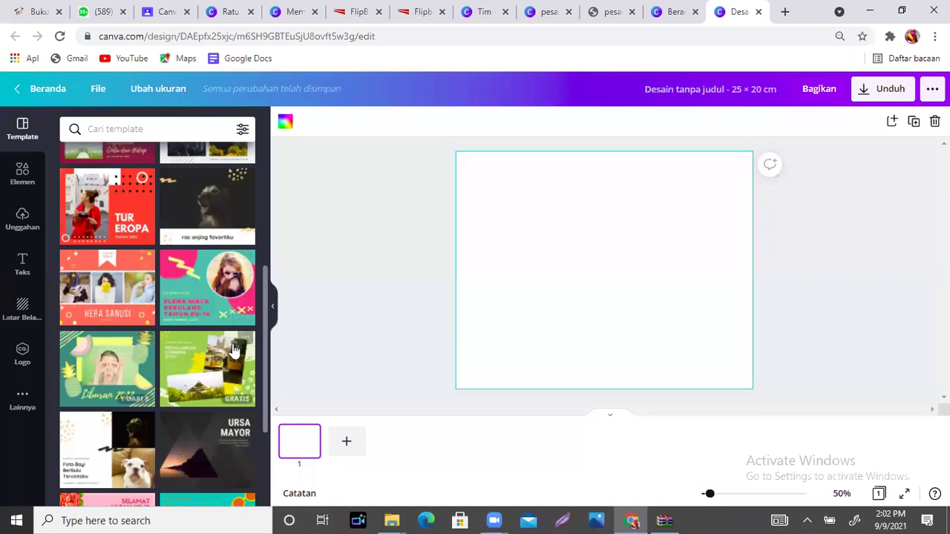
{"action": "scroll", "coordinate": [119, 297], "scroll_direction": "up", "scroll_amount": 3}
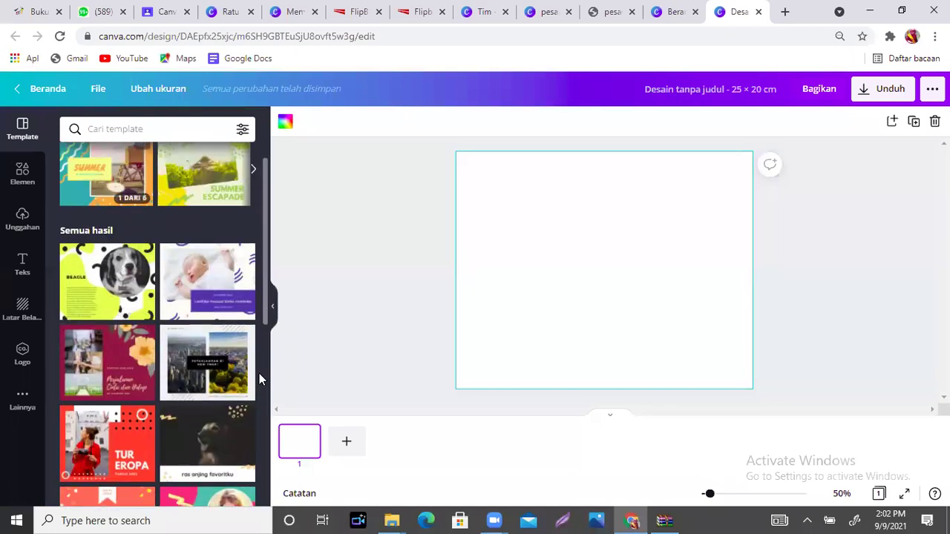
{"action": "scroll", "coordinate": [265, 252], "scroll_direction": "up", "scroll_amount": 1}
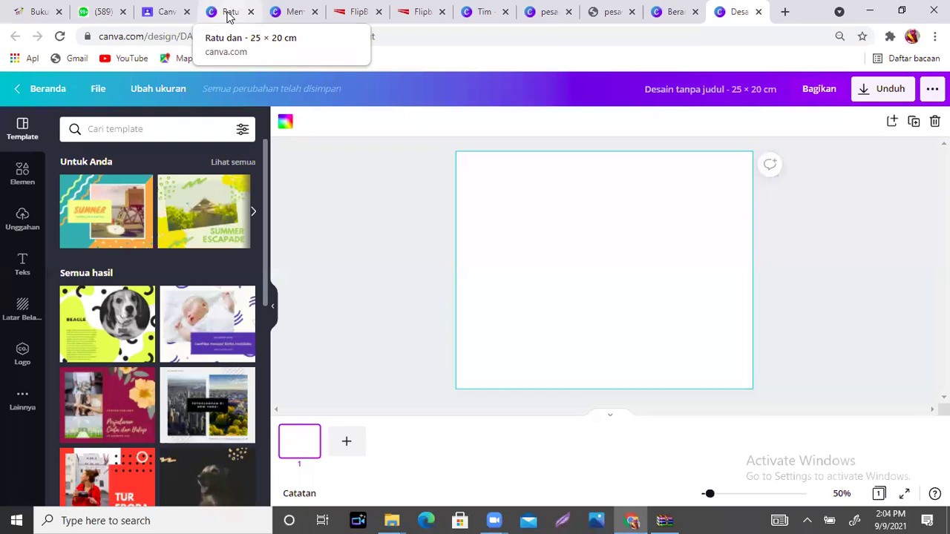
Switch to the Ratu dan design, view its download settings, and close them without downloading.
{"action": "key", "text": "ctrl+4"}
{"action": "left_click", "coordinate": [885, 91]}
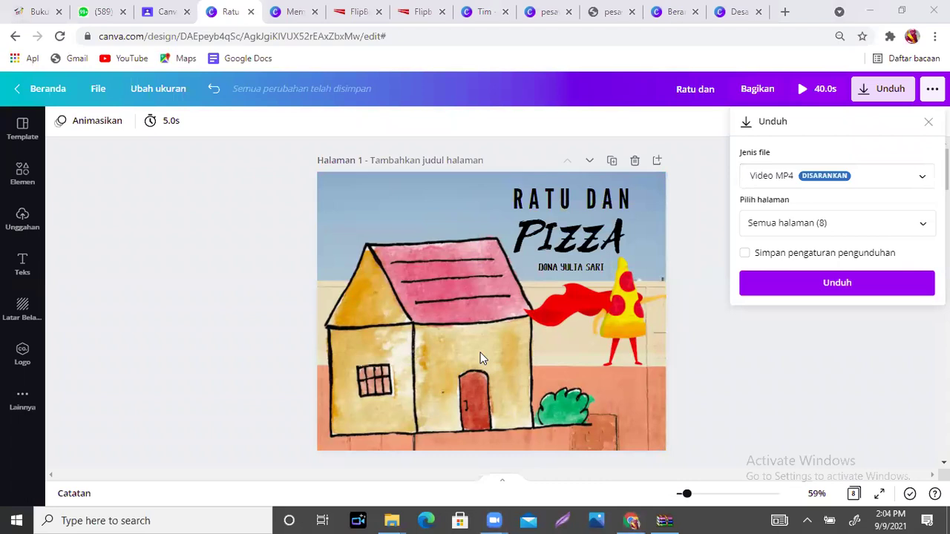
{"action": "left_click", "coordinate": [905, 317]}
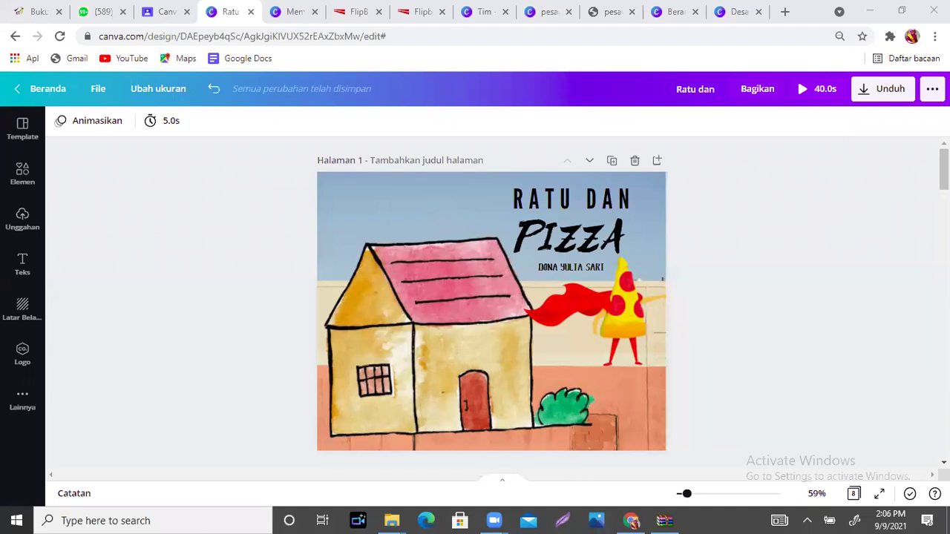
View the Pesawat Sederhana flipbook and its FlipbookPDF conversion page, and return to the Ratu dan design.
{"action": "left_click", "coordinate": [418, 13]}
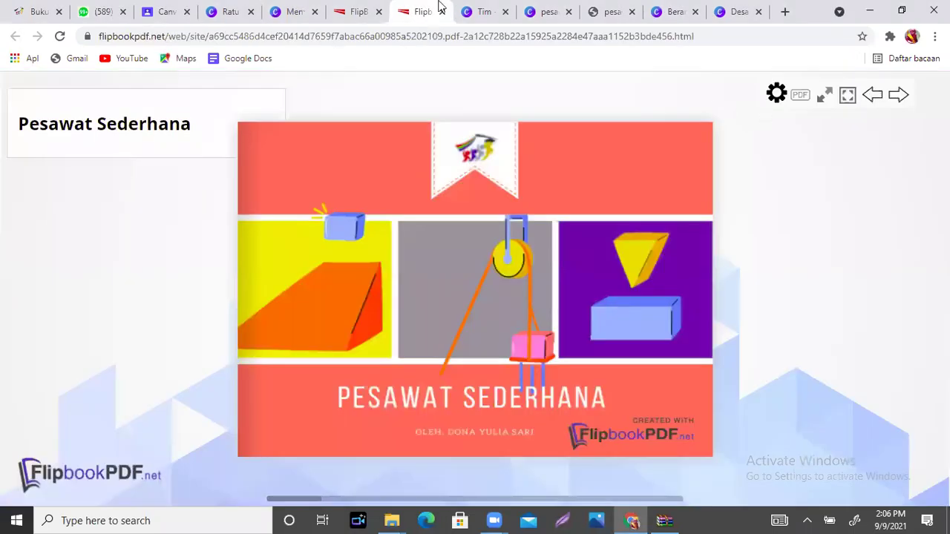
{"action": "left_click", "coordinate": [355, 20]}
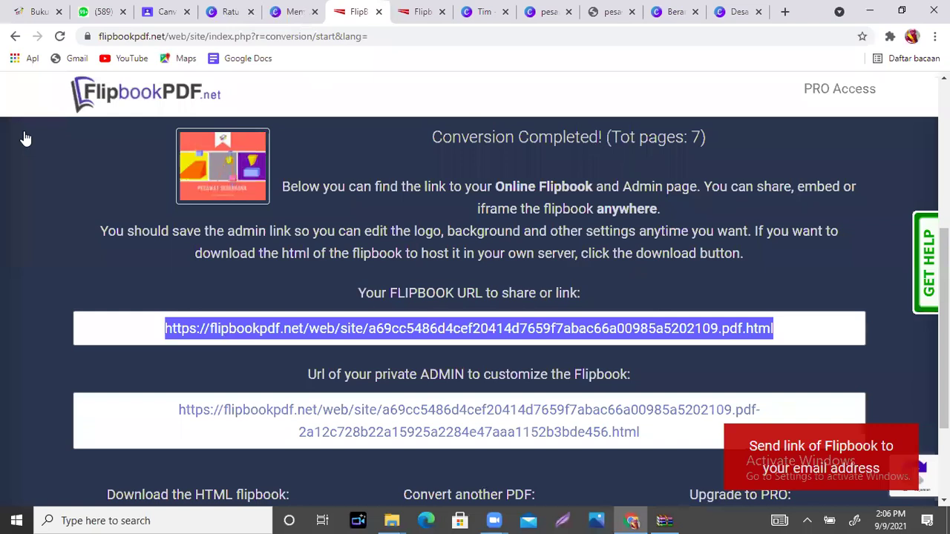
{"action": "key", "text": "ctrl+4"}
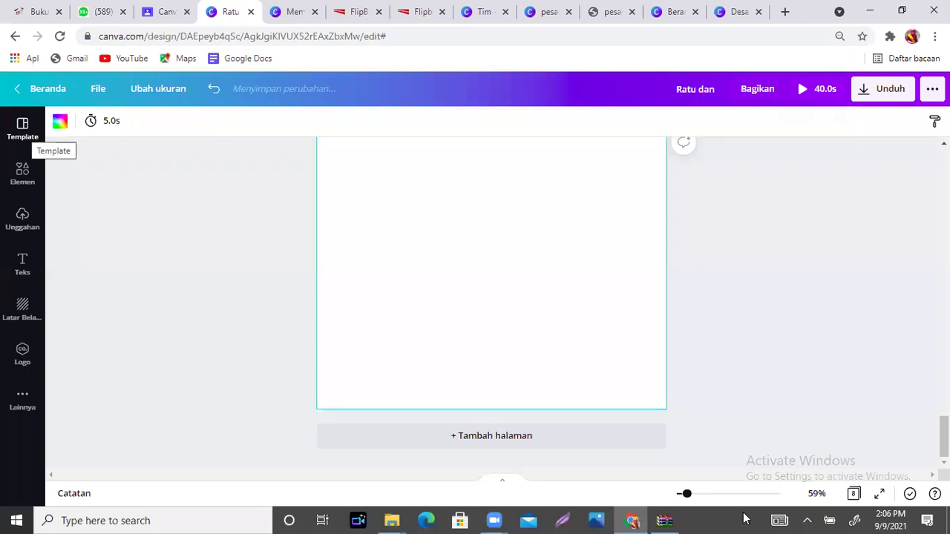
{"action": "left_click", "coordinate": [806, 520]}
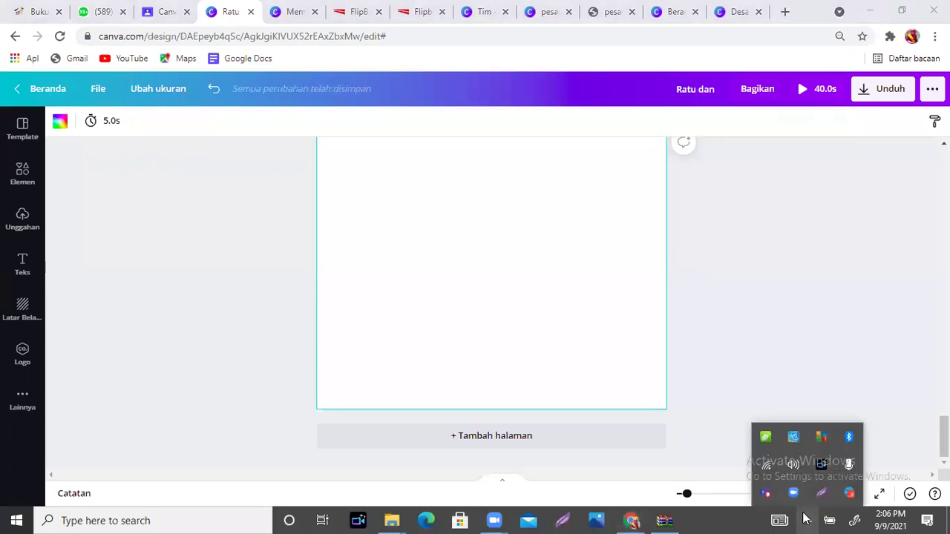
{"action": "left_click", "coordinate": [788, 386]}
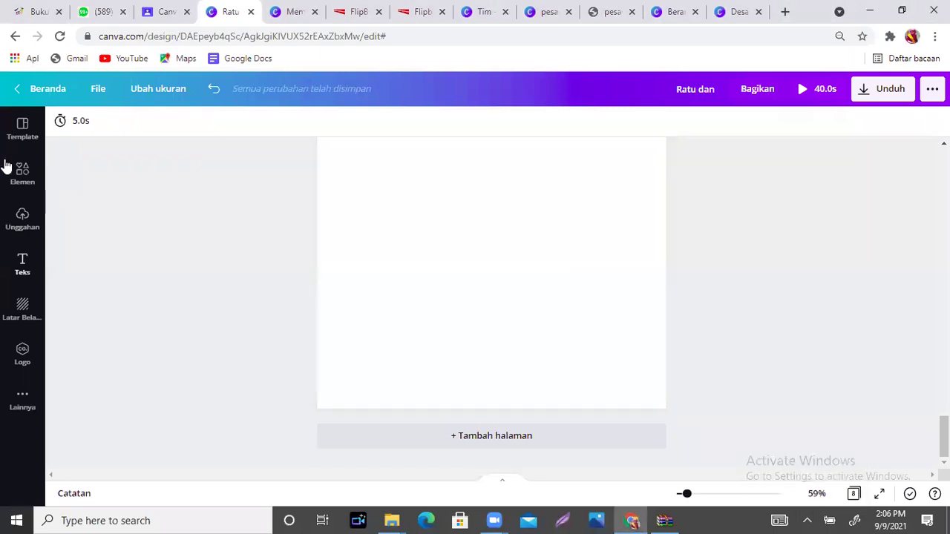
Look over the background, extra app and element collections, and return to the Ratu dan cover with the collections hidden.
{"action": "left_click", "coordinate": [23, 317]}
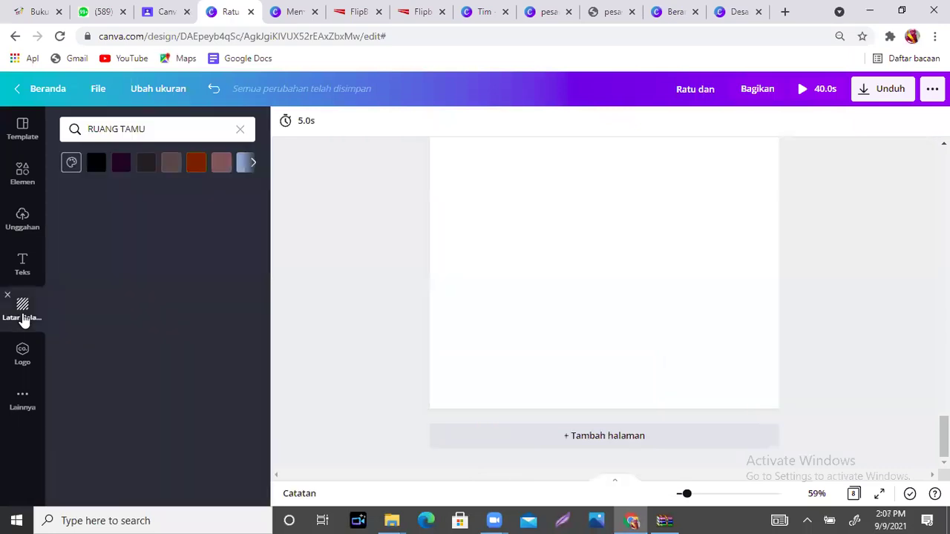
{"action": "left_click", "coordinate": [22, 401]}
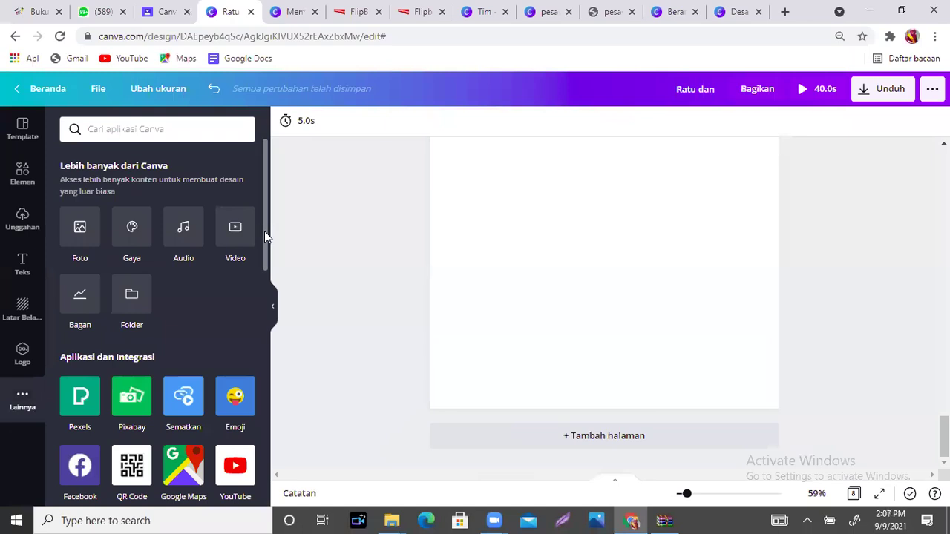
{"action": "left_click", "coordinate": [23, 177]}
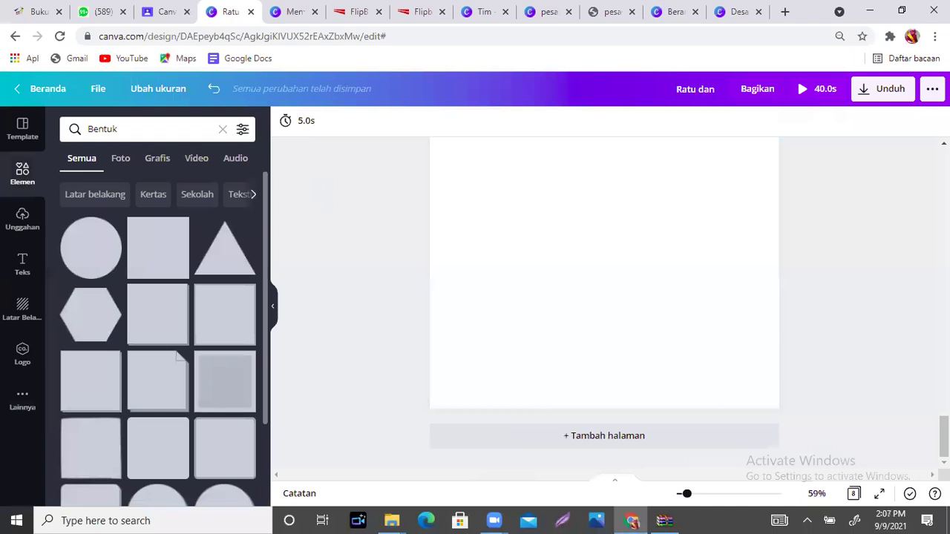
{"action": "scroll", "coordinate": [604, 297], "scroll_direction": "up", "scroll_amount": 5}
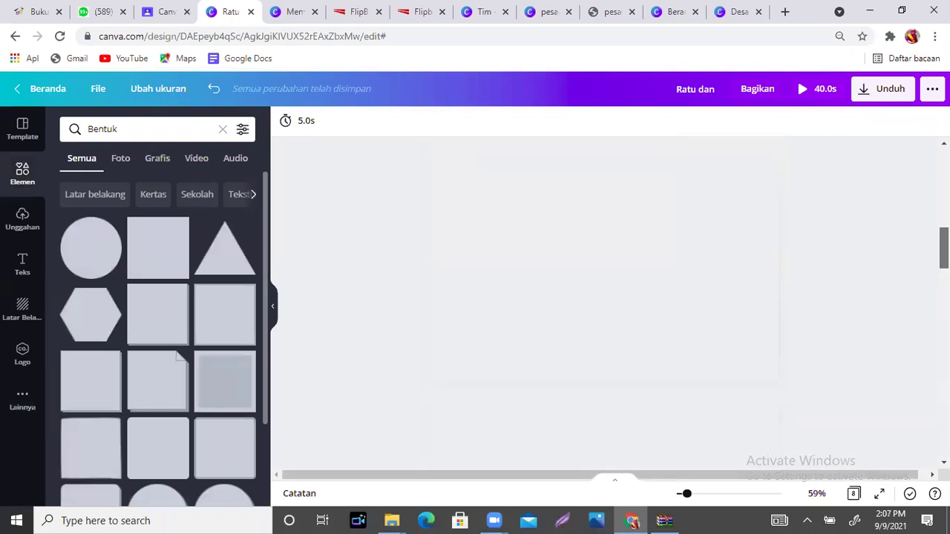
{"action": "scroll", "coordinate": [740, 196], "scroll_direction": "up", "scroll_amount": 10}
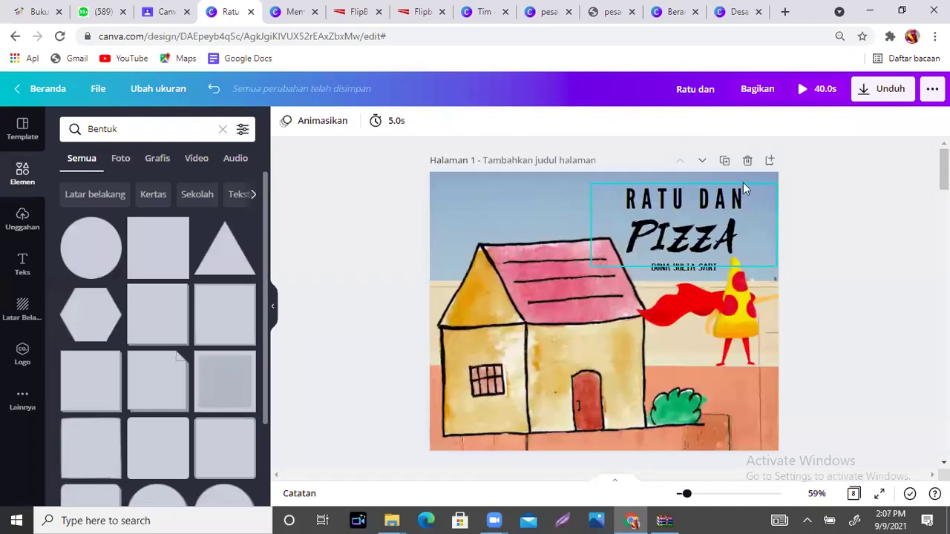
{"action": "left_click", "coordinate": [540, 194]}
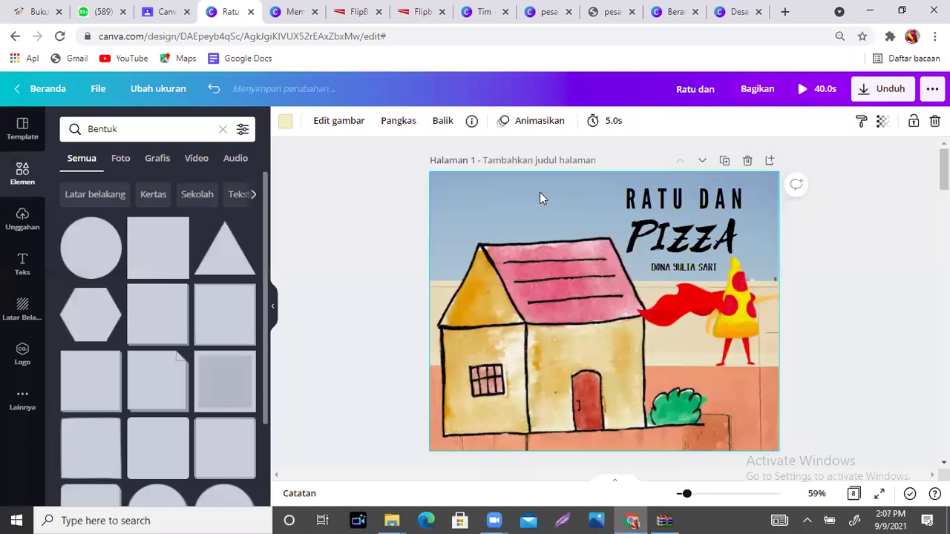
{"action": "left_click", "coordinate": [274, 311]}
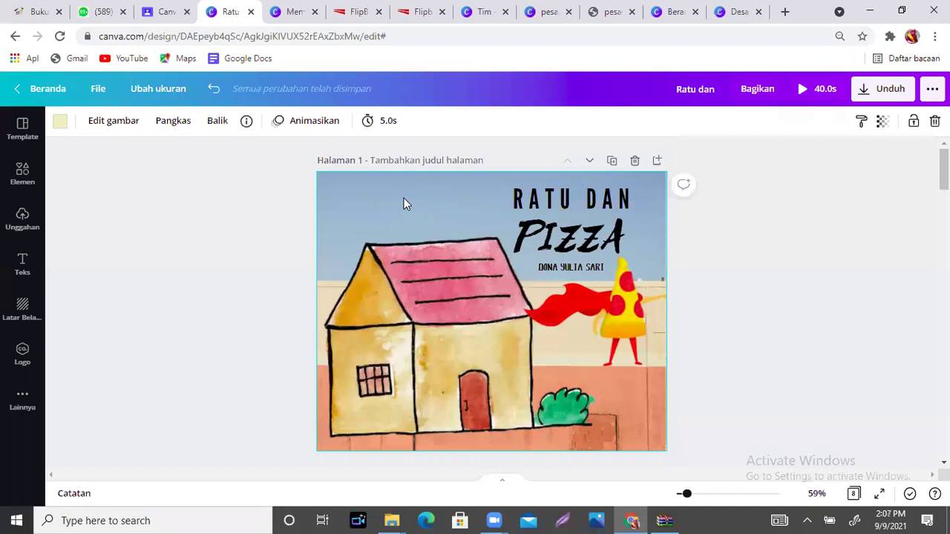
Check the FlipbookPDF download and conversion options, and return to the Ratu dan cover with nothing selected.
{"action": "left_click", "coordinate": [359, 13]}
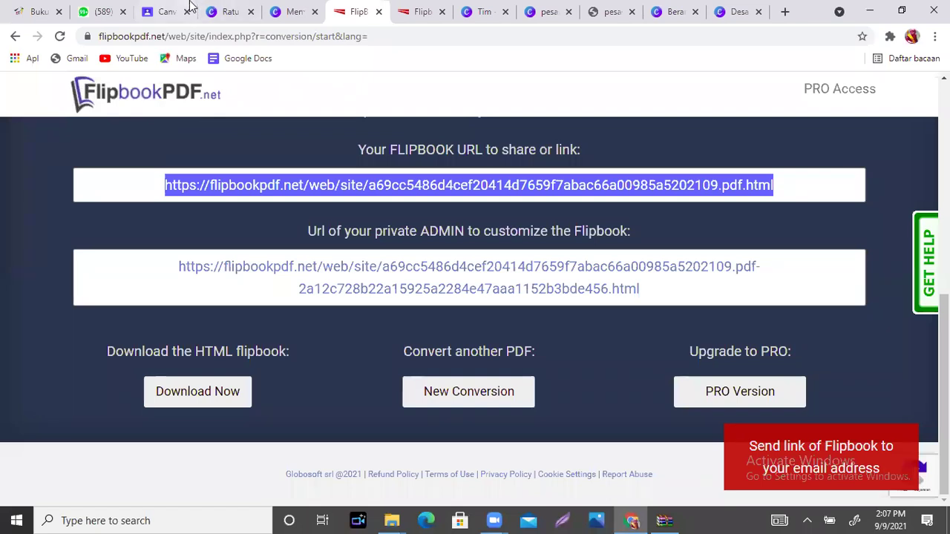
{"action": "left_click", "coordinate": [233, 13]}
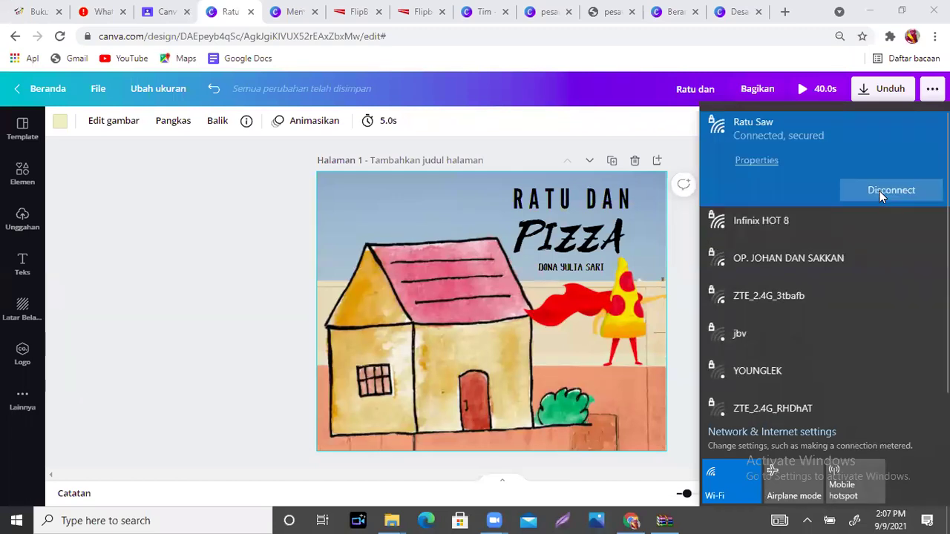
{"action": "left_click", "coordinate": [171, 305]}
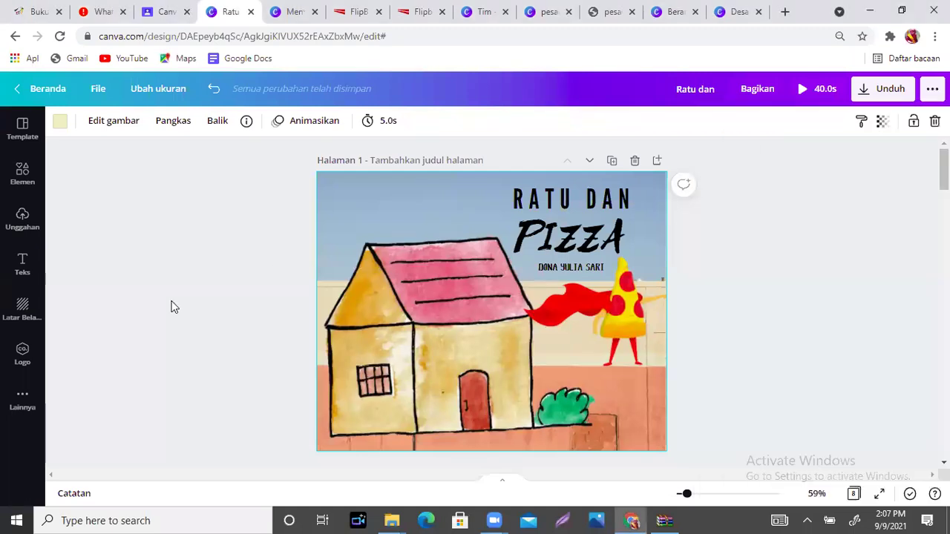
{"action": "left_click", "coordinate": [787, 223]}
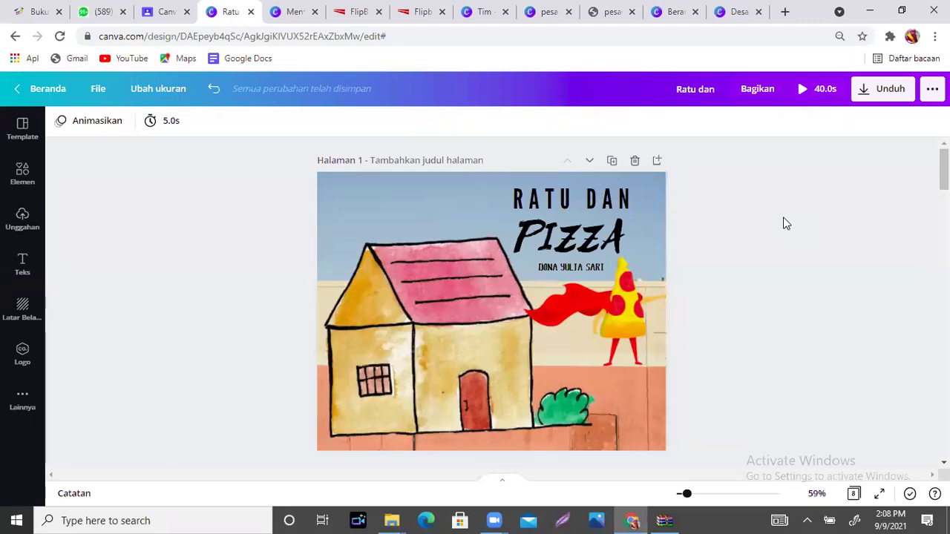
Duplicate the Ratu dan cover page and move the copy to the end of the design as page 9.
{"action": "left_click", "coordinate": [394, 194]}
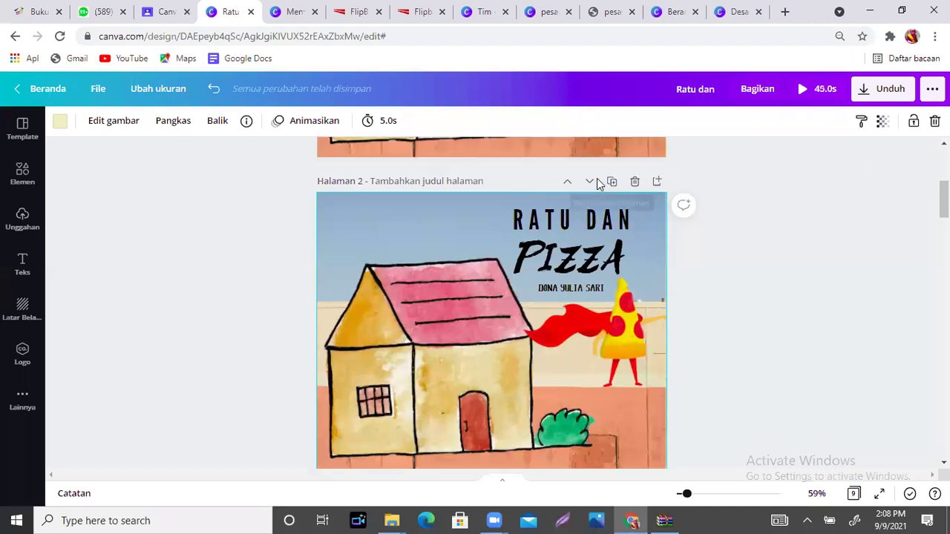
{"action": "left_click", "coordinate": [591, 182]}
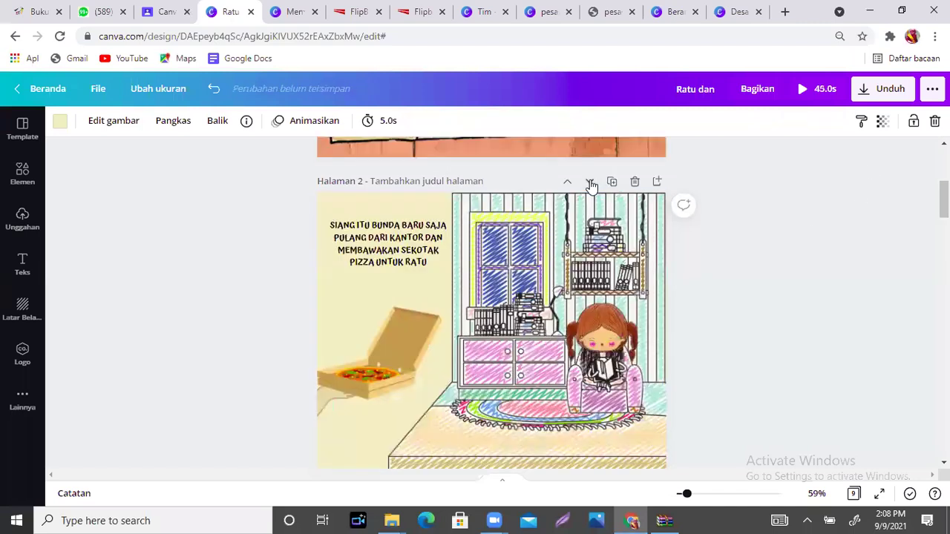
{"action": "left_click", "coordinate": [591, 182]}
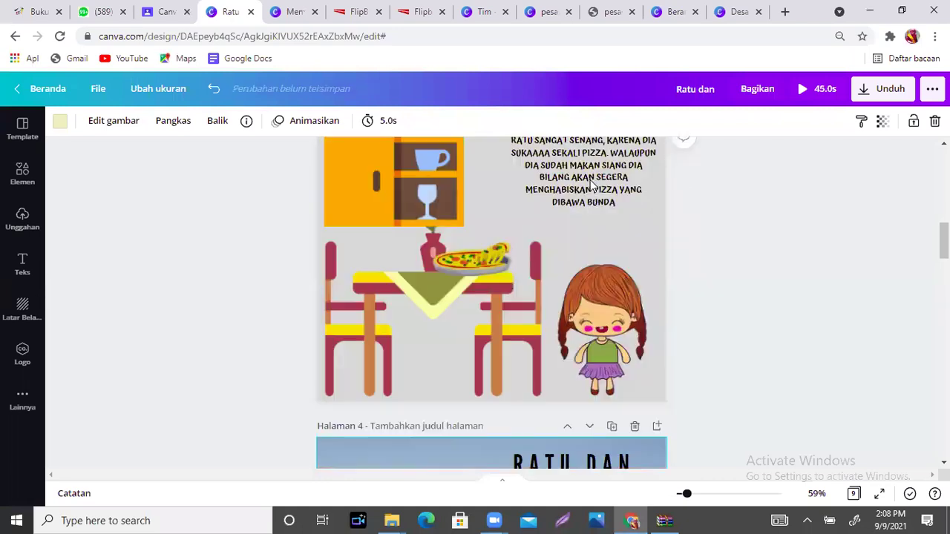
{"action": "left_click", "coordinate": [589, 162]}
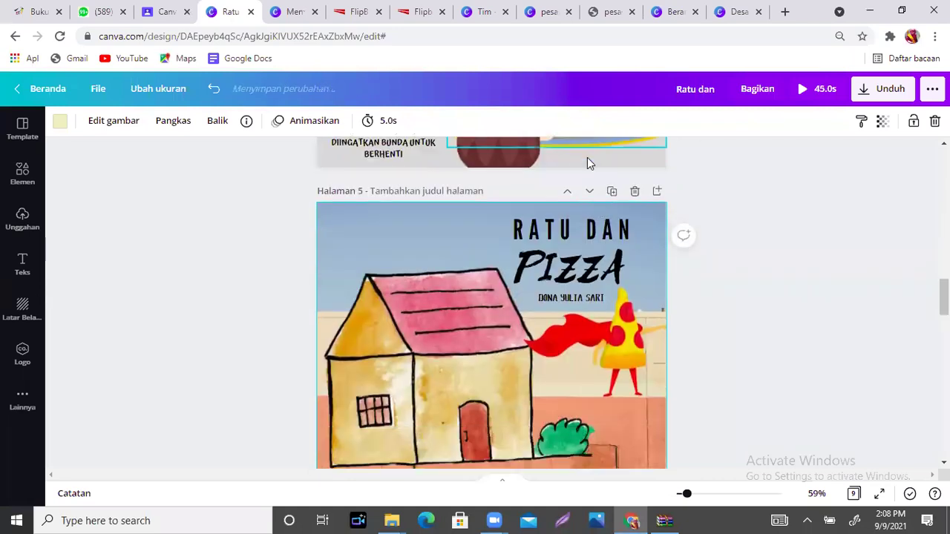
{"action": "left_click", "coordinate": [590, 148]}
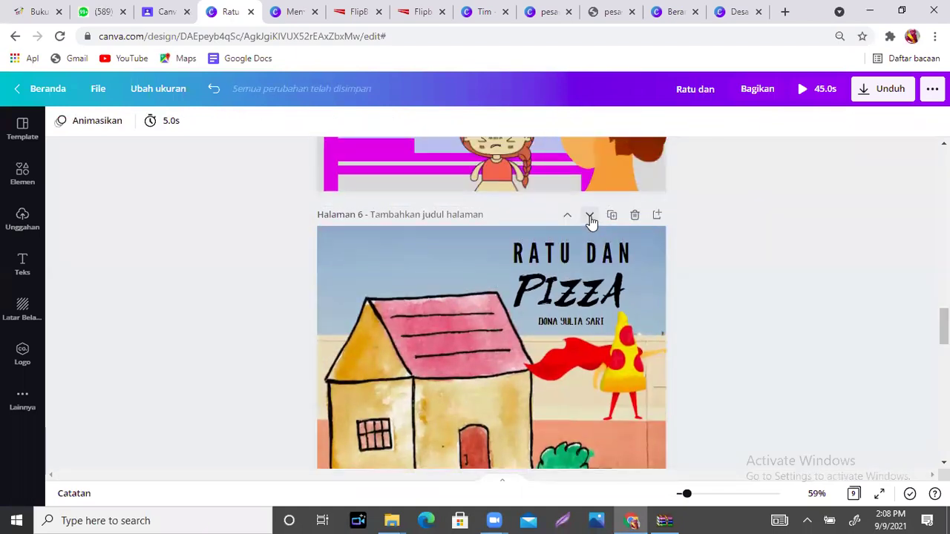
{"action": "left_click", "coordinate": [590, 216]}
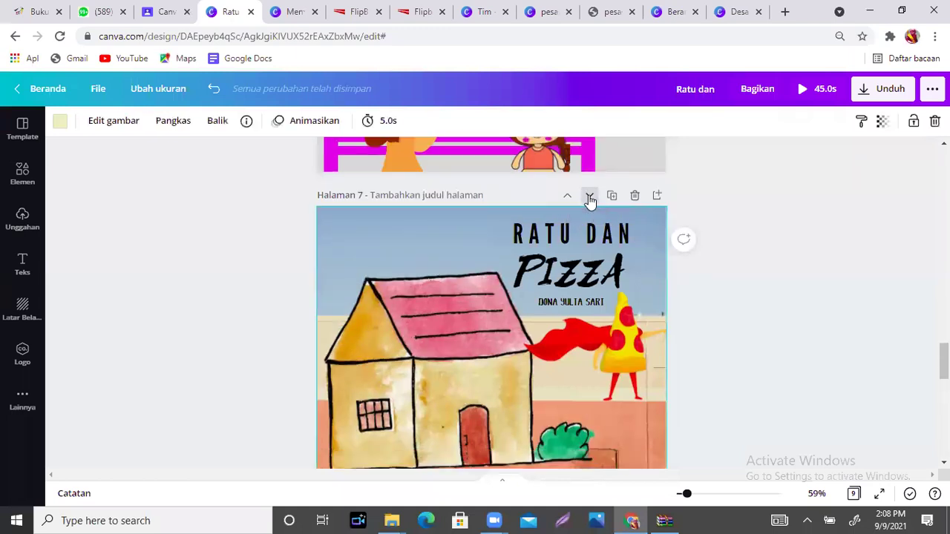
{"action": "left_click", "coordinate": [591, 197]}
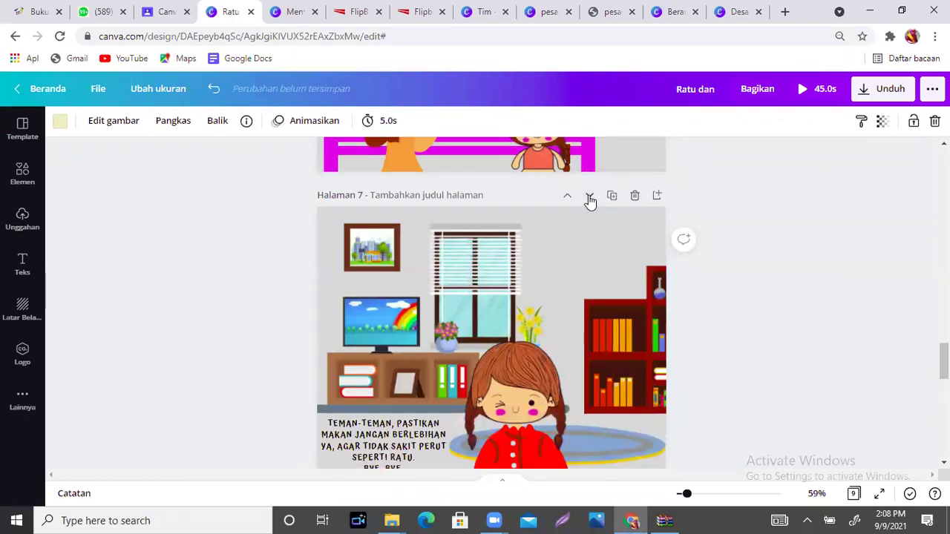
{"action": "left_click", "coordinate": [591, 200]}
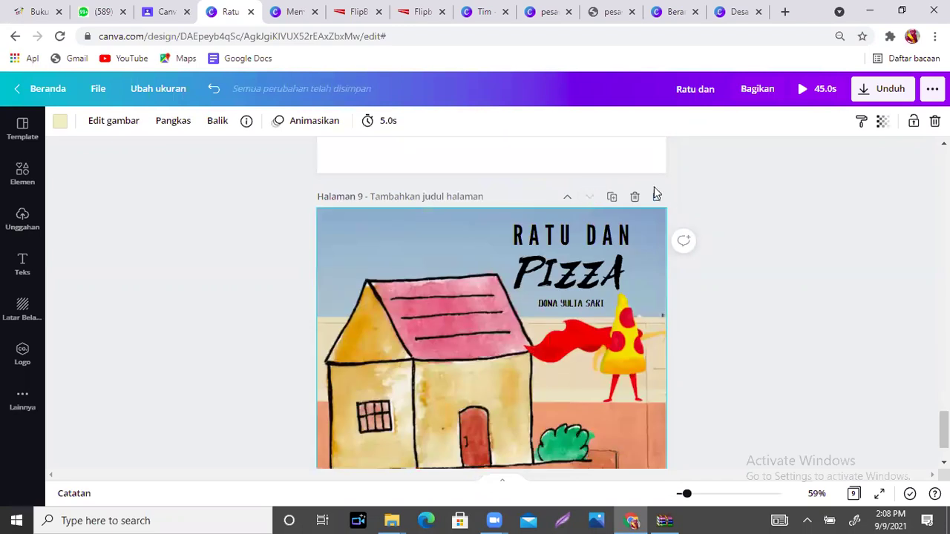
{"action": "scroll", "coordinate": [944, 431], "scroll_direction": "down", "scroll_amount": 1}
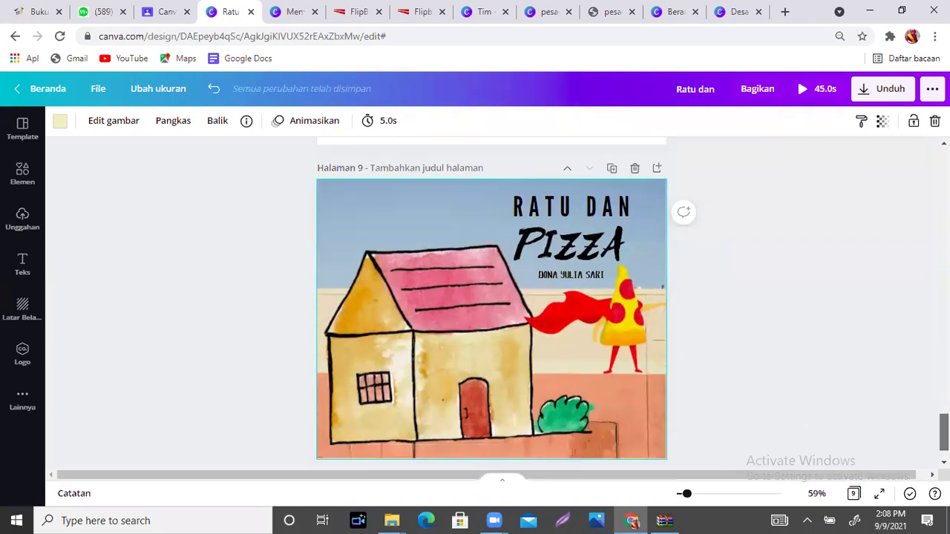
{"action": "scroll", "coordinate": [569, 202], "scroll_direction": "down", "scroll_amount": 1}
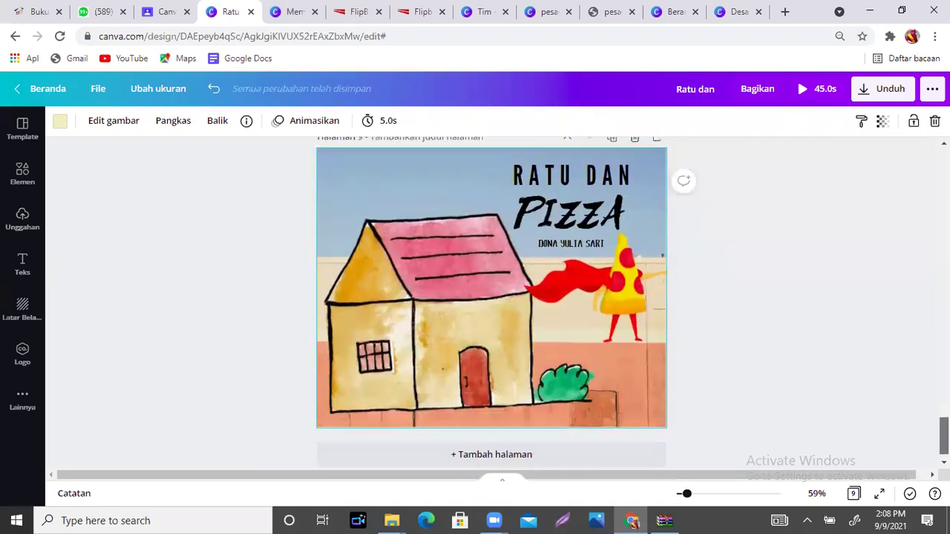
Review the Ratu dan storybook pages, from the copied cover on page 9 through pages 1 to 8.
{"action": "left_click", "coordinate": [591, 247]}
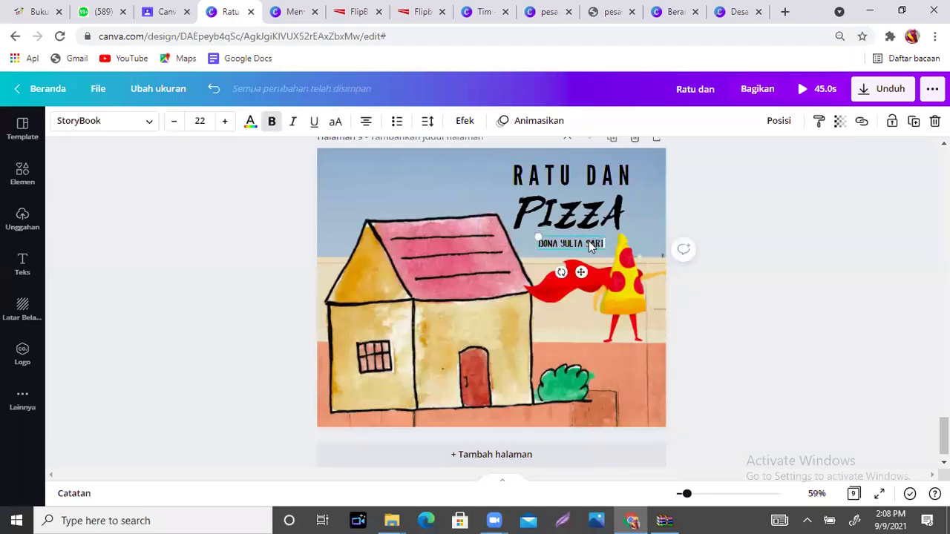
{"action": "left_click", "coordinate": [729, 344]}
{"action": "scroll", "coordinate": [729, 345], "scroll_direction": "down", "scroll_amount": 1}
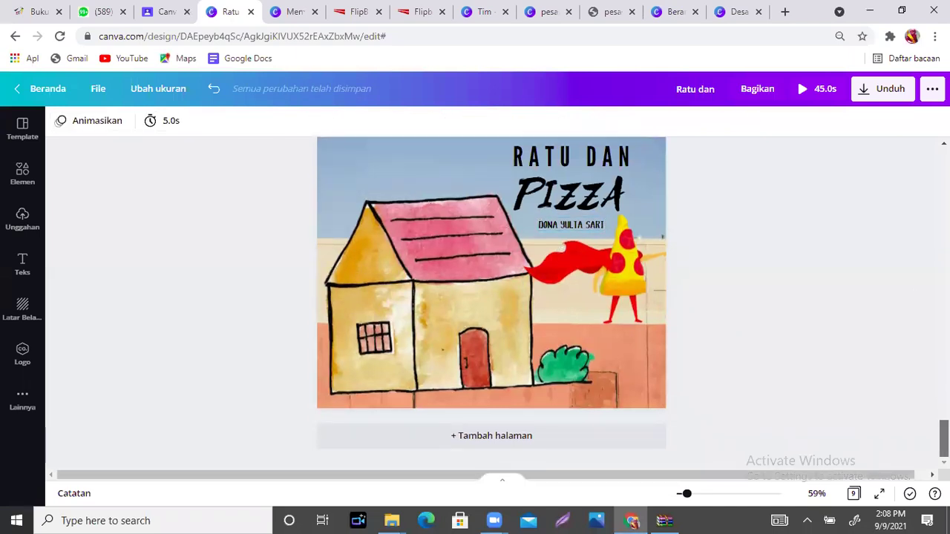
{"action": "scroll", "coordinate": [491, 297], "scroll_direction": "down", "scroll_amount": 2}
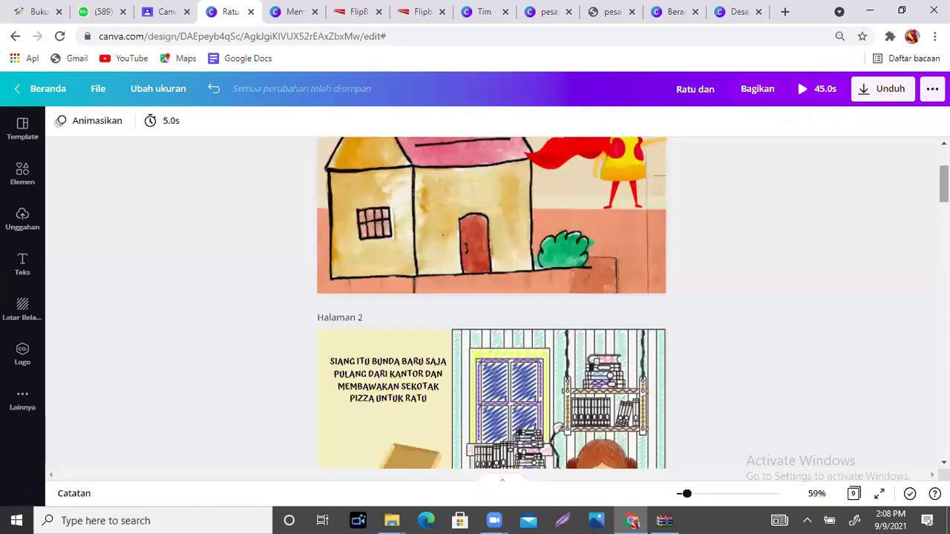
{"action": "scroll", "coordinate": [492, 297], "scroll_direction": "up", "scroll_amount": 3}
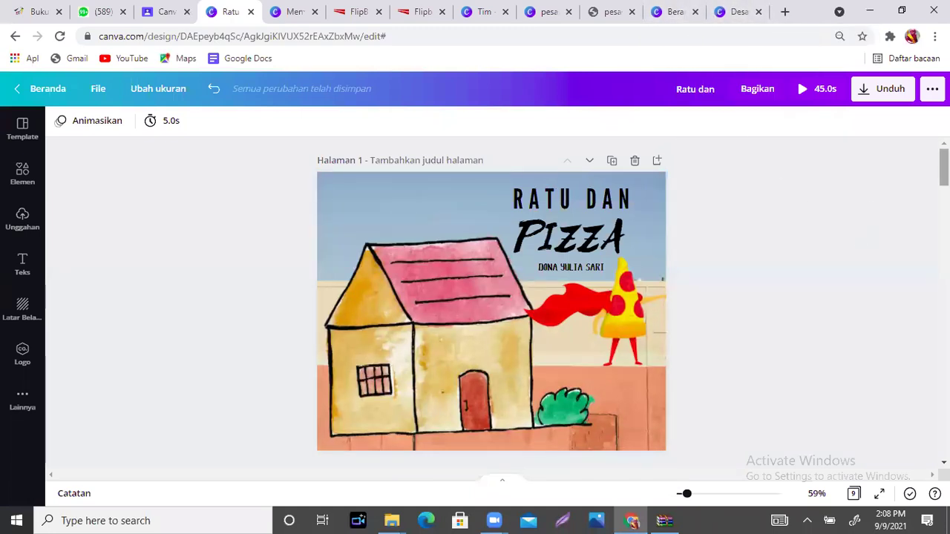
{"action": "scroll", "coordinate": [492, 311], "scroll_direction": "down", "scroll_amount": 4}
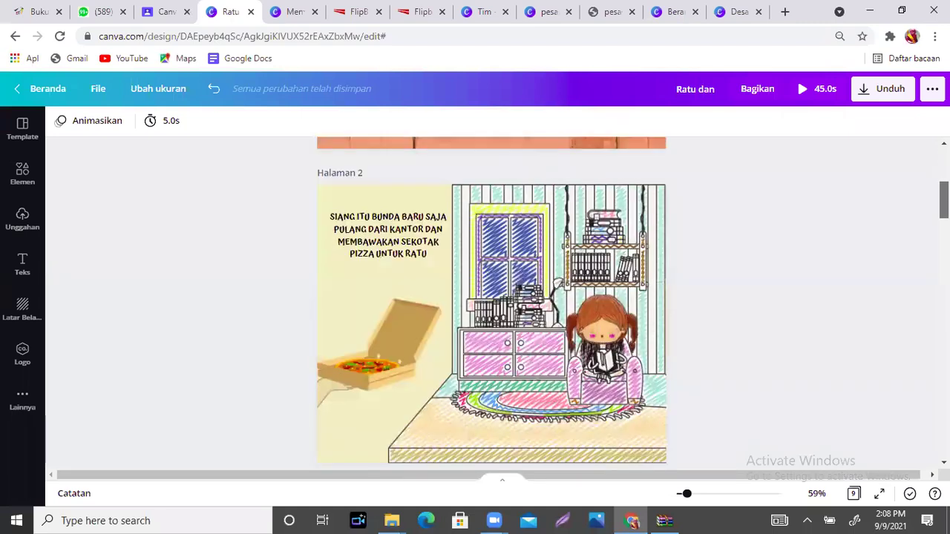
{"action": "scroll", "coordinate": [491, 304], "scroll_direction": "down", "scroll_amount": 13}
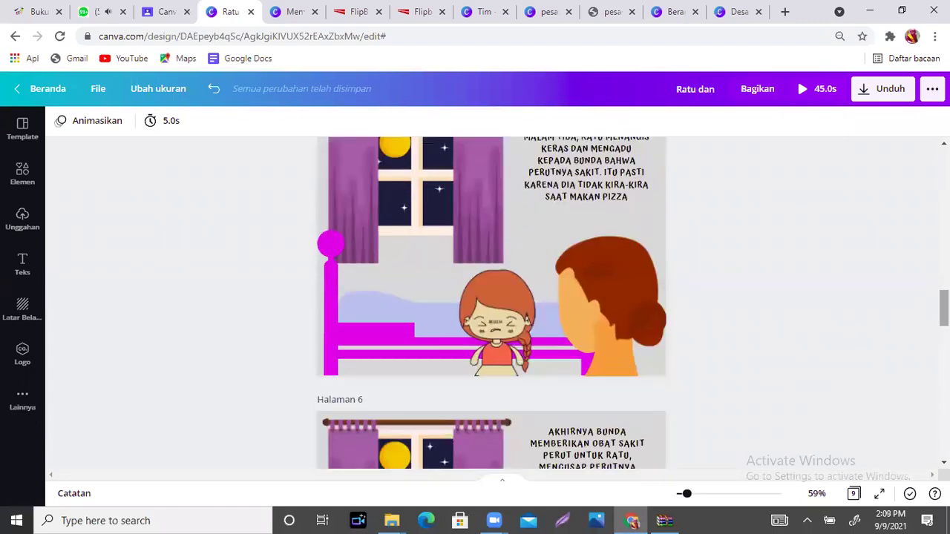
{"action": "scroll", "coordinate": [541, 171], "scroll_direction": "down", "scroll_amount": 2}
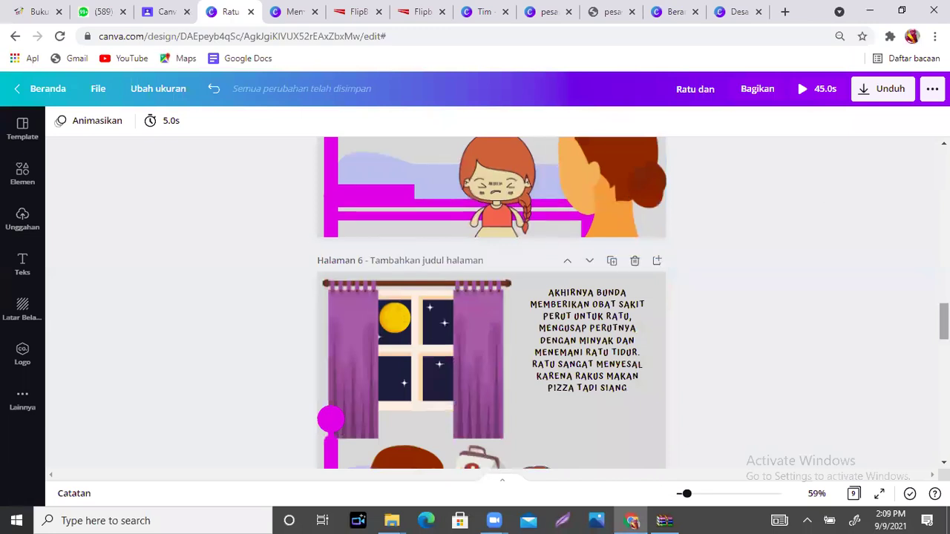
{"action": "scroll", "coordinate": [908, 293], "scroll_direction": "down", "scroll_amount": 2}
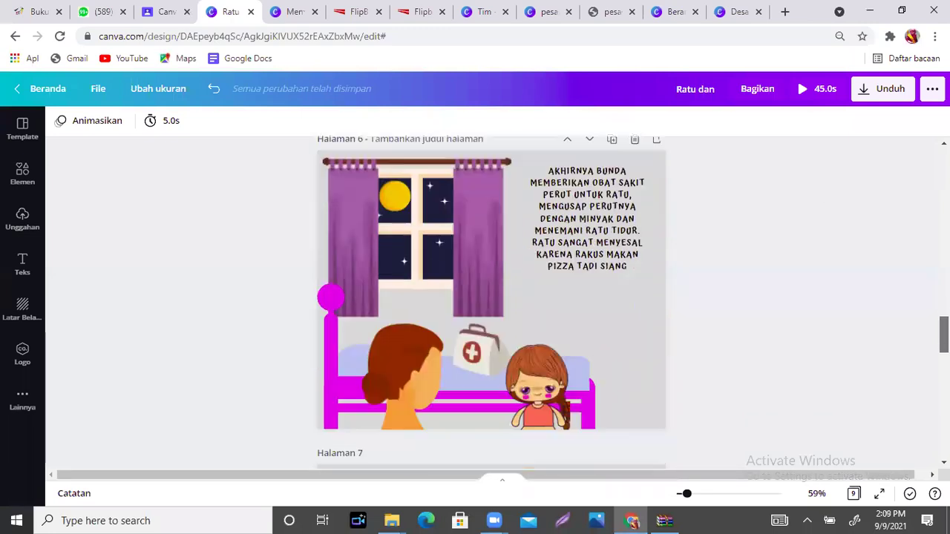
{"action": "scroll", "coordinate": [846, 333], "scroll_direction": "down", "scroll_amount": 2}
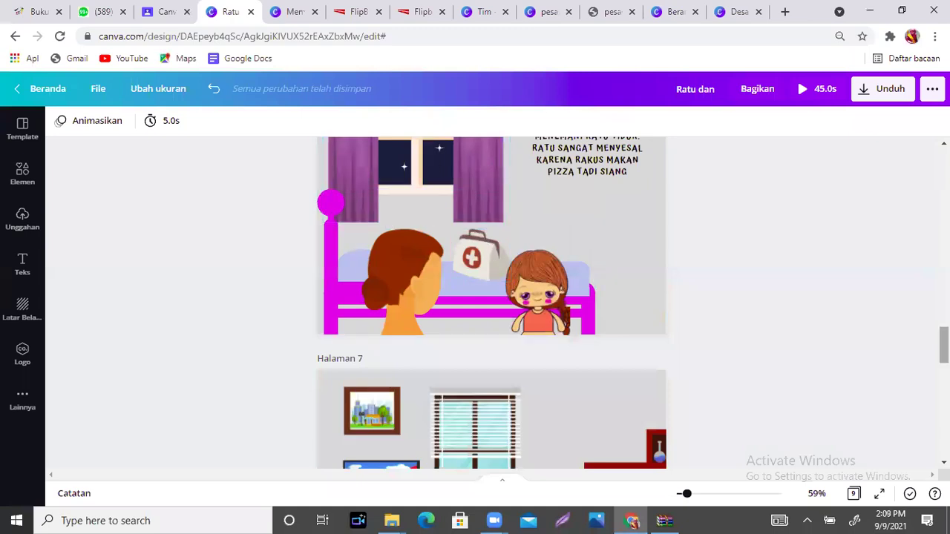
{"action": "scroll", "coordinate": [531, 224], "scroll_direction": "down", "scroll_amount": 4}
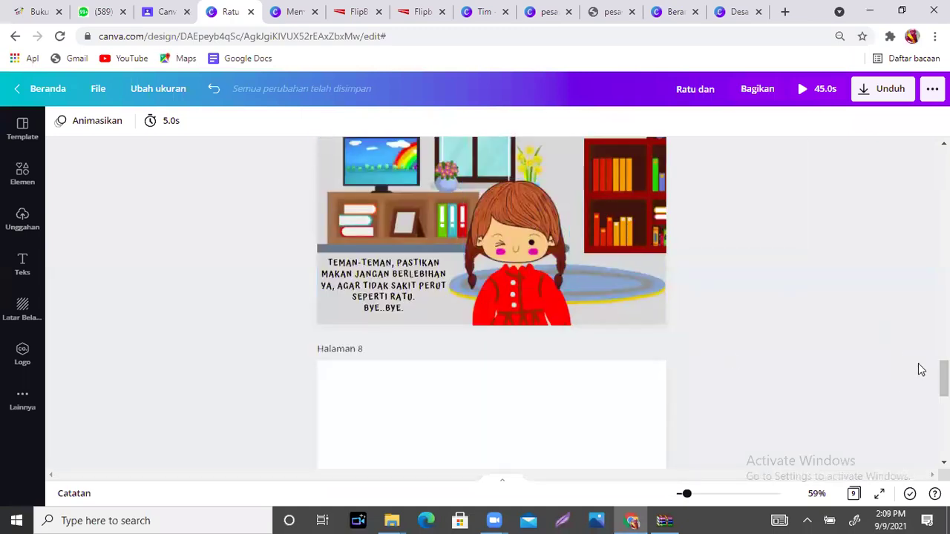
{"action": "scroll", "coordinate": [941, 375], "scroll_direction": "up", "scroll_amount": 3}
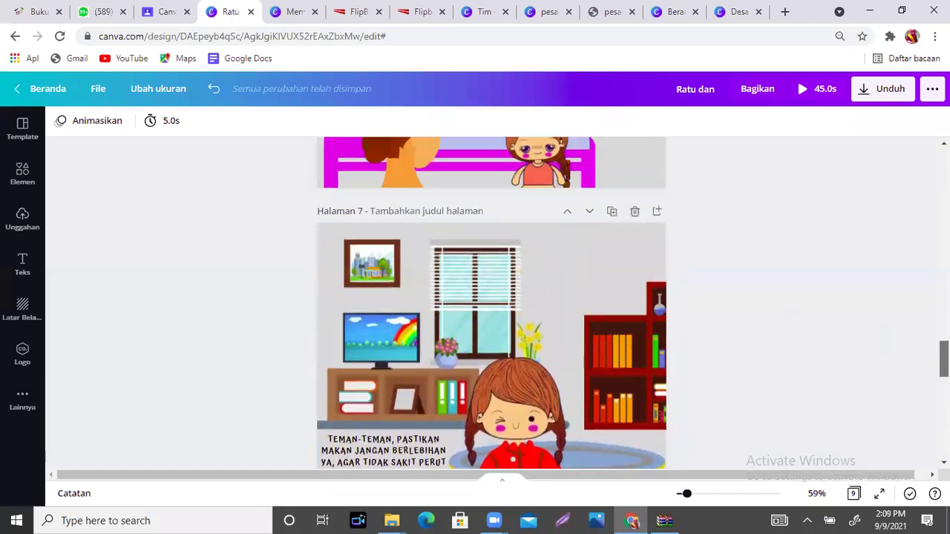
Download all nine pages of the Ratu dan design as PDF Standar.
{"action": "left_click", "coordinate": [891, 102]}
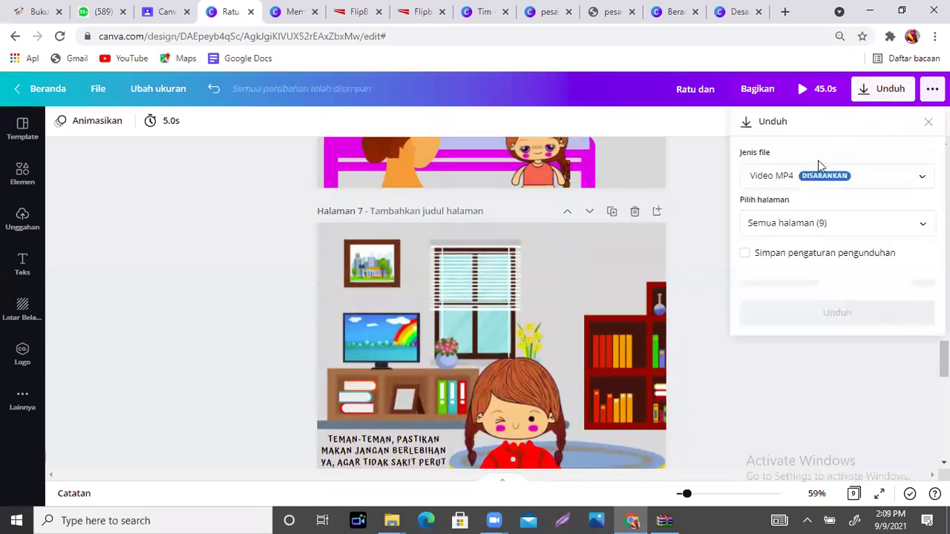
{"action": "left_click", "coordinate": [853, 178]}
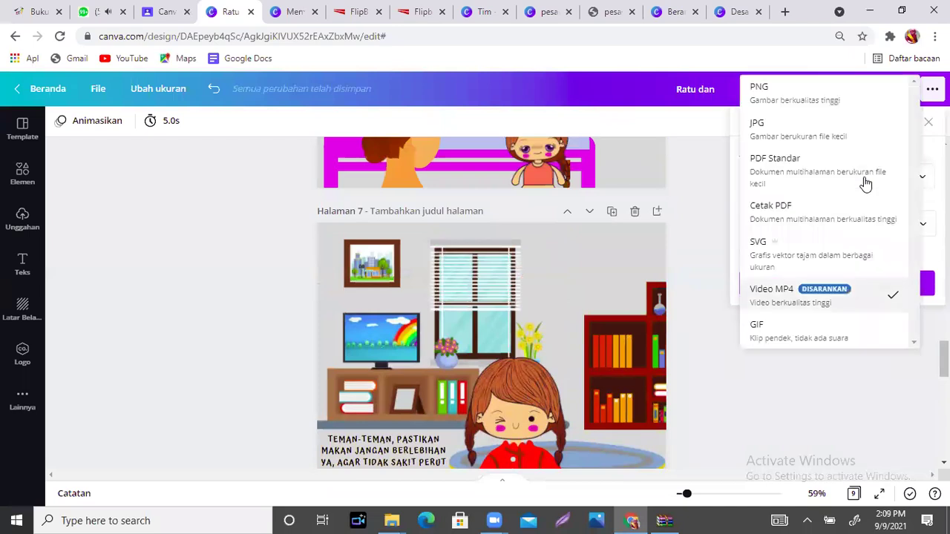
{"action": "left_click", "coordinate": [807, 169]}
{"action": "left_click", "coordinate": [824, 342]}
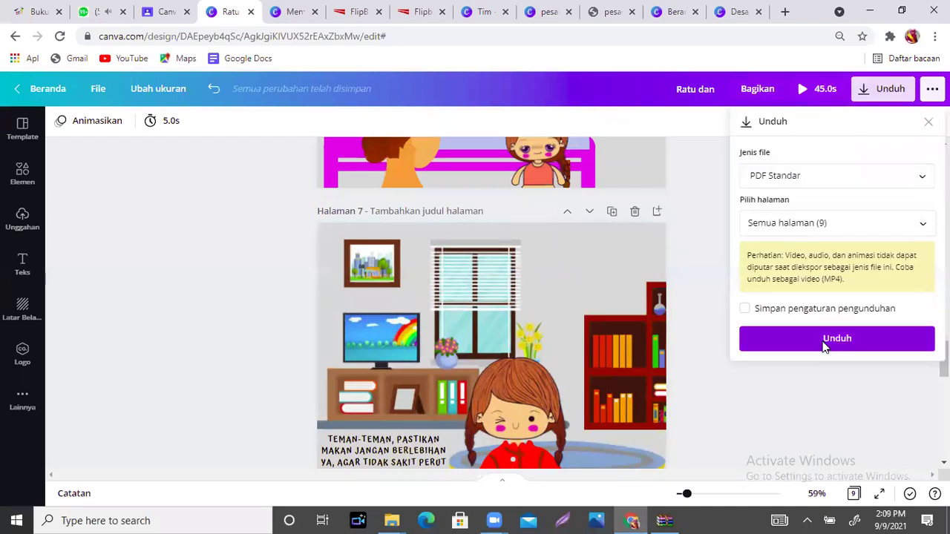
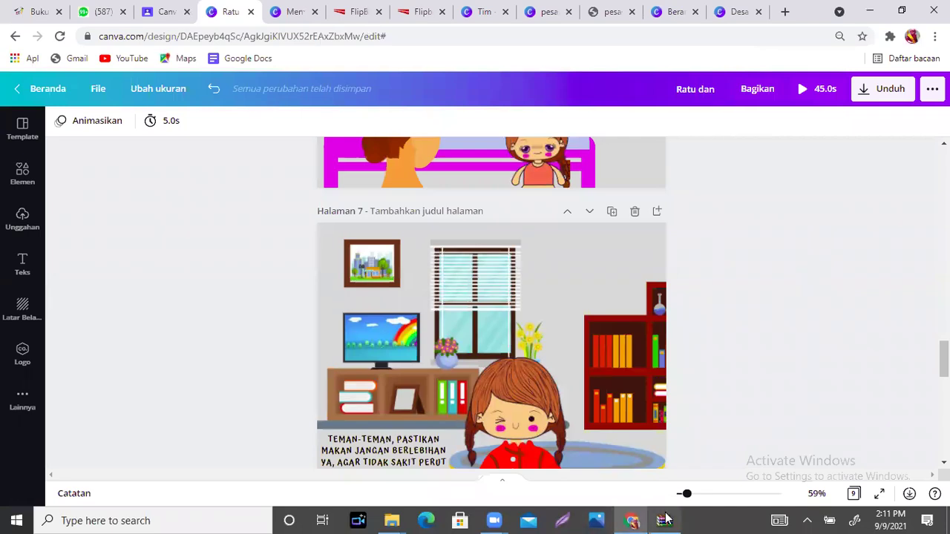
Close the Flipbook (4).zip archive in WinRAR and switch to the FlipbookPDF conversion page in the browser.
{"action": "left_click", "coordinate": [664, 521]}
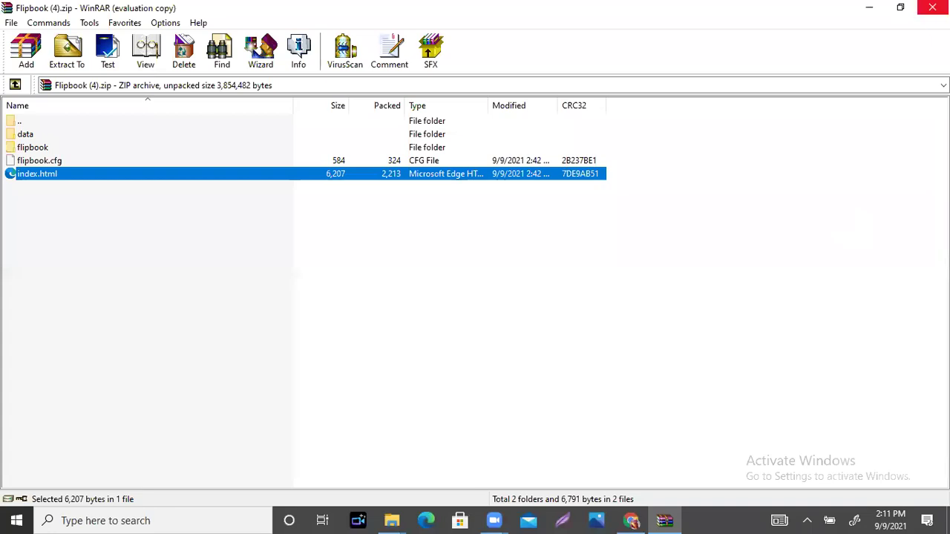
{"action": "left_click", "coordinate": [933, 7]}
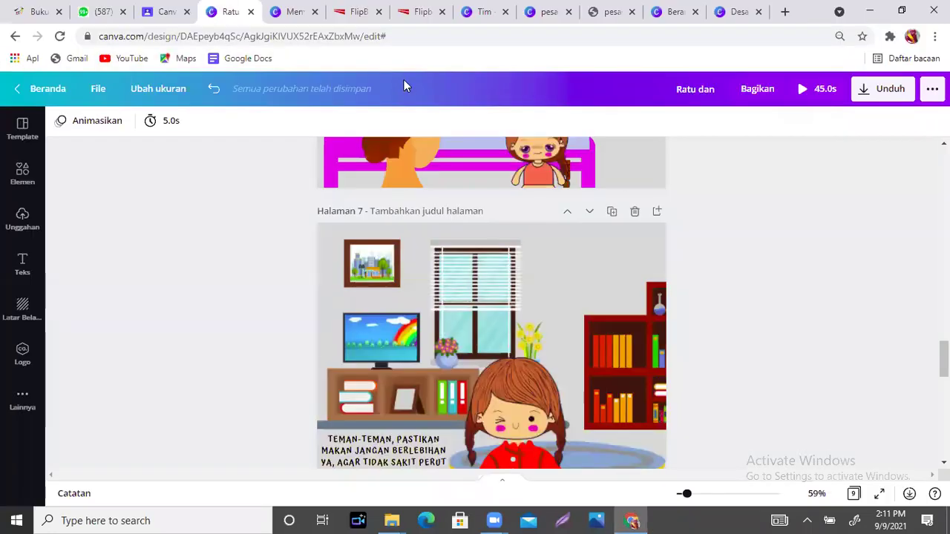
{"action": "left_click", "coordinate": [359, 11]}
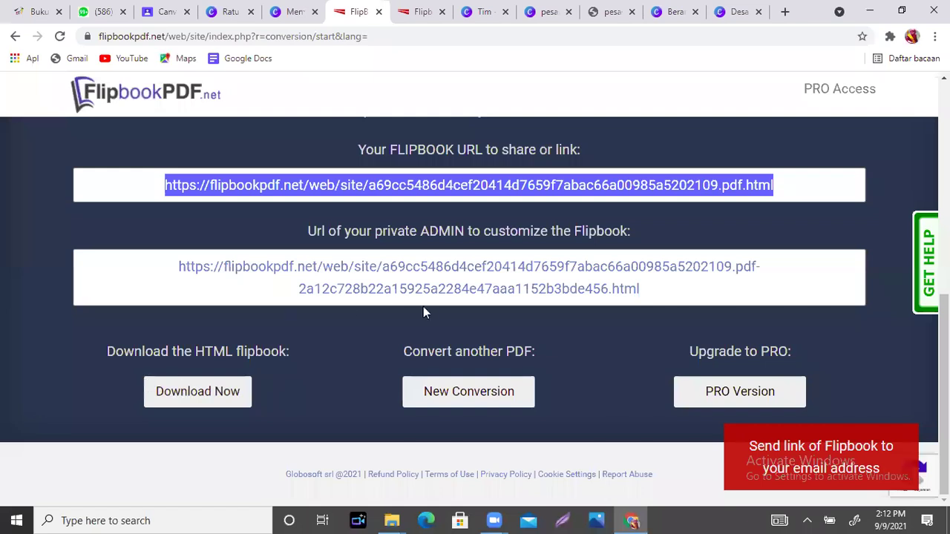
Reload the FlipbookPDF conversion page and agree to resubmit its form.
{"action": "left_click", "coordinate": [308, 39]}
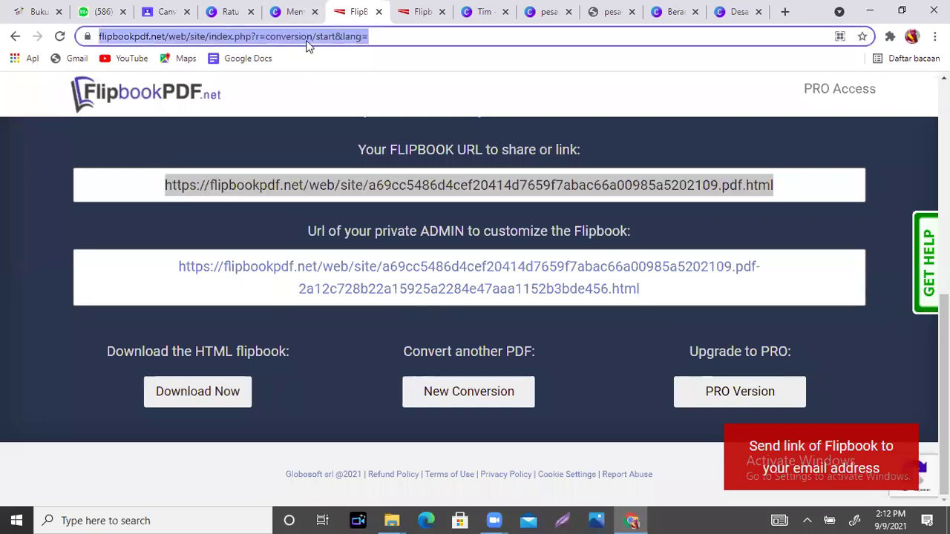
{"action": "left_click", "coordinate": [59, 35]}
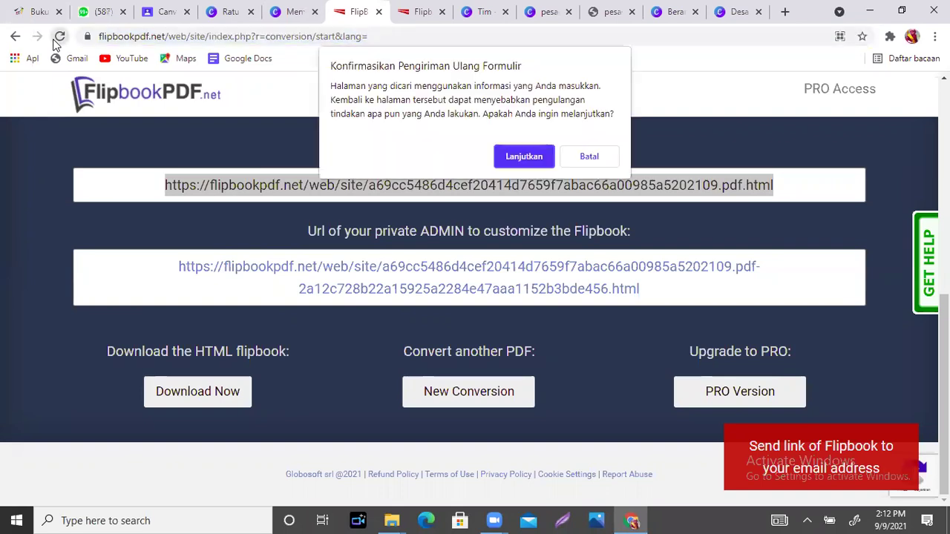
{"action": "left_click", "coordinate": [520, 156]}
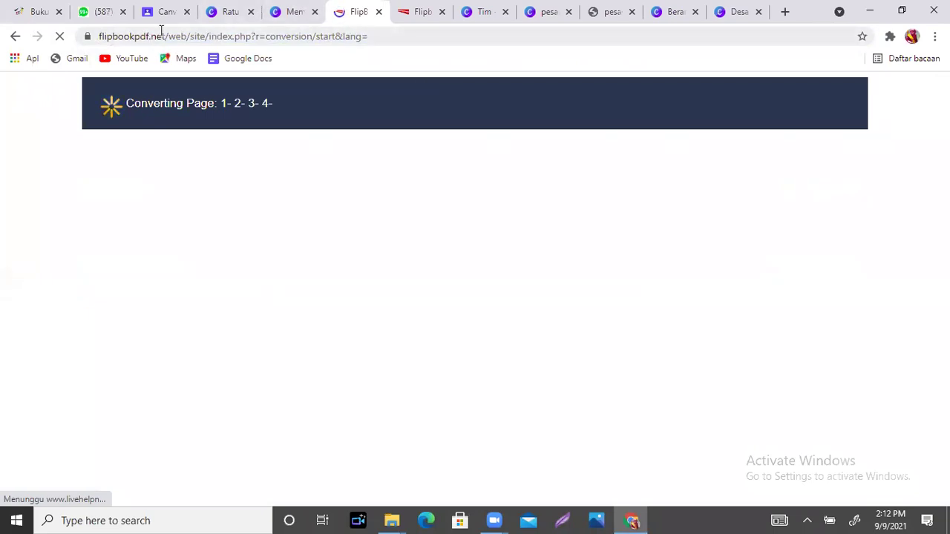
Open the FlipbookPDF converter's home page at flipbookpdf.net.
{"action": "left_click", "coordinate": [376, 35]}
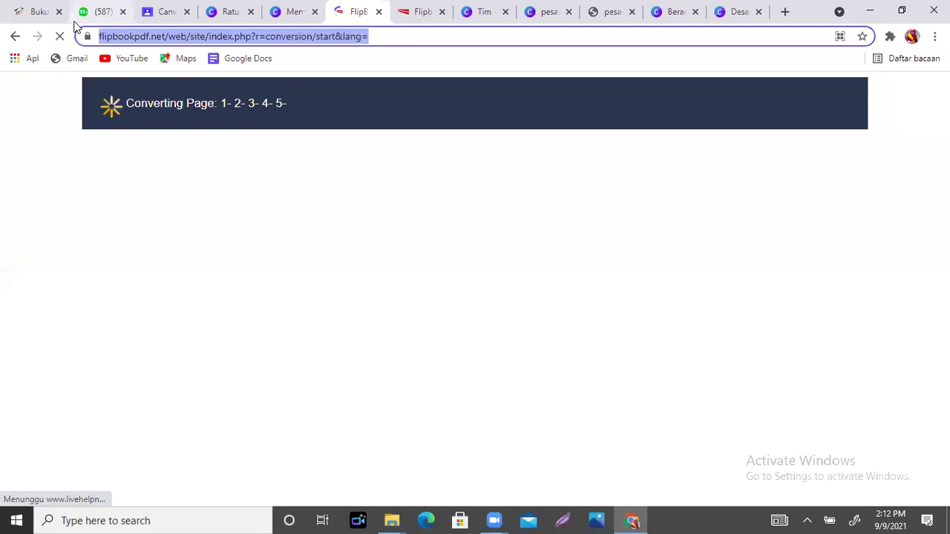
{"action": "type", "text": "flipbook"}
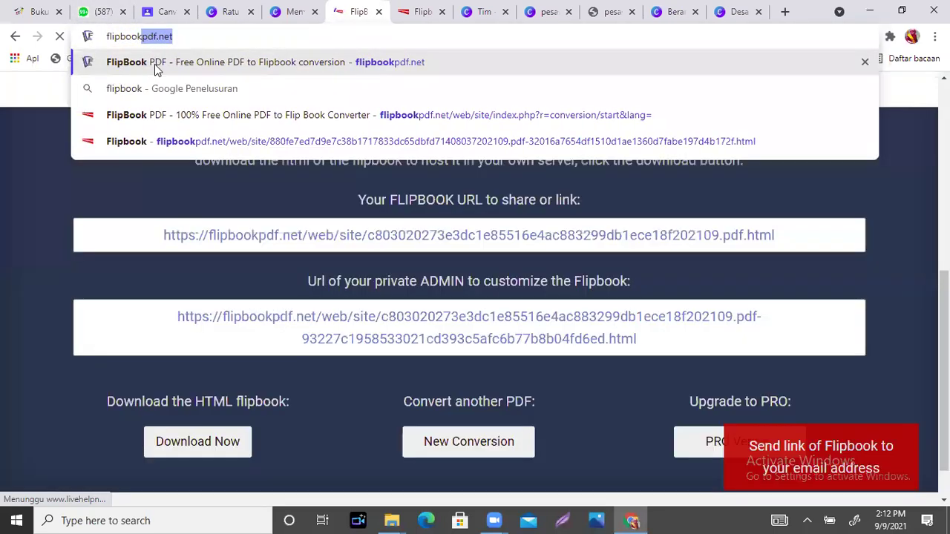
{"action": "left_click", "coordinate": [154, 64]}
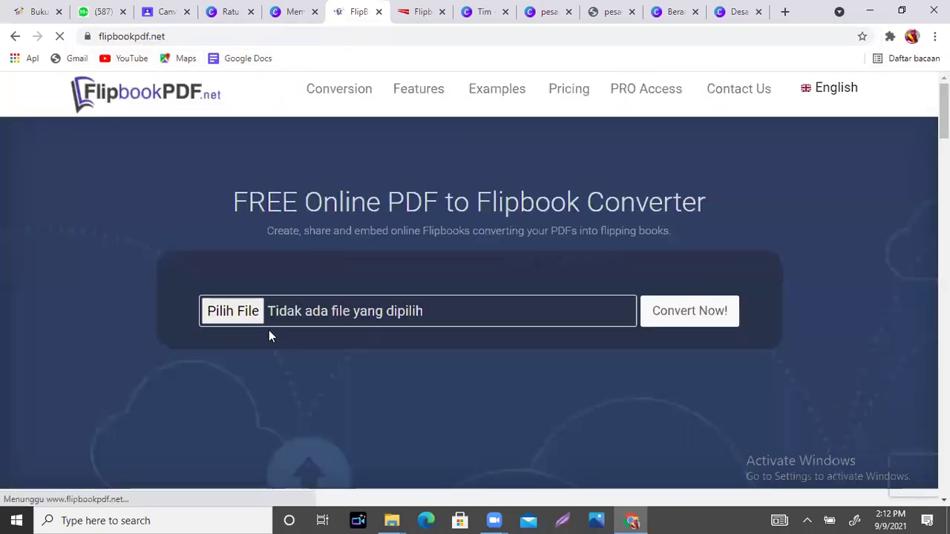
Look through the PDFs in the Downloads folder for a file to convert, and close the file chooser without selecting one.
{"action": "left_click", "coordinate": [253, 314]}
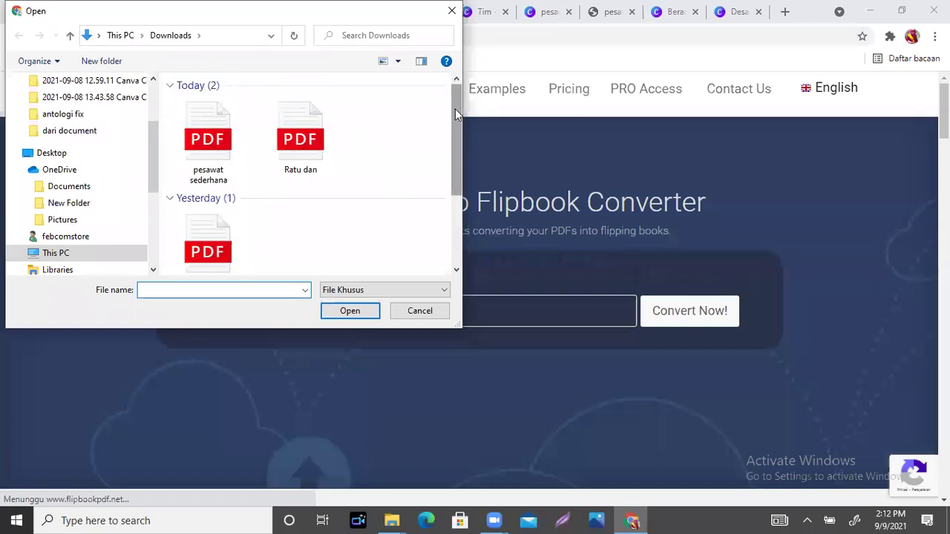
{"action": "scroll", "coordinate": [458, 182], "scroll_direction": "down", "scroll_amount": 3}
{"action": "scroll", "coordinate": [458, 183], "scroll_direction": "up", "scroll_amount": 3}
{"action": "scroll", "coordinate": [453, 199], "scroll_direction": "down", "scroll_amount": 3}
{"action": "scroll", "coordinate": [454, 196], "scroll_direction": "up", "scroll_amount": 3}
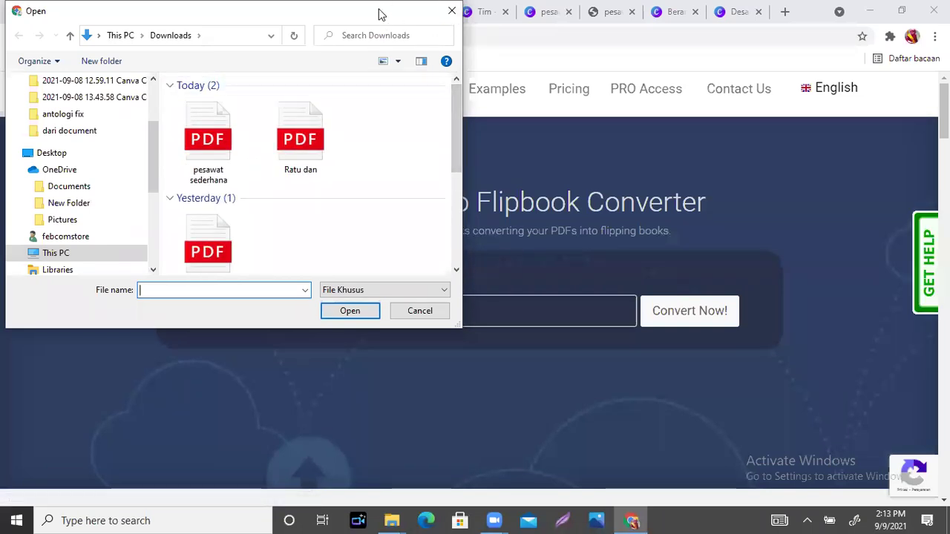
{"action": "left_click_drag", "start_coordinate": [379, 13], "coordinate": [363, 154]}
{"action": "left_click", "coordinate": [460, 157]}
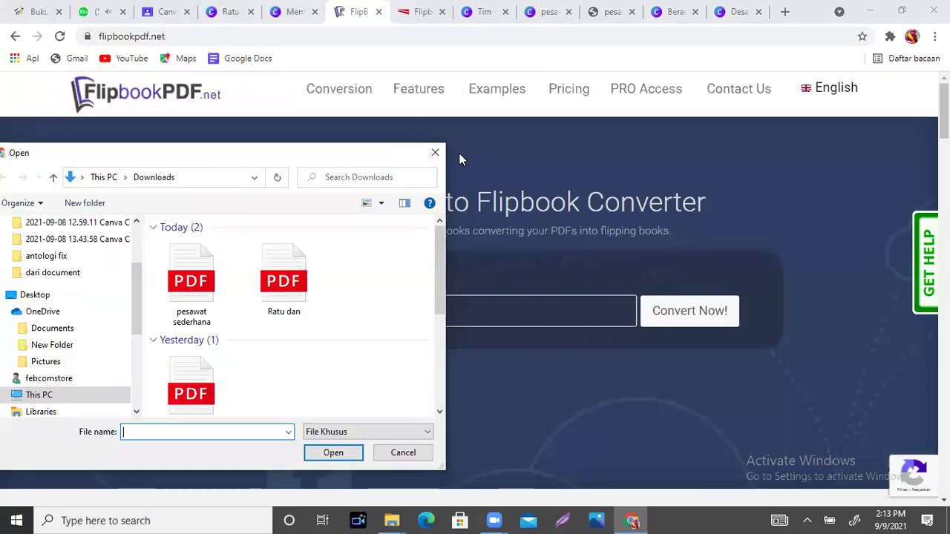
{"action": "left_click", "coordinate": [435, 152]}
Return to the Ratu dan design in Canva and check its pages, including the back cover on page 9.
{"action": "left_click", "coordinate": [226, 11]}
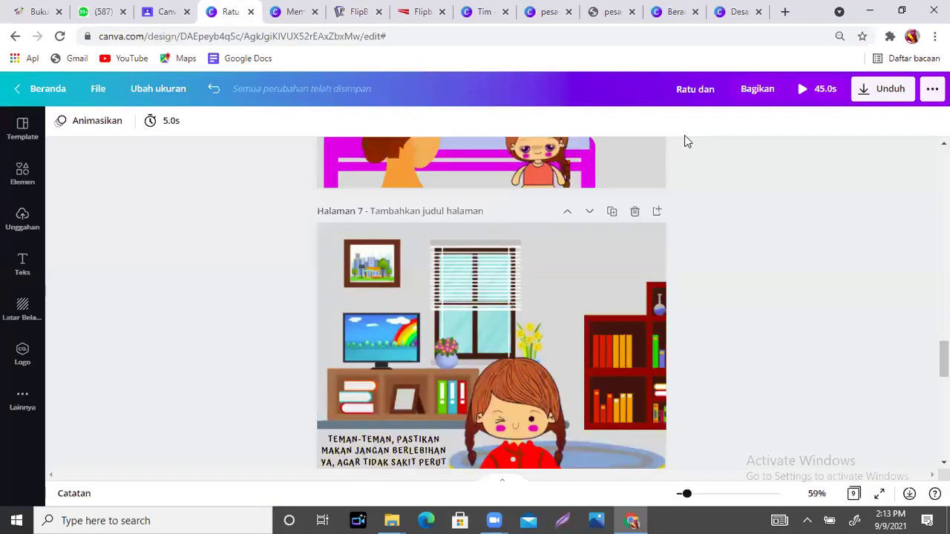
{"action": "scroll", "coordinate": [489, 304], "scroll_direction": "down", "scroll_amount": 4}
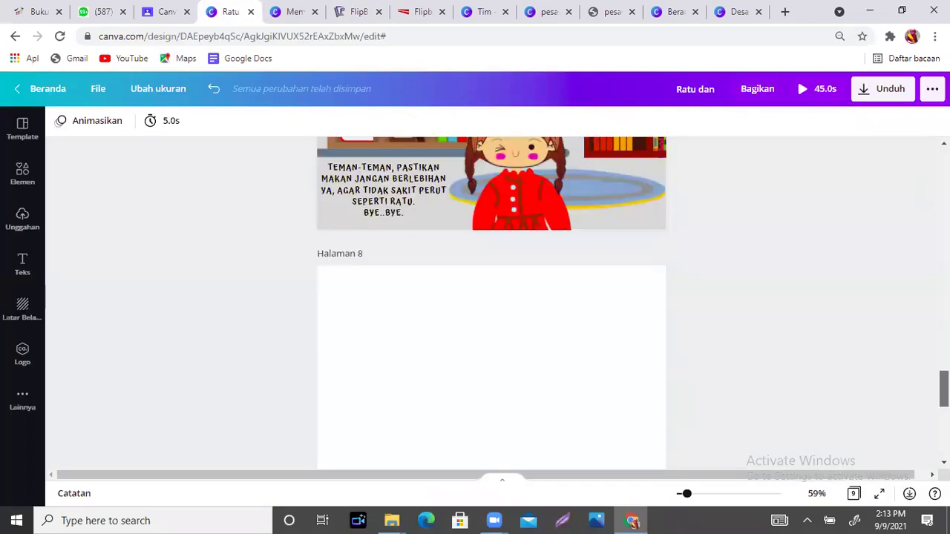
{"action": "scroll", "coordinate": [490, 305], "scroll_direction": "down", "scroll_amount": 4}
{"action": "scroll", "coordinate": [490, 304], "scroll_direction": "down", "scroll_amount": 1}
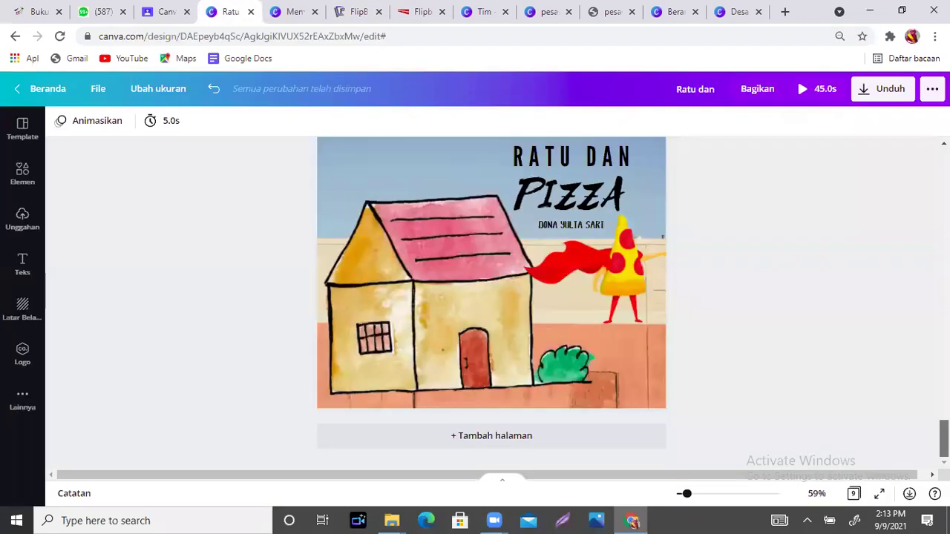
{"action": "scroll", "coordinate": [490, 304], "scroll_direction": "up", "scroll_amount": 8}
{"action": "scroll", "coordinate": [490, 304], "scroll_direction": "up", "scroll_amount": 12}
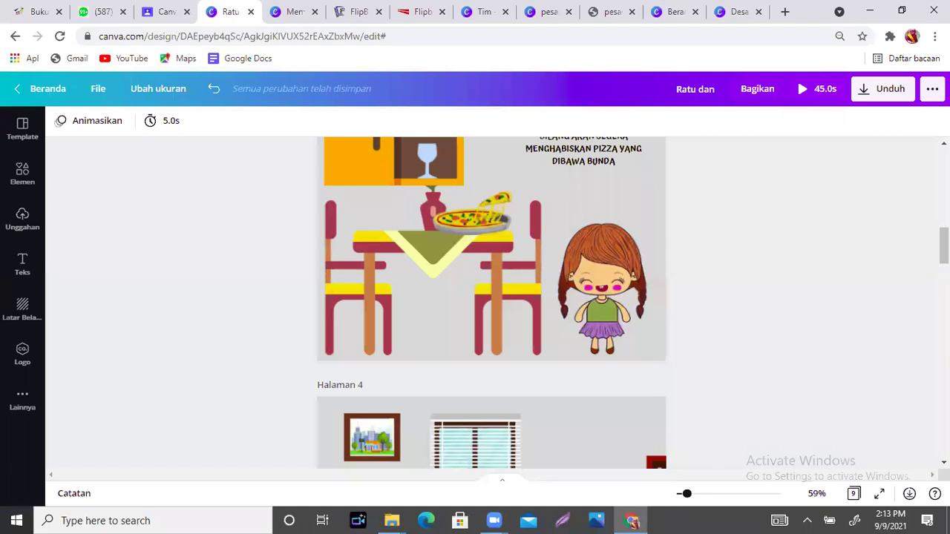
{"action": "scroll", "coordinate": [490, 304], "scroll_direction": "down", "scroll_amount": 1}
{"action": "scroll", "coordinate": [490, 305], "scroll_direction": "up", "scroll_amount": 5}
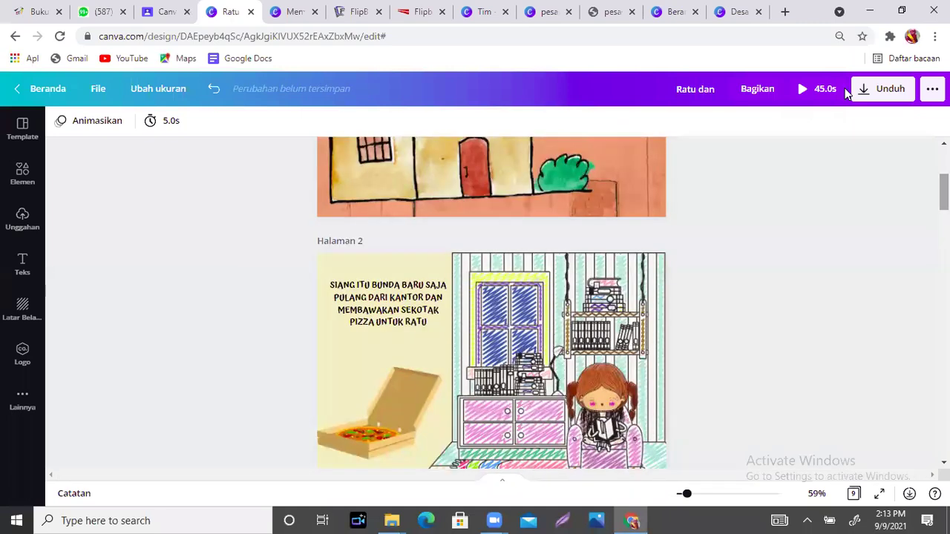
Rename the design as "Ratu dan pizza" and open its download settings.
{"action": "left_click", "coordinate": [891, 90]}
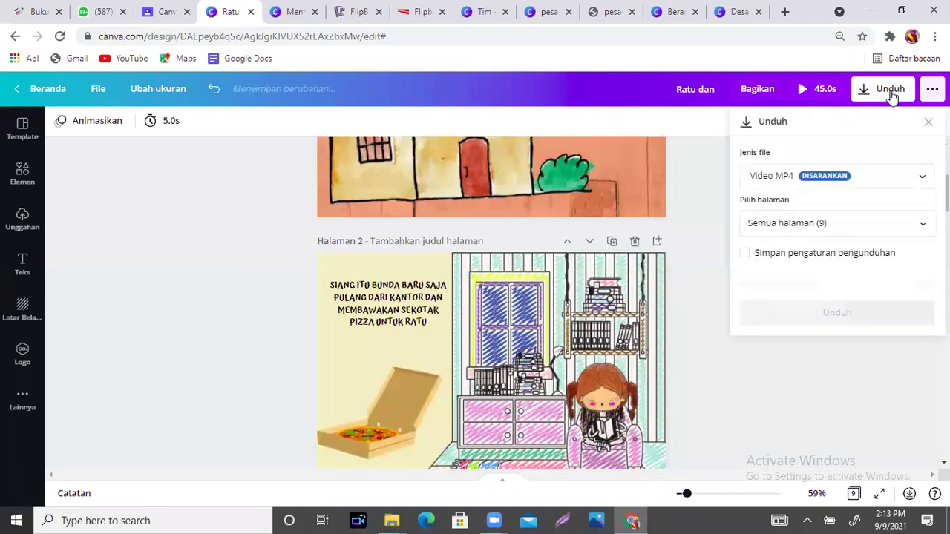
{"action": "left_click", "coordinate": [717, 91]}
{"action": "type", "text": "pizza"}
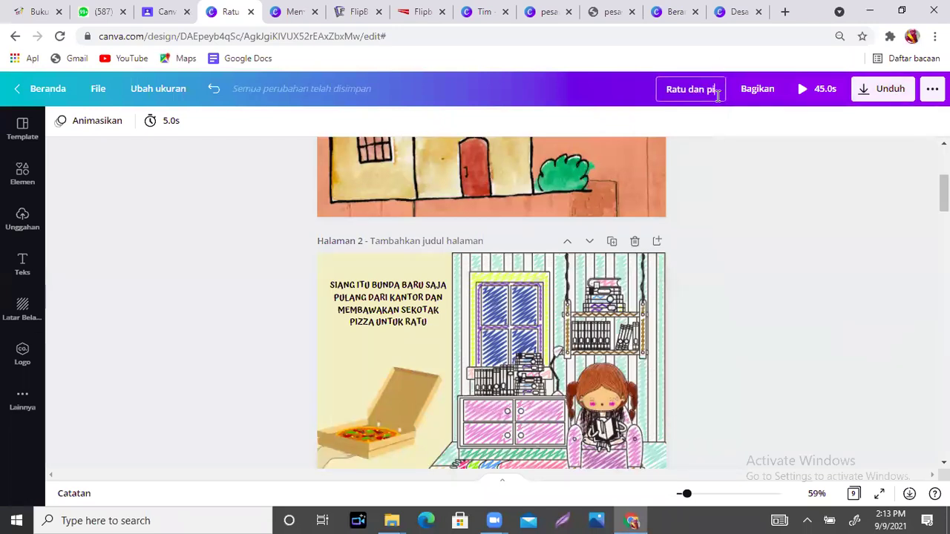
{"action": "left_click", "coordinate": [895, 95]}
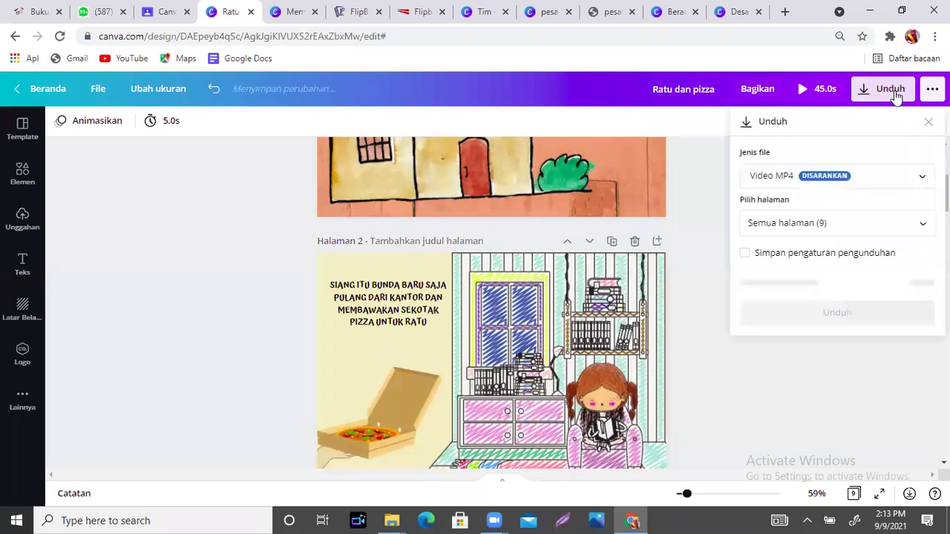
{"action": "left_click", "coordinate": [891, 180]}
{"action": "left_click", "coordinate": [809, 162]}
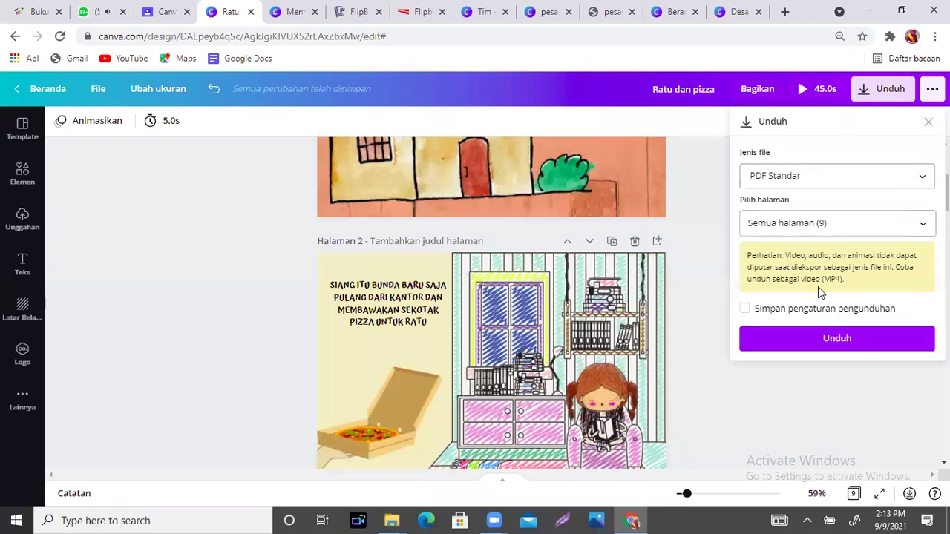
{"action": "left_click", "coordinate": [802, 383]}
Go through the storybook from the cover onward and delete the blank page 8 before the back cover.
{"action": "scroll", "coordinate": [898, 245], "scroll_direction": "up", "scroll_amount": 1}
{"action": "scroll", "coordinate": [491, 302], "scroll_direction": "up", "scroll_amount": 1}
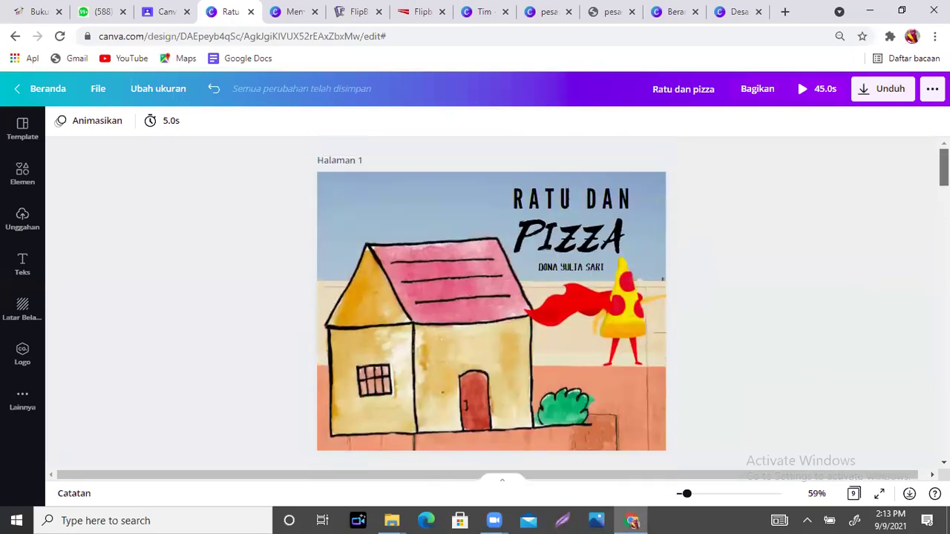
{"action": "scroll", "coordinate": [491, 303], "scroll_direction": "down", "scroll_amount": 8}
{"action": "scroll", "coordinate": [491, 303], "scroll_direction": "down", "scroll_amount": 10}
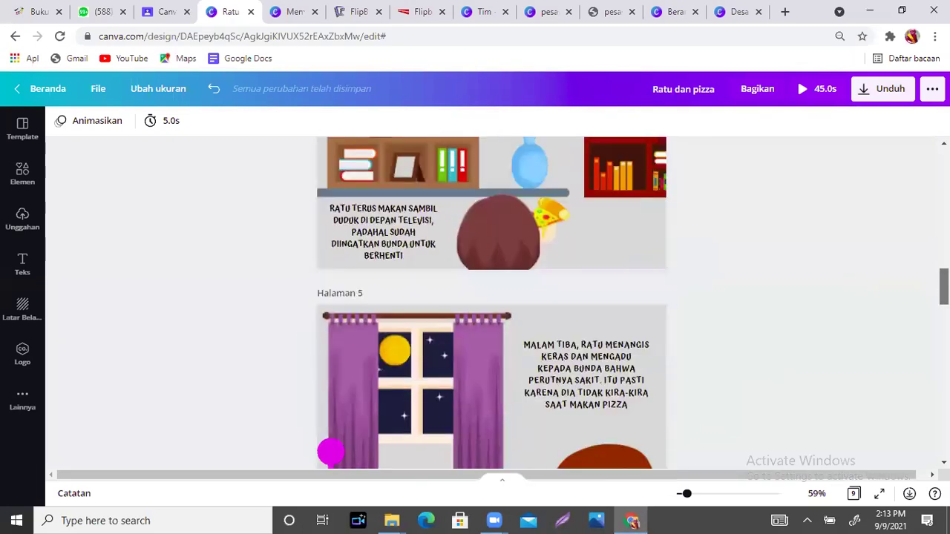
{"action": "scroll", "coordinate": [492, 303], "scroll_direction": "down", "scroll_amount": 2}
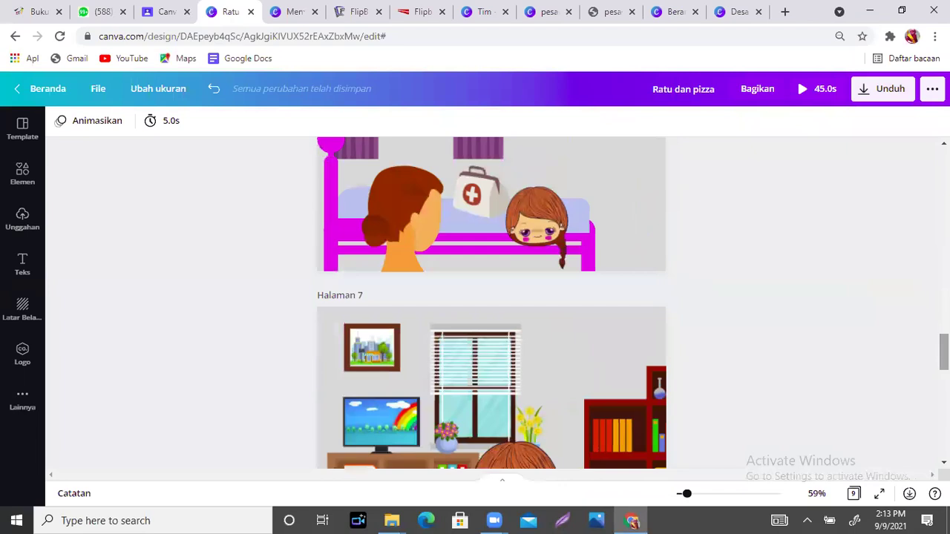
{"action": "scroll", "coordinate": [492, 303], "scroll_direction": "down", "scroll_amount": 3}
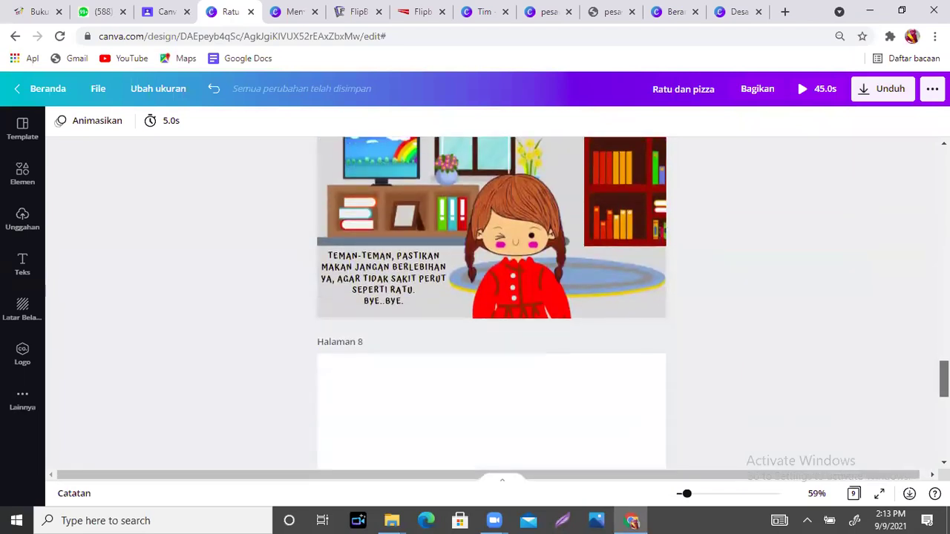
{"action": "scroll", "coordinate": [491, 303], "scroll_direction": "down", "scroll_amount": 2}
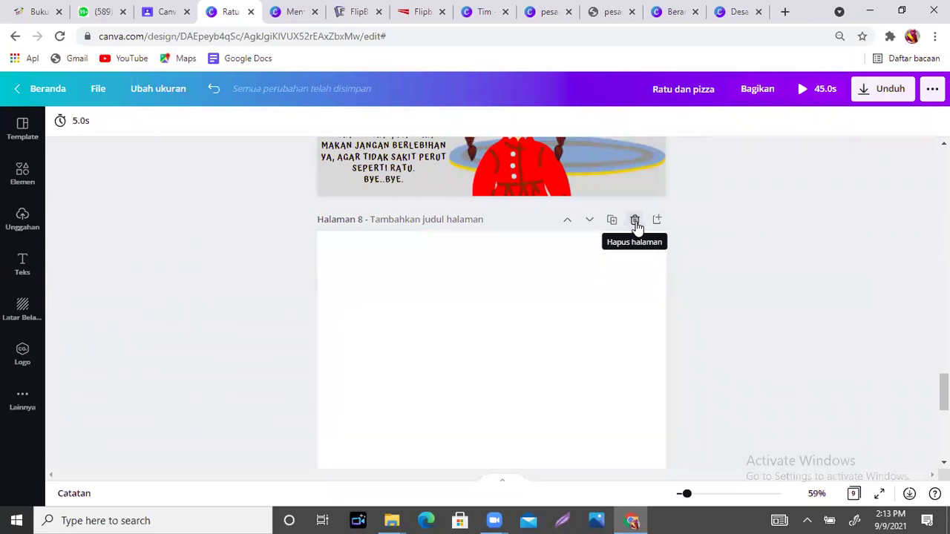
{"action": "left_click", "coordinate": [636, 224]}
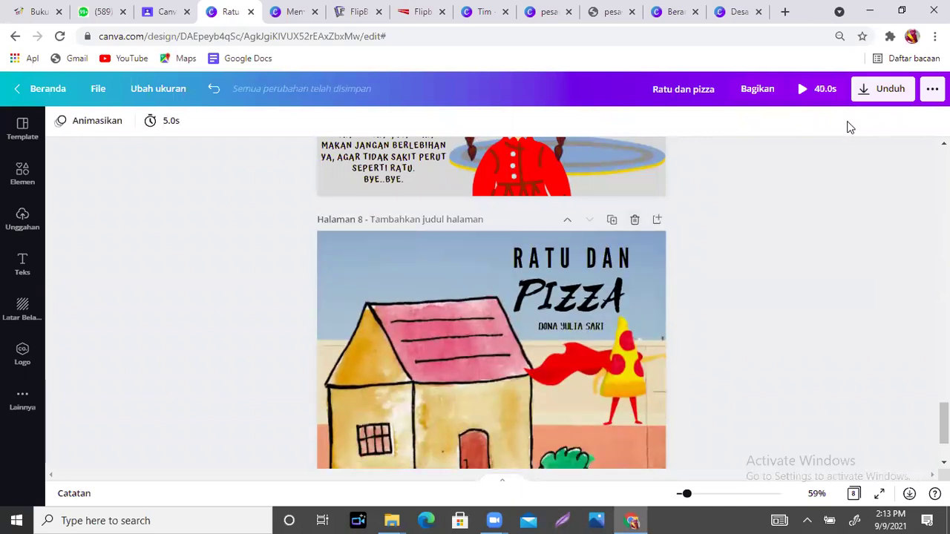
Download all pages of the design as PDF Standar and close the design-saved message.
{"action": "left_click", "coordinate": [891, 95]}
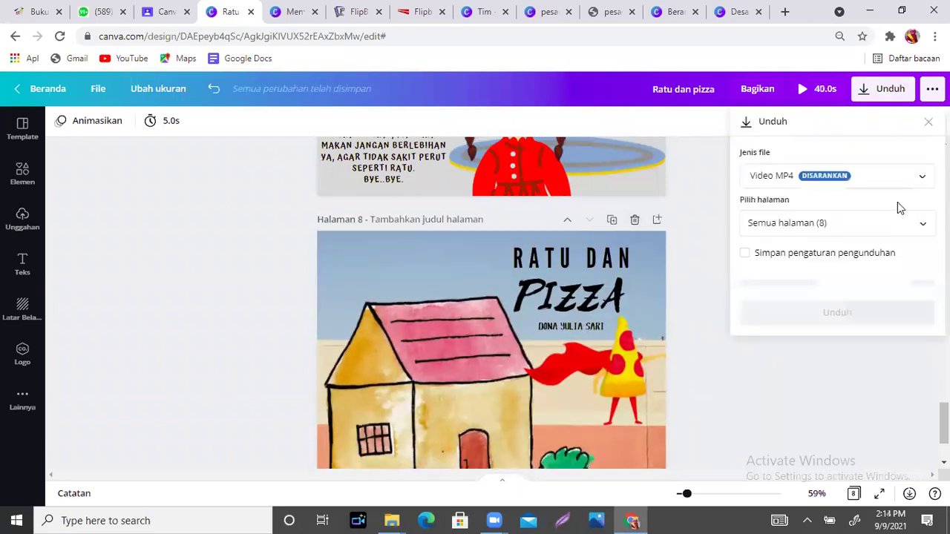
{"action": "left_click", "coordinate": [911, 179]}
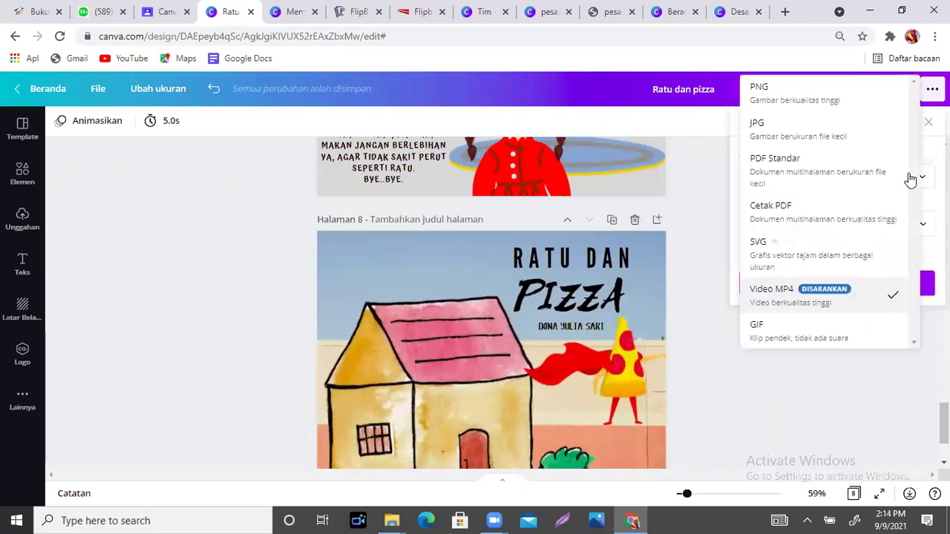
{"action": "left_click", "coordinate": [842, 167]}
{"action": "left_click", "coordinate": [844, 340]}
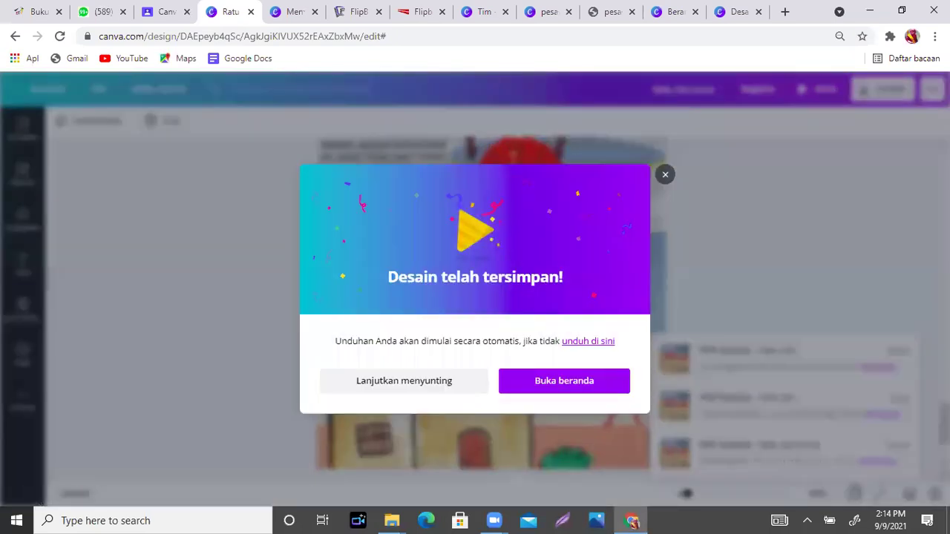
{"action": "left_click", "coordinate": [666, 155]}
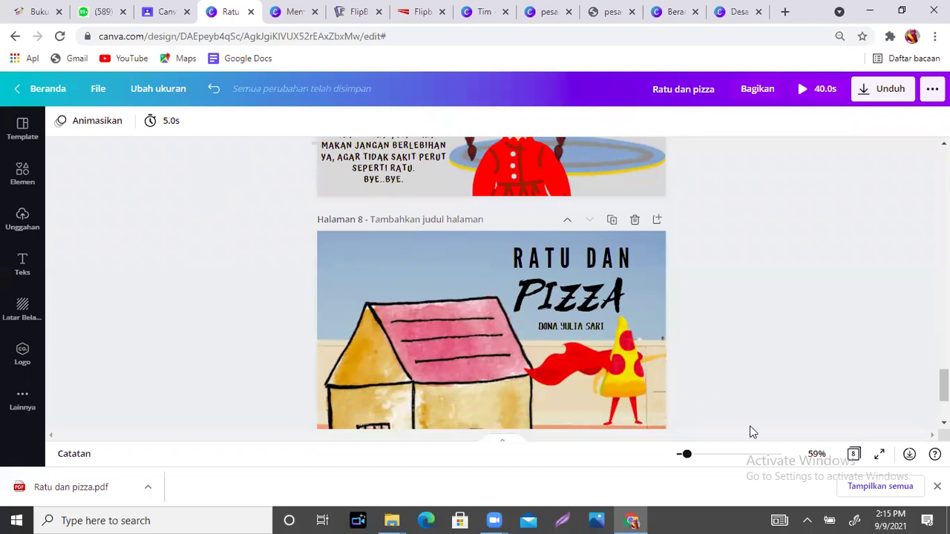
Reconnect the computer to the Ratu Saw Wi-Fi network.
{"action": "left_click", "coordinate": [809, 520]}
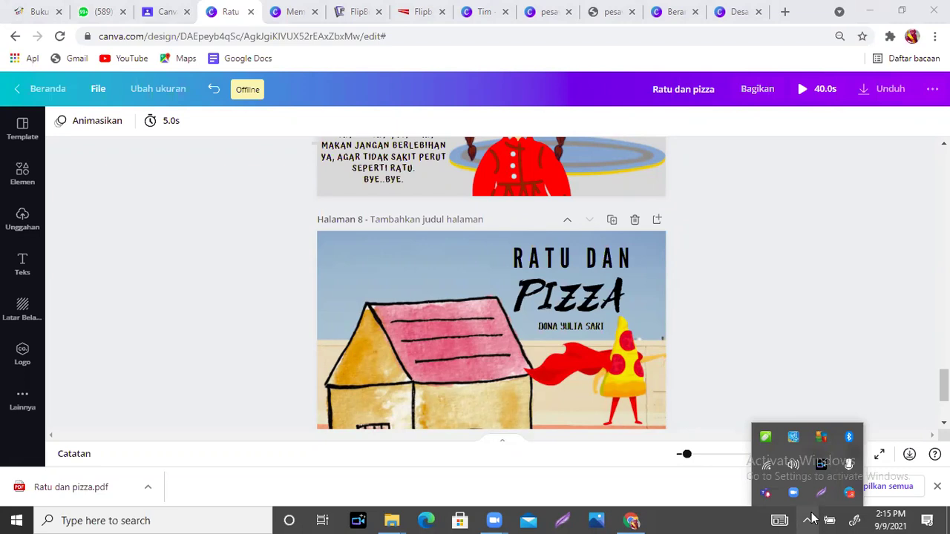
{"action": "left_click", "coordinate": [765, 469]}
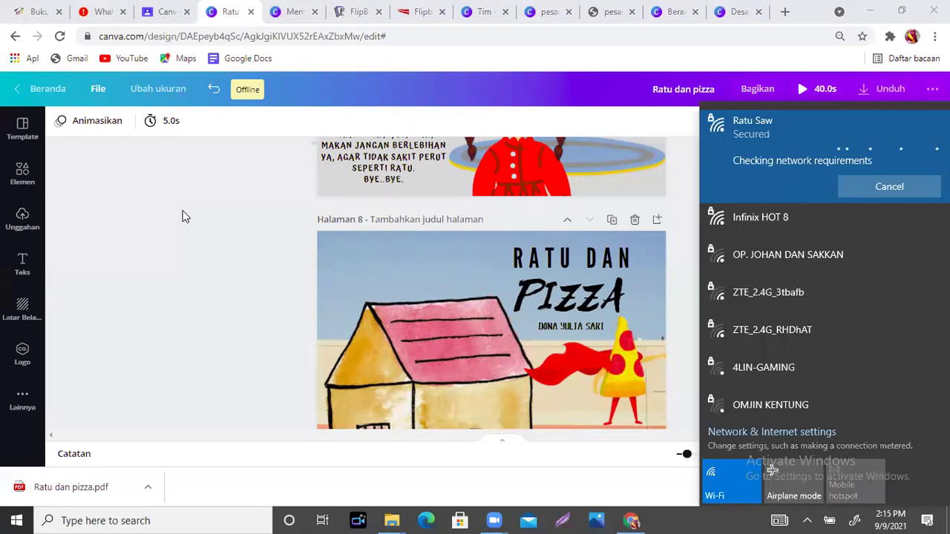
Open the Canva home page and look through the teams listed in the account menu.
{"action": "left_click", "coordinate": [675, 11]}
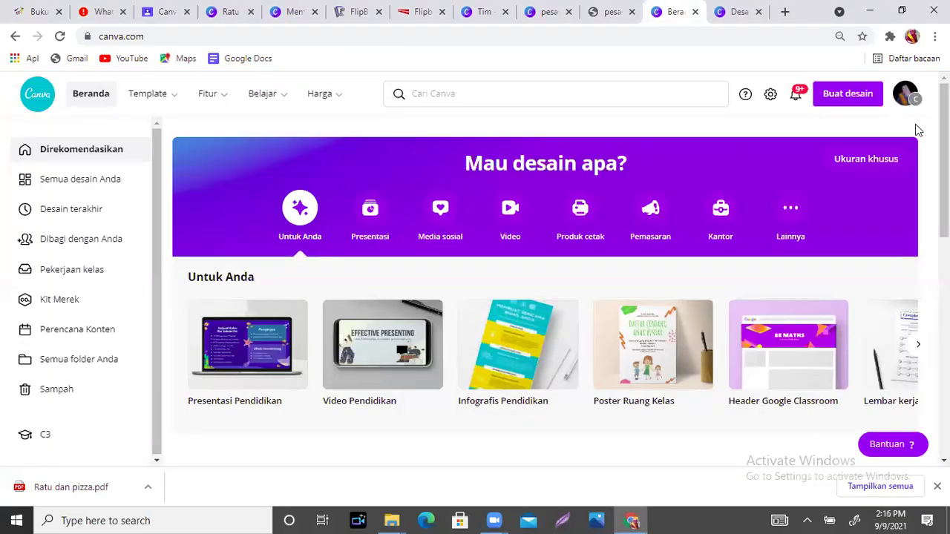
{"action": "left_click", "coordinate": [906, 95]}
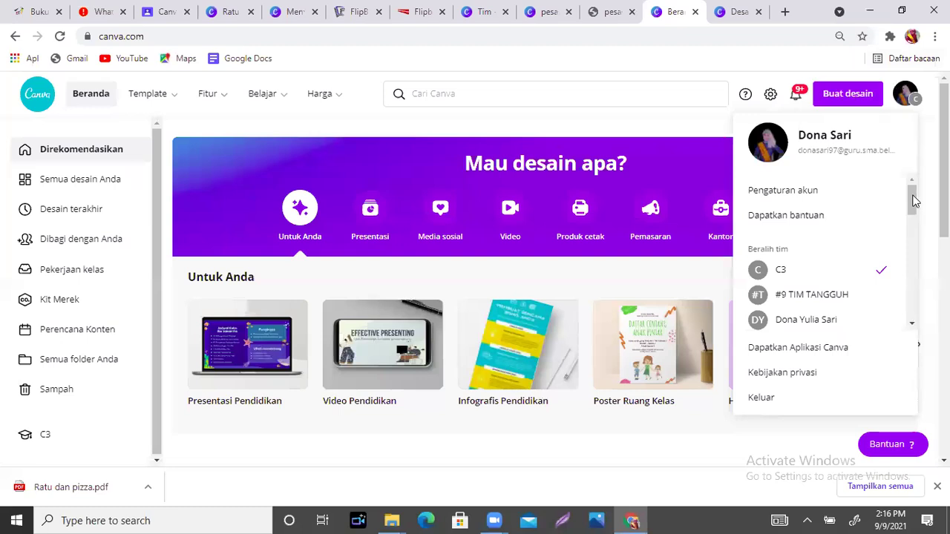
{"action": "scroll", "coordinate": [914, 214], "scroll_direction": "down", "scroll_amount": 3}
{"action": "scroll", "coordinate": [909, 223], "scroll_direction": "up", "scroll_amount": 2}
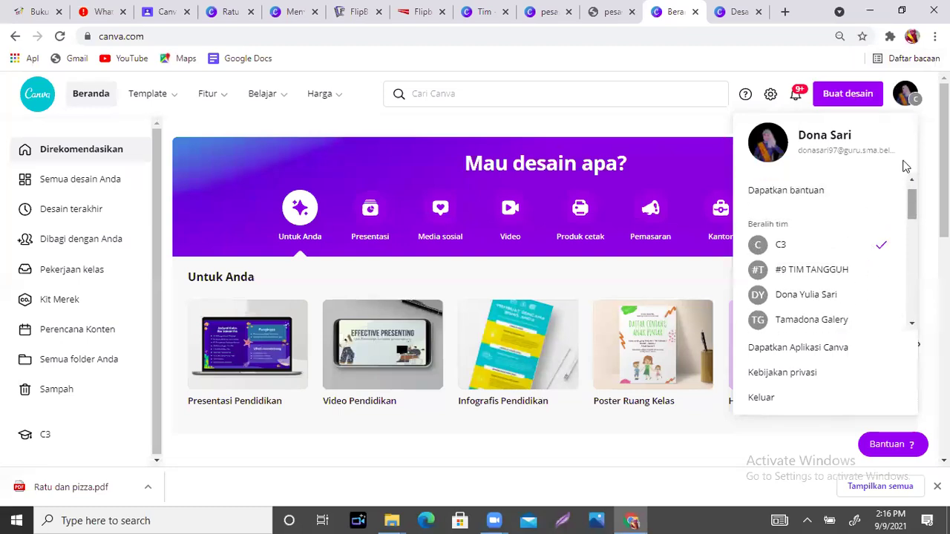
{"action": "left_click", "coordinate": [705, 120]}
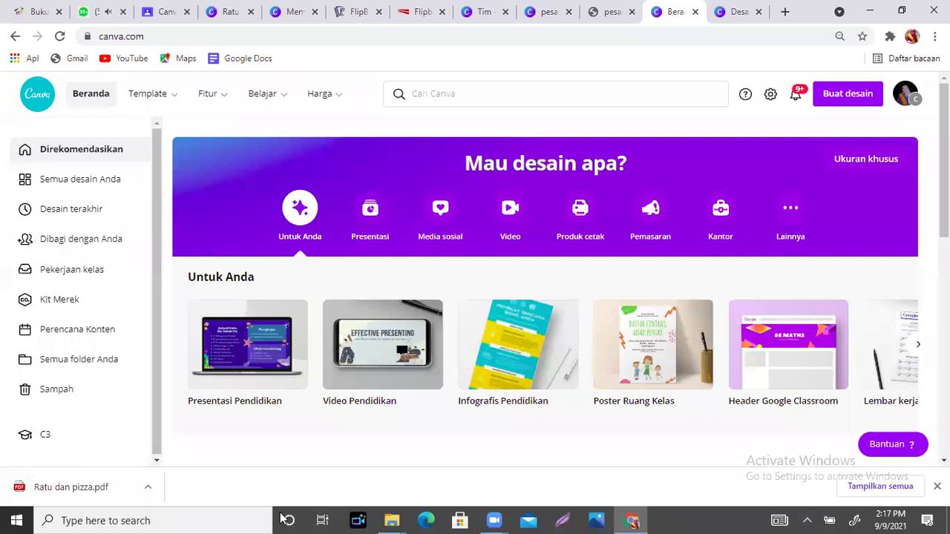
Browse the recent designs and trending education templates on the Canva home page.
{"action": "scroll", "coordinate": [516, 242], "scroll_direction": "down", "scroll_amount": 3}
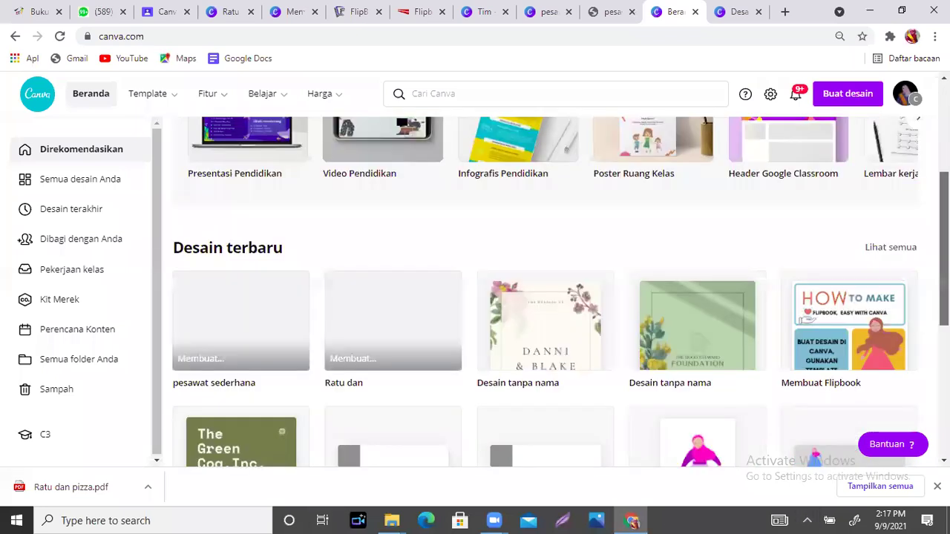
{"action": "scroll", "coordinate": [874, 271], "scroll_direction": "down", "scroll_amount": 2}
{"action": "scroll", "coordinate": [45, 390], "scroll_direction": "down", "scroll_amount": 3}
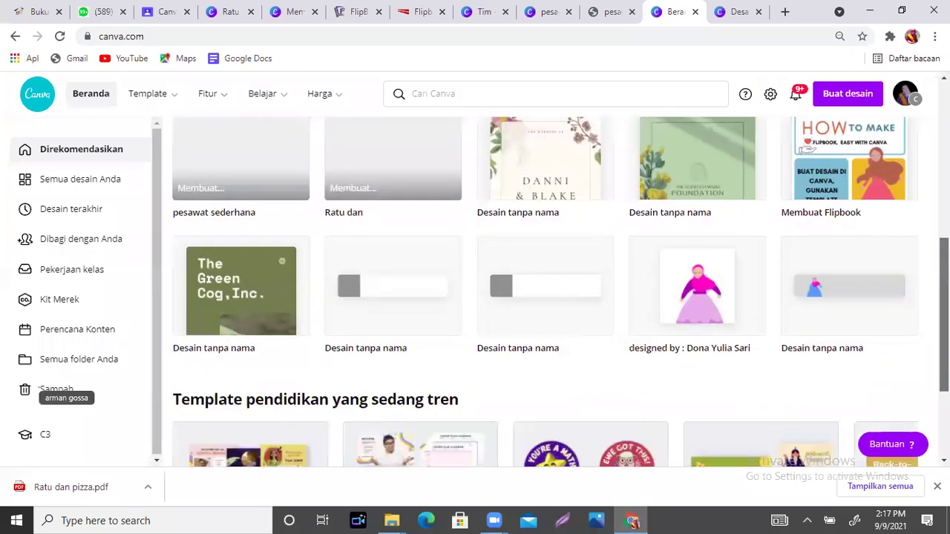
{"action": "scroll", "coordinate": [44, 390], "scroll_direction": "down", "scroll_amount": 1}
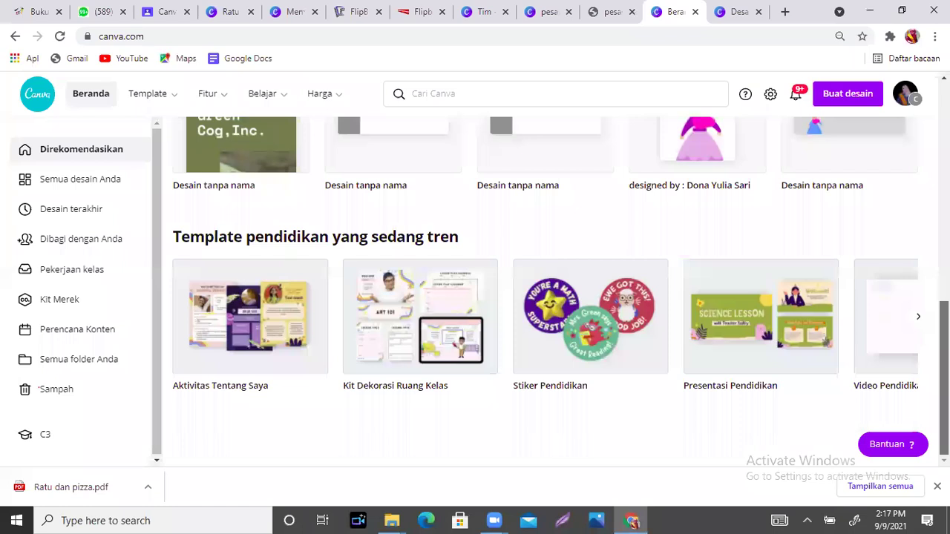
{"action": "scroll", "coordinate": [39, 388], "scroll_direction": "up", "scroll_amount": 10}
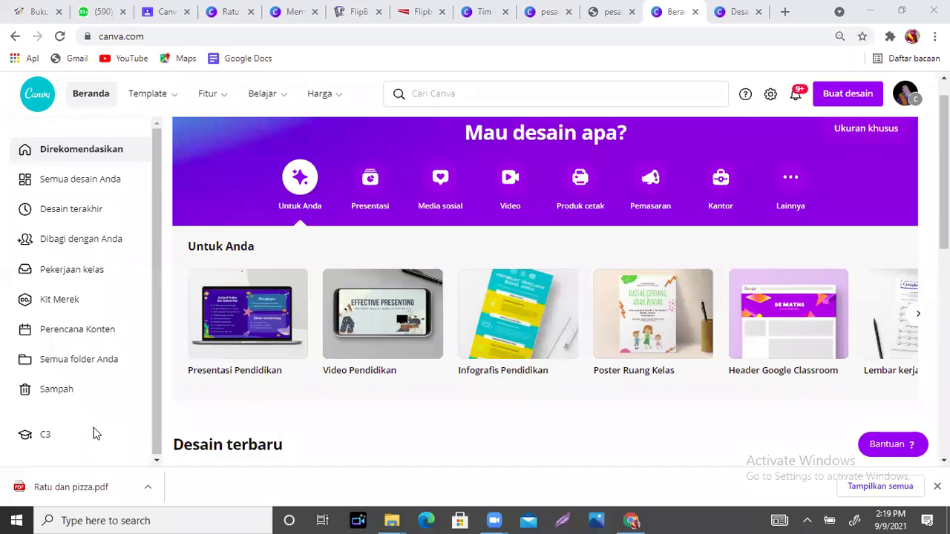
Look through the pages of the pesawat sederhana PDF and return to its first page.
{"action": "left_click", "coordinate": [610, 12]}
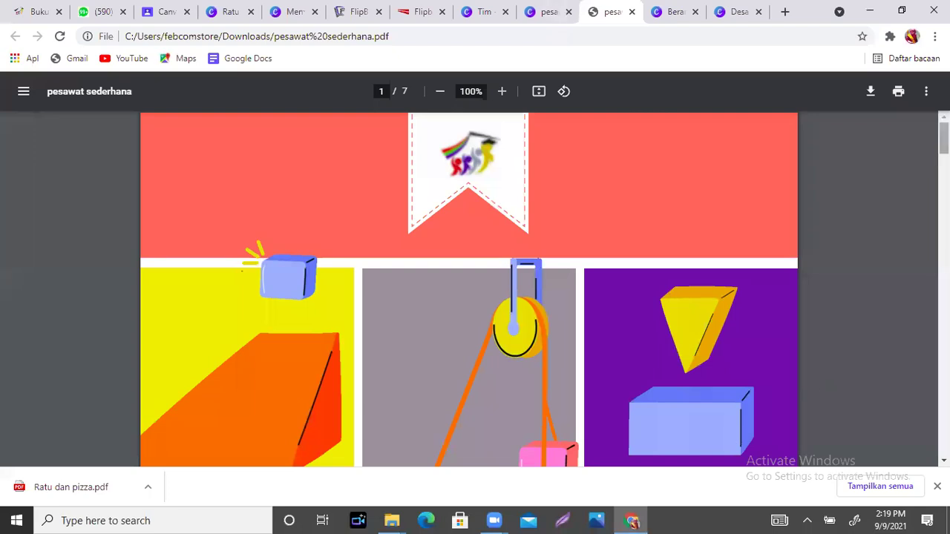
{"action": "scroll", "coordinate": [468, 289], "scroll_direction": "down", "scroll_amount": 10}
{"action": "scroll", "coordinate": [467, 289], "scroll_direction": "down", "scroll_amount": 20}
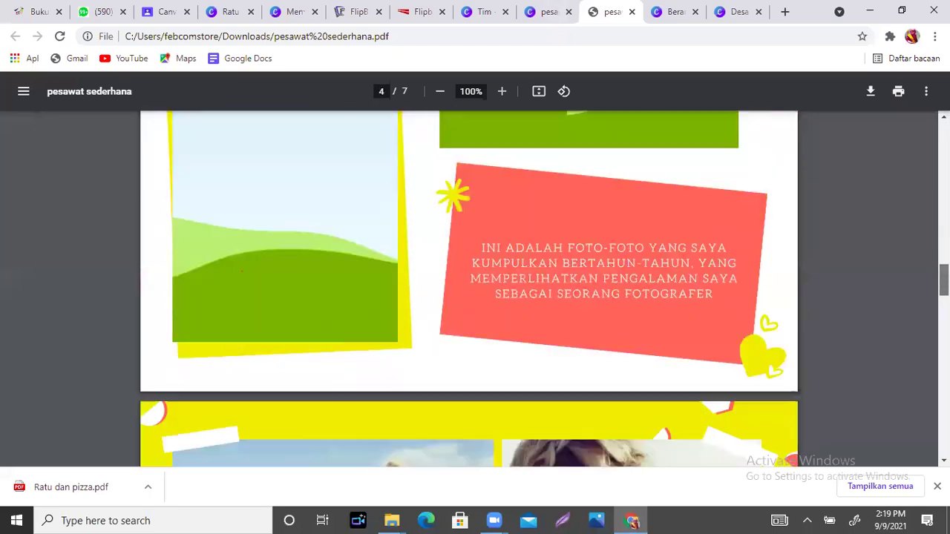
{"action": "scroll", "coordinate": [467, 290], "scroll_direction": "down", "scroll_amount": 5}
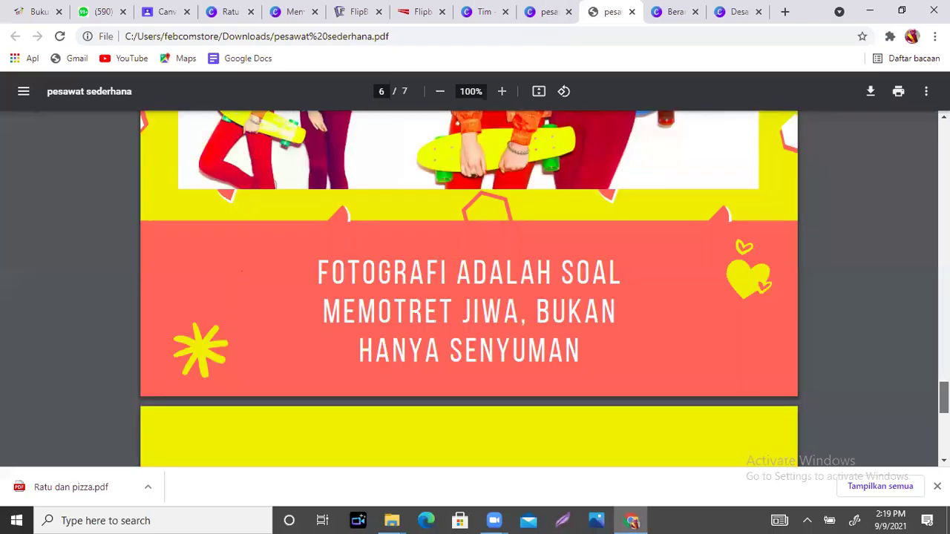
{"action": "key", "text": "Home"}
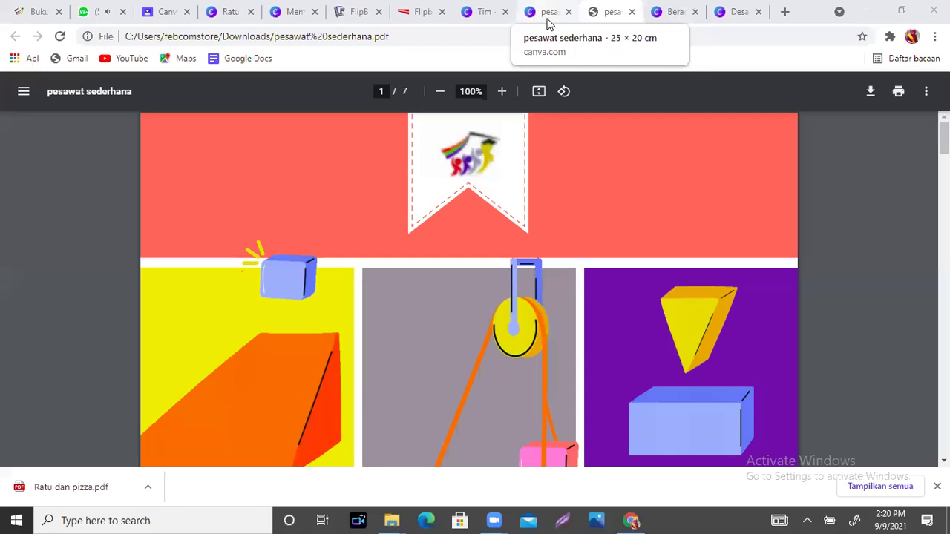
View the blank 25 × 20 cm design, then search Canva's new-design types for "kliping" and close the list without choosing one.
{"action": "left_click", "coordinate": [736, 11]}
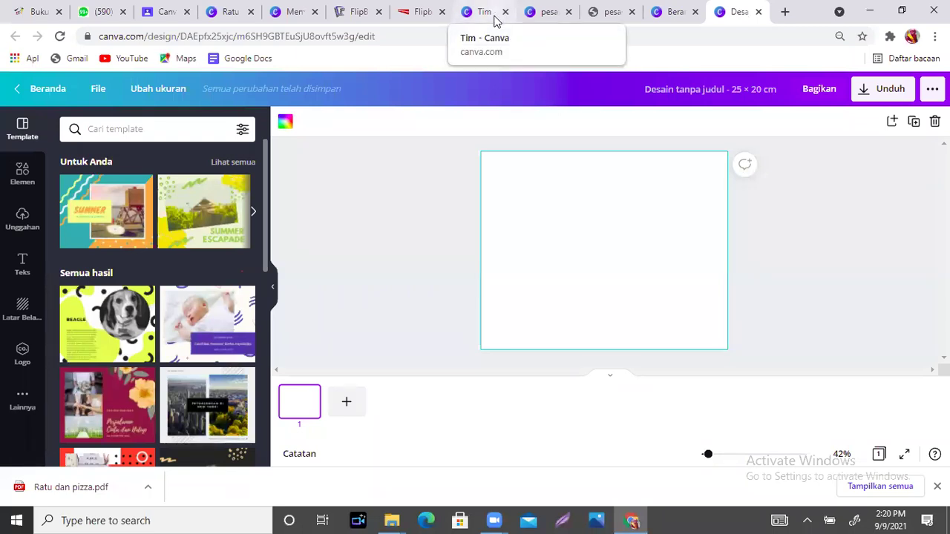
{"action": "left_click", "coordinate": [673, 11]}
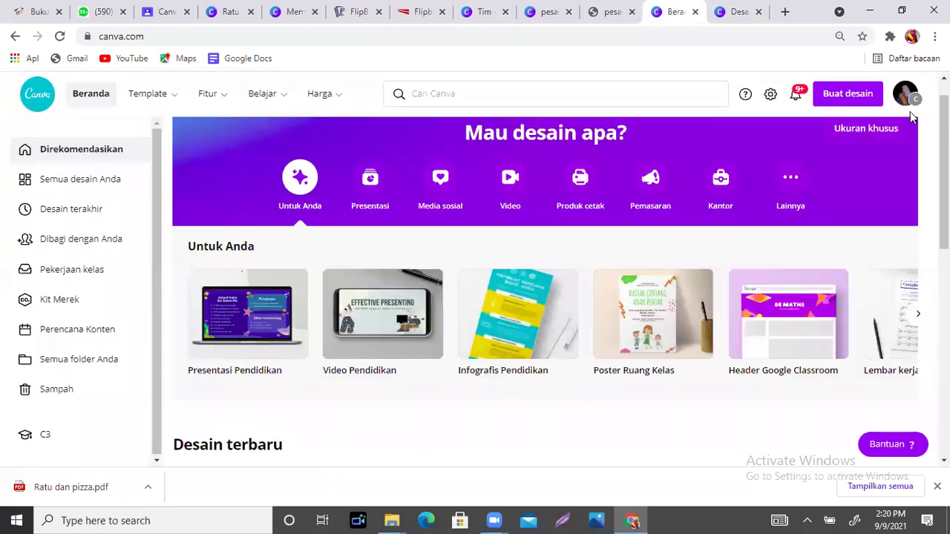
{"action": "left_click", "coordinate": [849, 94]}
{"action": "type", "text": "kliping"}
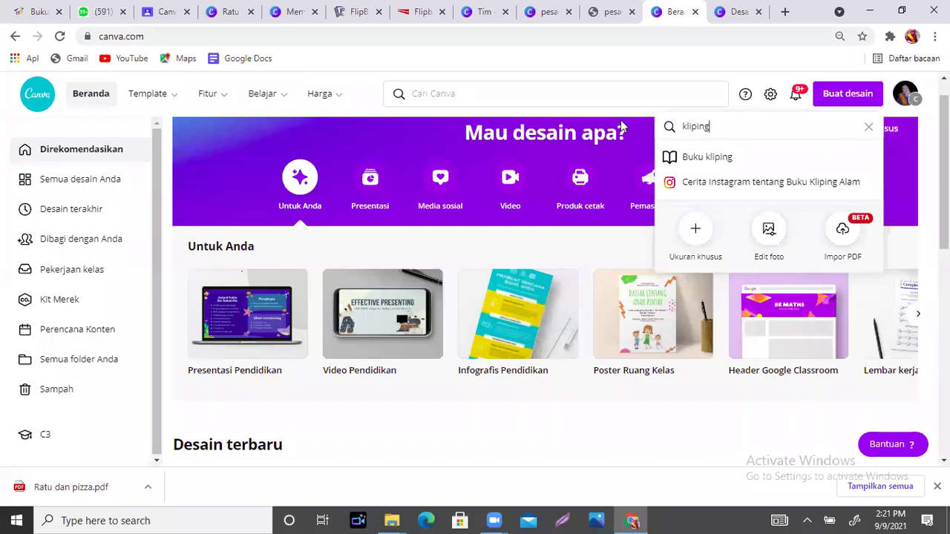
{"action": "key", "text": "Escape"}
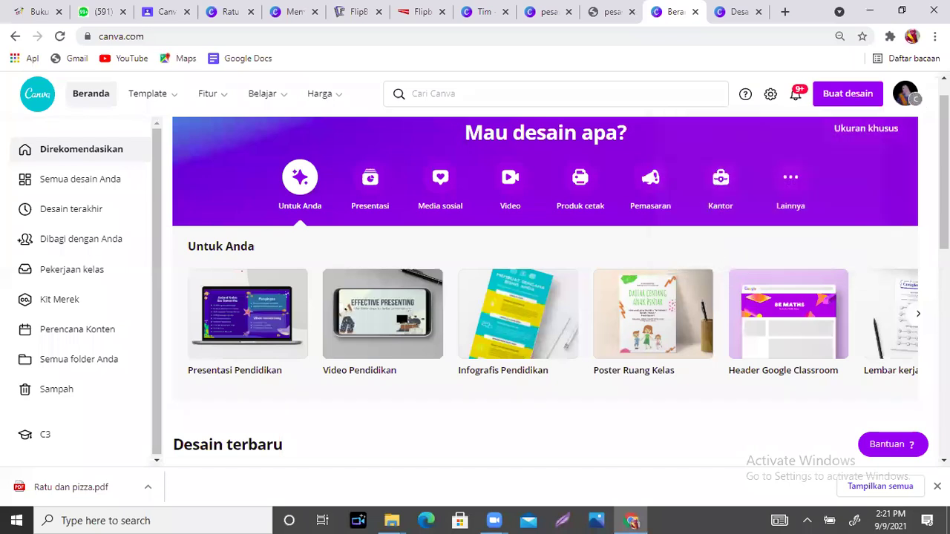
Check the account's team list, then view the publishing options of the Ratu dan pizza design and close them.
{"action": "left_click", "coordinate": [907, 104]}
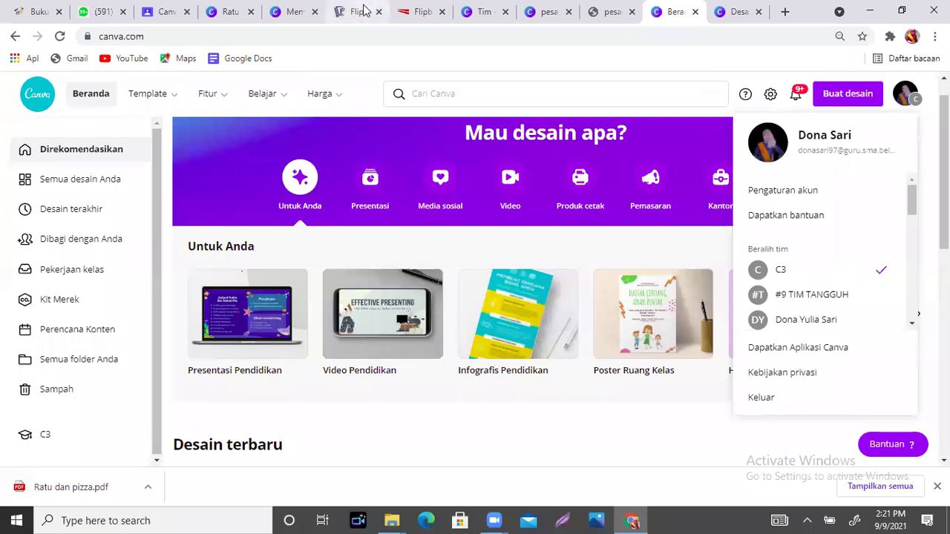
{"action": "left_click", "coordinate": [232, 12]}
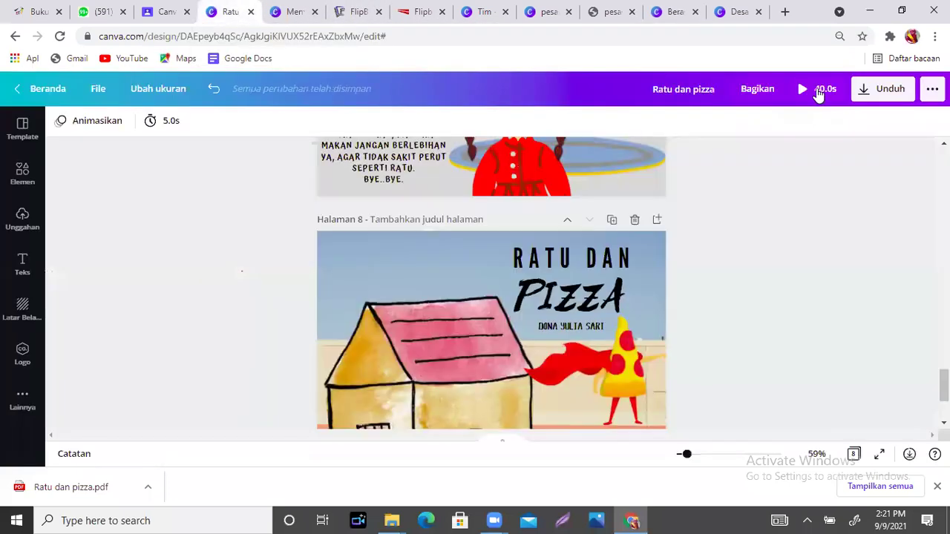
{"action": "left_click", "coordinate": [933, 88]}
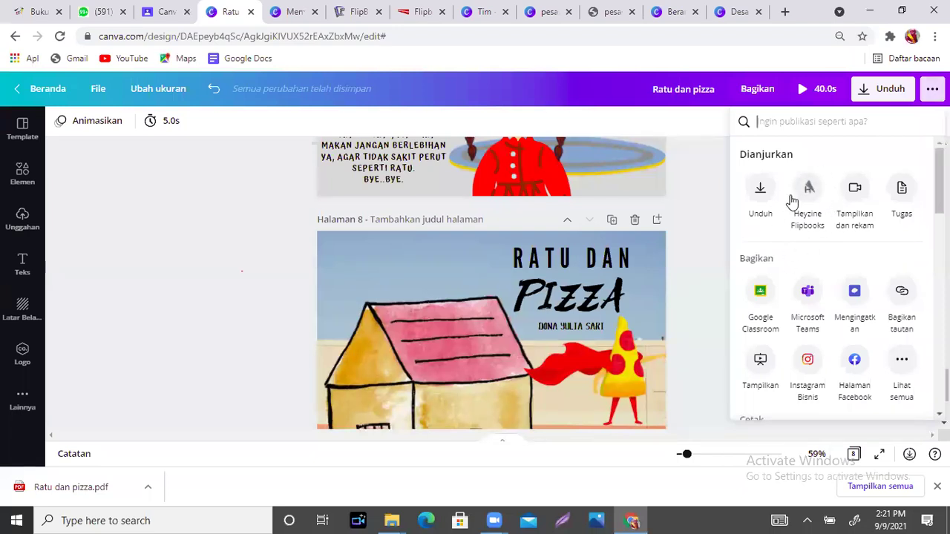
{"action": "left_click", "coordinate": [236, 273]}
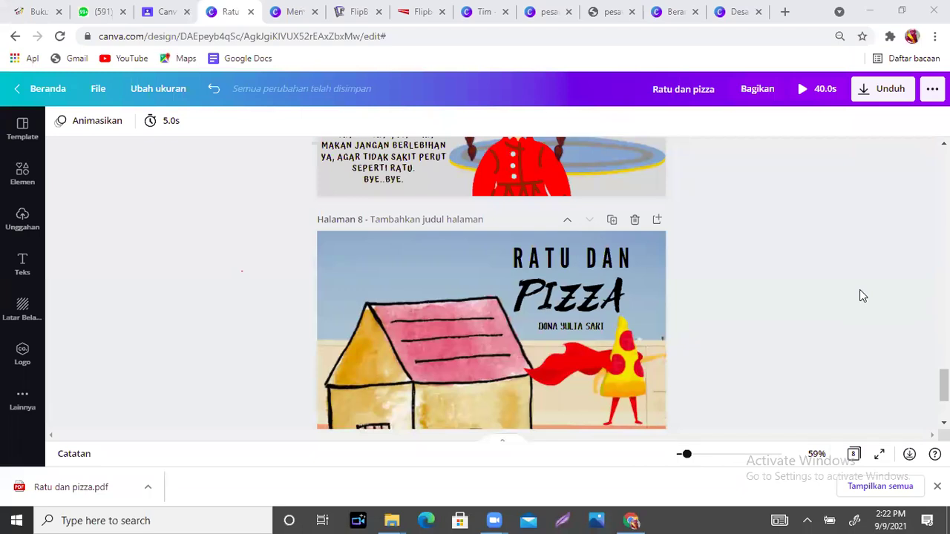
Switch to the Downloads folder in File Explorer, open the Flipbook (4) archive and dismiss the licence reminder.
{"action": "left_click", "coordinate": [634, 520]}
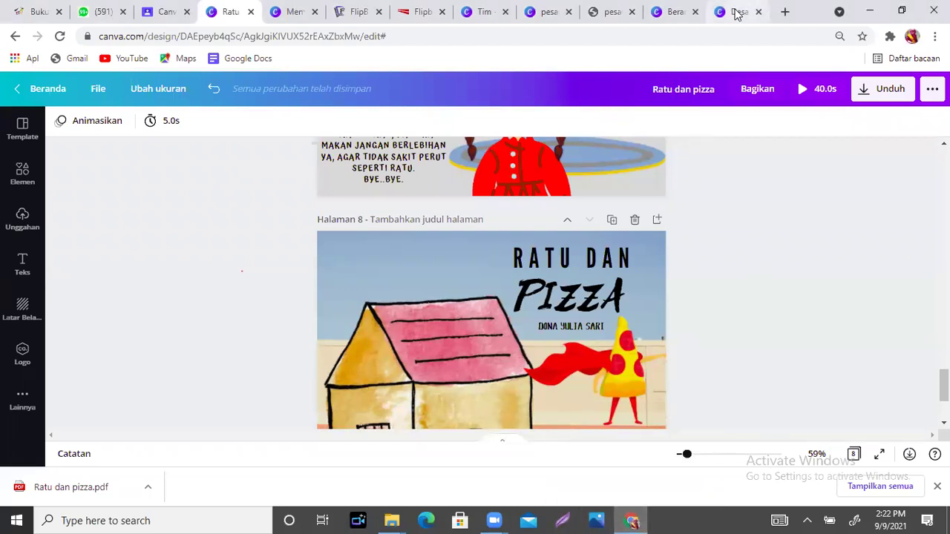
{"action": "left_click", "coordinate": [392, 520]}
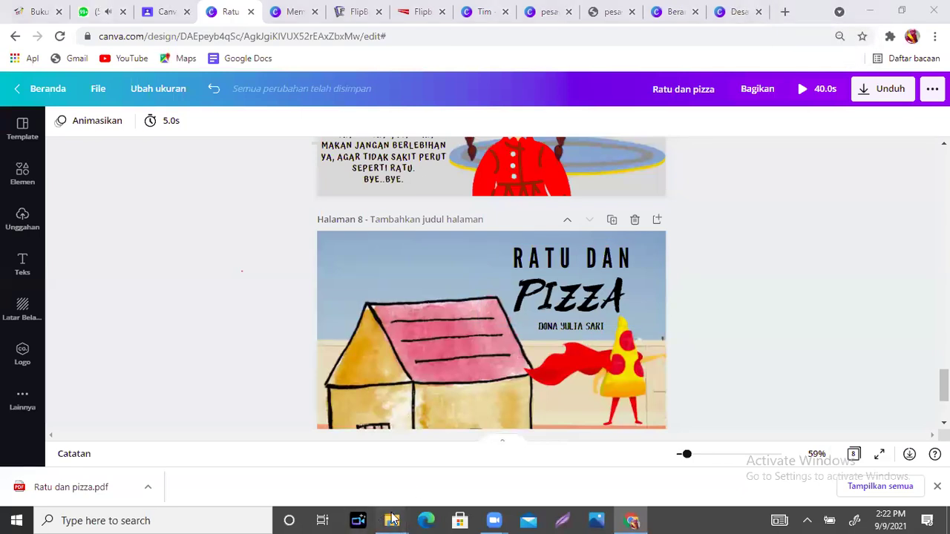
{"action": "left_click", "coordinate": [426, 470]}
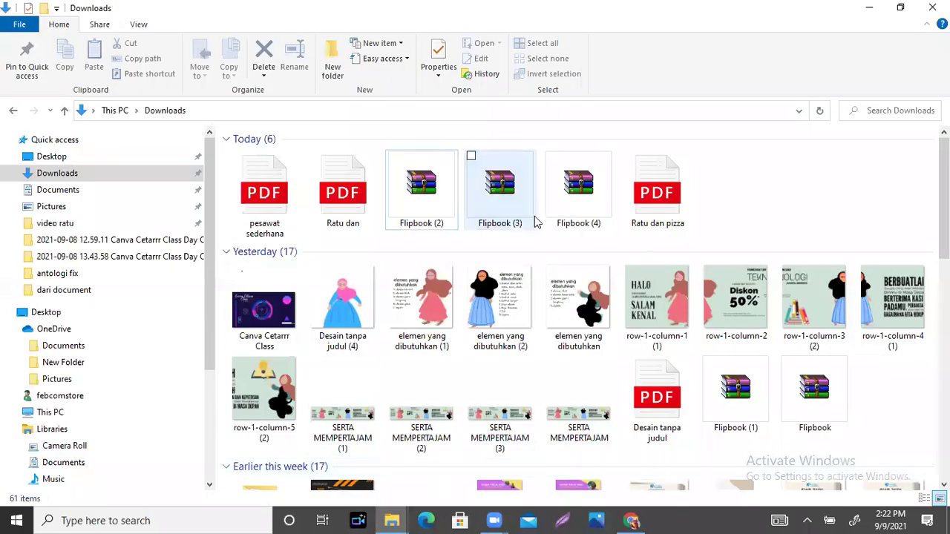
{"action": "left_click", "coordinate": [571, 208]}
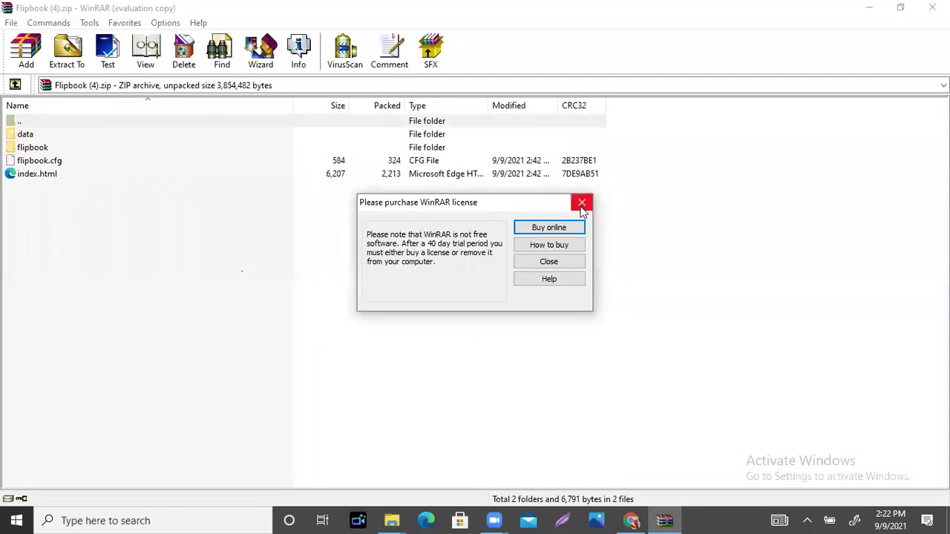
{"action": "left_click", "coordinate": [582, 203]}
Extract index.html from the archive into the Flipbook (4) folder in Downloads, then close WinRAR.
{"action": "left_click", "coordinate": [43, 179]}
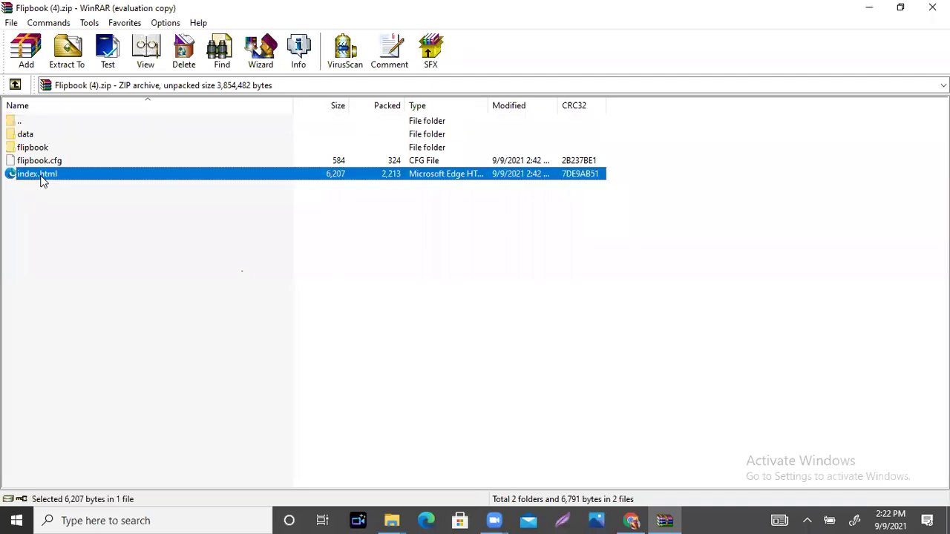
{"action": "right_click", "coordinate": [43, 181]}
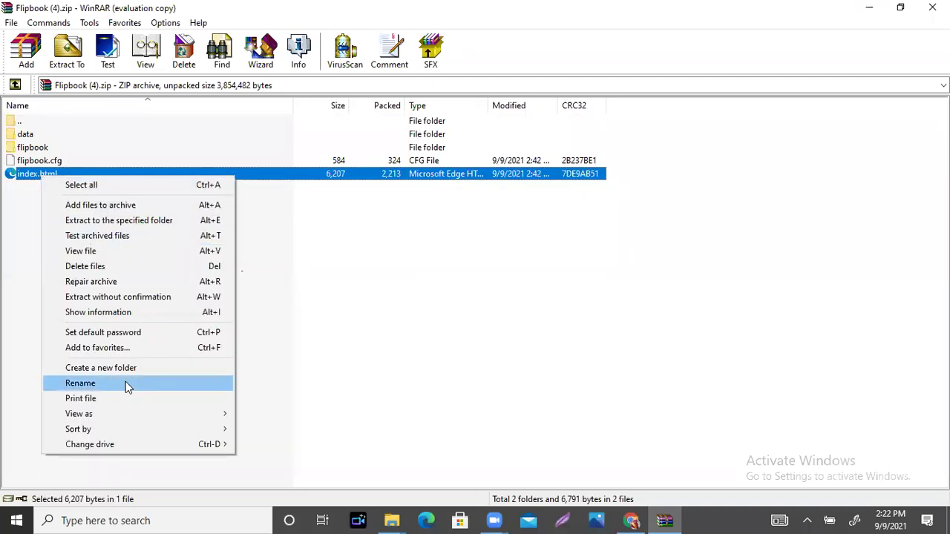
{"action": "left_click", "coordinate": [117, 223]}
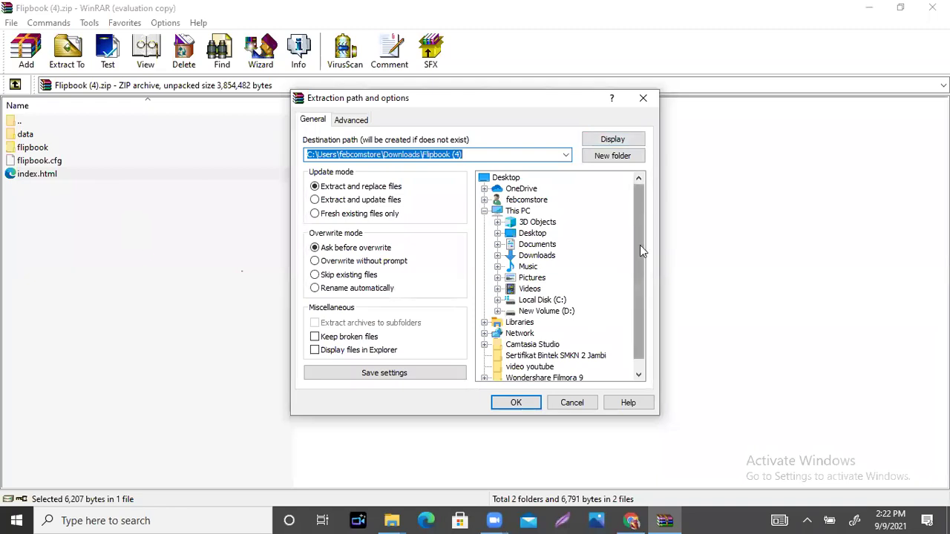
{"action": "left_click_drag", "start_coordinate": [637, 212], "coordinate": [606, 343]}
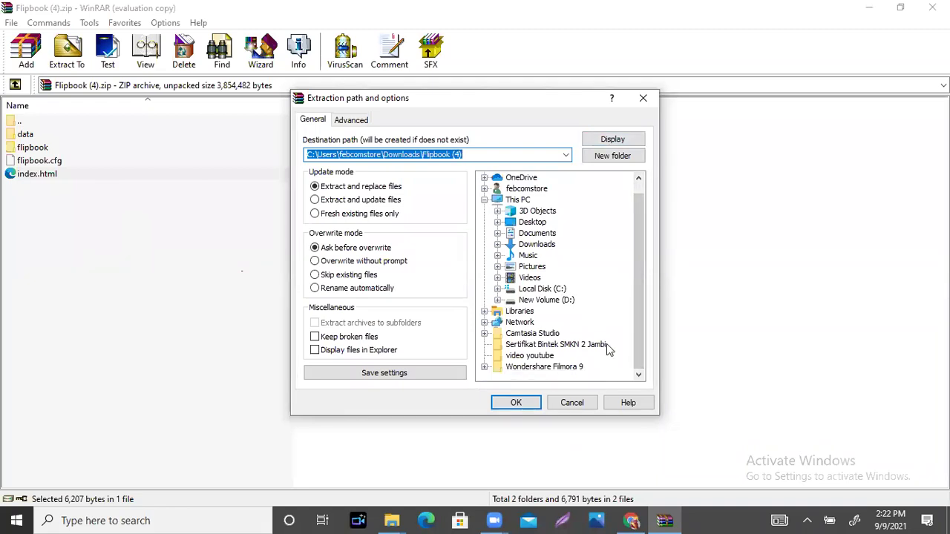
{"action": "left_click", "coordinate": [511, 403]}
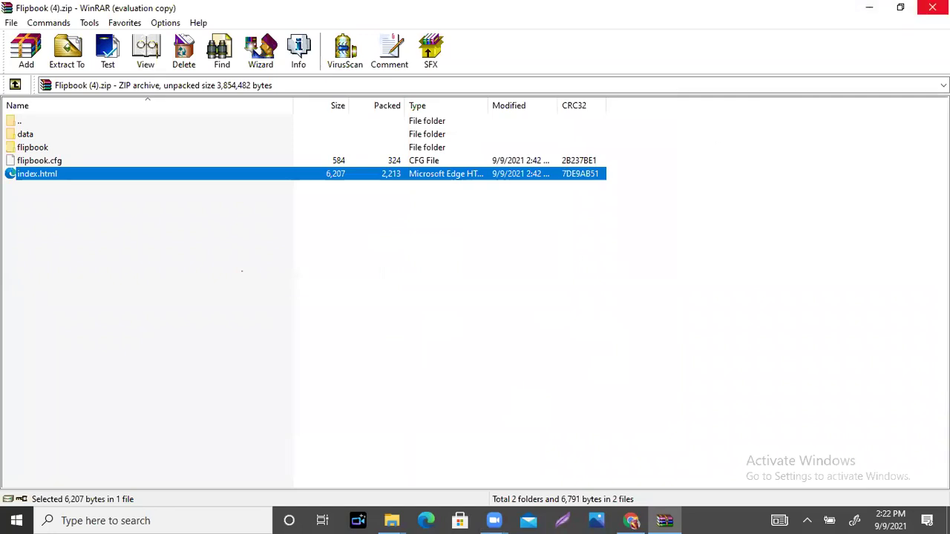
{"action": "left_click", "coordinate": [932, 7]}
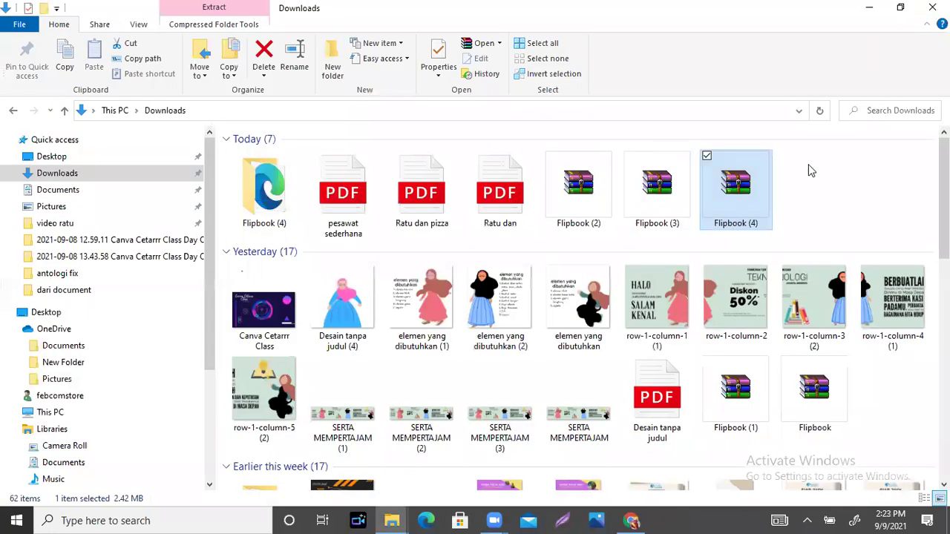
View the extracted index page from the Flipbook (4) folder in the browser, then close the page and the folder.
{"action": "double_click", "coordinate": [271, 195]}
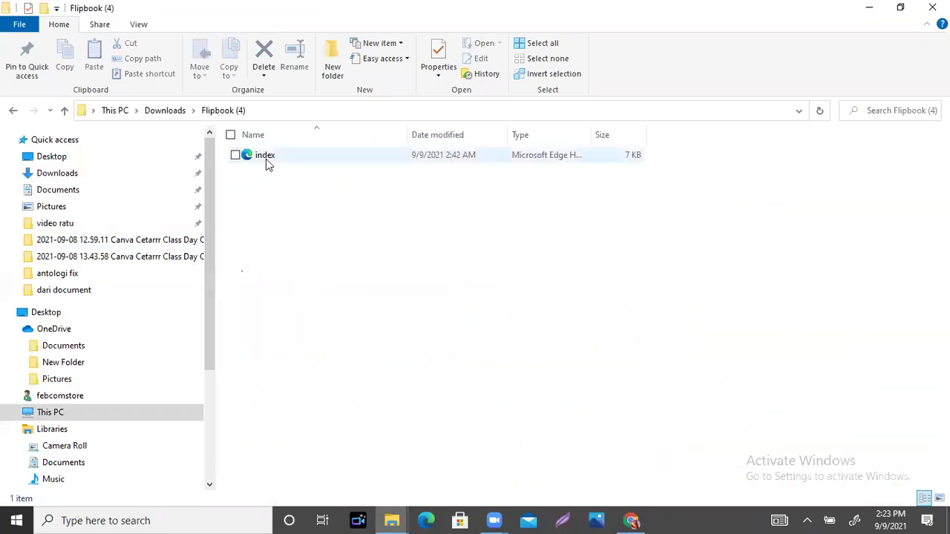
{"action": "double_click", "coordinate": [266, 159]}
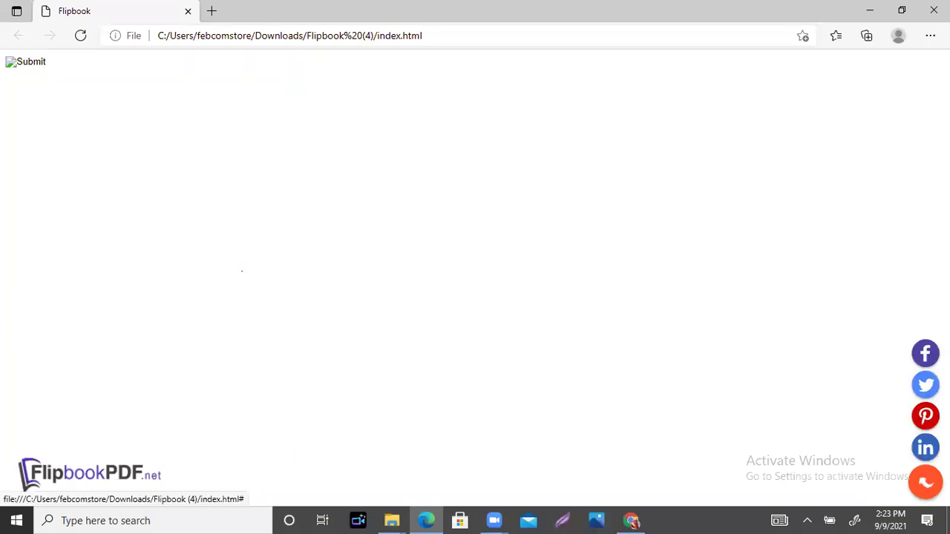
{"action": "left_click", "coordinate": [933, 11]}
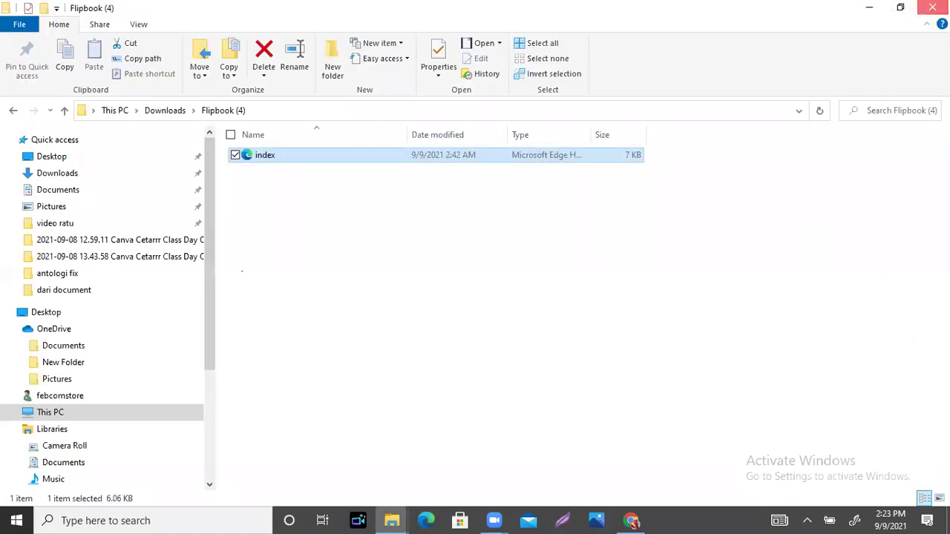
{"action": "left_click", "coordinate": [932, 8]}
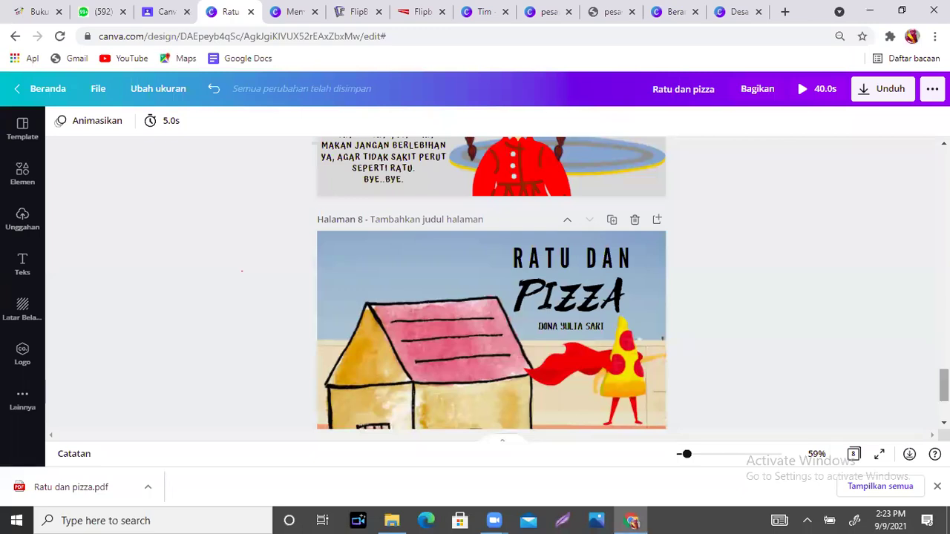
Look through the pages of the Ratu dan pizza storybook, from the last page back towards the first.
{"action": "scroll", "coordinate": [943, 386], "scroll_direction": "down", "scroll_amount": 3}
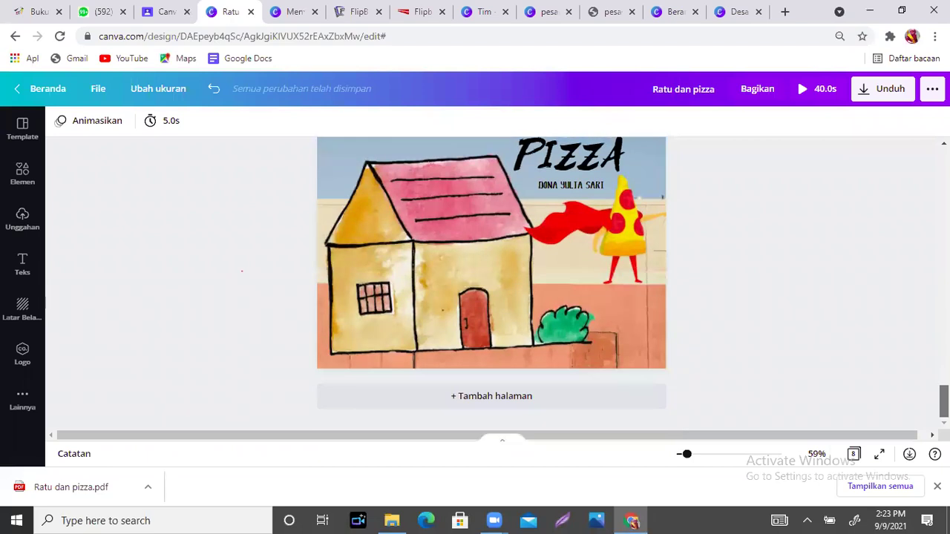
{"action": "scroll", "coordinate": [943, 401], "scroll_direction": "up", "scroll_amount": 8}
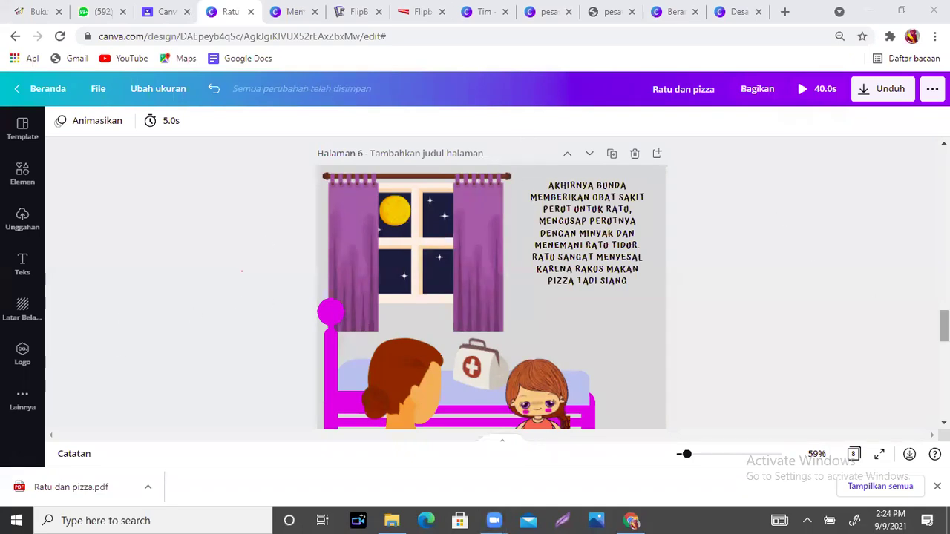
{"action": "scroll", "coordinate": [943, 326], "scroll_direction": "down", "scroll_amount": 7}
{"action": "scroll", "coordinate": [491, 282], "scroll_direction": "down", "scroll_amount": 2}
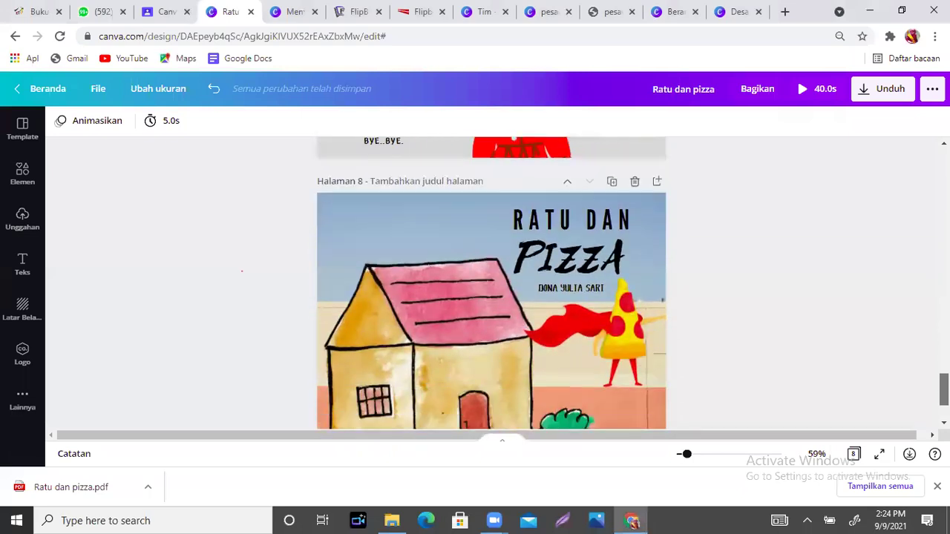
{"action": "scroll", "coordinate": [492, 282], "scroll_direction": "up", "scroll_amount": 20}
{"action": "scroll", "coordinate": [492, 282], "scroll_direction": "down", "scroll_amount": 1}
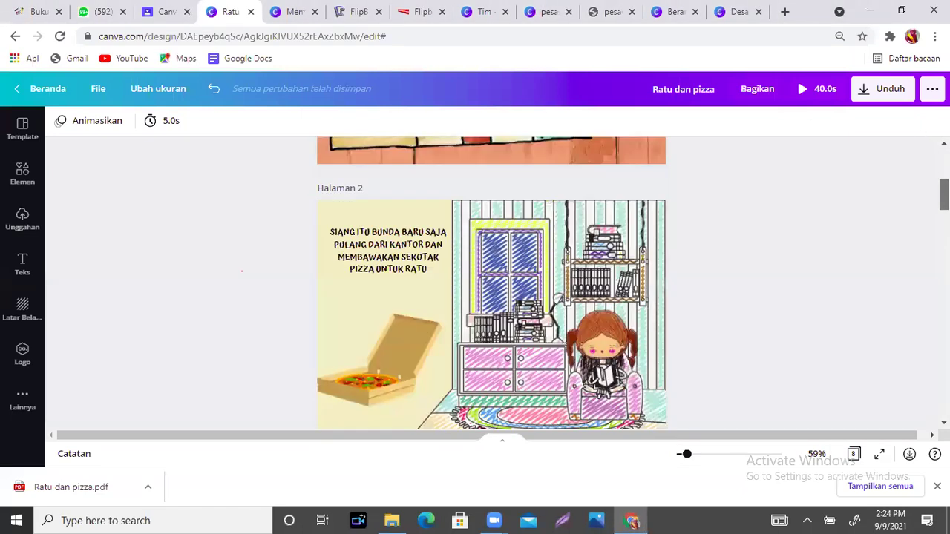
{"action": "scroll", "coordinate": [492, 282], "scroll_direction": "up", "scroll_amount": 2}
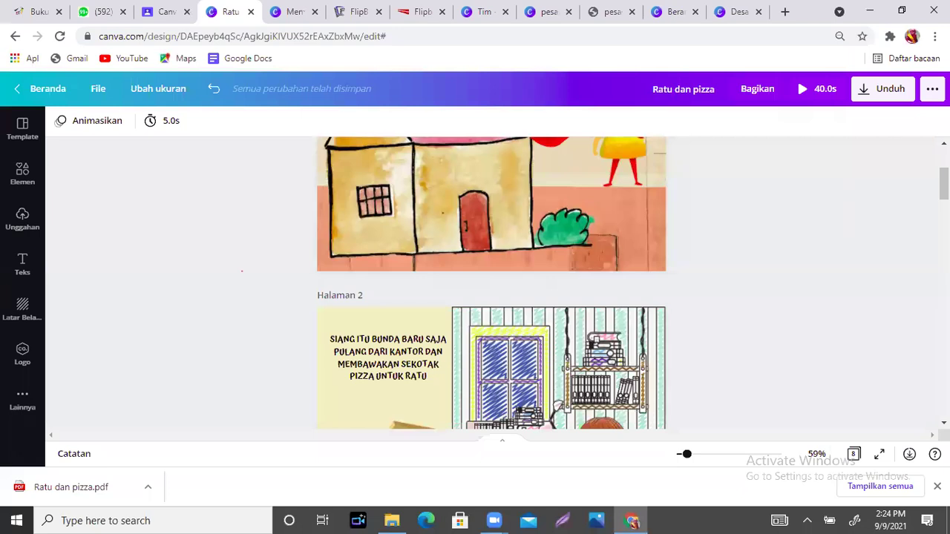
Return to the FlipbookPDF converter page and close the Pesawat Sederhana flipbook.
{"action": "left_click", "coordinate": [421, 13]}
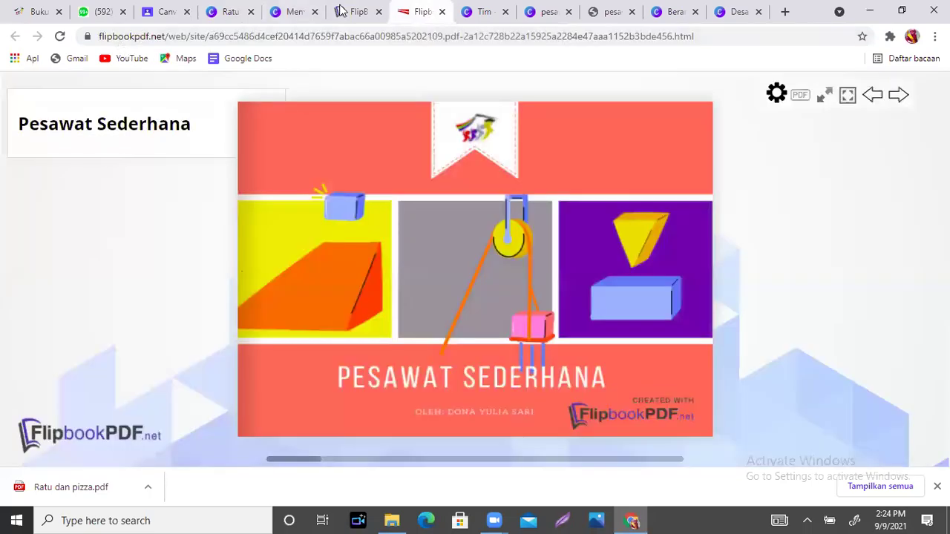
{"action": "left_click", "coordinate": [357, 13]}
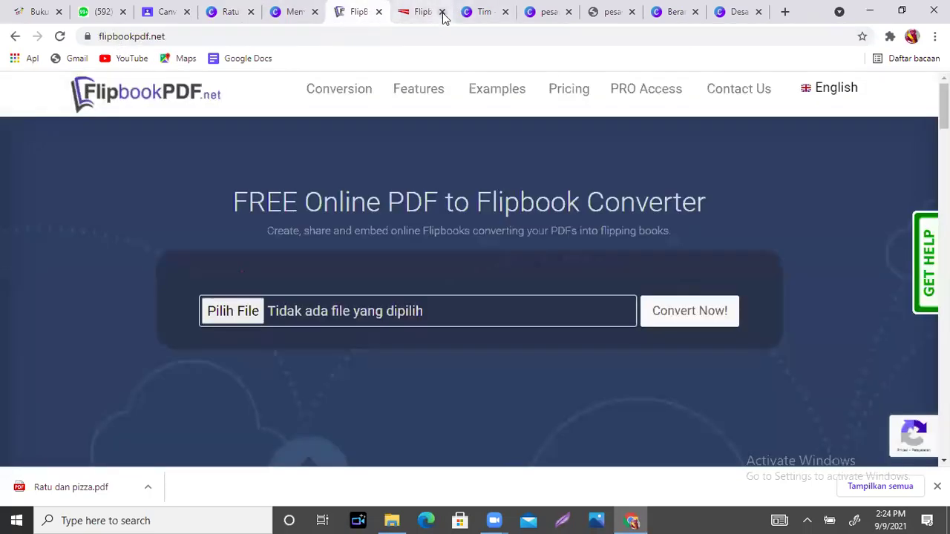
{"action": "left_click", "coordinate": [443, 16]}
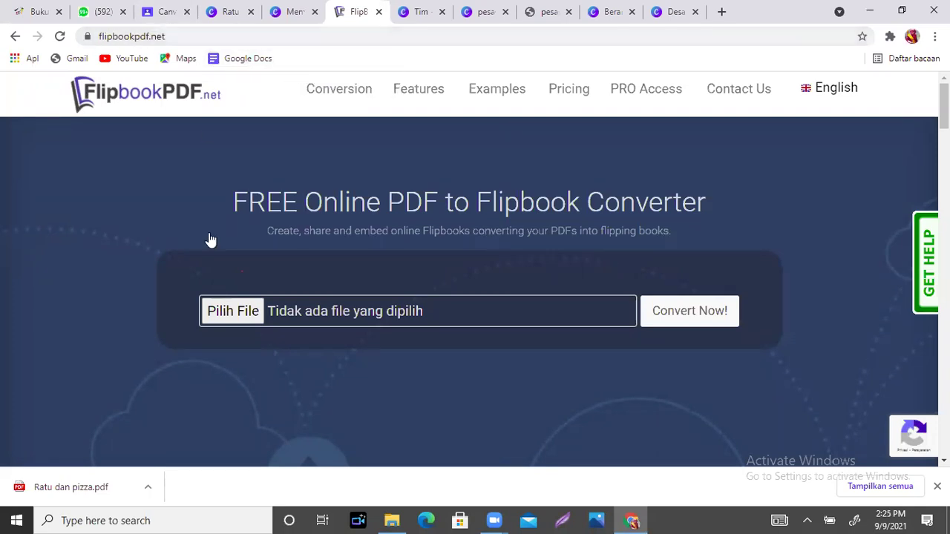
Choose Ratu dan pizza.pdf from the Downloads folder and convert it into an online flipbook.
{"action": "left_click", "coordinate": [239, 315]}
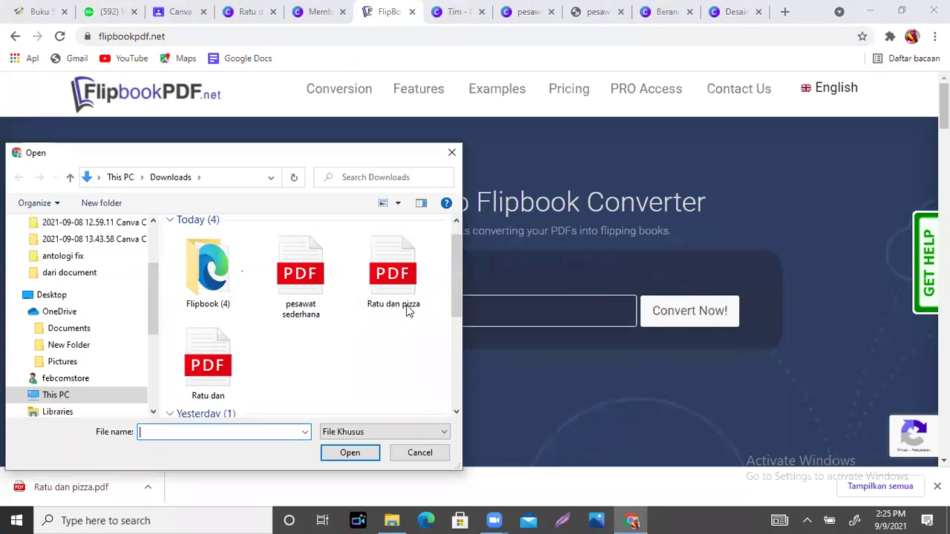
{"action": "left_click", "coordinate": [391, 286]}
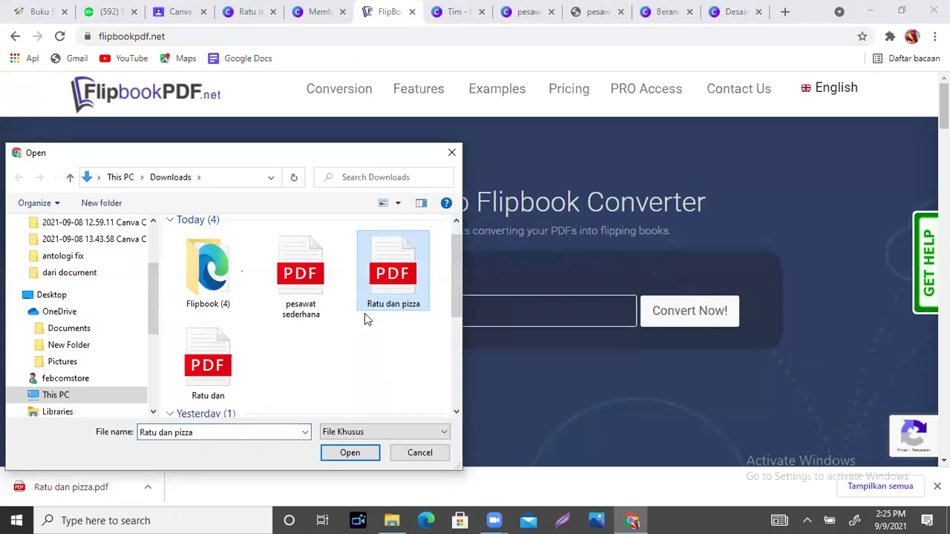
{"action": "key", "text": "Return"}
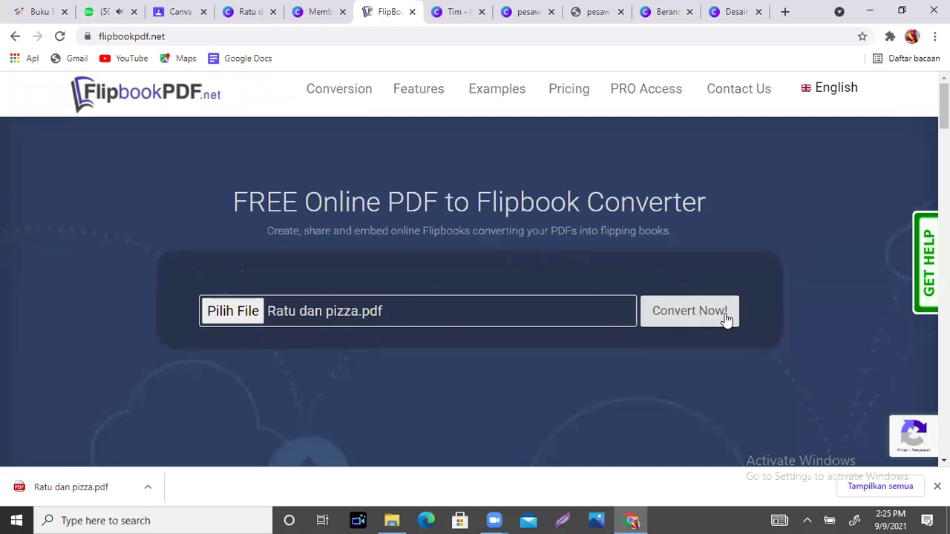
{"action": "left_click", "coordinate": [703, 306]}
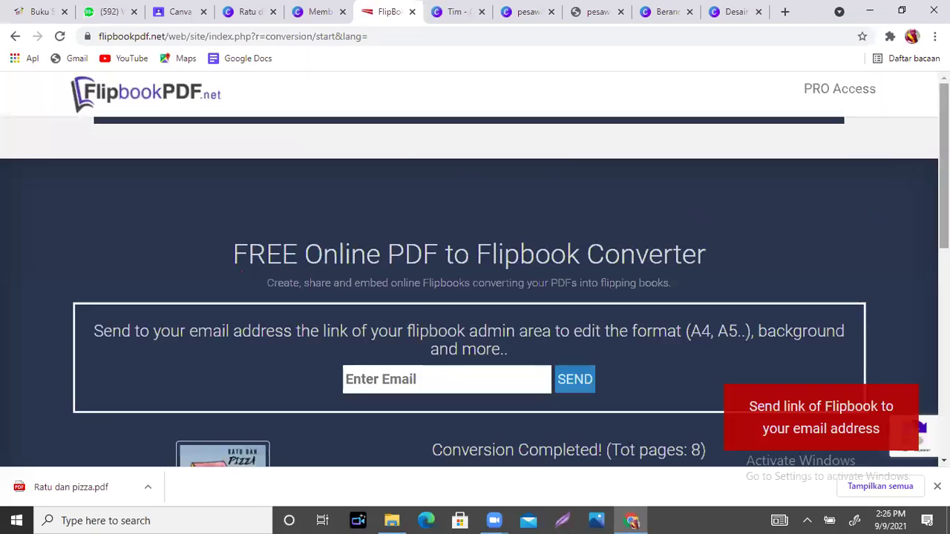
Copy the flipbook's share URL from the conversion results and send it to the C3 1c group in WhatsApp.
{"action": "scroll", "coordinate": [475, 297], "scroll_direction": "down", "scroll_amount": 2}
{"action": "scroll", "coordinate": [475, 297], "scroll_direction": "down", "scroll_amount": 3}
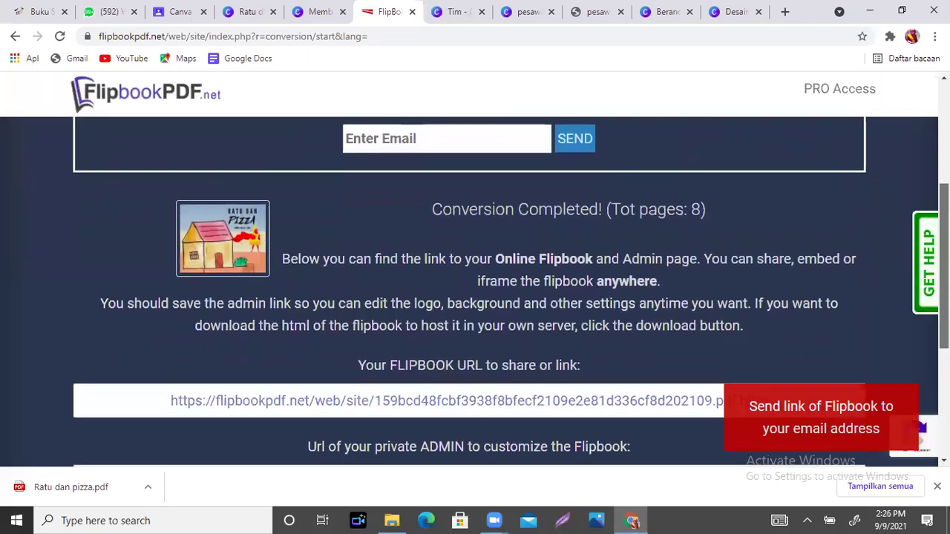
{"action": "scroll", "coordinate": [792, 229], "scroll_direction": "down", "scroll_amount": 1}
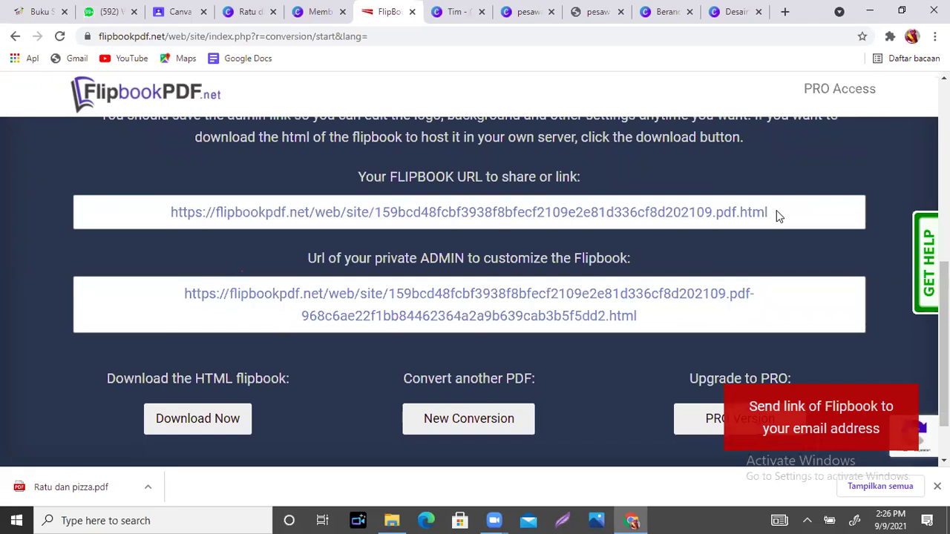
{"action": "left_click_drag", "start_coordinate": [777, 212], "coordinate": [163, 219]}
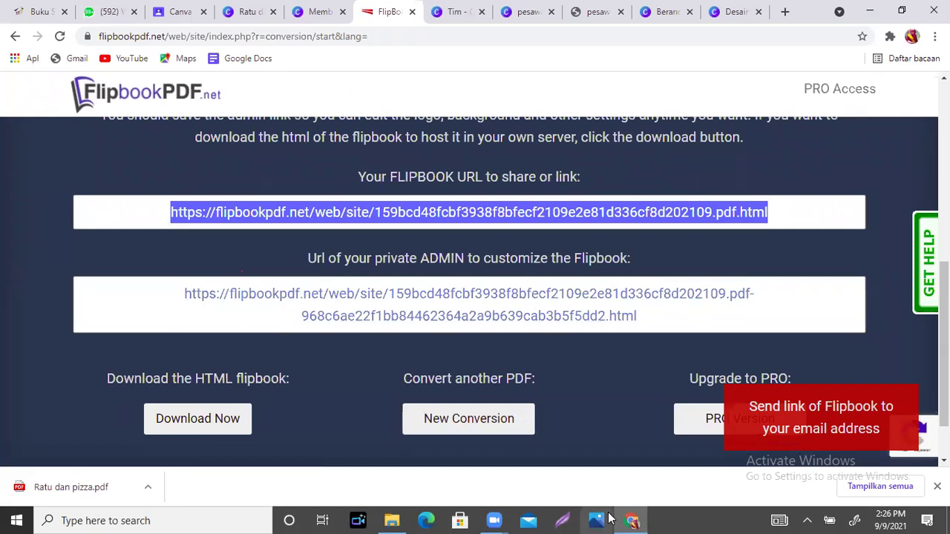
{"action": "left_click", "coordinate": [116, 11]}
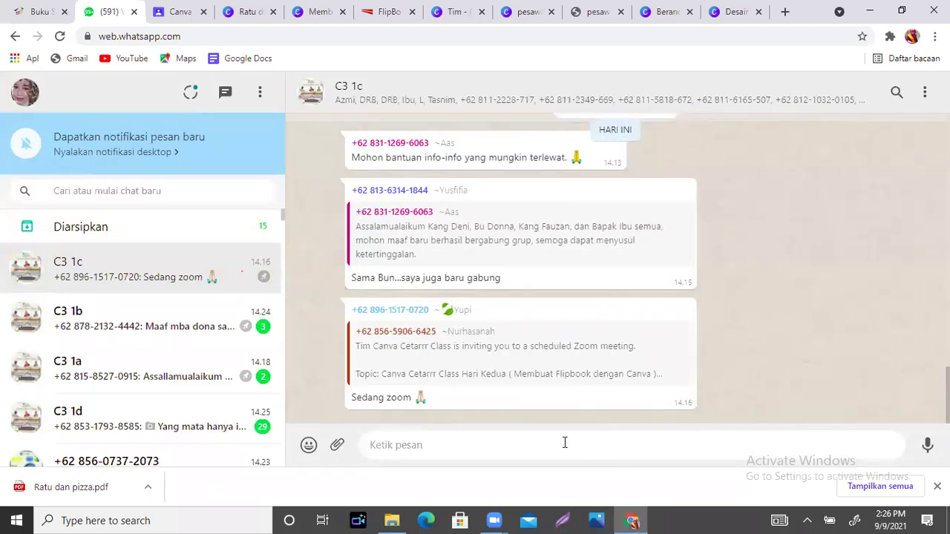
{"action": "type", "text": "https://flipbookpdf.net/web/site/159bcd48cbf3938f8bfecf2109e2e81d336cf8d202109.pdf.html"}
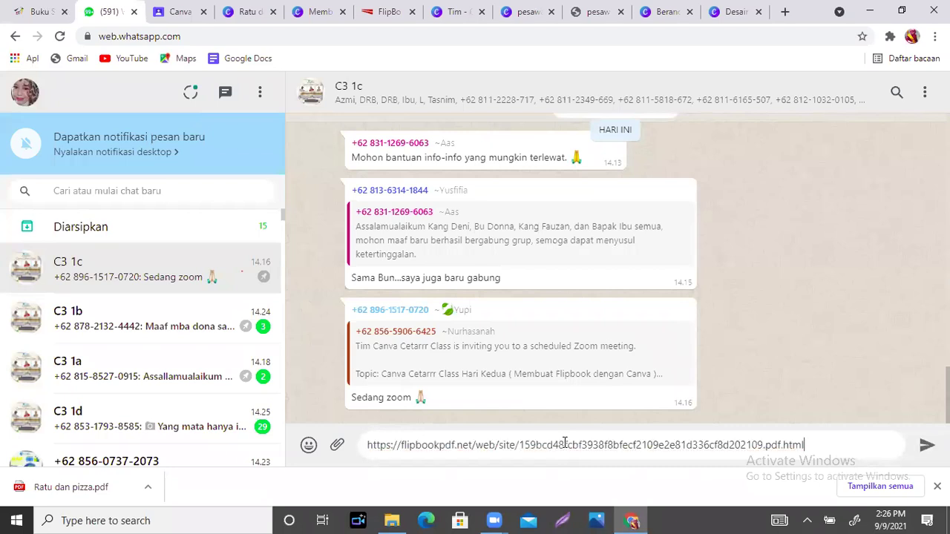
{"action": "key", "text": "Return"}
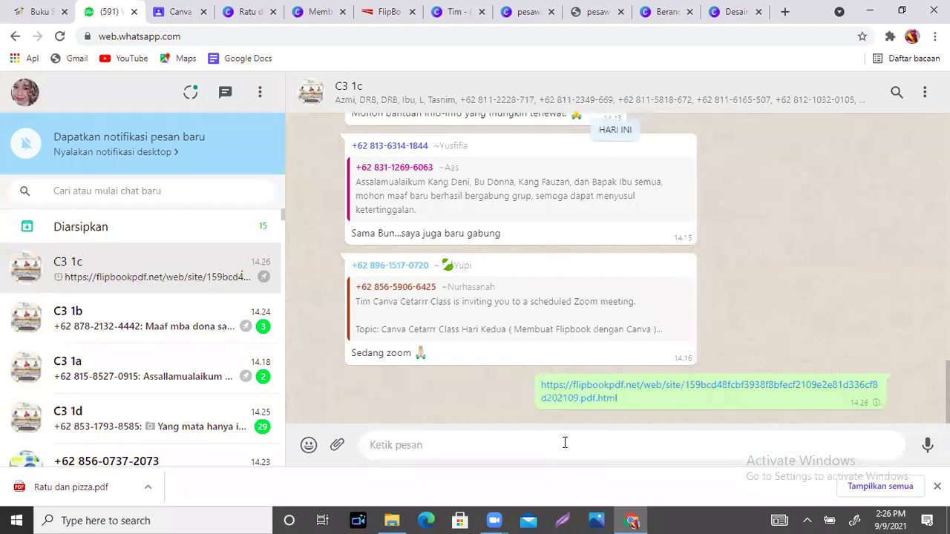
Switch back to the FlipbookPDF conversion results and open the new flipbook's admin configuration page.
{"action": "left_click", "coordinate": [385, 17]}
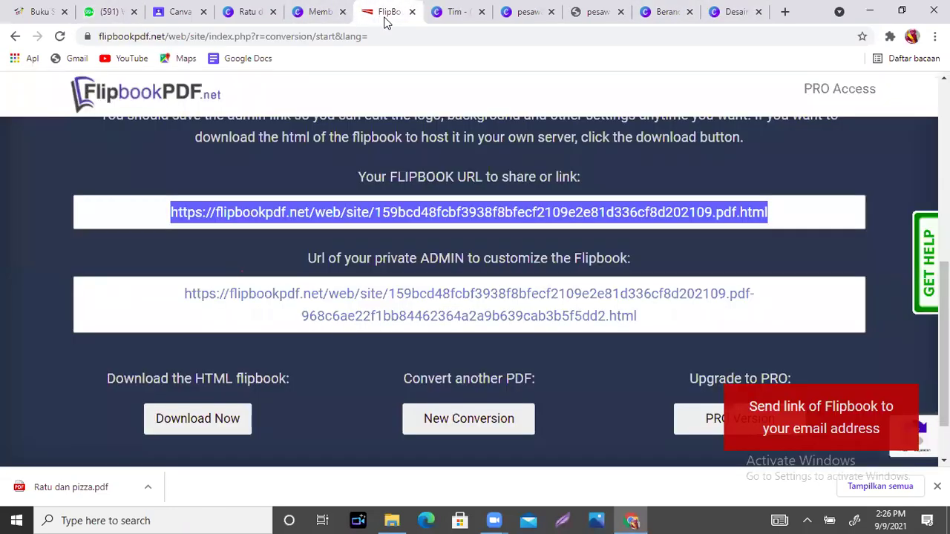
{"action": "left_click", "coordinate": [867, 169]}
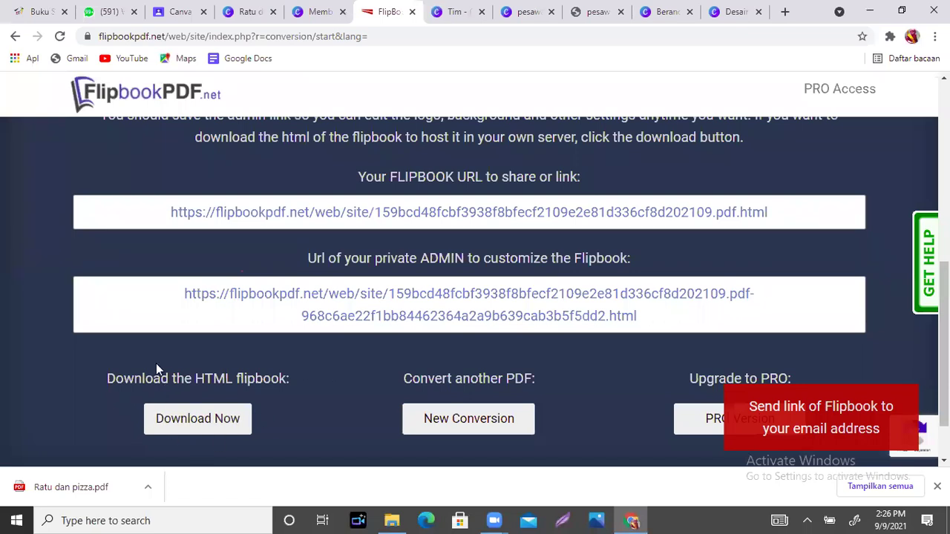
{"action": "left_click", "coordinate": [207, 421]}
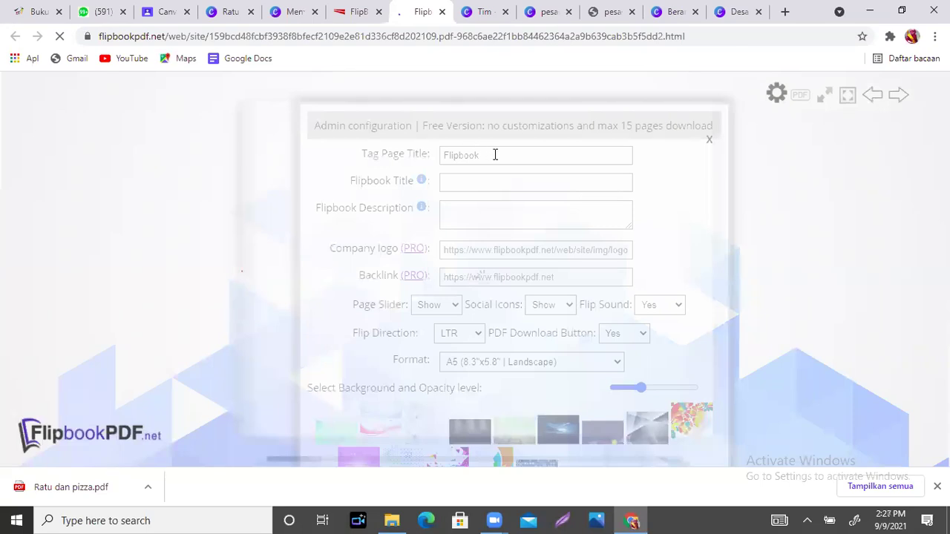
Set the flipbook title to "Ratu dan Pizza" in the admin configuration.
{"action": "left_click", "coordinate": [491, 155]}
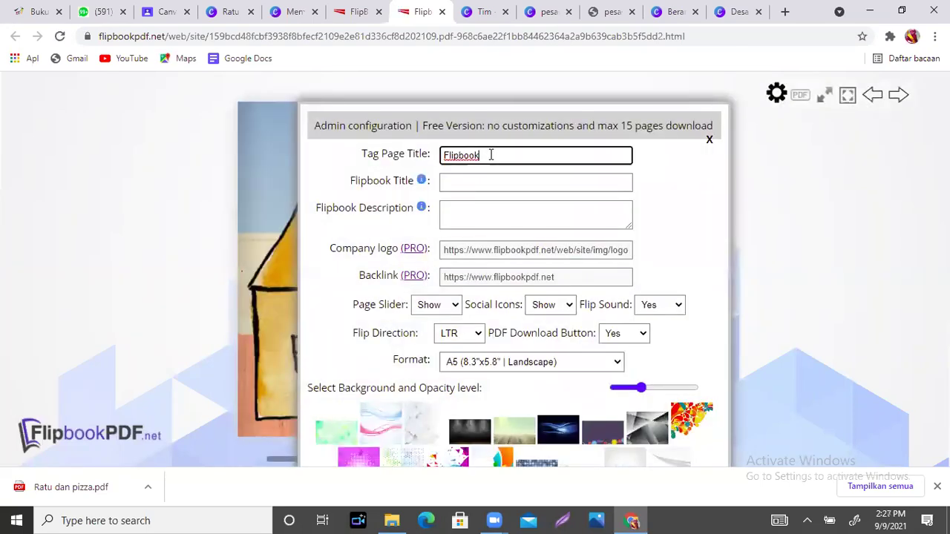
{"action": "left_click", "coordinate": [490, 184]}
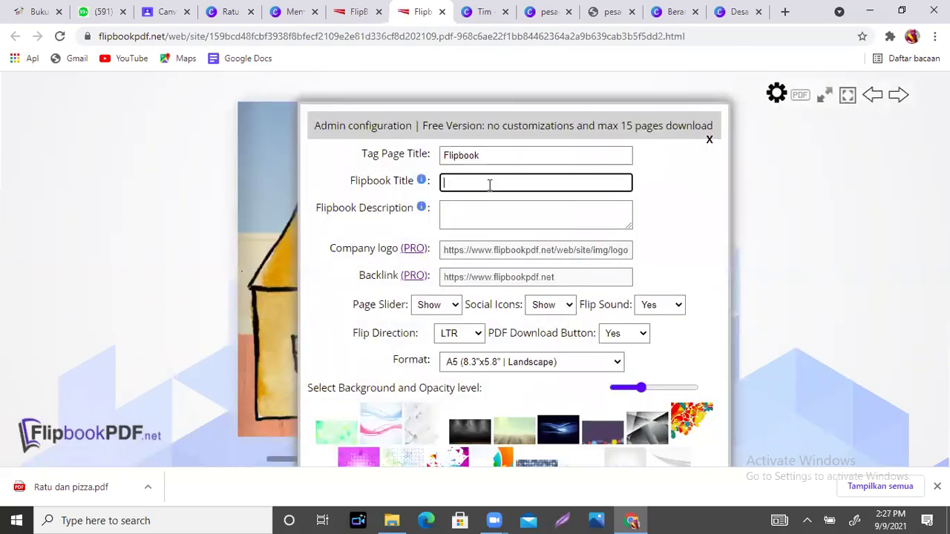
{"action": "key", "text": "BackSpace"}
{"action": "key", "text": "BackSpace"}
{"action": "type", "text": "Ratu dan Pizza"}
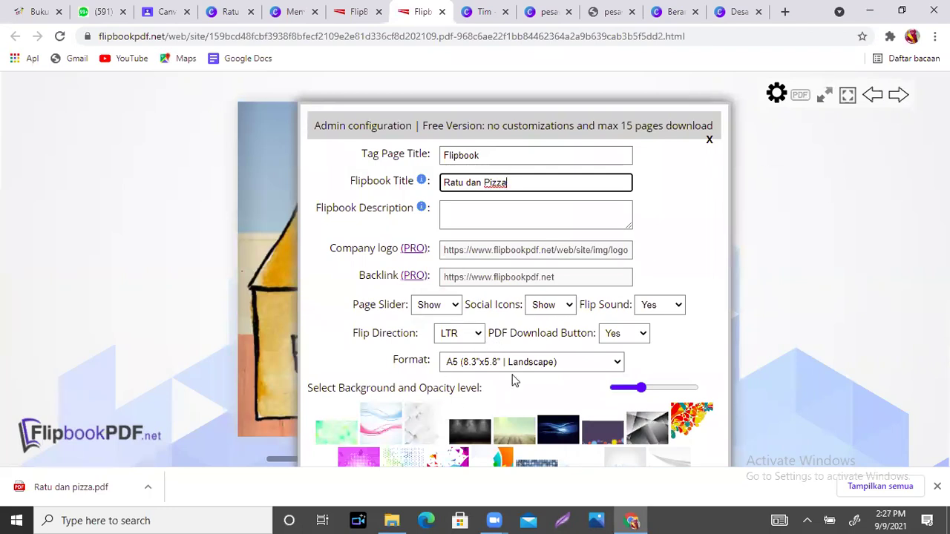
Choose the A5 (8.3"x5.8" | Landscape) format and download the flipbook.
{"action": "left_click", "coordinate": [615, 364]}
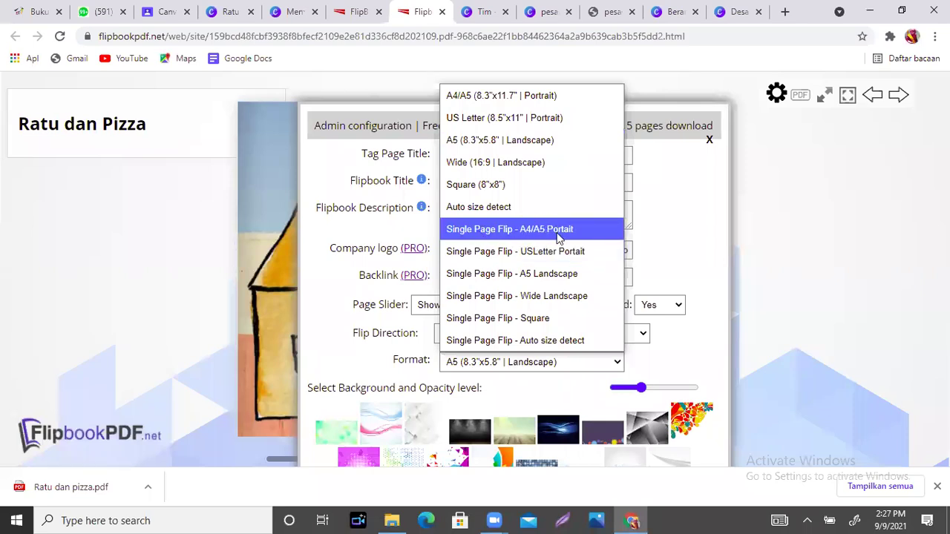
{"action": "left_click", "coordinate": [525, 141]}
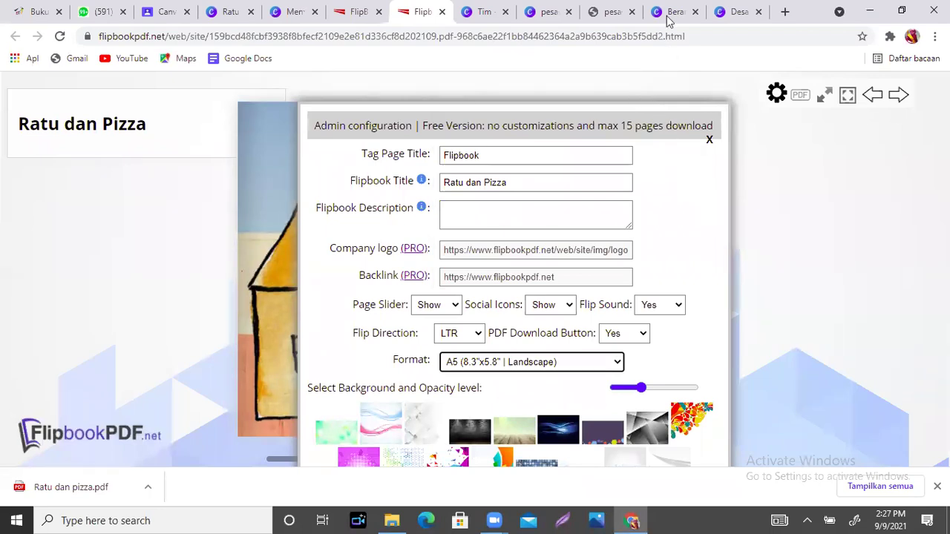
{"action": "scroll", "coordinate": [505, 268], "scroll_direction": "down", "scroll_amount": 3}
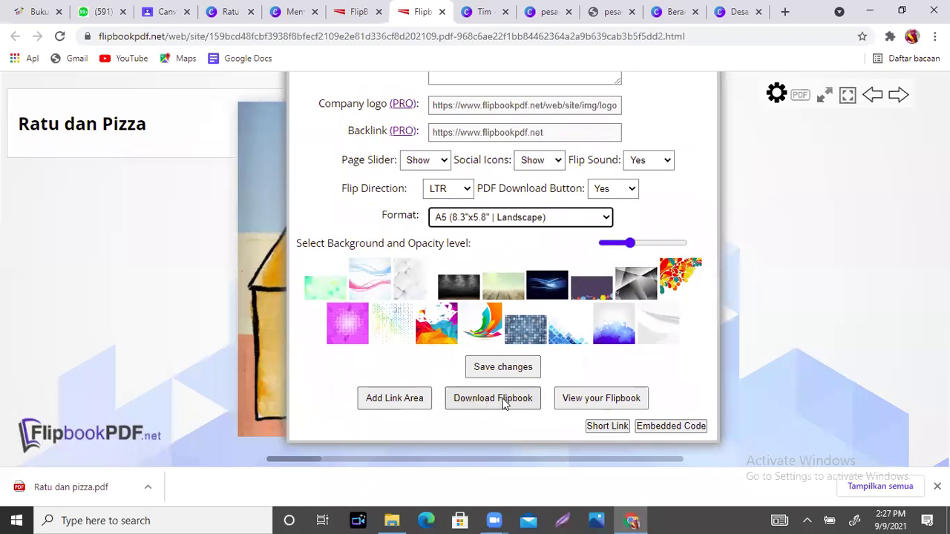
{"action": "left_click", "coordinate": [526, 401]}
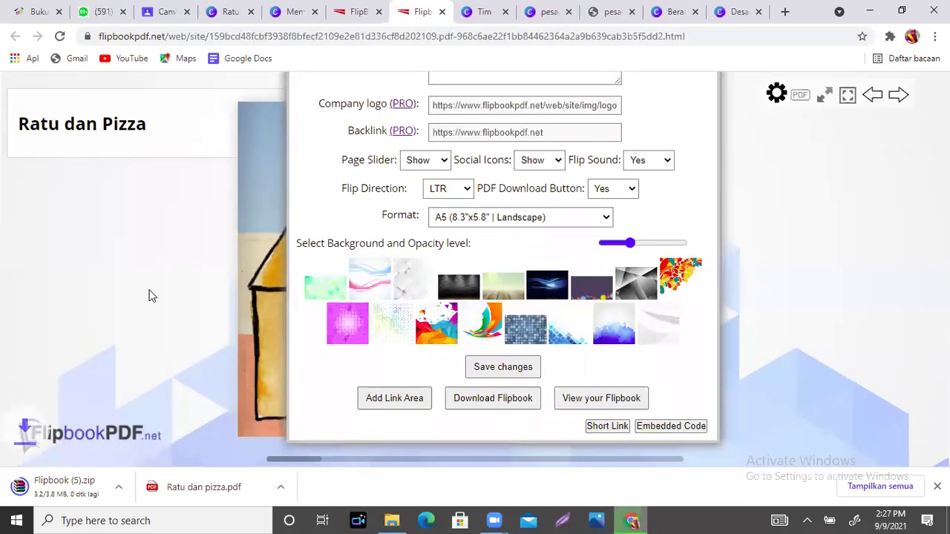
Open the downloaded Flipbook (5).zip archive, dismiss the licence notice and launch its index.html file.
{"action": "left_click", "coordinate": [19, 487]}
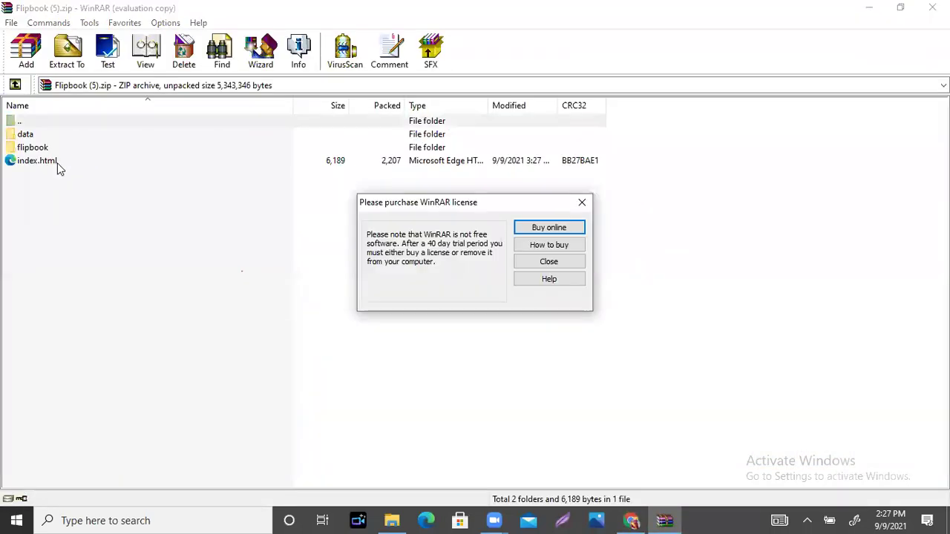
{"action": "left_click", "coordinate": [582, 202]}
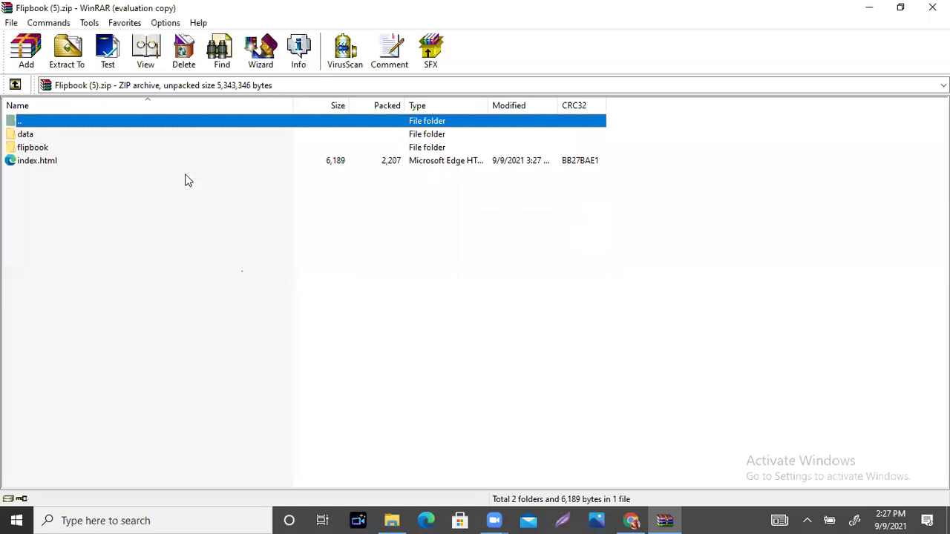
{"action": "double_click", "coordinate": [52, 162]}
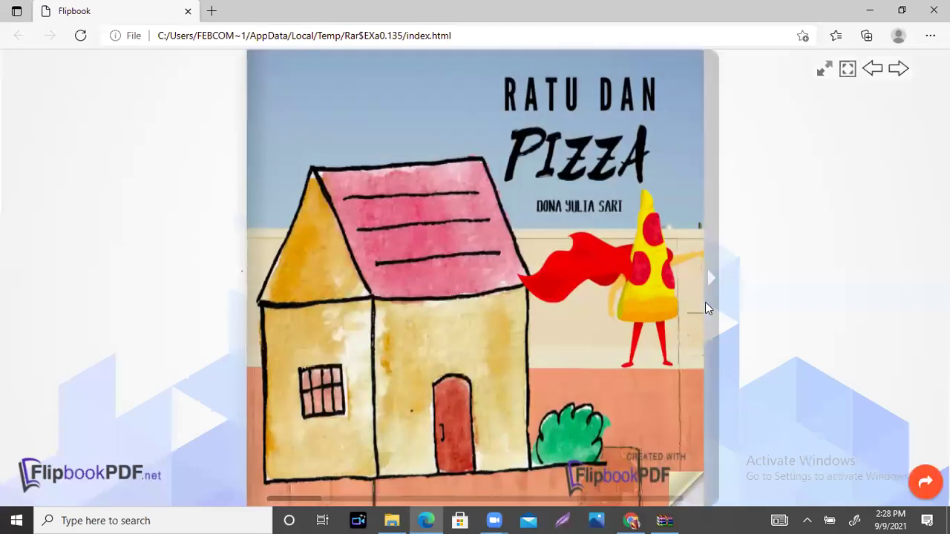
Page through the downloaded flipbook from cover to end, and close its browser window.
{"action": "left_click", "coordinate": [709, 285]}
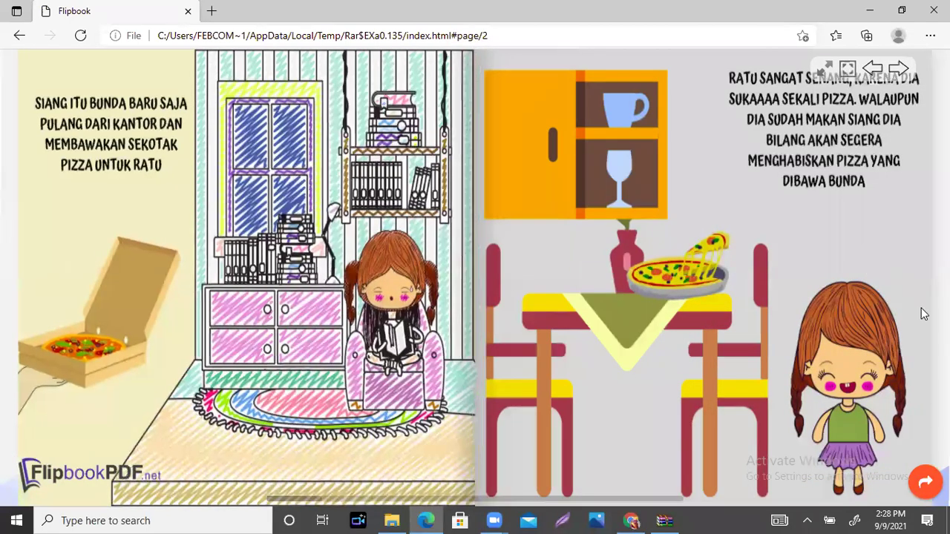
{"action": "left_click", "coordinate": [939, 278]}
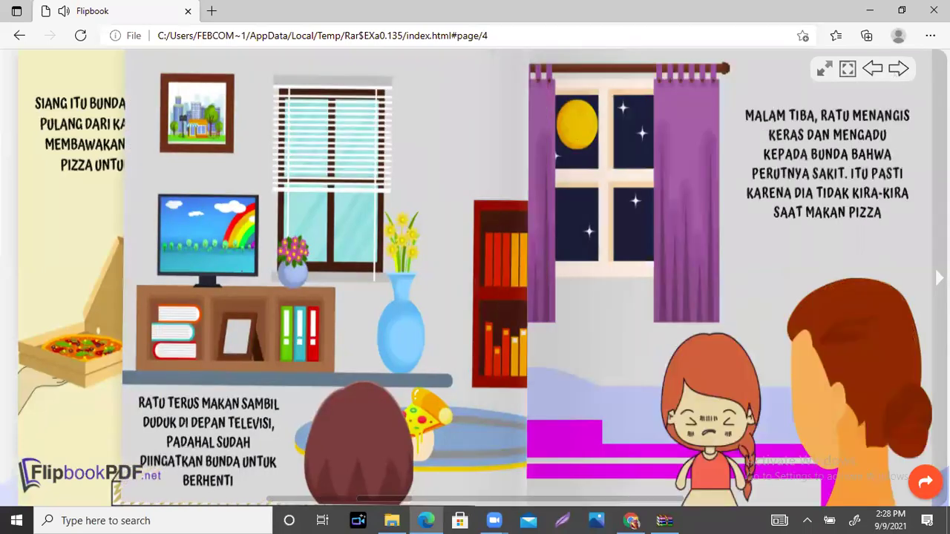
{"action": "left_click", "coordinate": [939, 278]}
{"action": "left_click", "coordinate": [939, 278]}
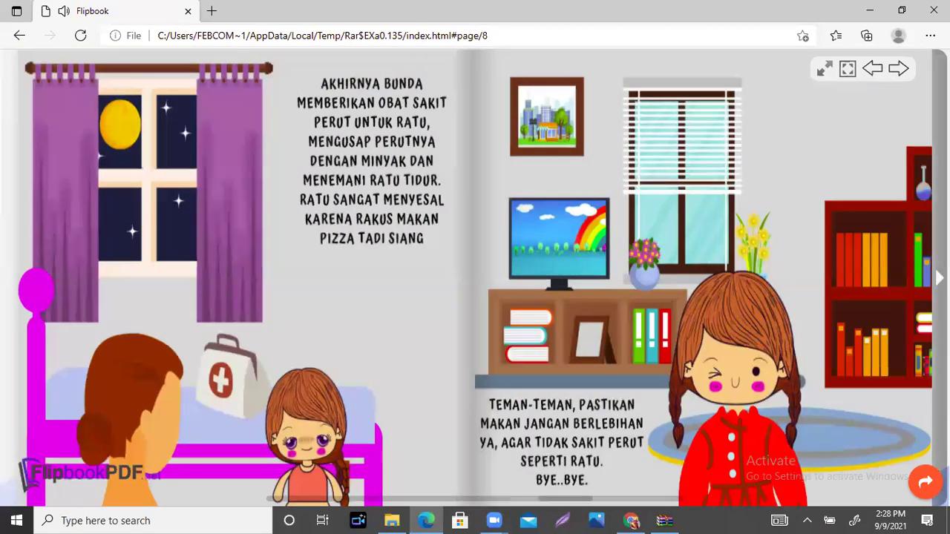
{"action": "left_click", "coordinate": [939, 277]}
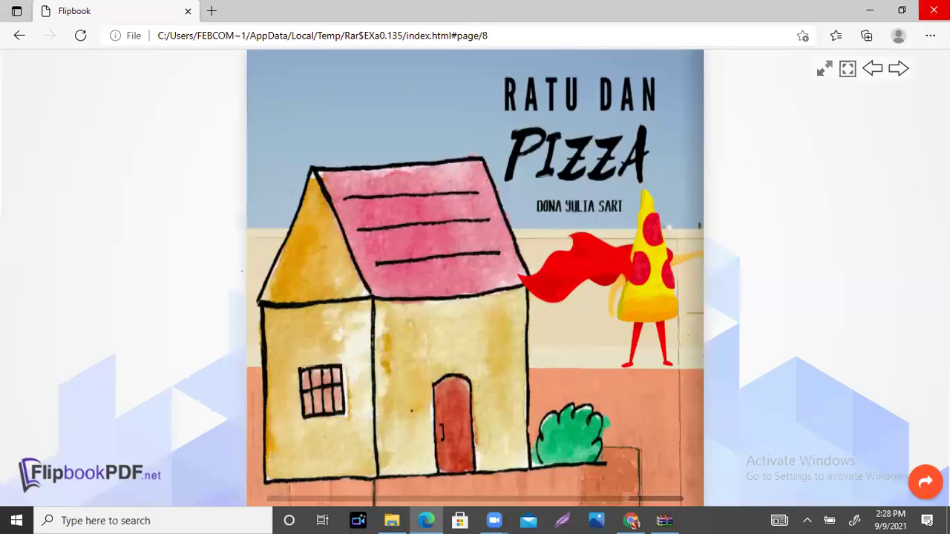
{"action": "left_click", "coordinate": [933, 10]}
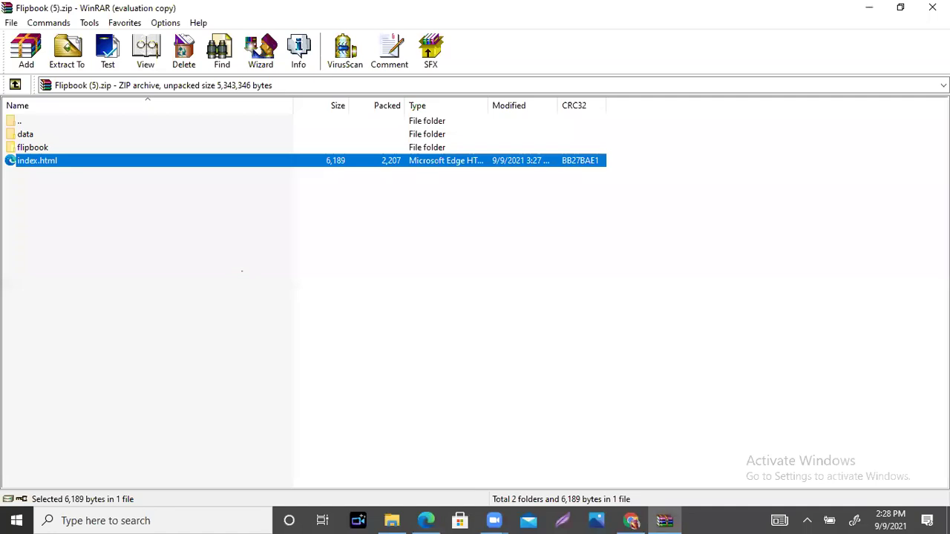
Minimize the archive window and open screenmirrorapp.com in a new Chrome tab.
{"action": "left_click", "coordinate": [870, 7]}
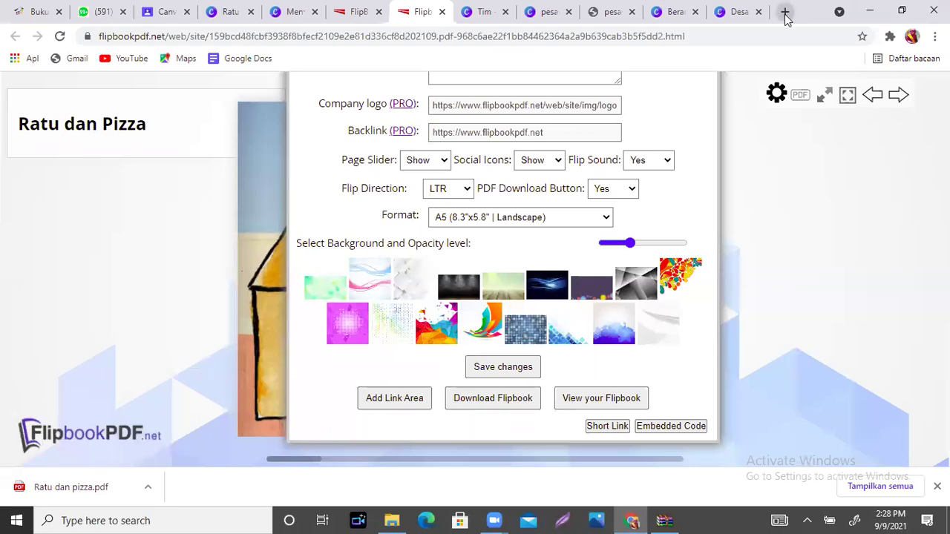
{"action": "left_click", "coordinate": [785, 11]}
{"action": "type", "text": "scree"}
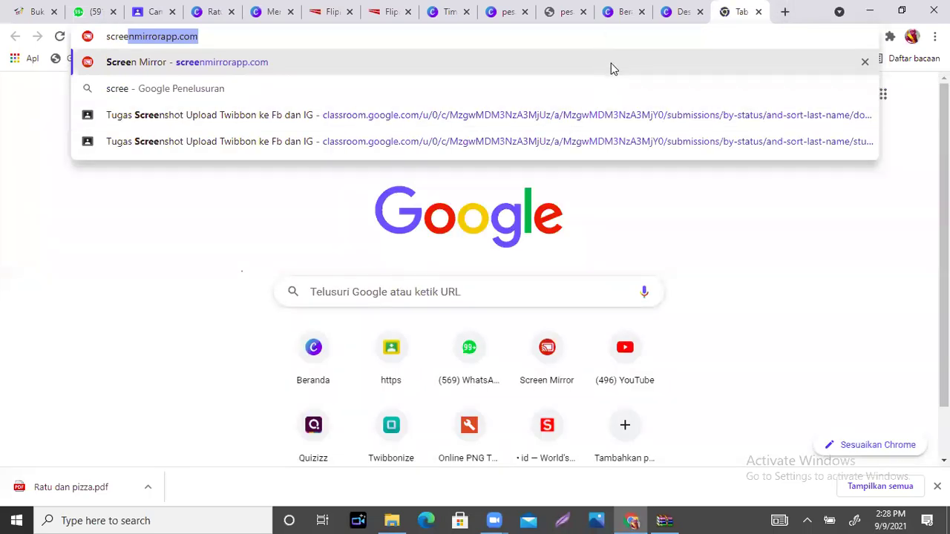
{"action": "key", "text": "Return"}
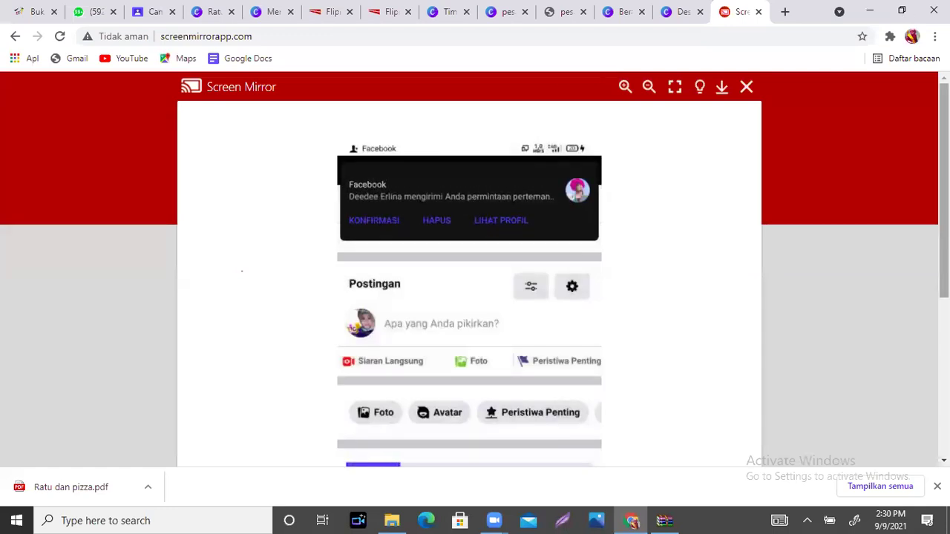
Examine the mirrored phone's flipbook page, the Facebook post sharing it and the post's copy-link option.
{"action": "scroll", "coordinate": [475, 268], "scroll_direction": "down", "scroll_amount": 2}
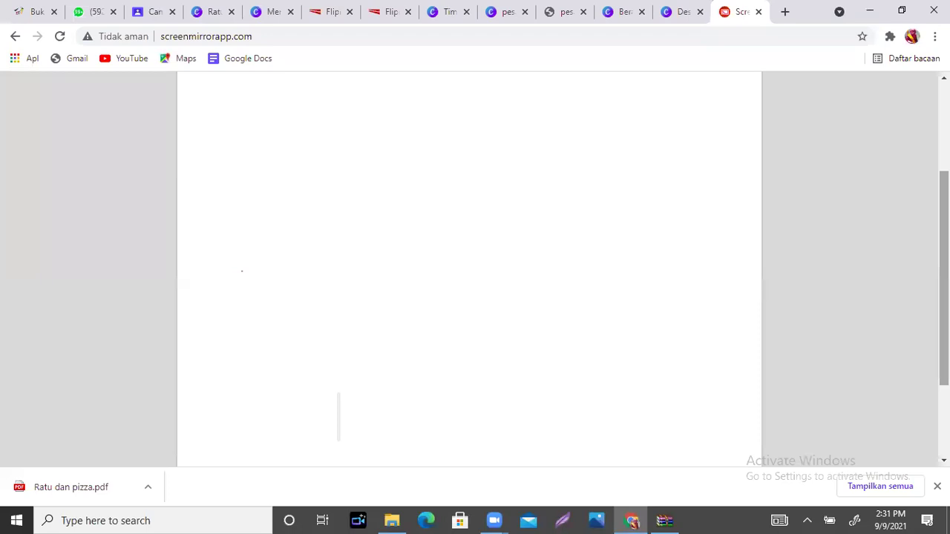
{"action": "scroll", "coordinate": [469, 267], "scroll_direction": "up", "scroll_amount": 3}
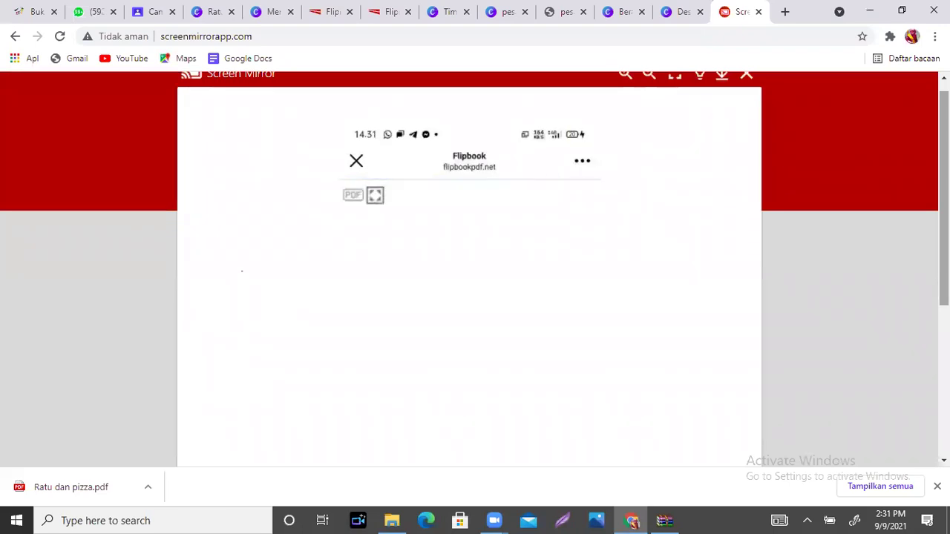
{"action": "scroll", "coordinate": [440, 160], "scroll_direction": "down", "scroll_amount": 1}
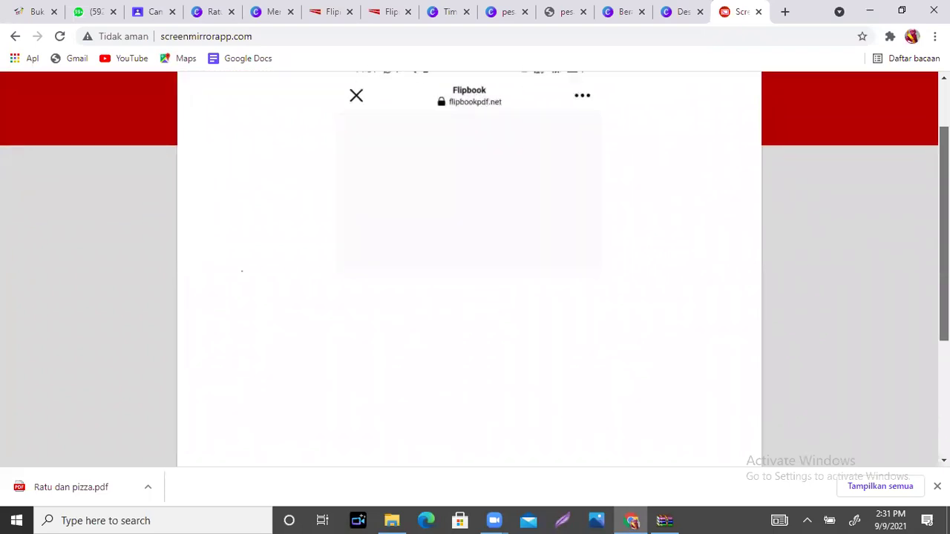
{"action": "scroll", "coordinate": [440, 223], "scroll_direction": "down", "scroll_amount": 1}
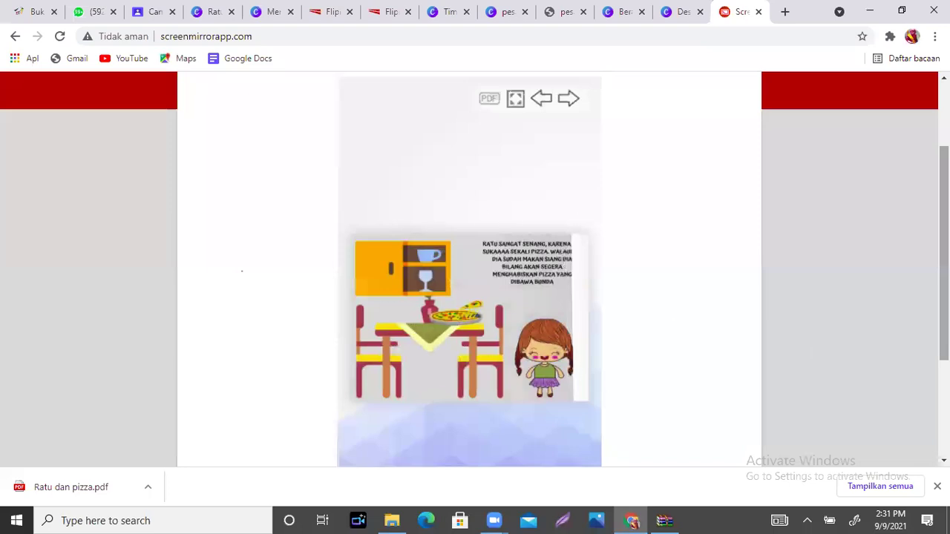
{"action": "scroll", "coordinate": [405, 398], "scroll_direction": "down", "scroll_amount": 3}
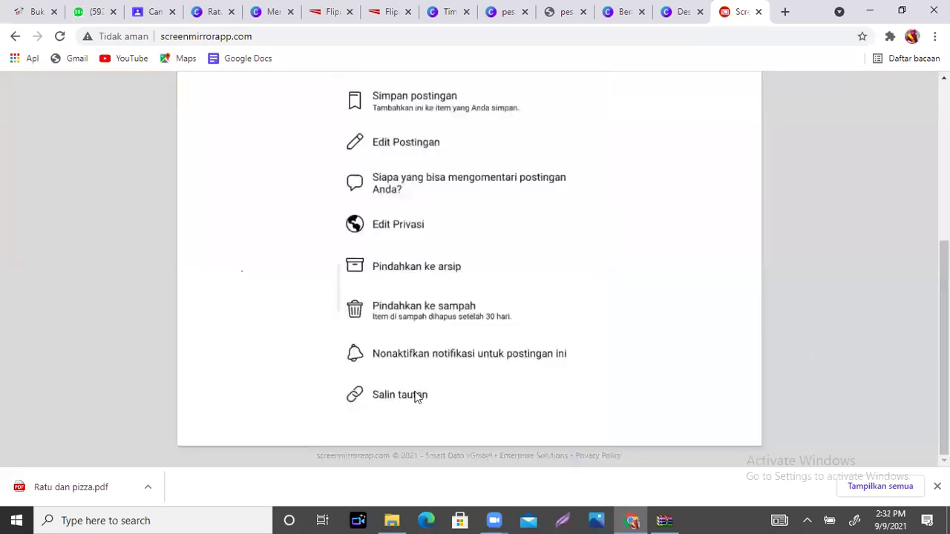
{"action": "left_click", "coordinate": [385, 390]}
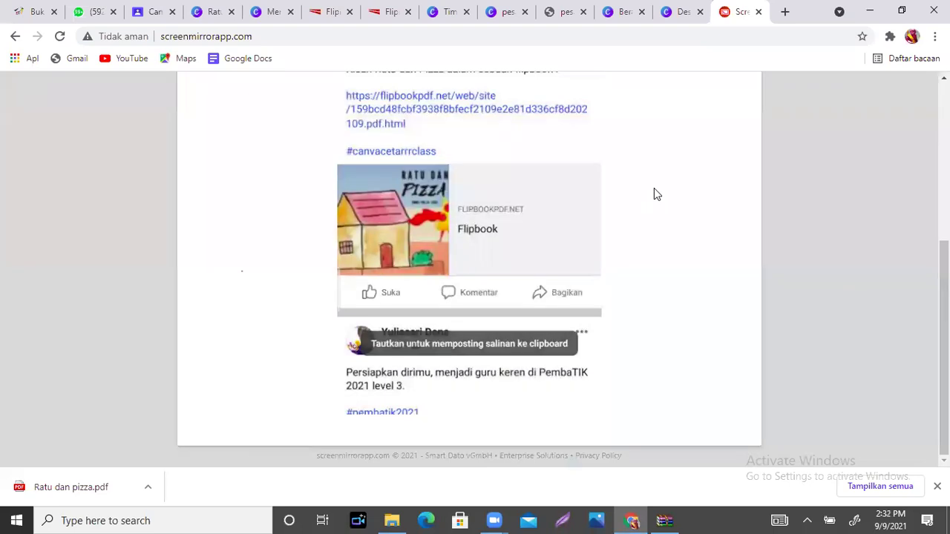
{"action": "scroll", "coordinate": [469, 267], "scroll_direction": "up", "scroll_amount": 2}
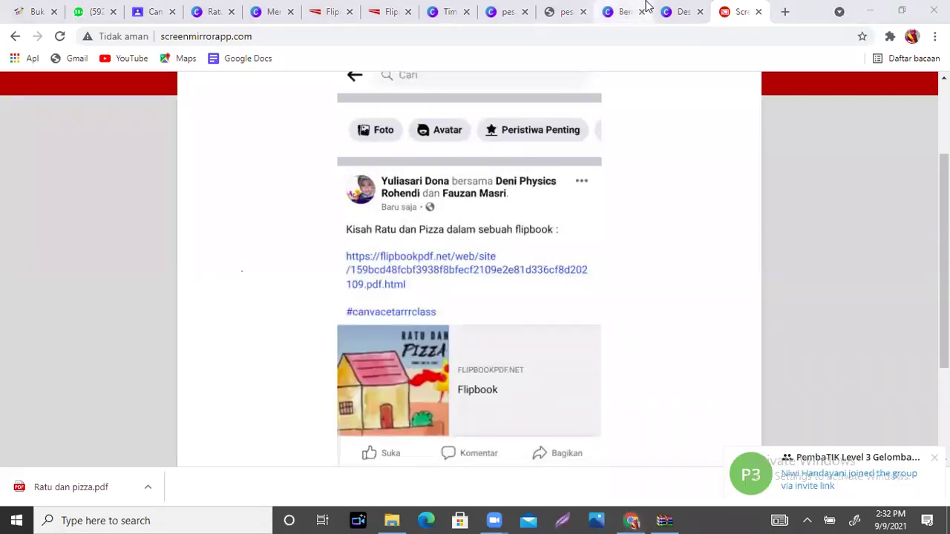
Check the Canva home page with its account menu closed, and return to the Screen Mirror page.
{"action": "left_click", "coordinate": [624, 12]}
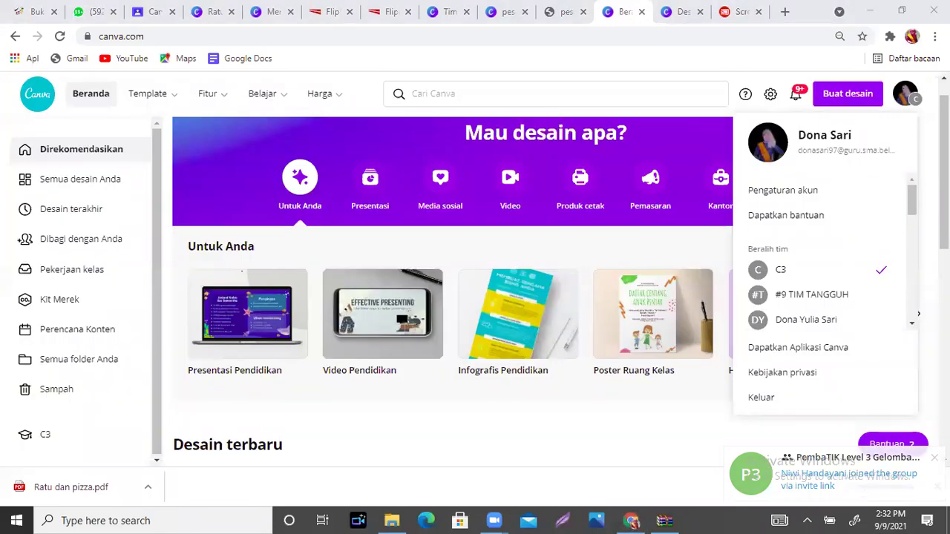
{"action": "key", "text": "Escape"}
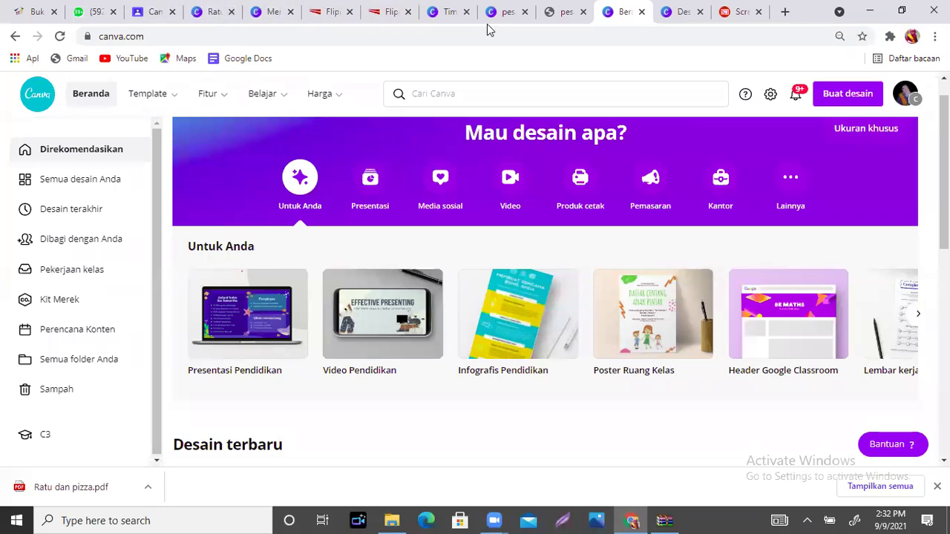
{"action": "left_click", "coordinate": [735, 12]}
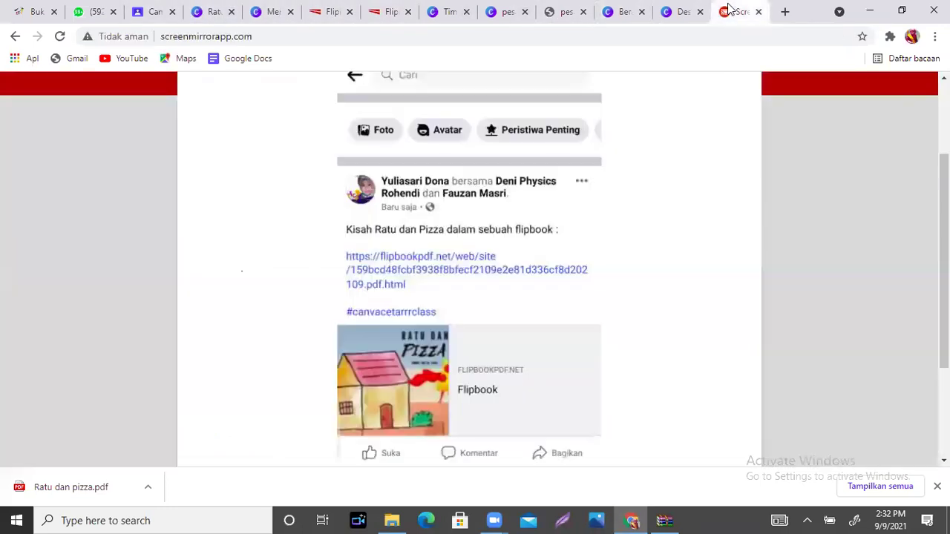
Examine the mirrored phone's post options, Facebook notifications, friend requests and the flipbook opened from Facebook.
{"action": "left_click", "coordinate": [582, 184]}
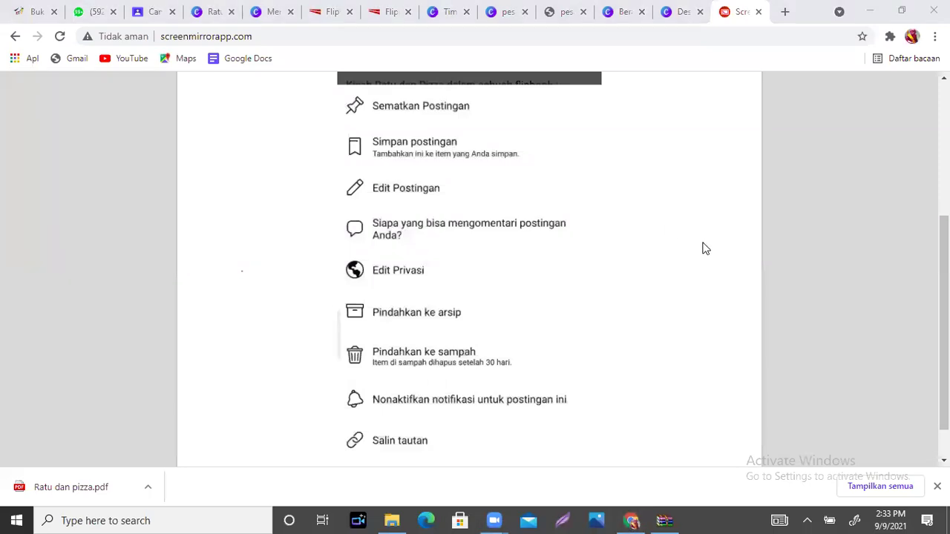
{"action": "left_click_drag", "start_coordinate": [944, 319], "coordinate": [945, 228]}
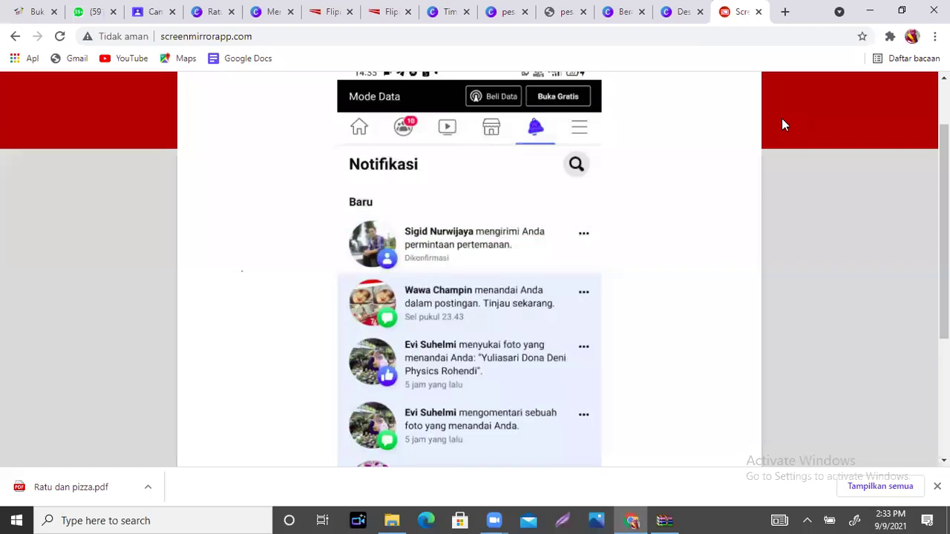
{"action": "left_click_drag", "start_coordinate": [944, 222], "coordinate": [944, 337]}
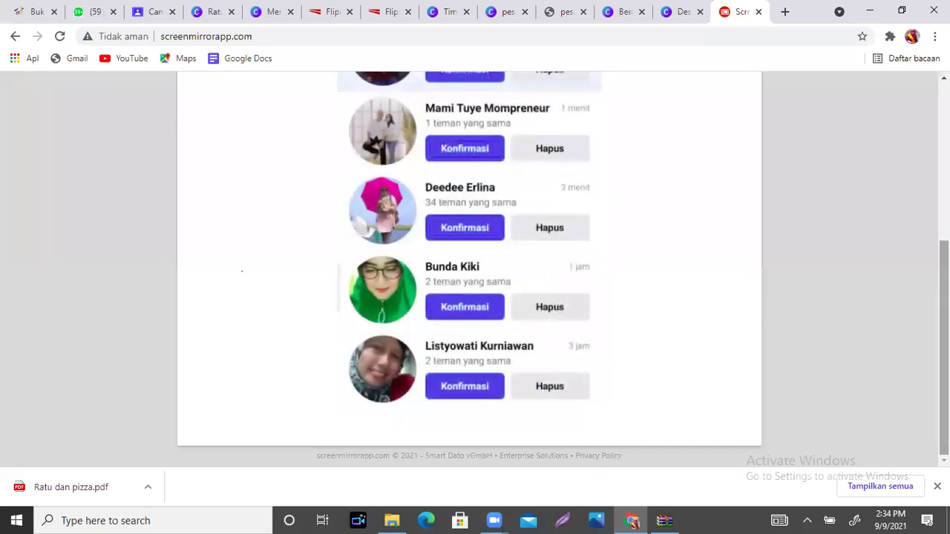
{"action": "scroll", "coordinate": [482, 285], "scroll_direction": "up", "scroll_amount": 4}
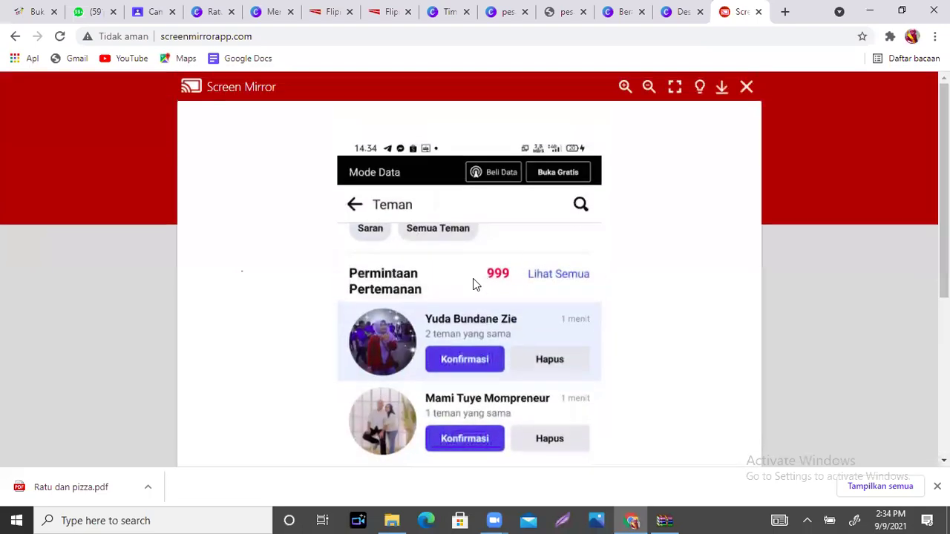
{"action": "scroll", "coordinate": [945, 193], "scroll_direction": "down", "scroll_amount": 1}
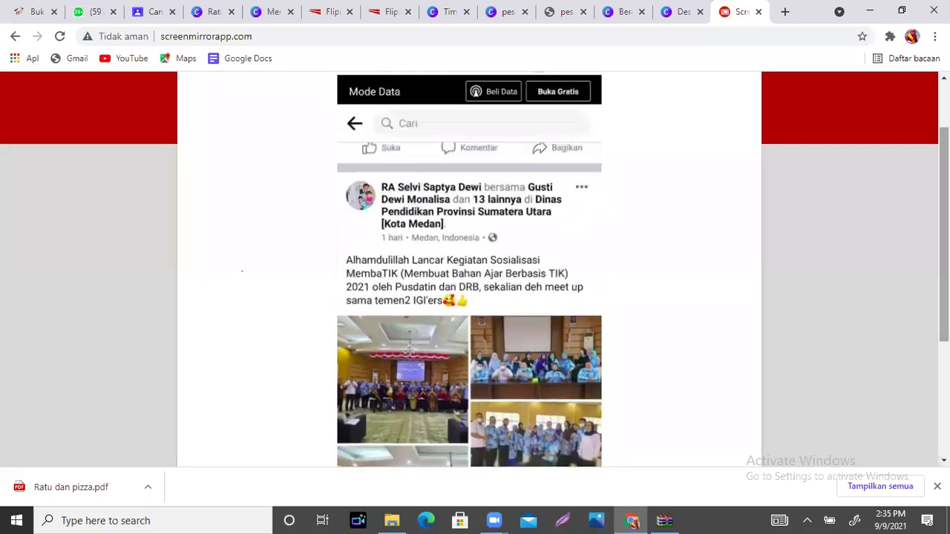
{"action": "scroll", "coordinate": [433, 148], "scroll_direction": "down", "scroll_amount": 2}
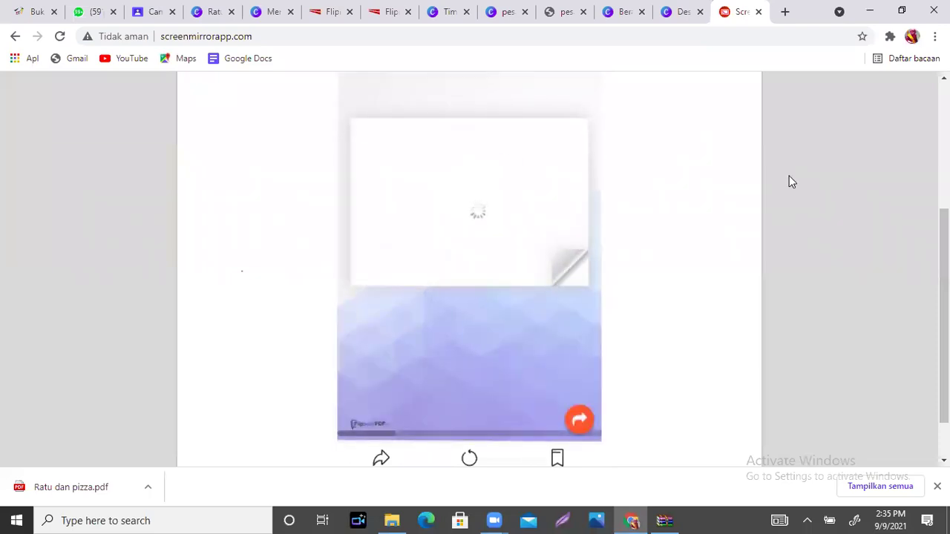
{"action": "scroll", "coordinate": [469, 297], "scroll_direction": "up", "scroll_amount": 1}
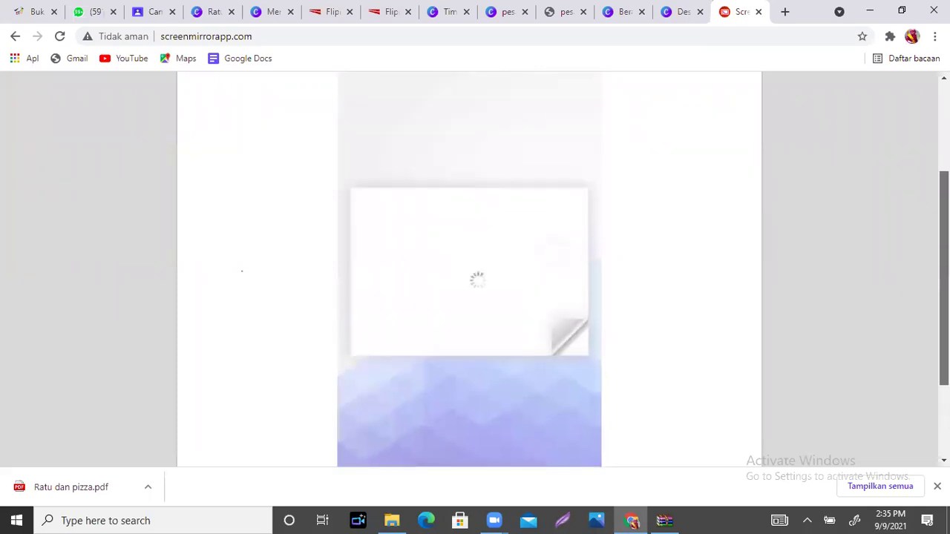
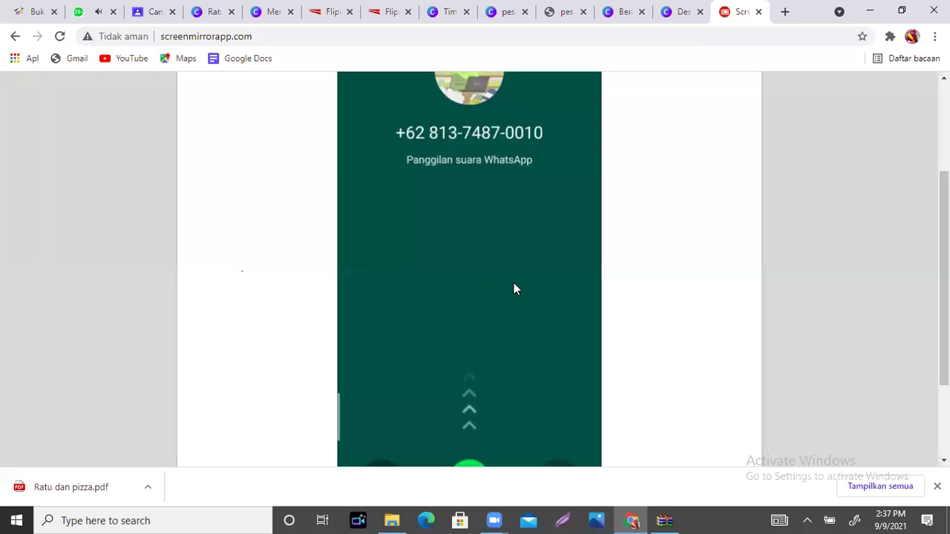
{"action": "scroll", "coordinate": [944, 282], "scroll_direction": "up", "scroll_amount": 1}
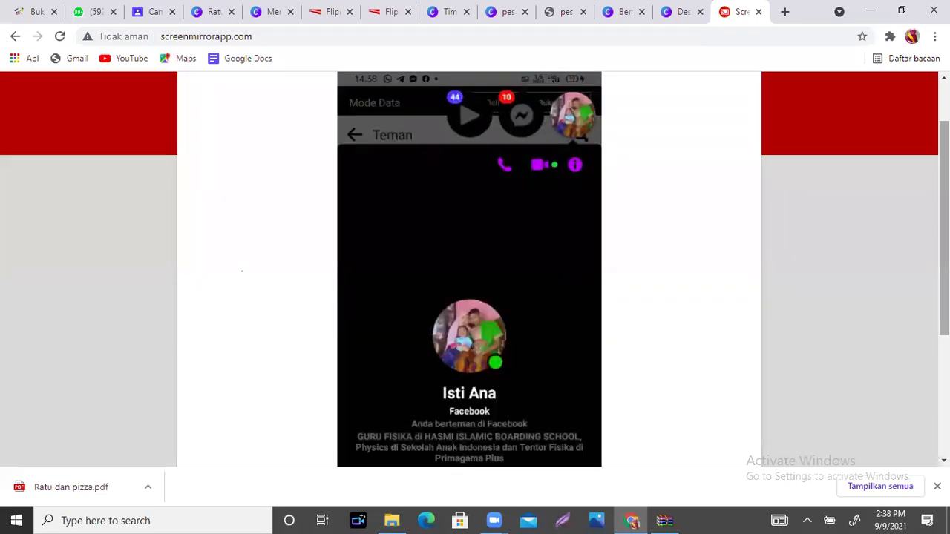
{"action": "scroll", "coordinate": [475, 268], "scroll_direction": "down", "scroll_amount": 3}
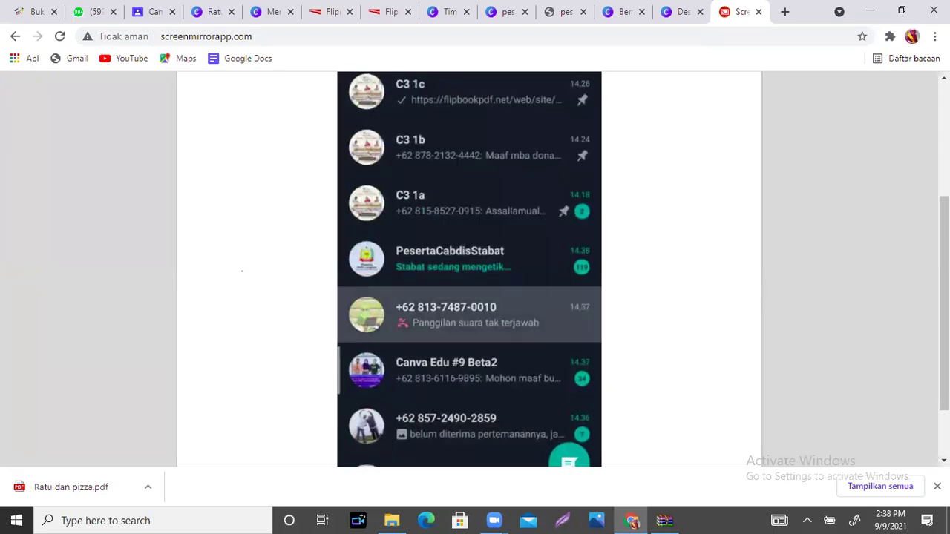
Return to the "Ratu dan pizza" design in Canva and review how the girl character appears across the story pages.
{"action": "left_click", "coordinate": [683, 13]}
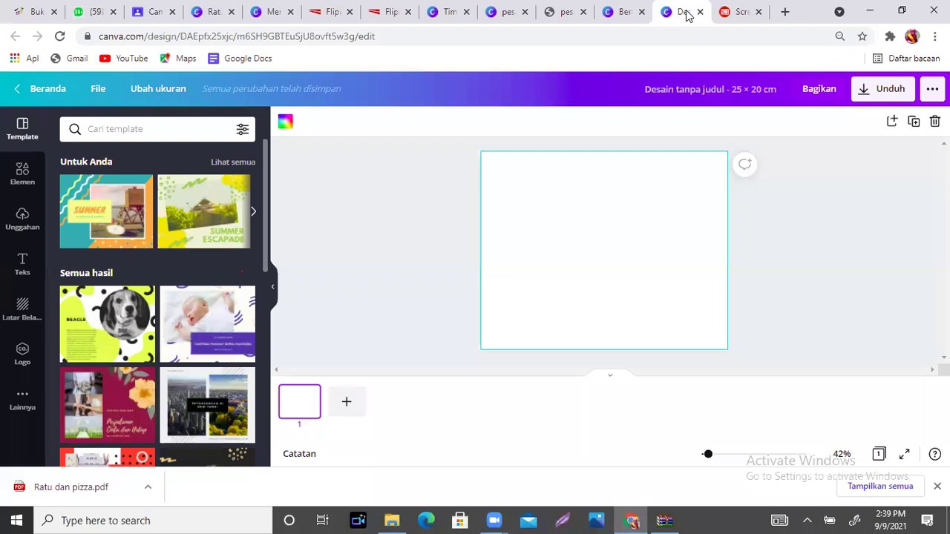
{"action": "left_click", "coordinate": [213, 11]}
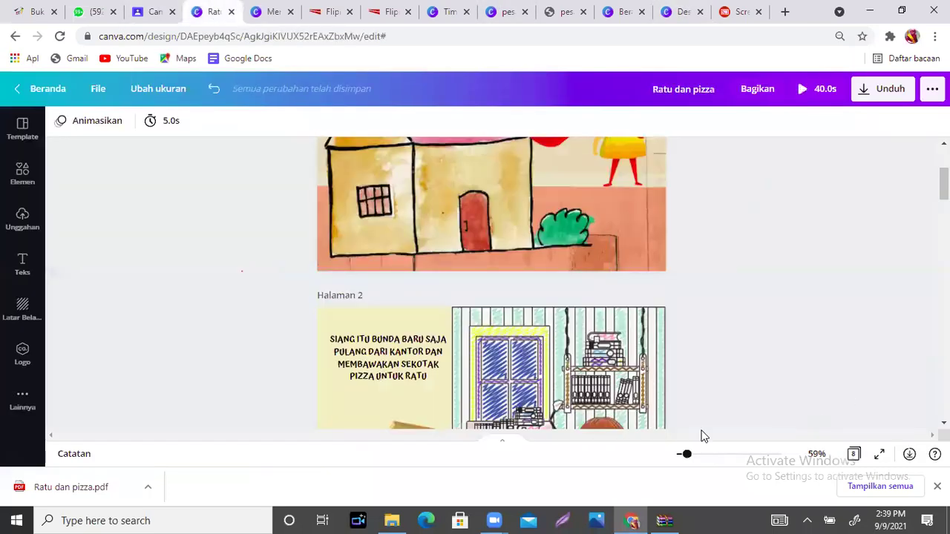
{"action": "left_click_drag", "start_coordinate": [687, 453], "coordinate": [684, 453]}
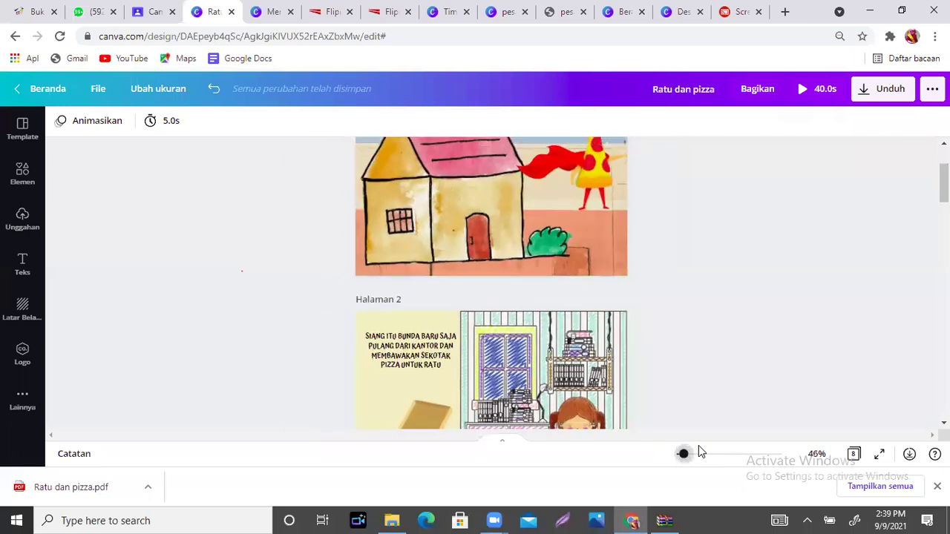
{"action": "scroll", "coordinate": [492, 282], "scroll_direction": "down", "scroll_amount": 8}
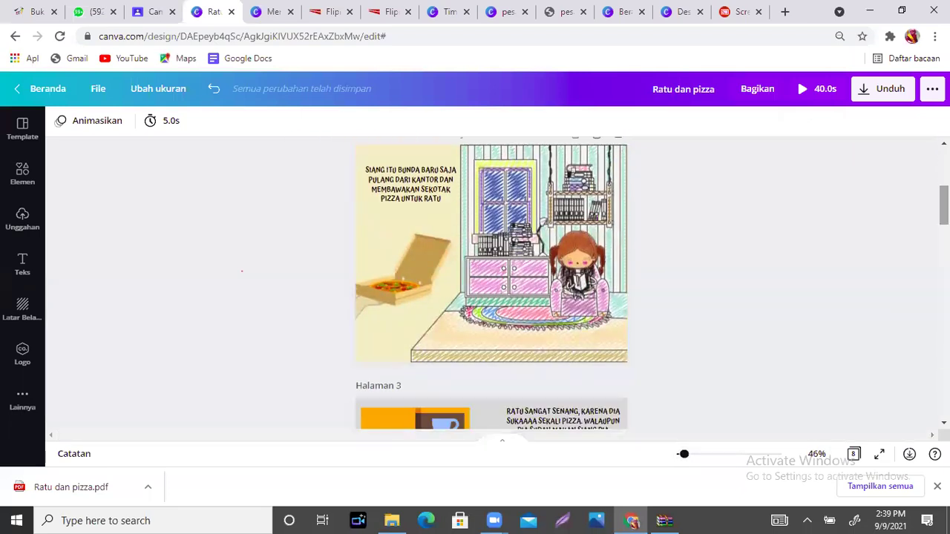
{"action": "scroll", "coordinate": [491, 282], "scroll_direction": "down", "scroll_amount": 9}
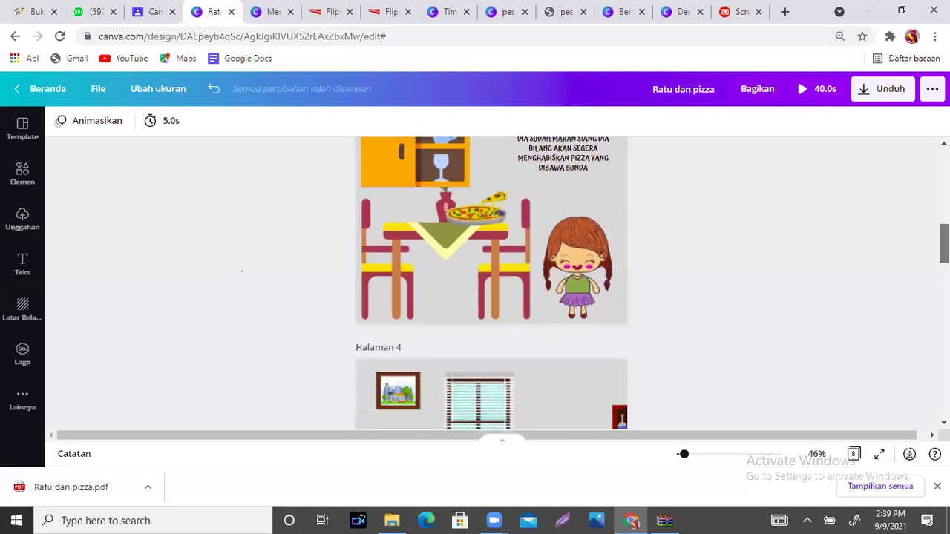
{"action": "scroll", "coordinate": [491, 282], "scroll_direction": "down", "scroll_amount": 6}
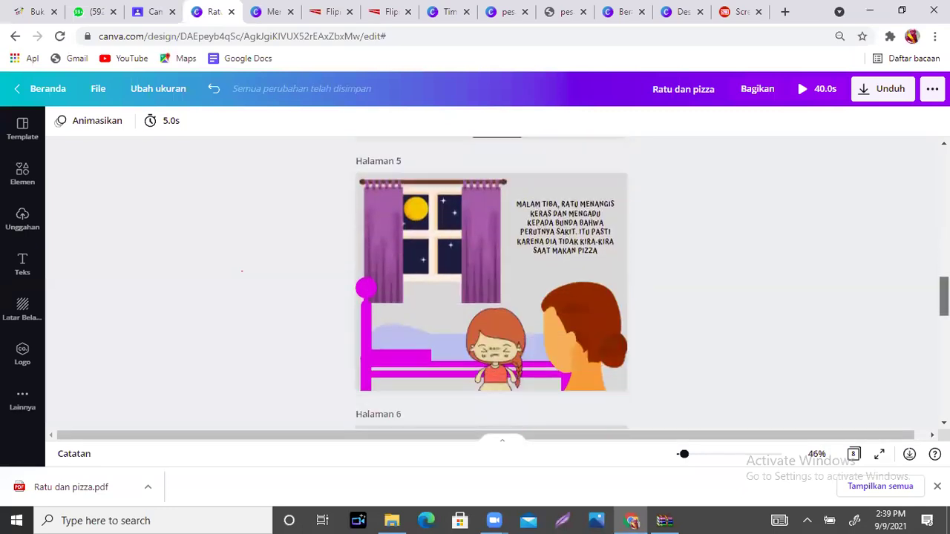
{"action": "scroll", "coordinate": [491, 282], "scroll_direction": "down", "scroll_amount": 5}
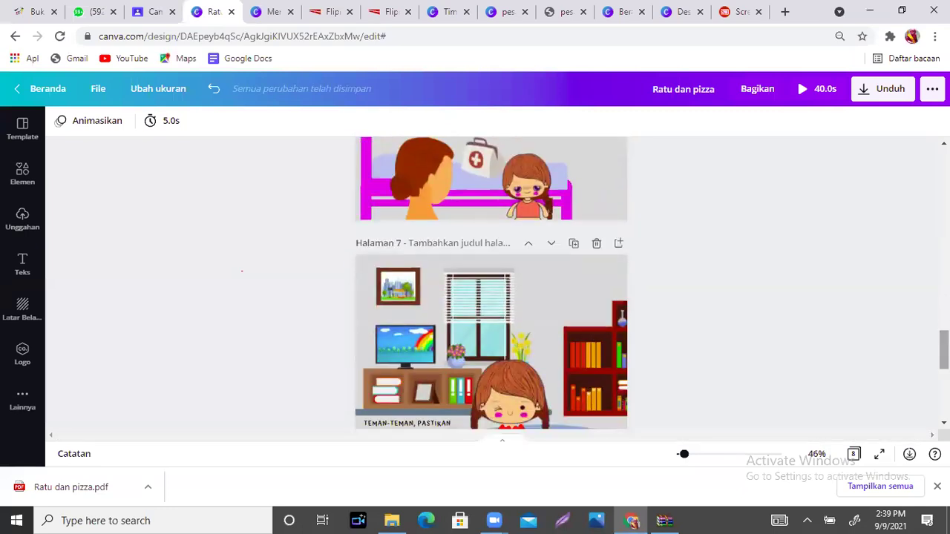
{"action": "scroll", "coordinate": [492, 282], "scroll_direction": "down", "scroll_amount": 6}
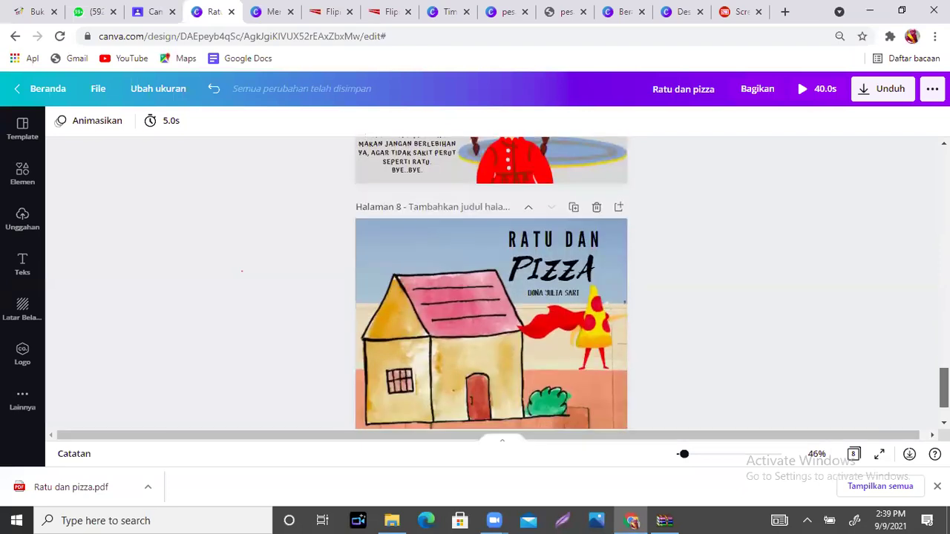
{"action": "key", "text": "Home"}
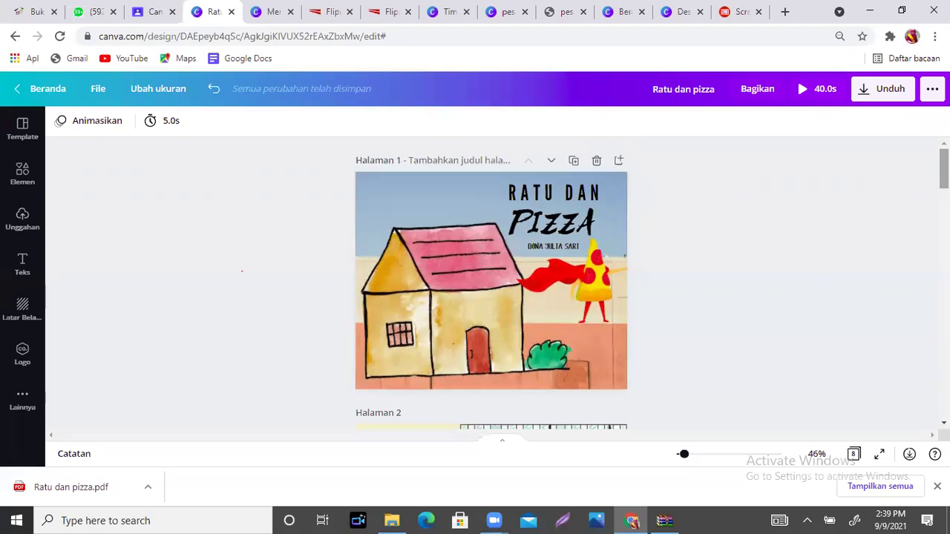
{"action": "scroll", "coordinate": [491, 282], "scroll_direction": "down", "scroll_amount": 3}
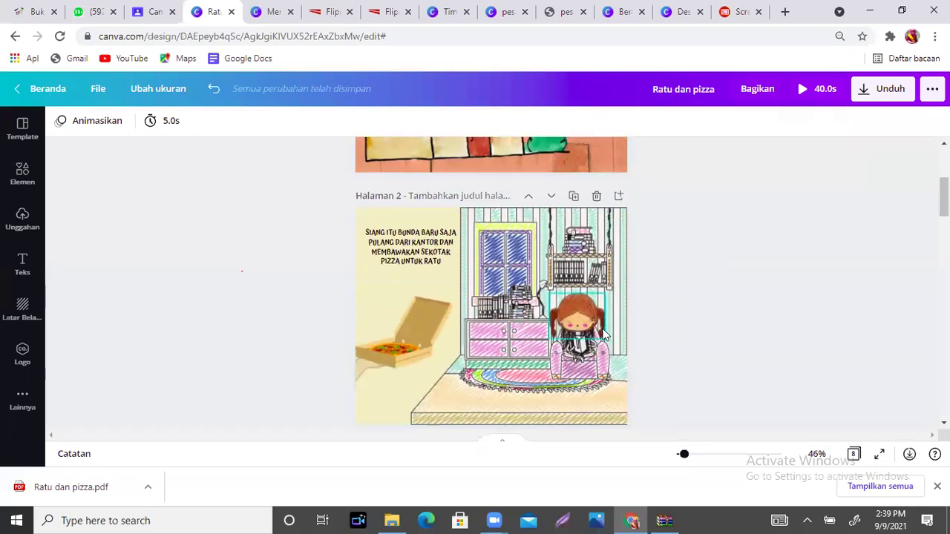
{"action": "scroll", "coordinate": [491, 282], "scroll_direction": "down", "scroll_amount": 5}
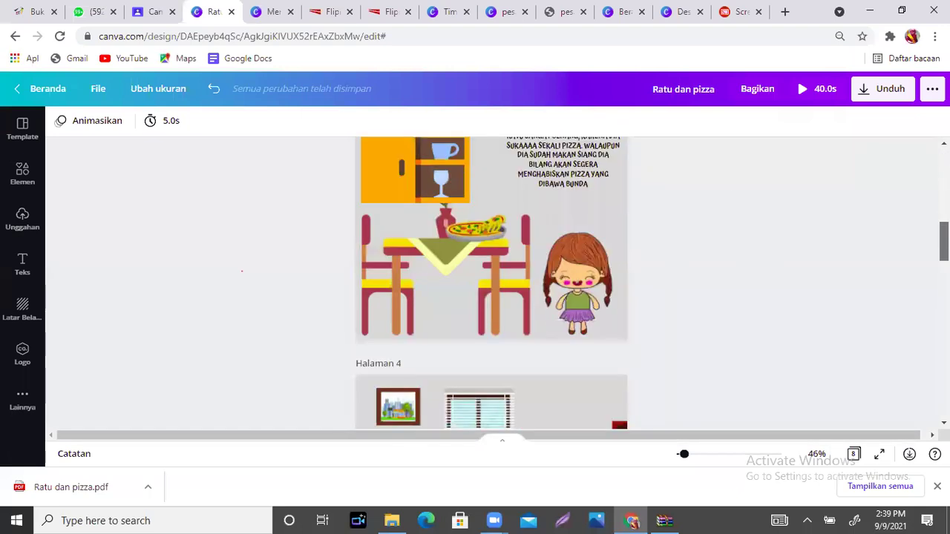
{"action": "scroll", "coordinate": [491, 282], "scroll_direction": "down", "scroll_amount": 5}
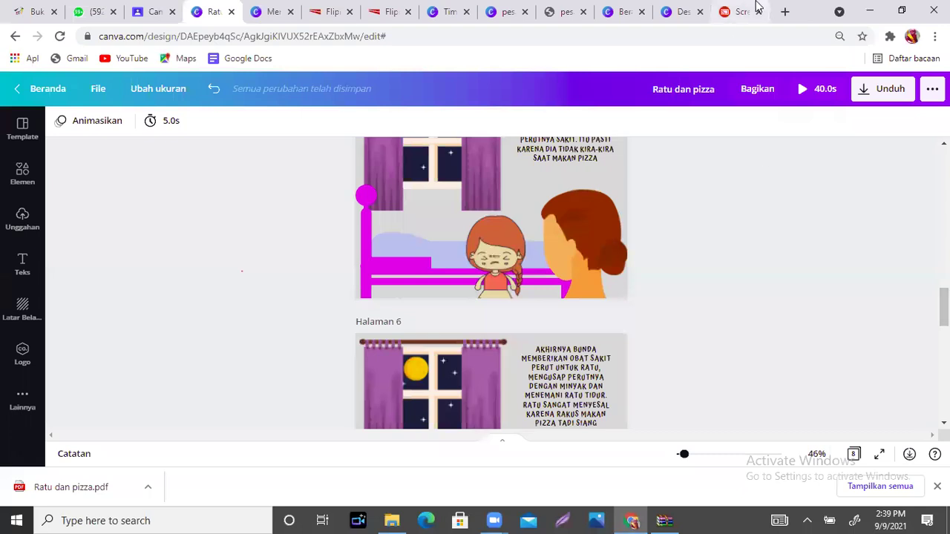
Switch to the blank 25 × 20 cm design and search the templates for "rambut kepang".
{"action": "left_click", "coordinate": [681, 11]}
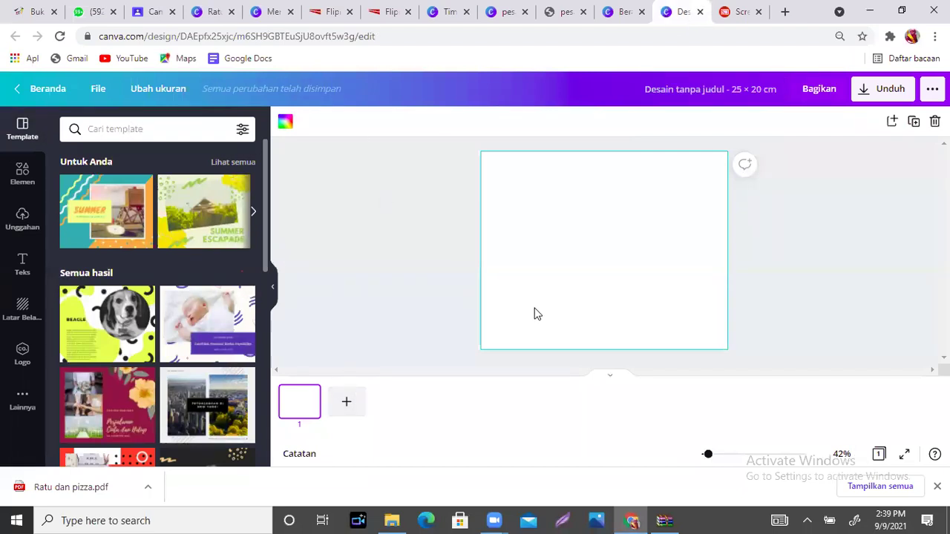
{"action": "left_click", "coordinate": [166, 134]}
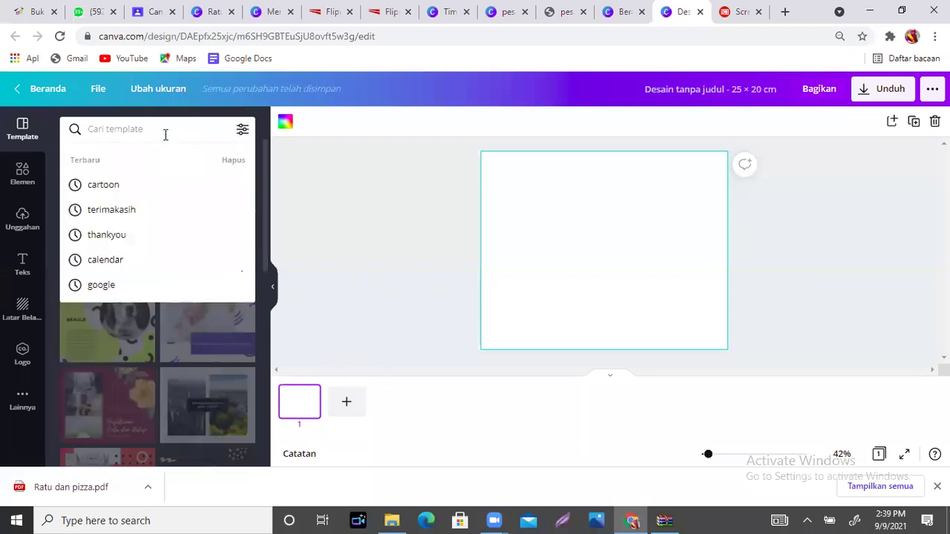
{"action": "type", "text": "anak"}
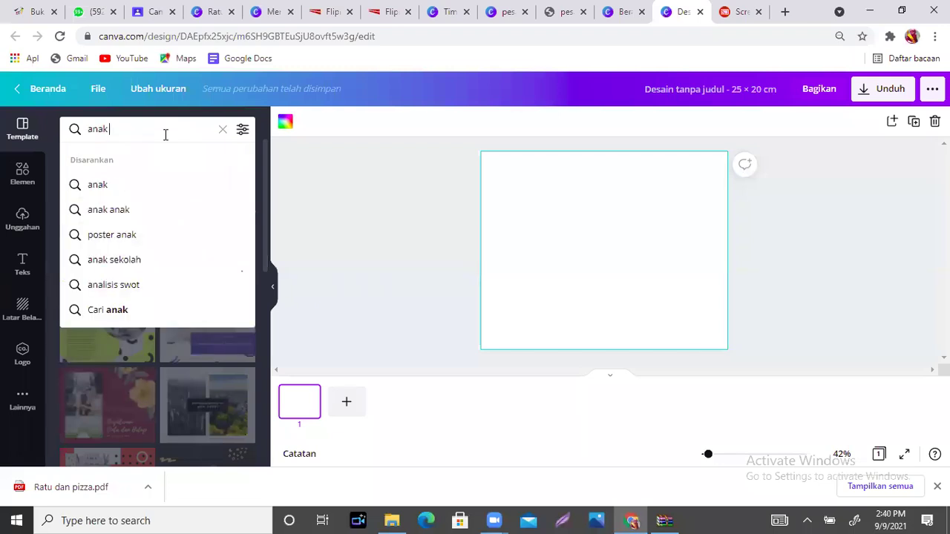
{"action": "key", "text": "BackSpace"}
{"action": "key", "text": "BackSpace"}
{"action": "key", "text": "BackSpace"}
{"action": "key", "text": "BackSpace"}
{"action": "type", "text": "rambut "}
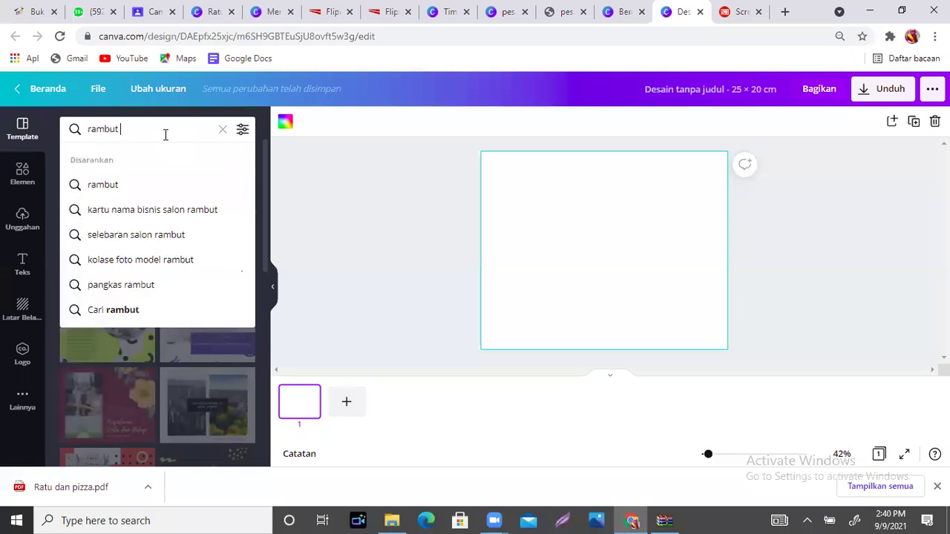
{"action": "type", "text": "kepang"}
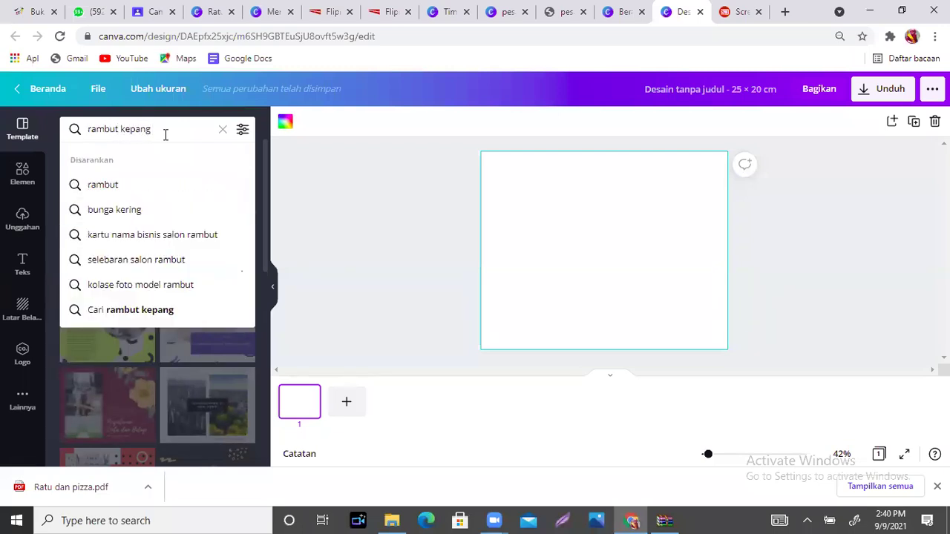
{"action": "key", "text": "Return"}
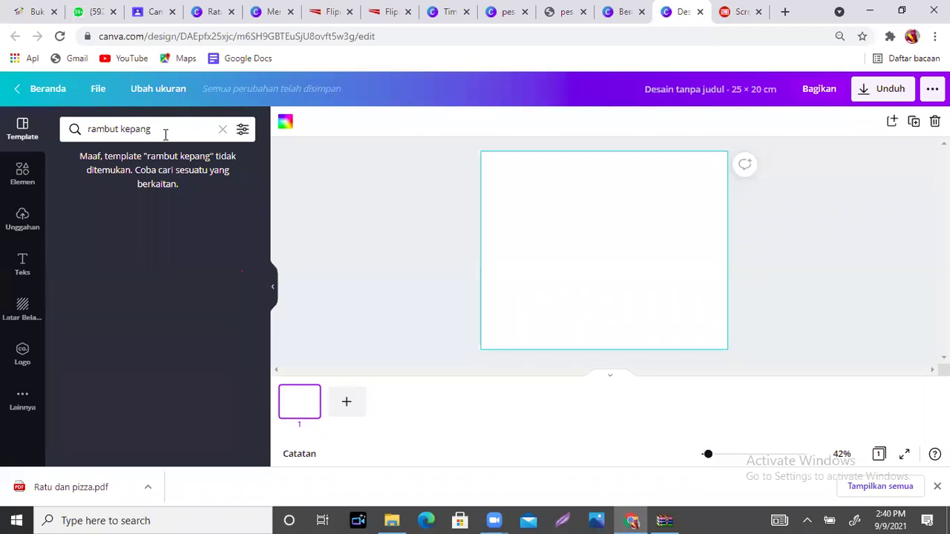
Search the Canva elements for "RAMBUT KEPANG" and restrict the results to graphics.
{"action": "left_click", "coordinate": [17, 178]}
{"action": "left_click", "coordinate": [156, 130]}
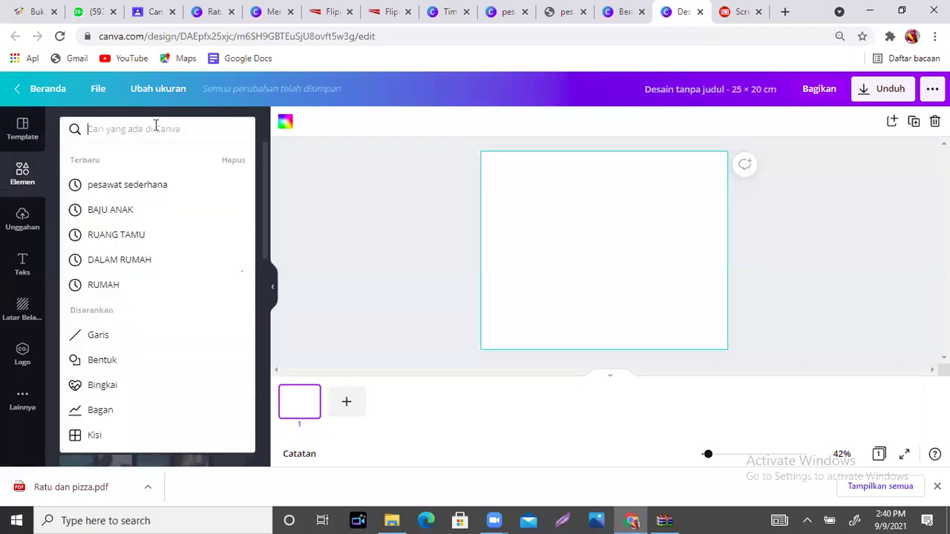
{"action": "type", "text": "rambut"}
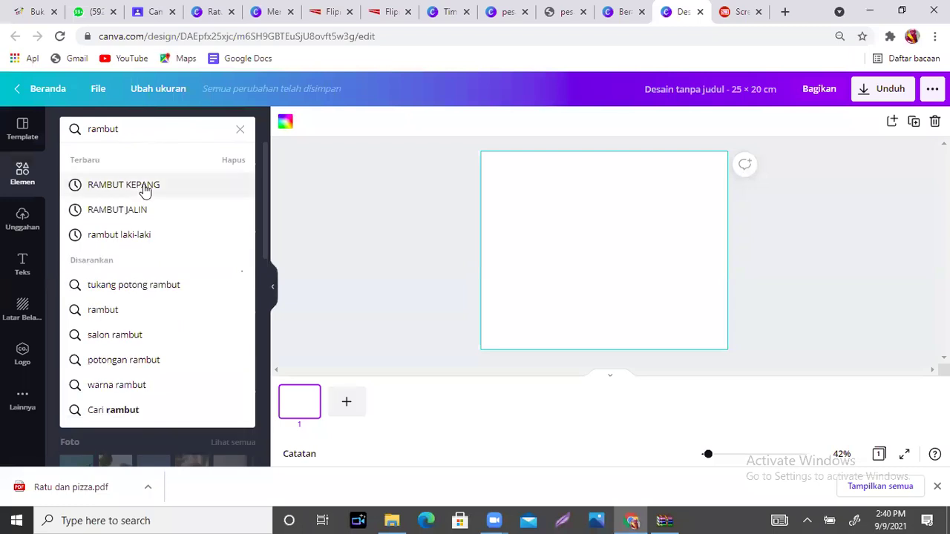
{"action": "left_click", "coordinate": [146, 191]}
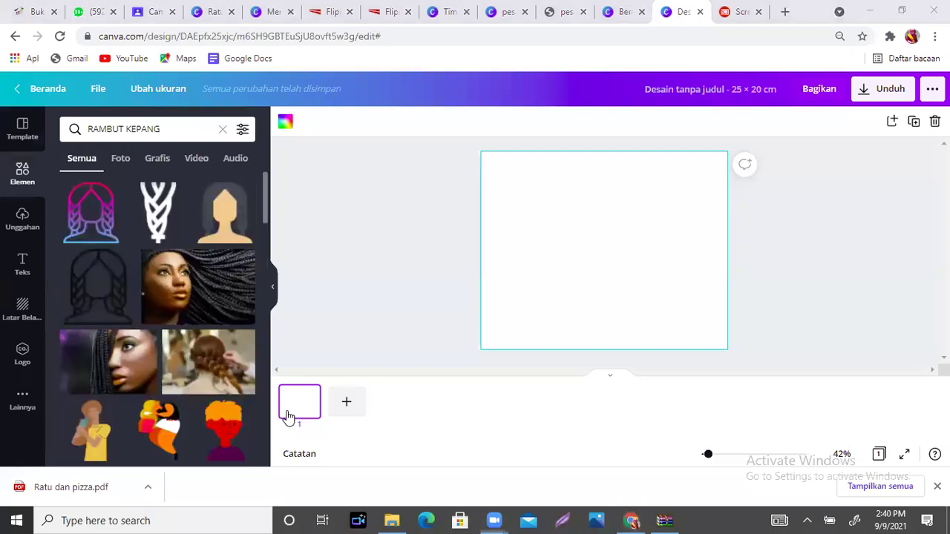
{"action": "left_click", "coordinate": [158, 159]}
Look through the braided-hair graphics for girl characters drawn in the same style.
{"action": "left_click_drag", "start_coordinate": [266, 178], "coordinate": [273, 332]}
{"action": "left_click_drag", "start_coordinate": [267, 321], "coordinate": [270, 391]}
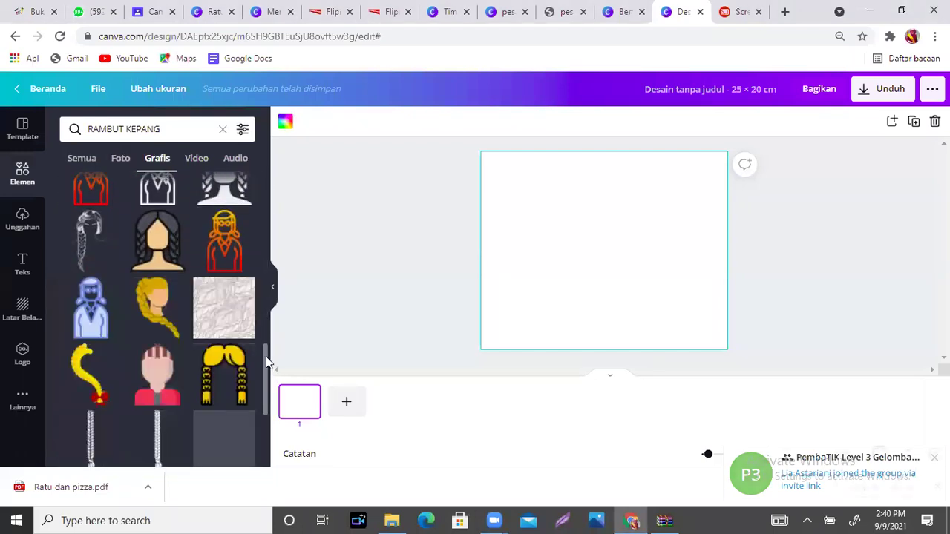
{"action": "scroll", "coordinate": [266, 358], "scroll_direction": "down", "scroll_amount": 3}
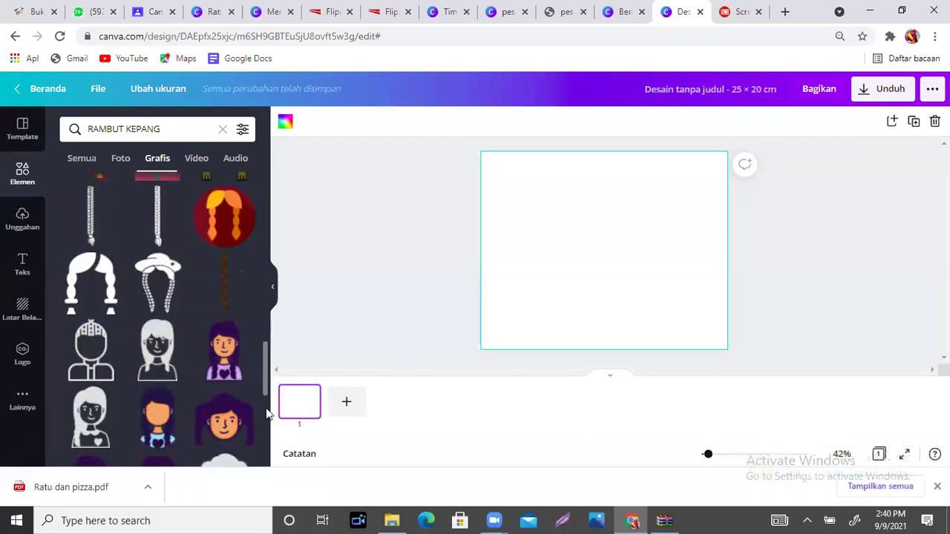
{"action": "mouse_move", "coordinate": [238, 343]}
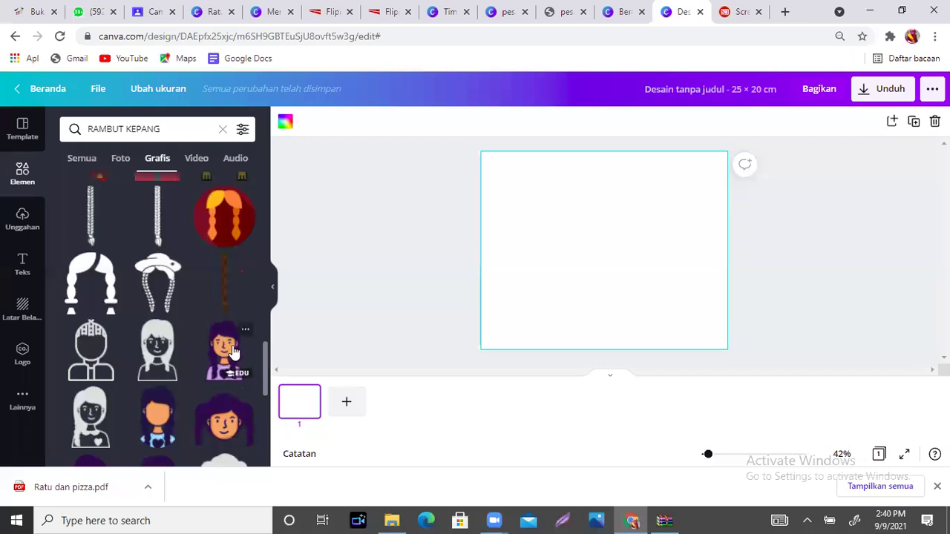
{"action": "left_click_drag", "start_coordinate": [266, 351], "coordinate": [266, 390]}
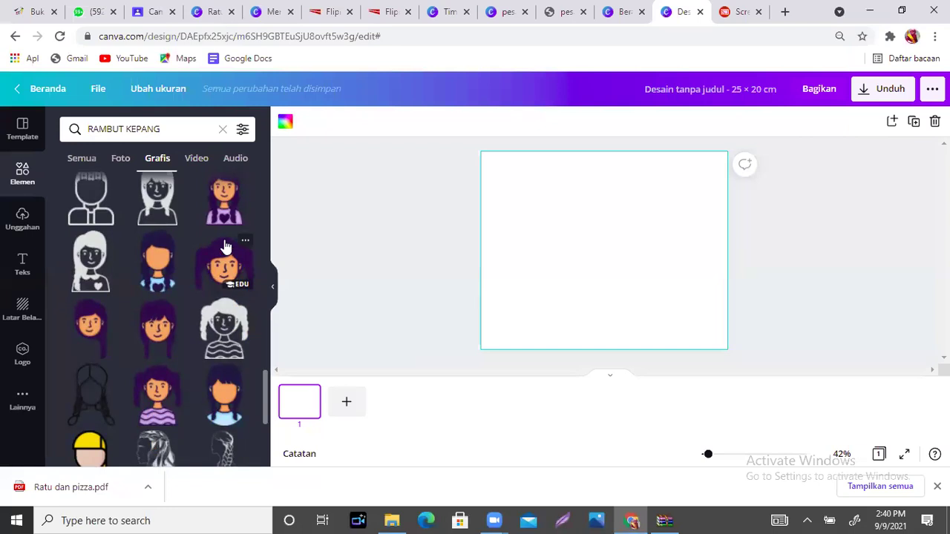
{"action": "mouse_move", "coordinate": [113, 343]}
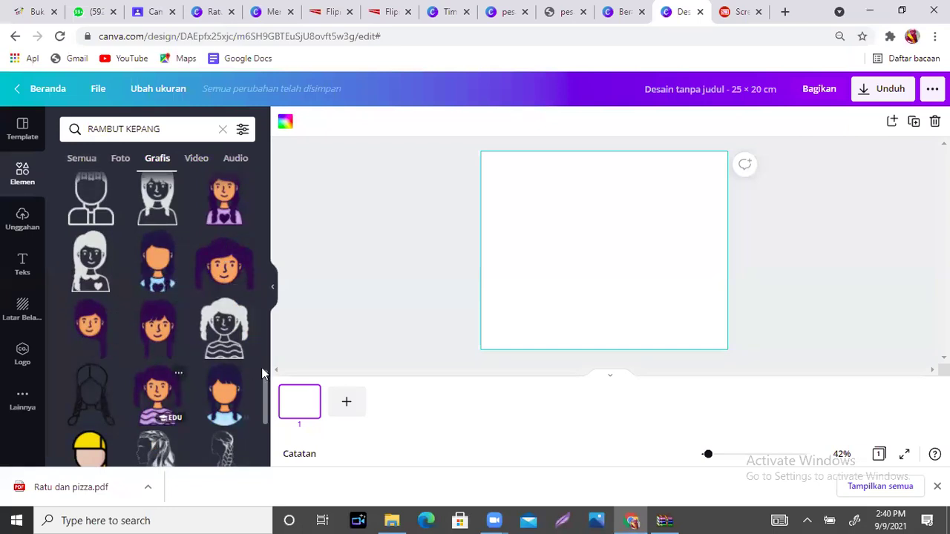
{"action": "scroll", "coordinate": [264, 384], "scroll_direction": "down", "scroll_amount": 5}
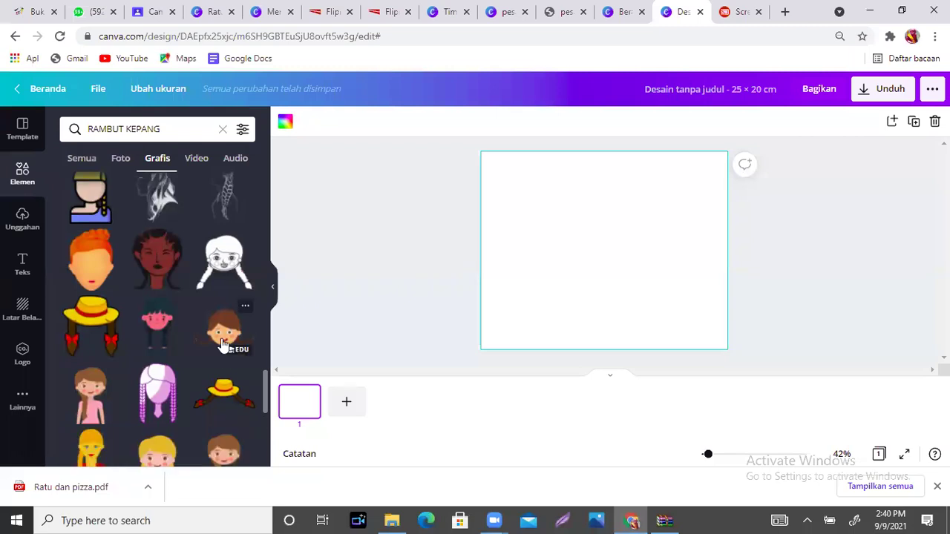
{"action": "scroll", "coordinate": [264, 375], "scroll_direction": "down", "scroll_amount": 2}
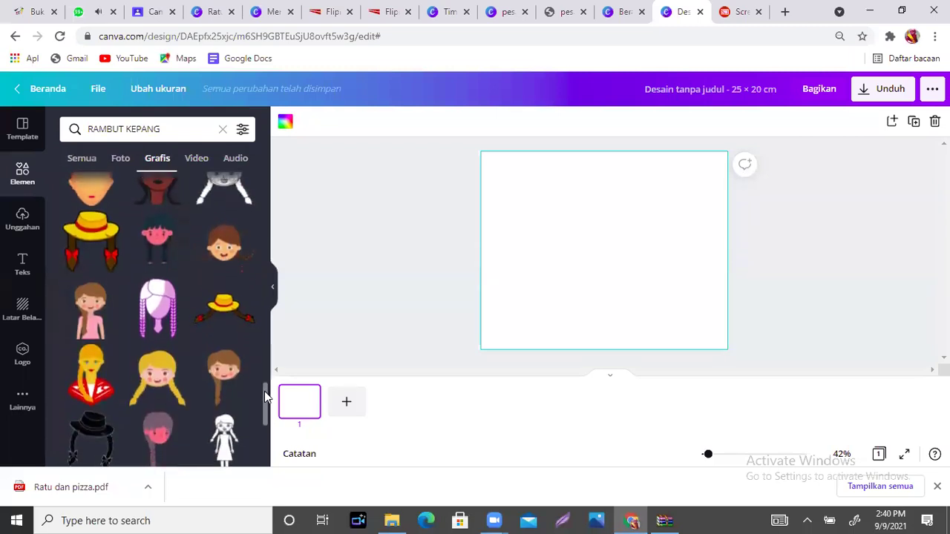
{"action": "scroll", "coordinate": [265, 401], "scroll_direction": "down", "scroll_amount": 3}
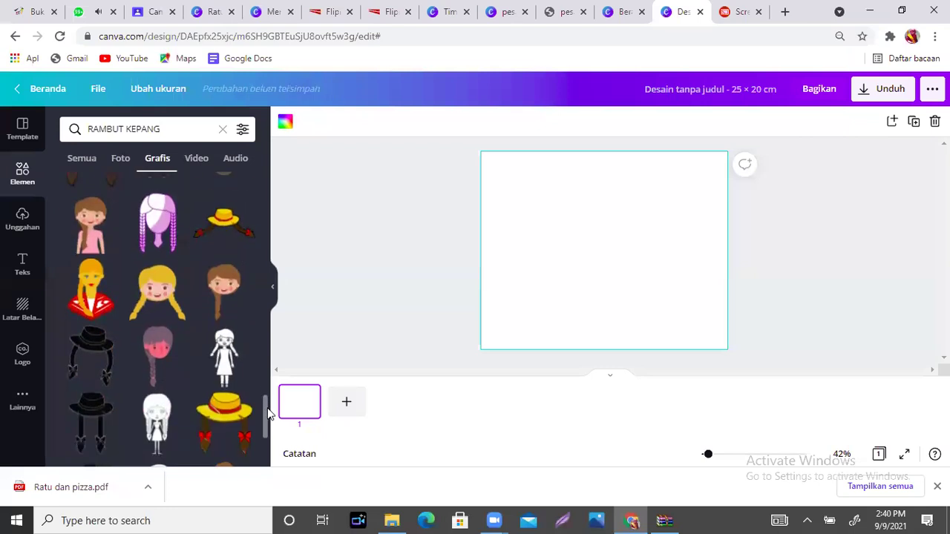
{"action": "scroll", "coordinate": [266, 401], "scroll_direction": "up", "scroll_amount": 1}
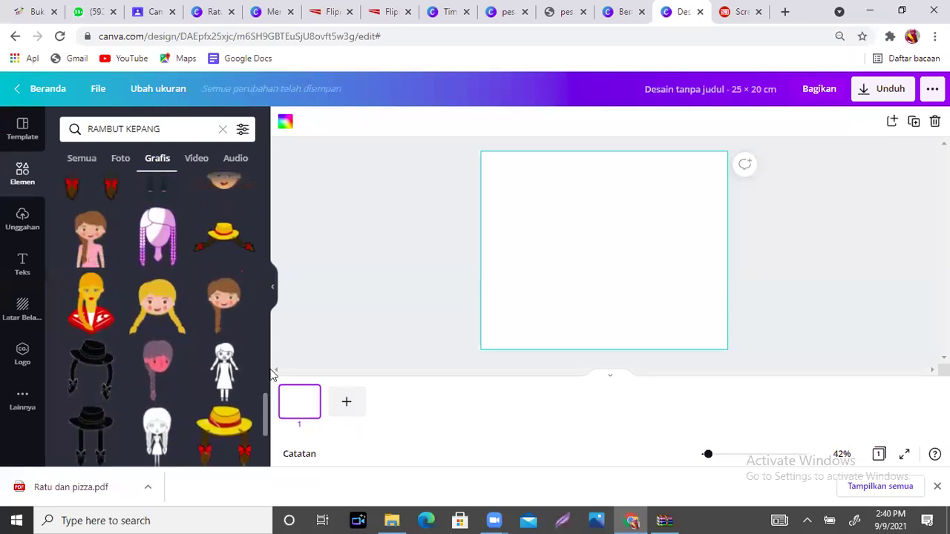
{"action": "left_click_drag", "start_coordinate": [266, 398], "coordinate": [262, 379]}
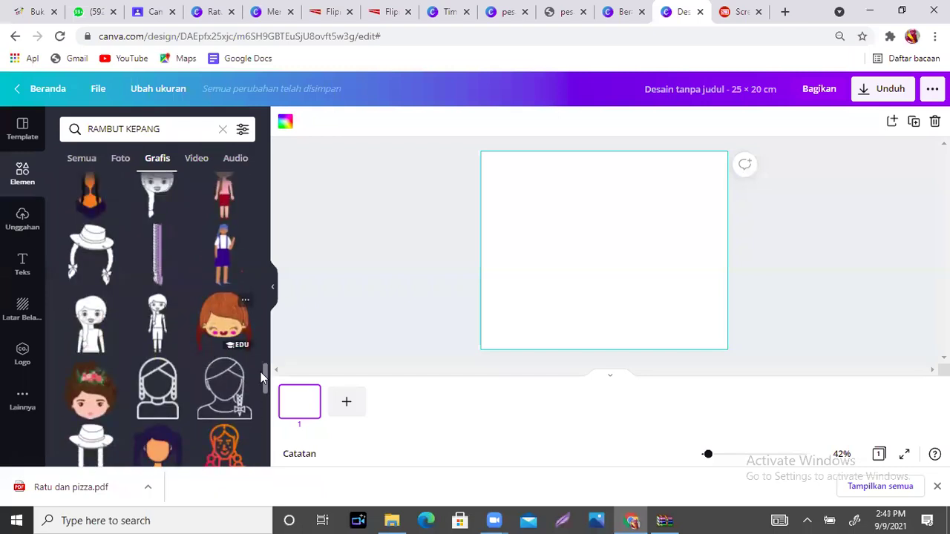
{"action": "left_click_drag", "start_coordinate": [269, 379], "coordinate": [273, 417]}
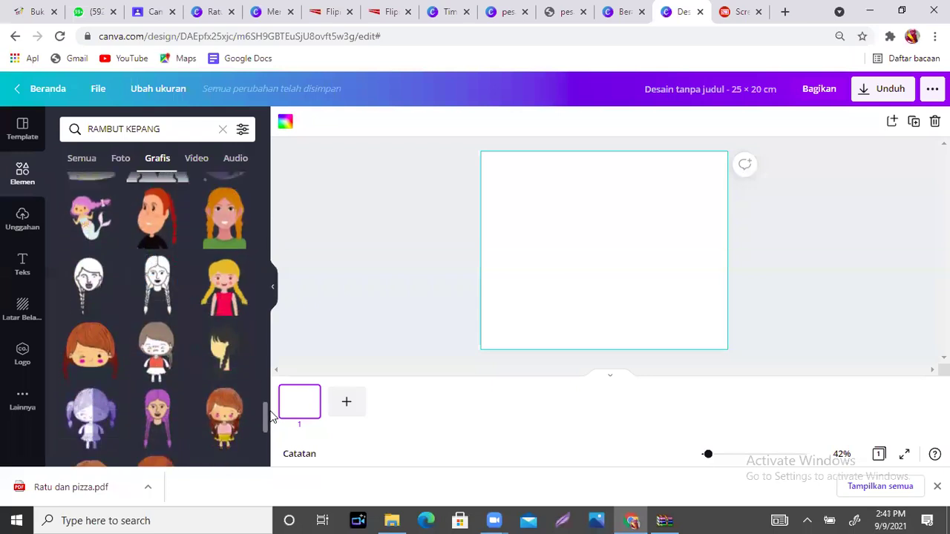
Try the brown-haired side-braid girl in a red top on the page, without and with glasses, removing each one again.
{"action": "left_click", "coordinate": [157, 350]}
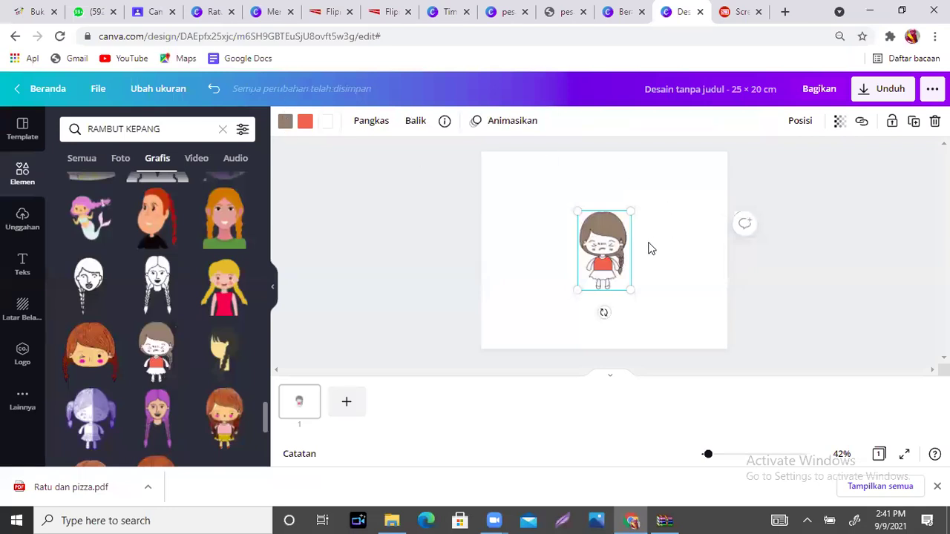
{"action": "key", "text": "Delete"}
{"action": "left_click_drag", "start_coordinate": [266, 405], "coordinate": [266, 426]}
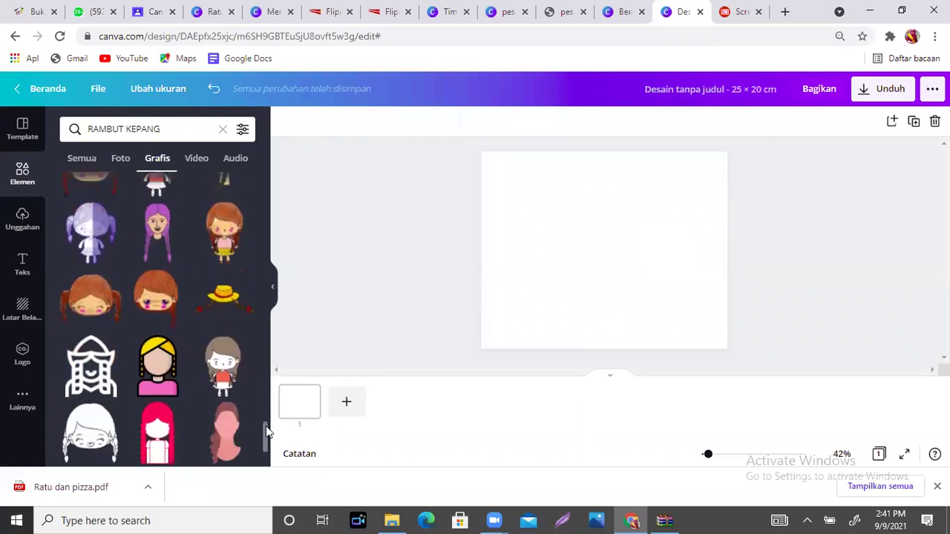
{"action": "scroll", "coordinate": [266, 428], "scroll_direction": "down", "scroll_amount": 3}
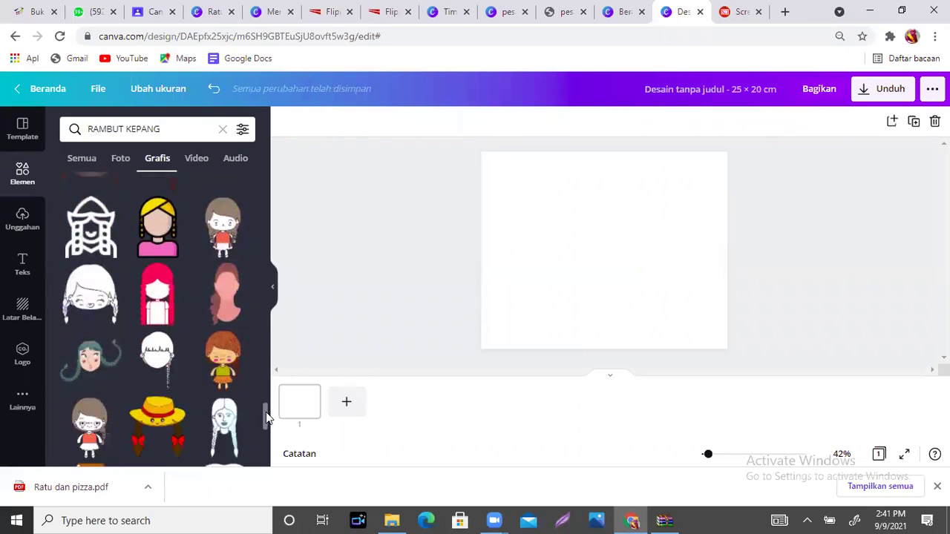
{"action": "left_click_drag", "start_coordinate": [265, 415], "coordinate": [266, 426]}
{"action": "left_click", "coordinate": [88, 297]}
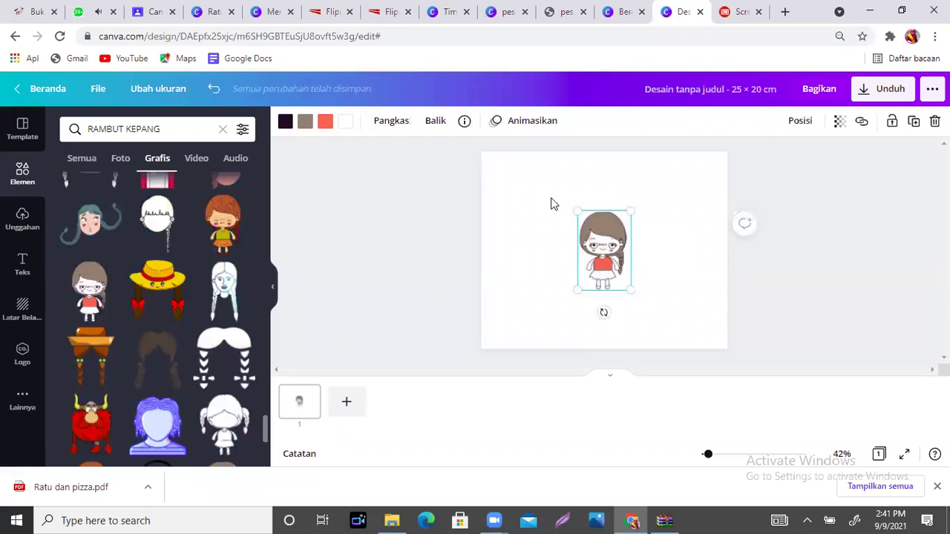
{"action": "key", "text": "Delete"}
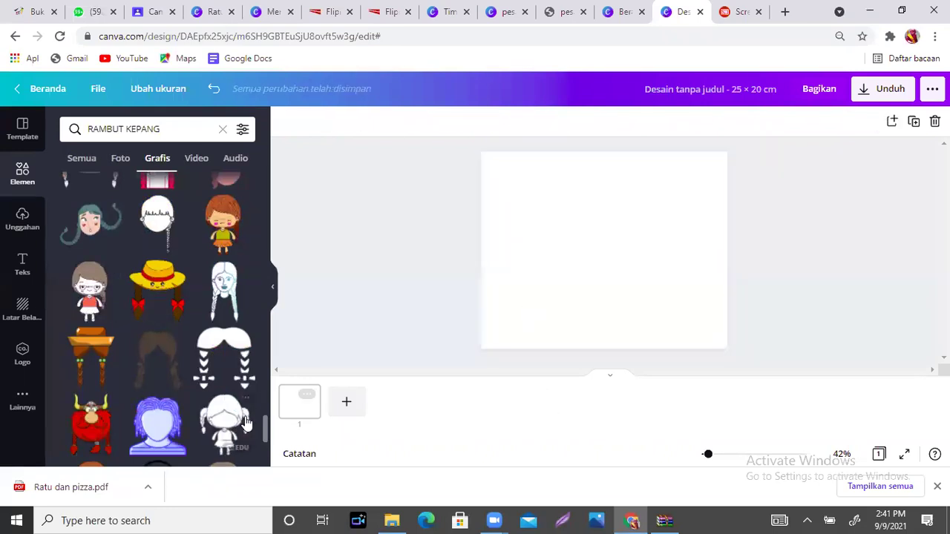
Try the uncoloured faceless girl with two braids on the page, enlarge and reposition her, and delete her again.
{"action": "left_click_drag", "start_coordinate": [263, 423], "coordinate": [263, 431]}
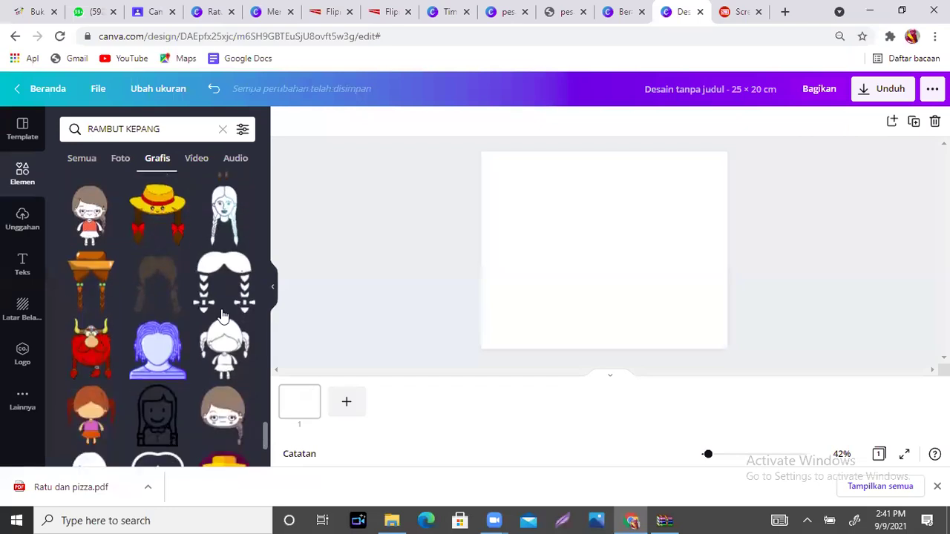
{"action": "left_click", "coordinate": [231, 349]}
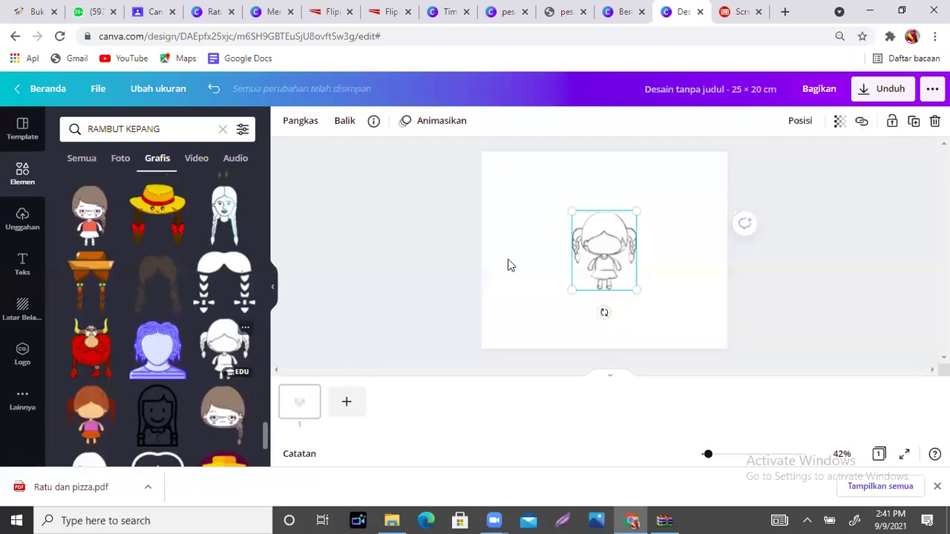
{"action": "left_click_drag", "start_coordinate": [572, 211], "coordinate": [494, 174]}
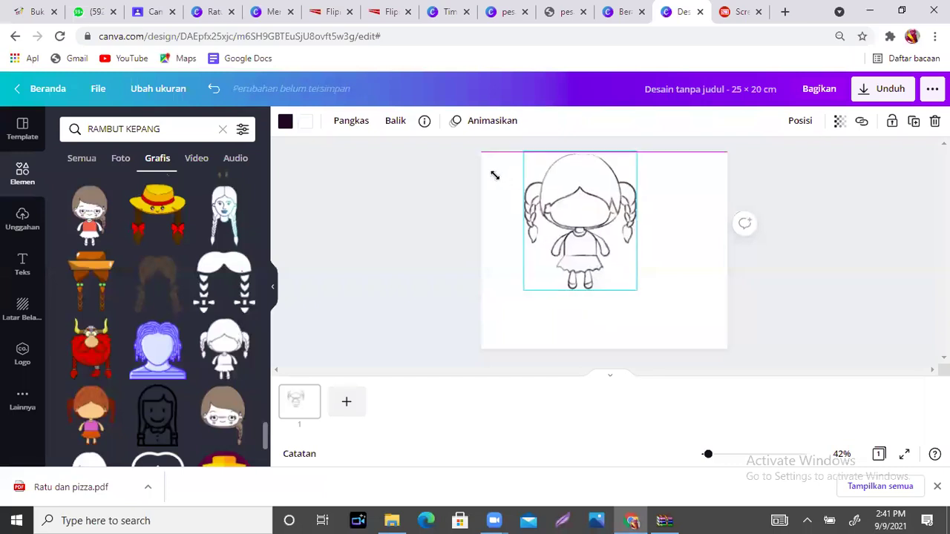
{"action": "left_click_drag", "start_coordinate": [599, 238], "coordinate": [581, 281]}
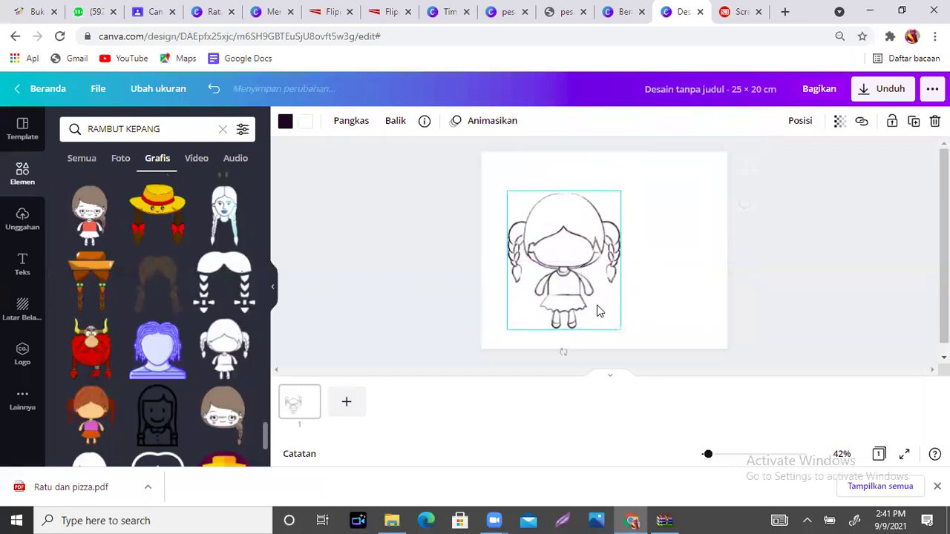
{"action": "left_click_drag", "start_coordinate": [615, 323], "coordinate": [610, 304]}
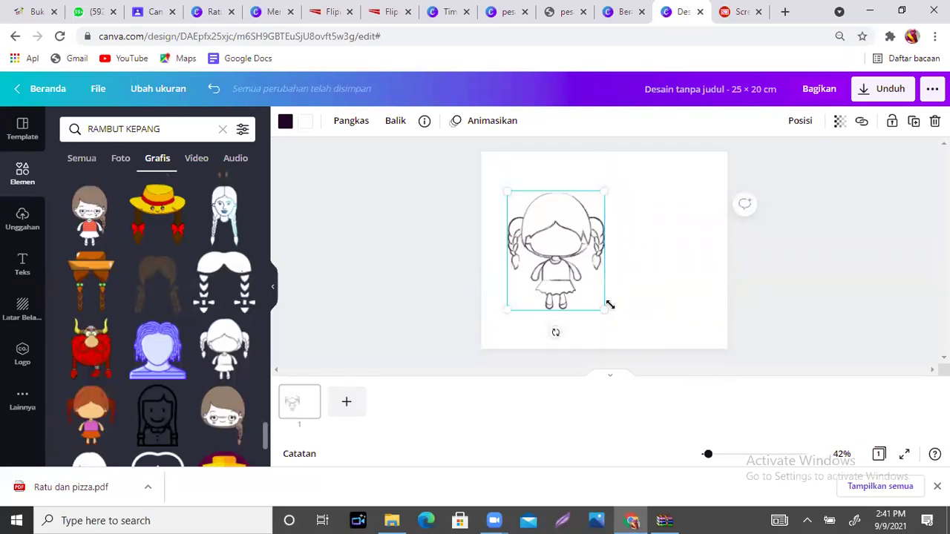
{"action": "key", "text": "Delete"}
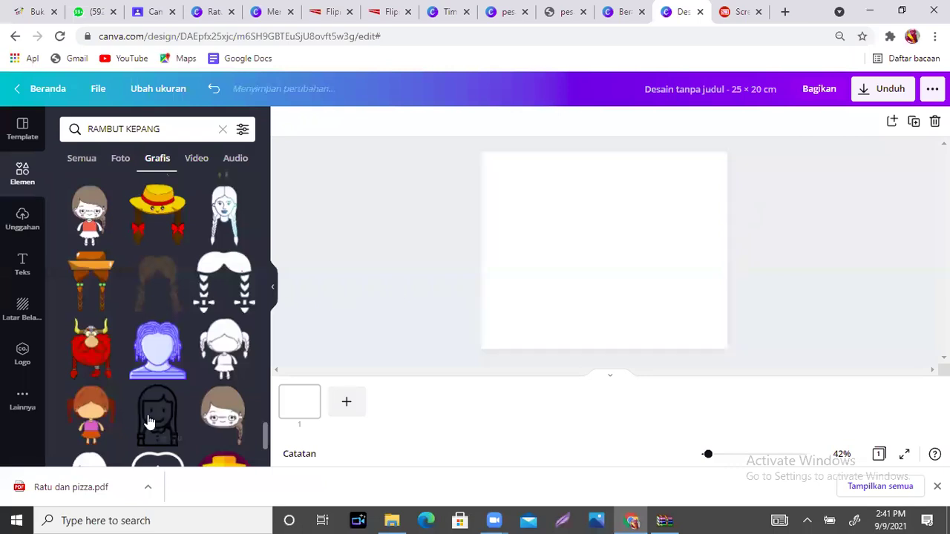
Add the faceless red-haired girl with two braids, purple top and orange skirt, and enlarge her in the middle of the page.
{"action": "left_click", "coordinate": [87, 417]}
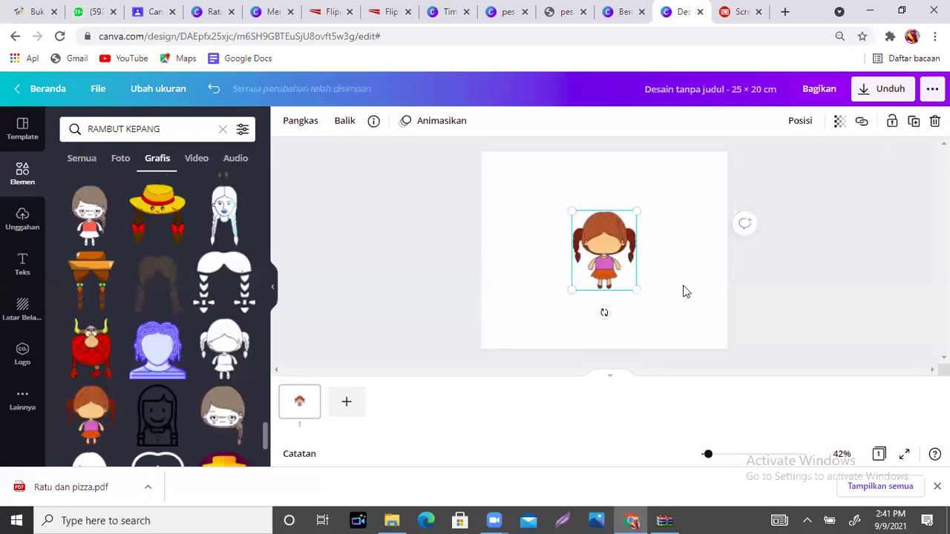
{"action": "left_click_drag", "start_coordinate": [679, 167], "coordinate": [678, 161]}
{"action": "left_click_drag", "start_coordinate": [592, 273], "coordinate": [571, 299]}
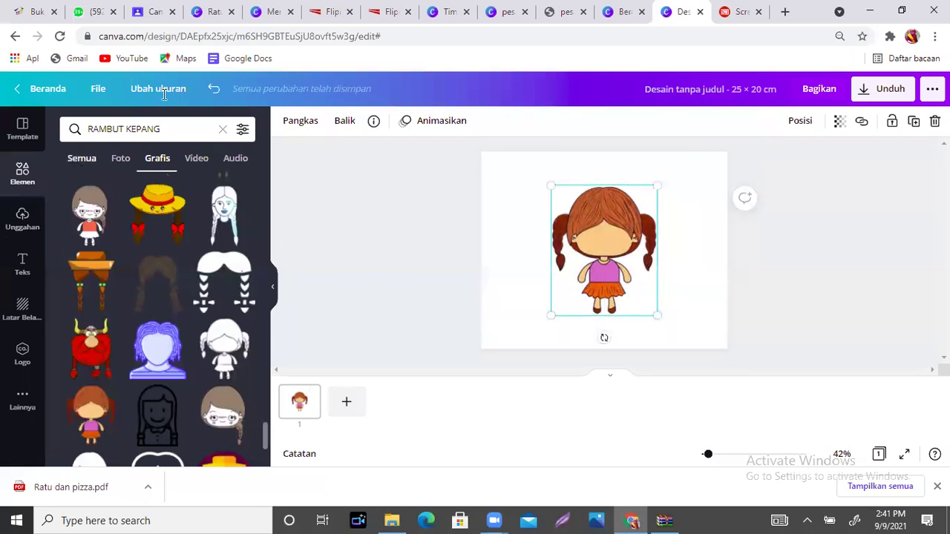
Search the elements for "garis melengkung".
{"action": "left_click", "coordinate": [179, 125]}
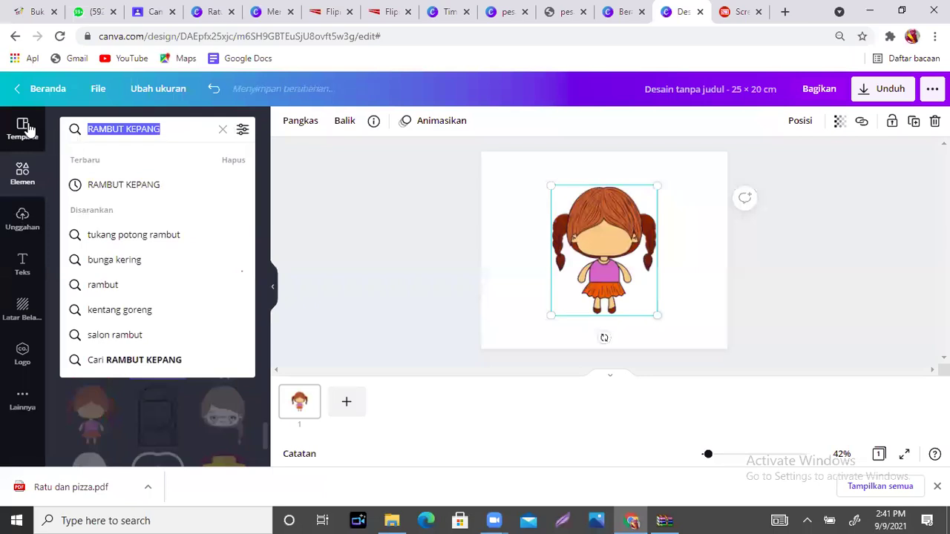
{"action": "key", "text": "BackSpace"}
{"action": "type", "text": "garis"}
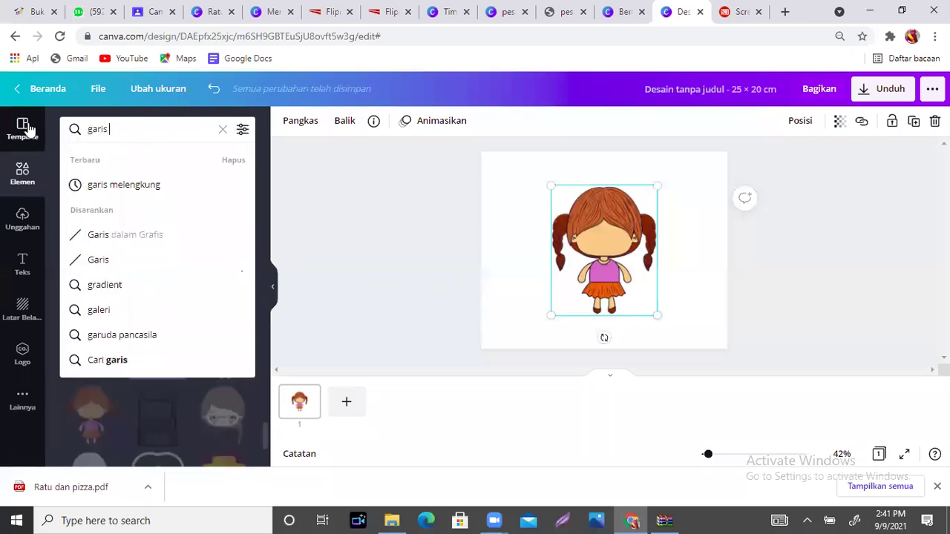
{"action": "left_click", "coordinate": [124, 185]}
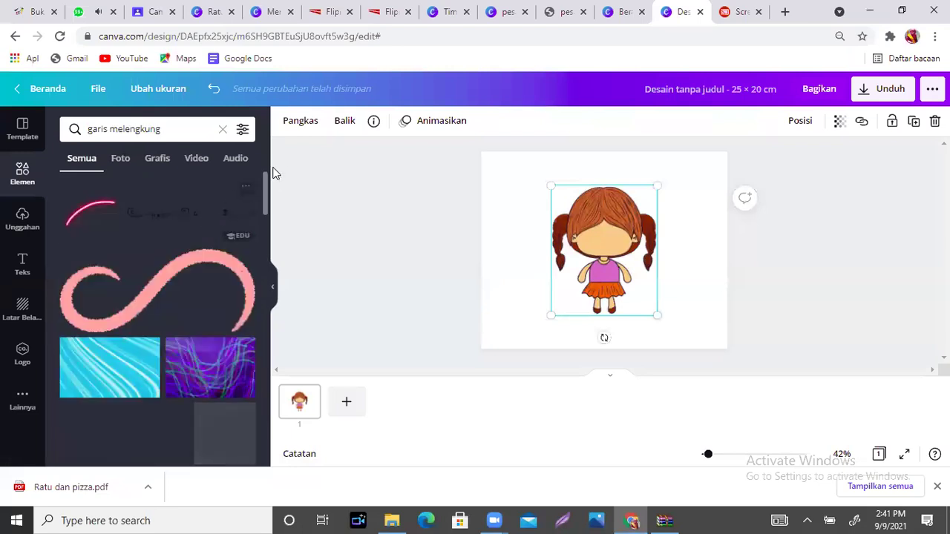
Add the plain quarter-arc line in black, shrink it, and place small arcs as two closed eyes and a mouth on the girl's face.
{"action": "scroll", "coordinate": [265, 200], "scroll_direction": "down", "scroll_amount": 3}
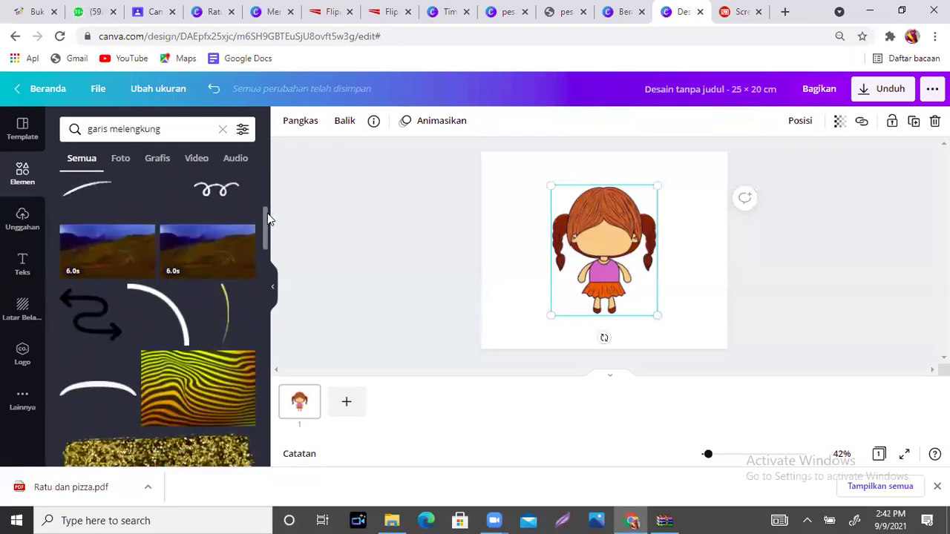
{"action": "left_click", "coordinate": [149, 305]}
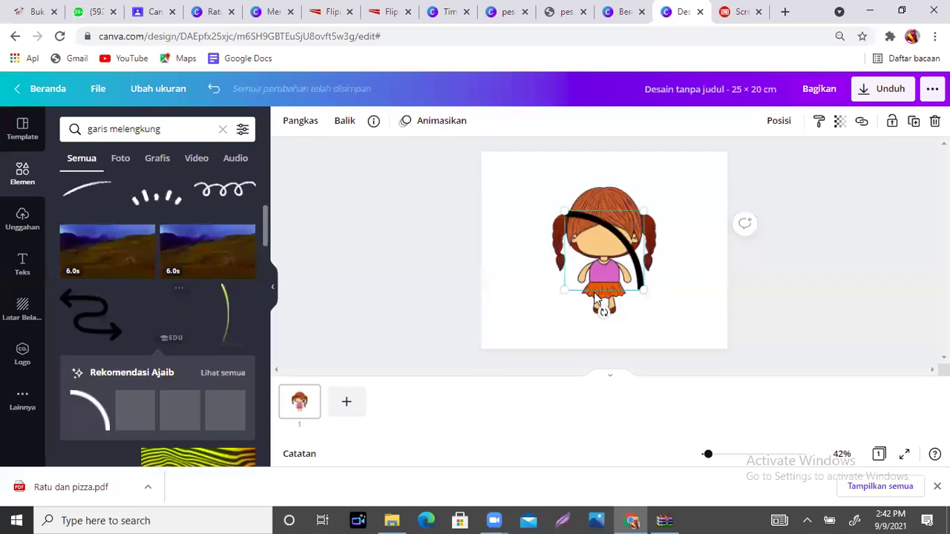
{"action": "left_click_drag", "start_coordinate": [646, 289], "coordinate": [620, 236]}
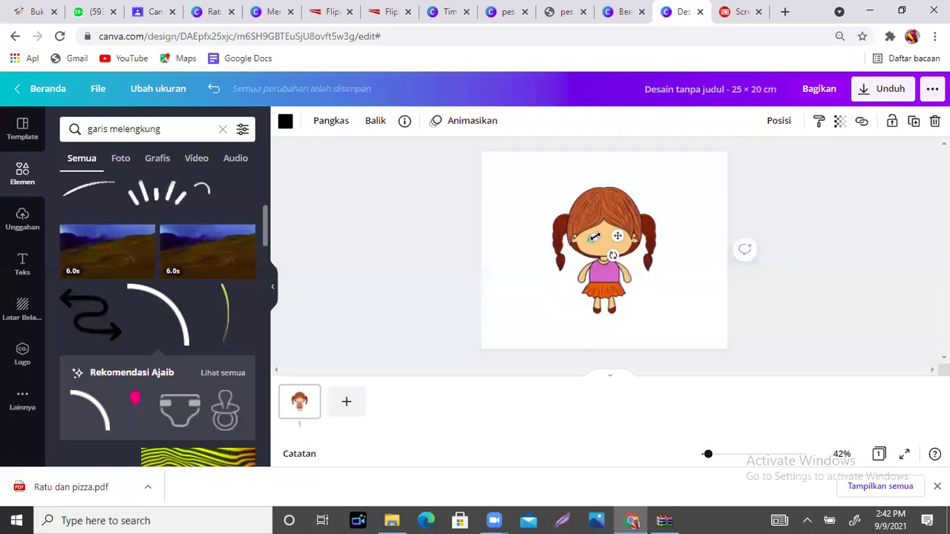
{"action": "left_click_drag", "start_coordinate": [595, 236], "coordinate": [628, 264]}
{"action": "left_click", "coordinate": [610, 257]}
{"action": "left_click", "coordinate": [607, 265]}
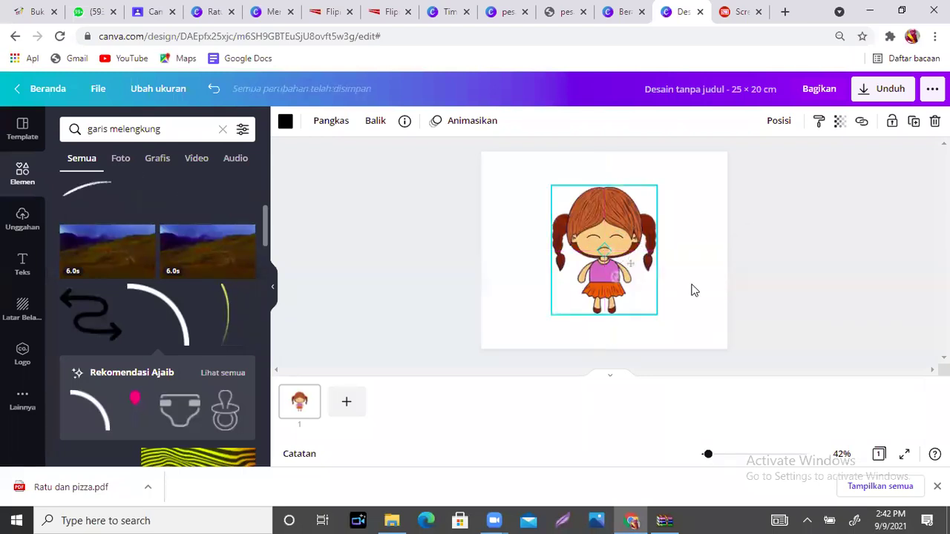
{"action": "left_click", "coordinate": [696, 291]}
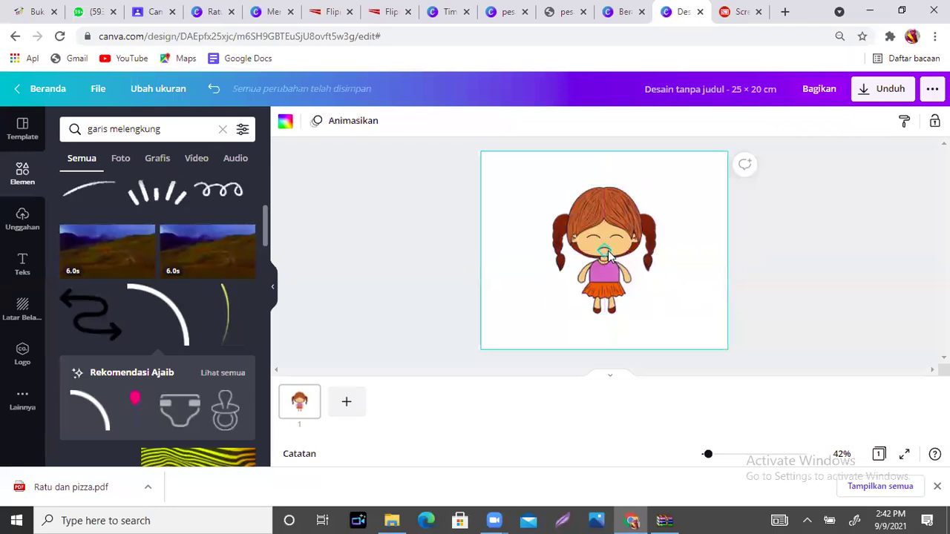
Rotate the mouth arc upside down into a smile and fine-tune its tilt.
{"action": "left_click", "coordinate": [608, 250]}
{"action": "left_click_drag", "start_coordinate": [630, 264], "coordinate": [557, 194]}
{"action": "left_click", "coordinate": [712, 252]}
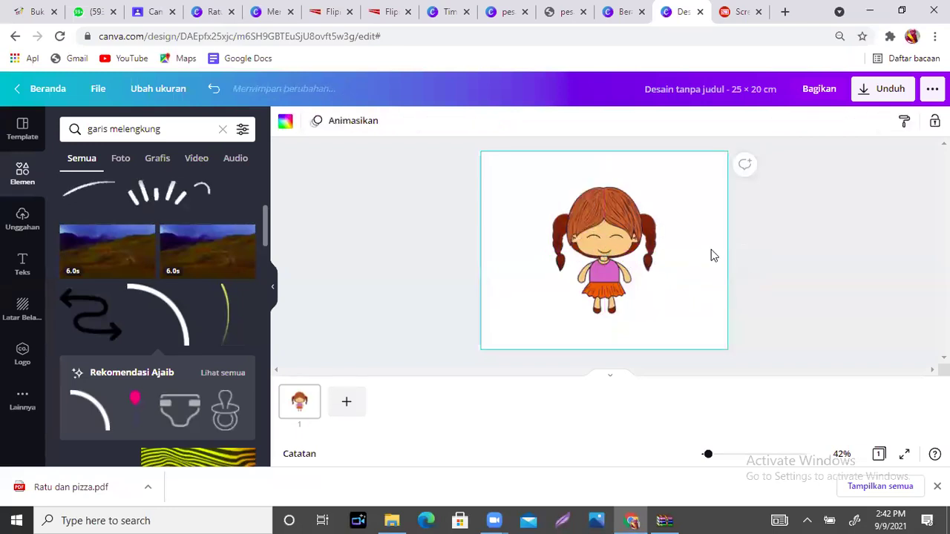
{"action": "left_click", "coordinate": [608, 248]}
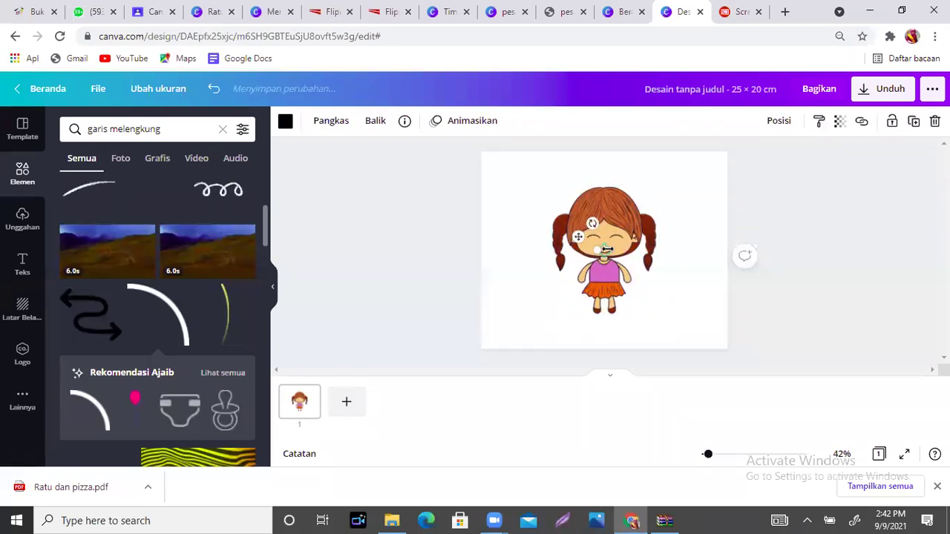
{"action": "left_click_drag", "start_coordinate": [590, 222], "coordinate": [581, 231]}
{"action": "left_click", "coordinate": [678, 324]}
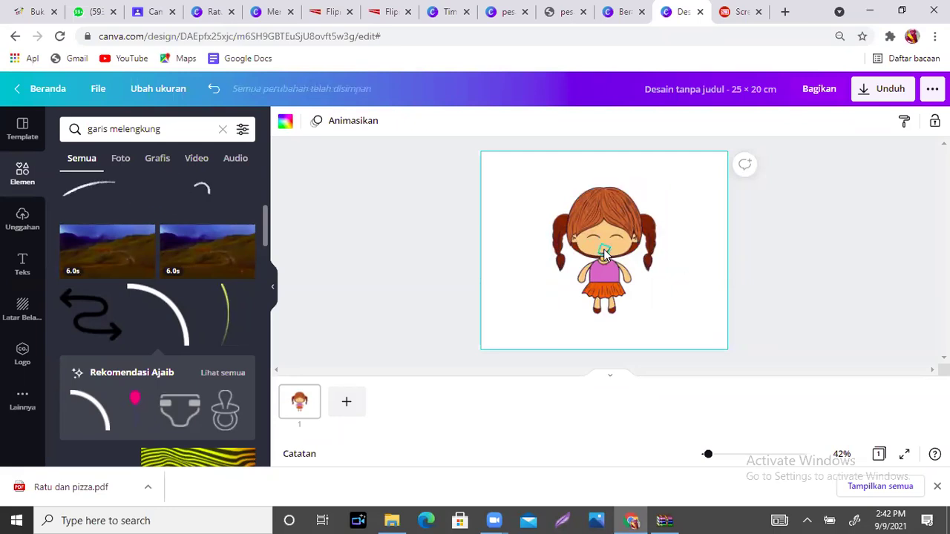
Look through the "garis melengkung" graphics, and search the graphics for "garis bulat" instead.
{"action": "left_click", "coordinate": [605, 254]}
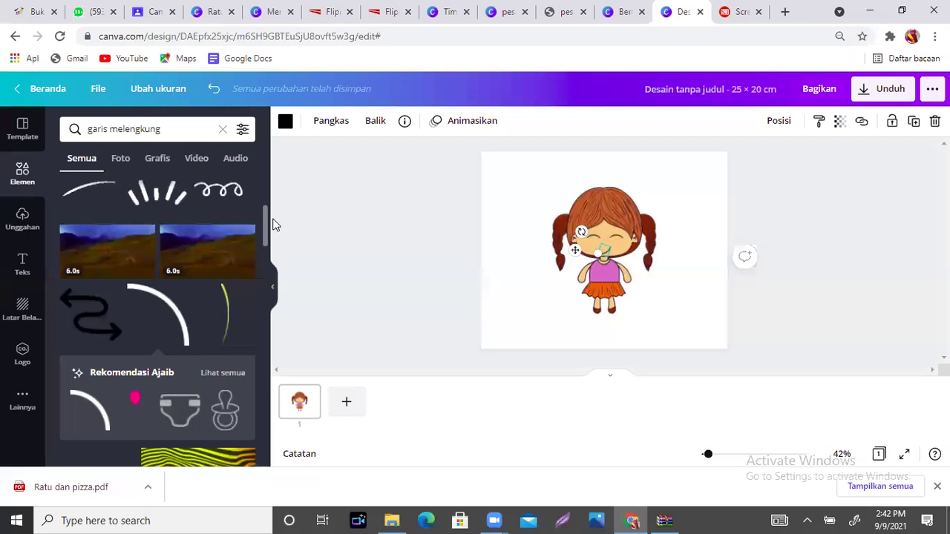
{"action": "left_click_drag", "start_coordinate": [265, 215], "coordinate": [263, 182]}
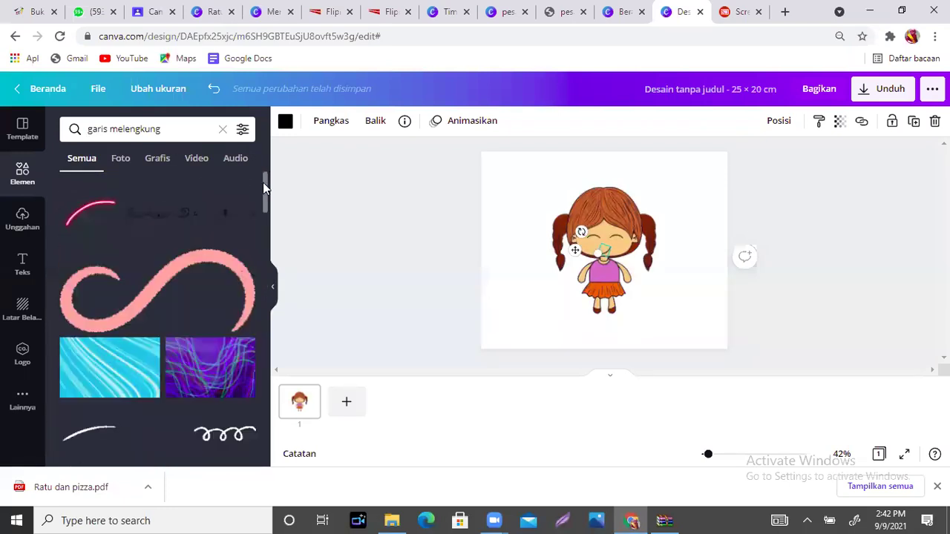
{"action": "left_click", "coordinate": [156, 158]}
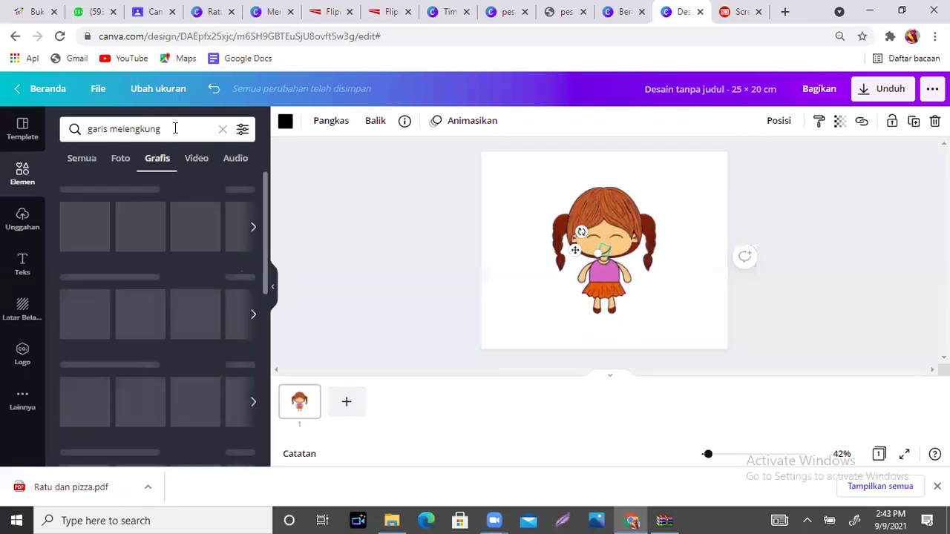
{"action": "left_click_drag", "start_coordinate": [264, 189], "coordinate": [265, 407]}
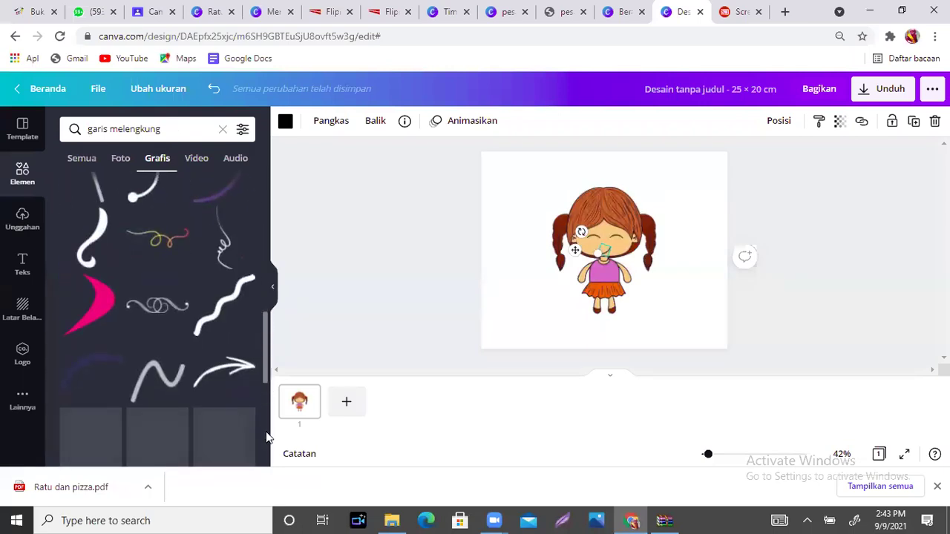
{"action": "left_click", "coordinate": [175, 132]}
{"action": "type", "text": "gar"}
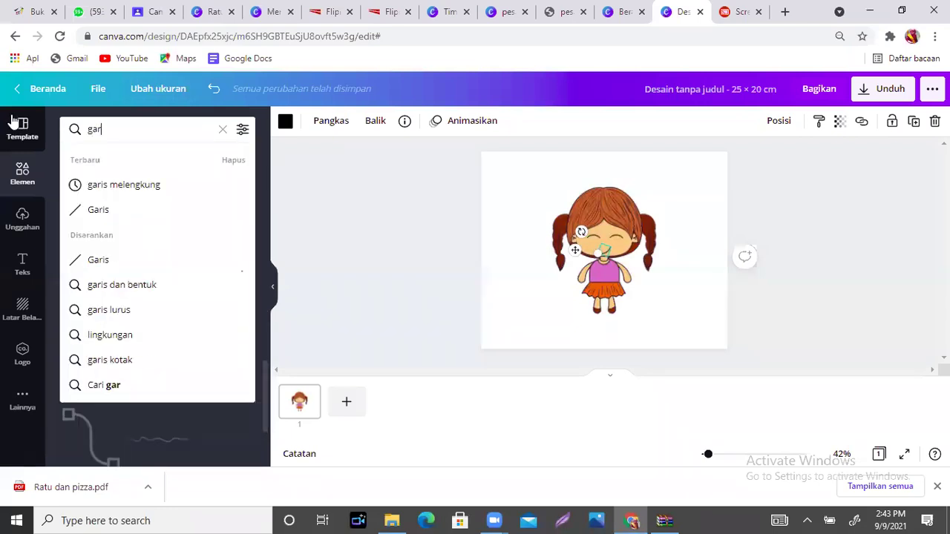
{"action": "type", "text": "is bu"}
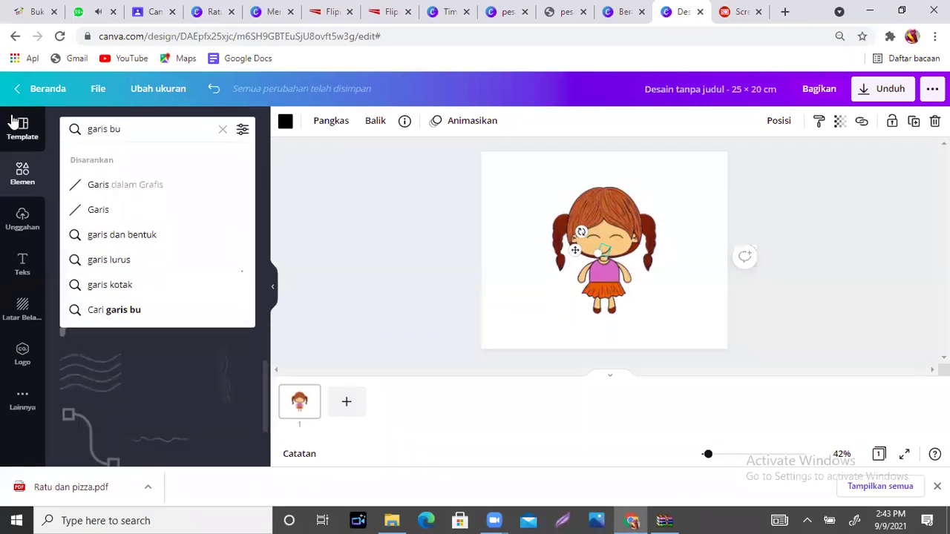
{"action": "type", "text": "lat"}
{"action": "key", "text": "Return"}
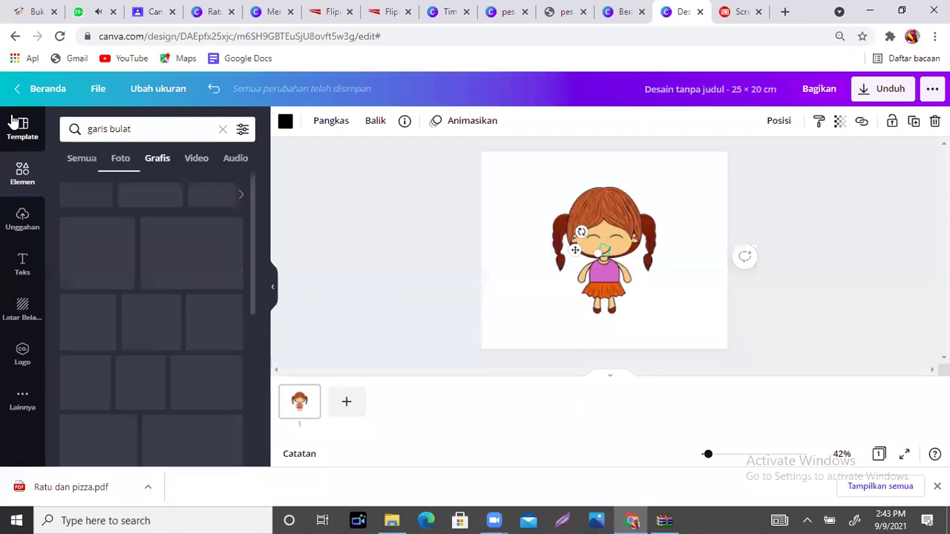
{"action": "left_click", "coordinate": [157, 160]}
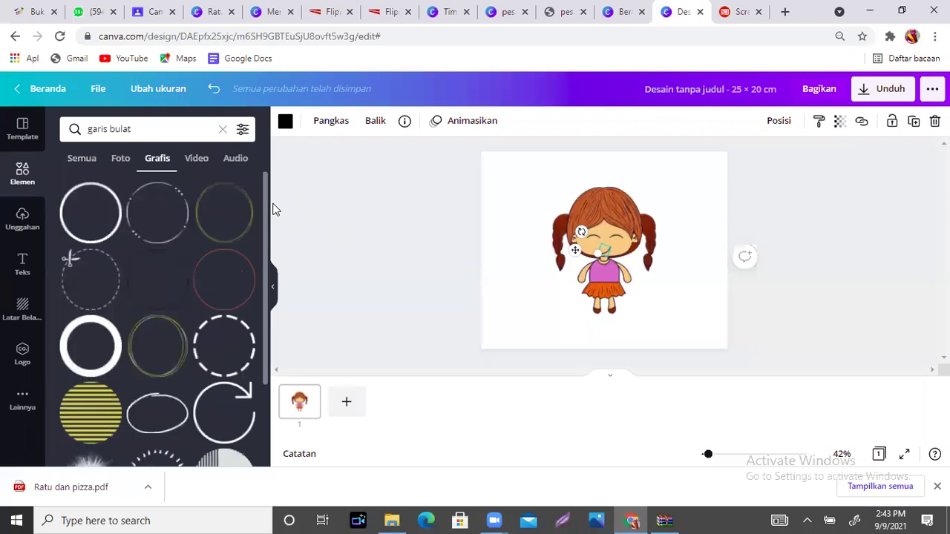
Add the hand-drawn oval outline graphic, colour it black, and shrink it to mouth size beside the girl.
{"action": "left_click", "coordinate": [164, 418]}
{"action": "left_click_drag", "start_coordinate": [592, 266], "coordinate": [542, 309]}
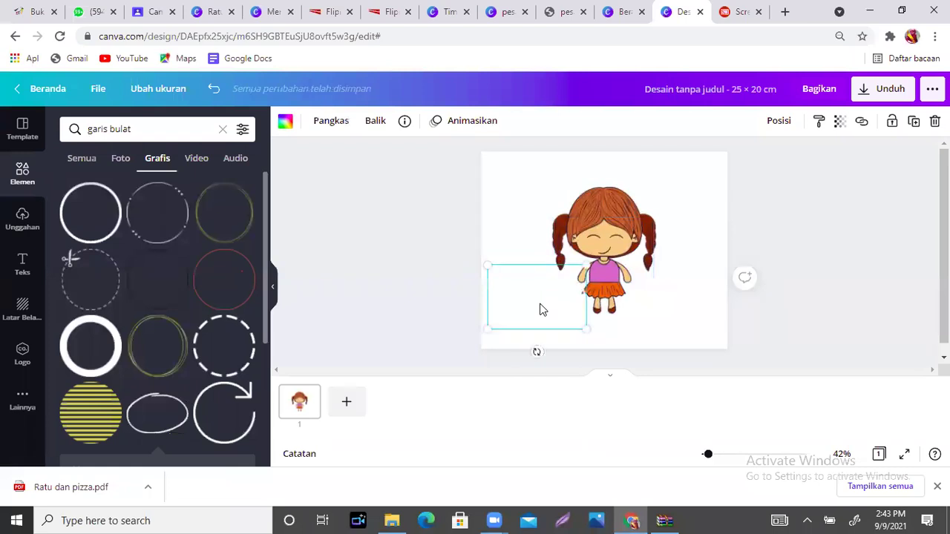
{"action": "left_click", "coordinate": [285, 124]}
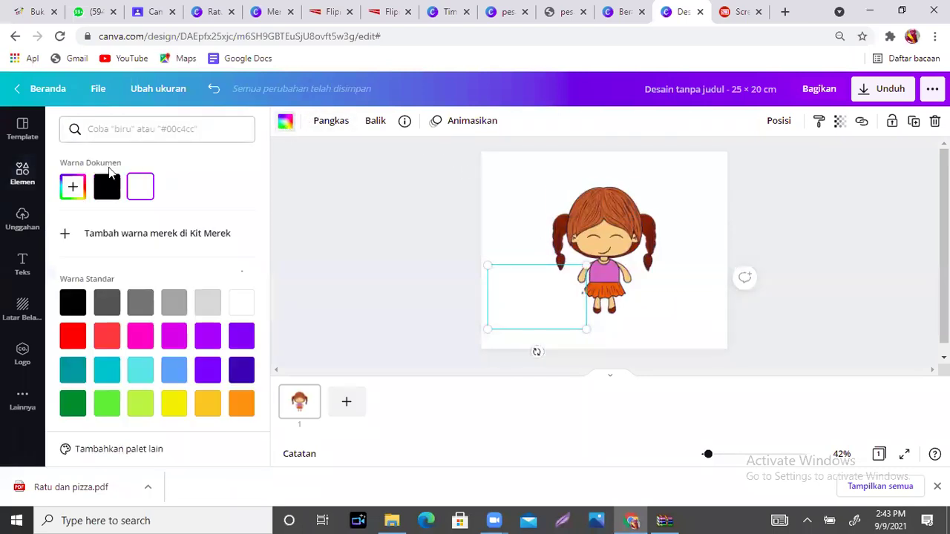
{"action": "left_click", "coordinate": [106, 191]}
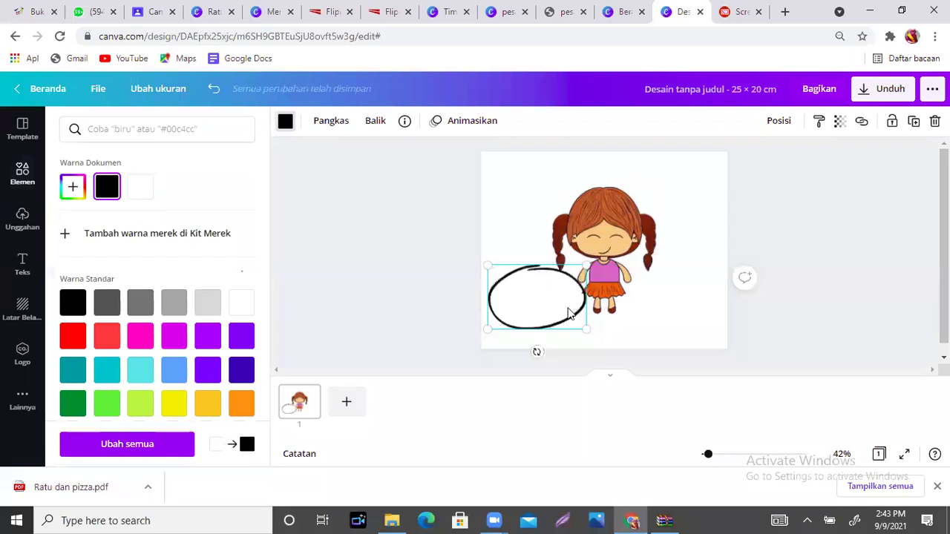
{"action": "left_click_drag", "start_coordinate": [556, 314], "coordinate": [492, 287]}
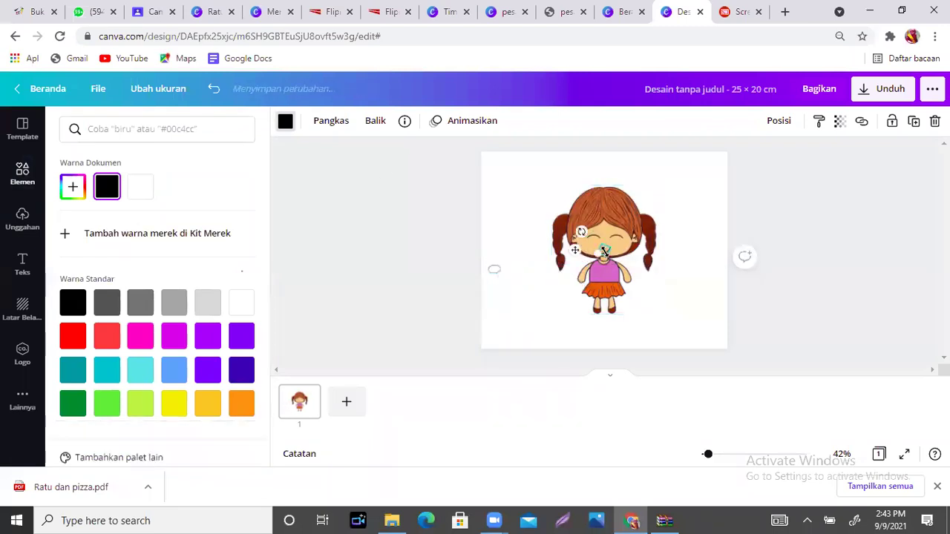
Remove the smile arc from the girl's face and put the small black oval there as an open mouth.
{"action": "key", "text": "Escape"}
{"action": "left_click", "coordinate": [494, 271]}
{"action": "left_click_drag", "start_coordinate": [495, 271], "coordinate": [607, 256]}
{"action": "left_click", "coordinate": [684, 287]}
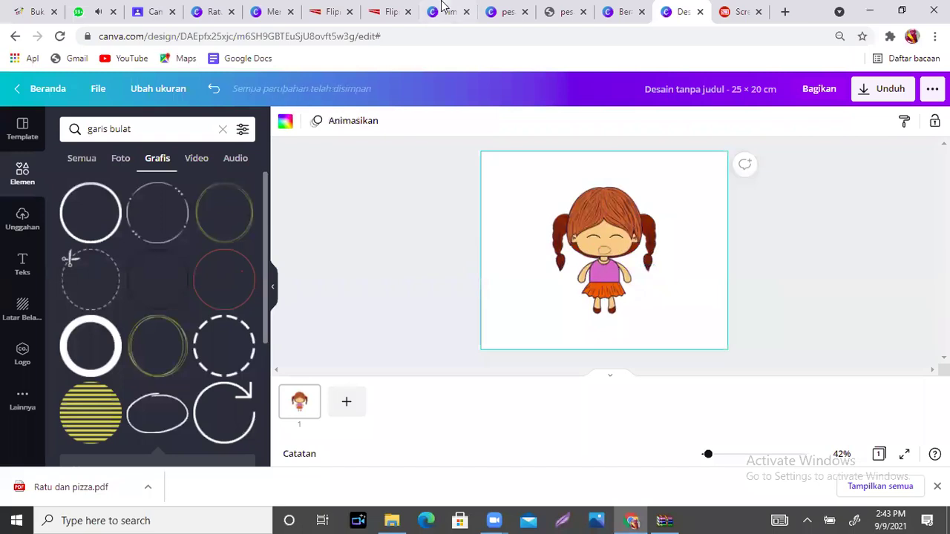
Switch to the Ratu dan Pizza flipbook on FlipbookPDF and examine its web address and admin configuration settings.
{"action": "left_click", "coordinate": [384, 17]}
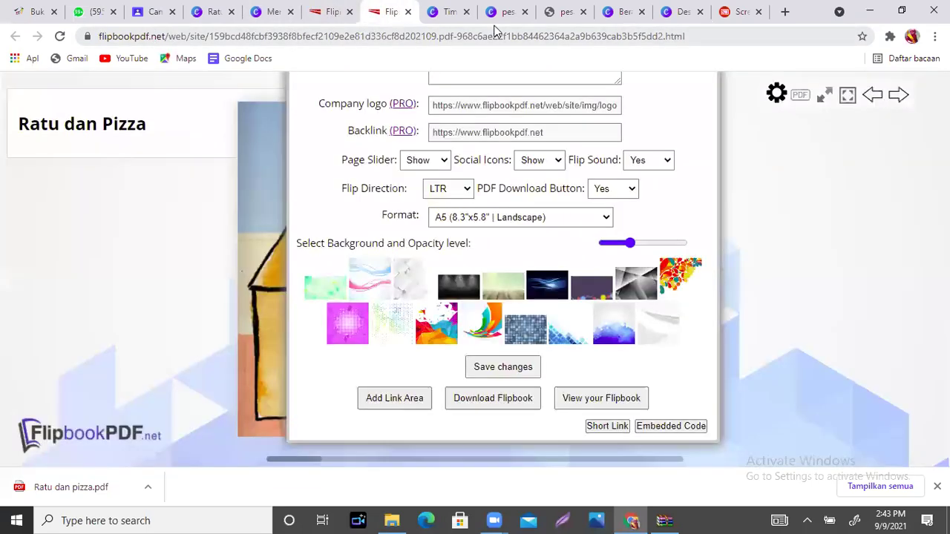
{"action": "left_click_drag", "start_coordinate": [496, 36], "coordinate": [224, 35]}
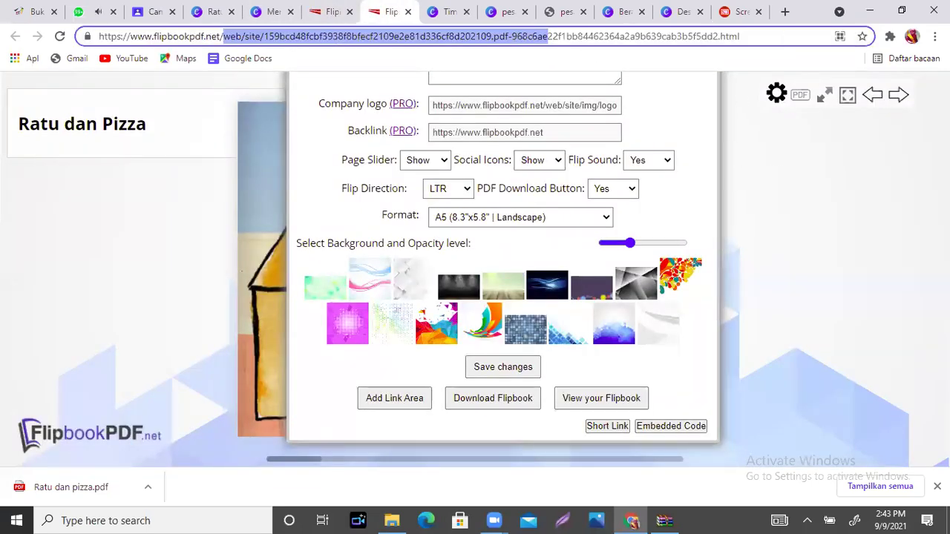
{"action": "key", "text": "Escape"}
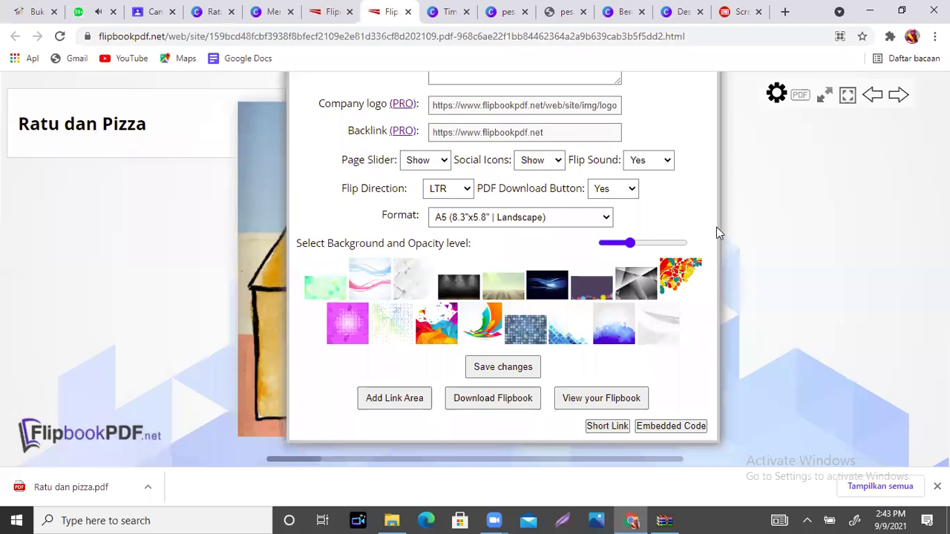
{"action": "scroll", "coordinate": [689, 131], "scroll_direction": "up", "scroll_amount": 2}
{"action": "scroll", "coordinate": [694, 183], "scroll_direction": "down", "scroll_amount": 2}
{"action": "scroll", "coordinate": [696, 145], "scroll_direction": "up", "scroll_amount": 1}
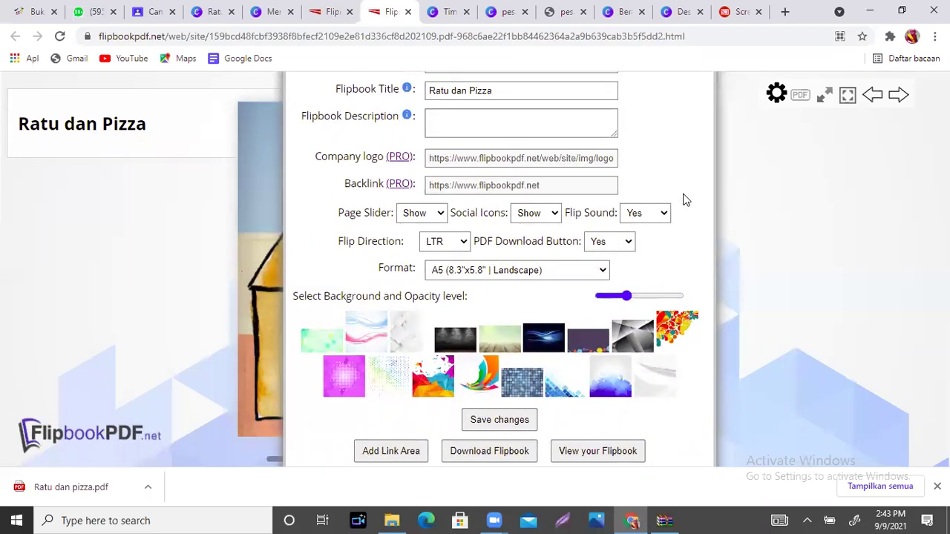
{"action": "scroll", "coordinate": [686, 200], "scroll_direction": "up", "scroll_amount": 2}
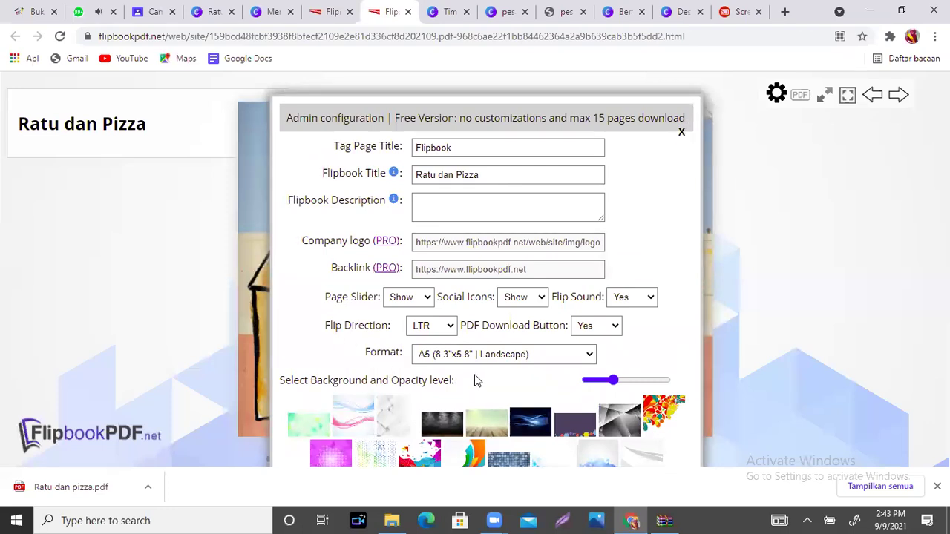
Review the flipbook's page format choices and its title and description fields in the admin configuration.
{"action": "left_click", "coordinate": [561, 356]}
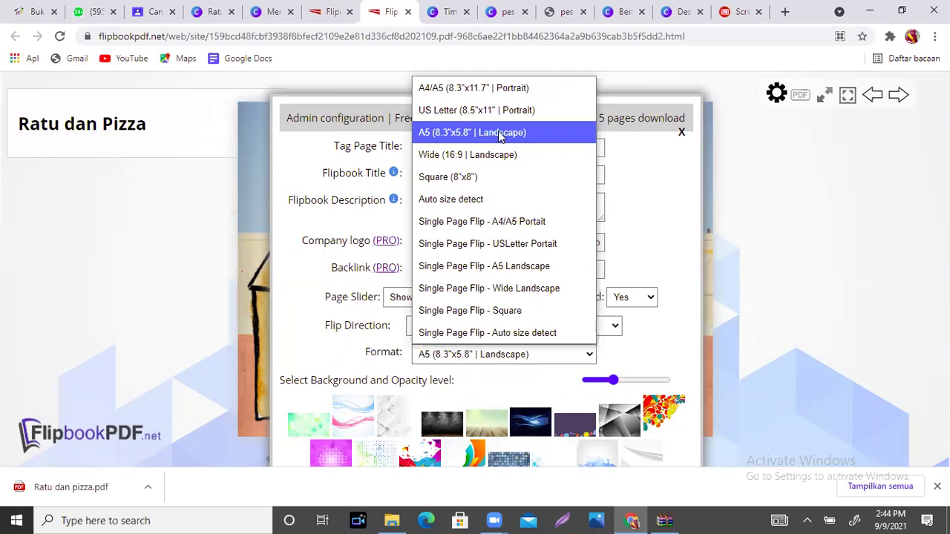
{"action": "left_click", "coordinate": [656, 170]}
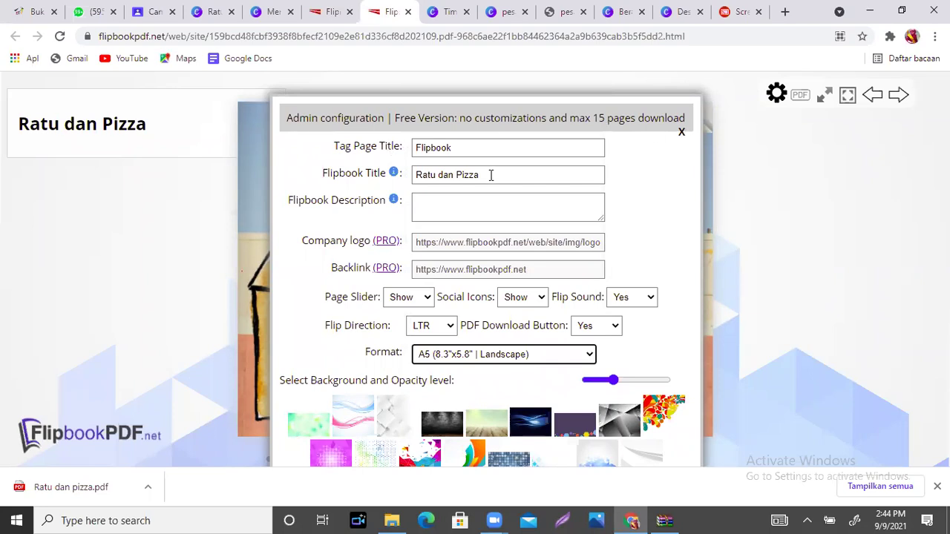
{"action": "left_click_drag", "start_coordinate": [492, 176], "coordinate": [398, 167]}
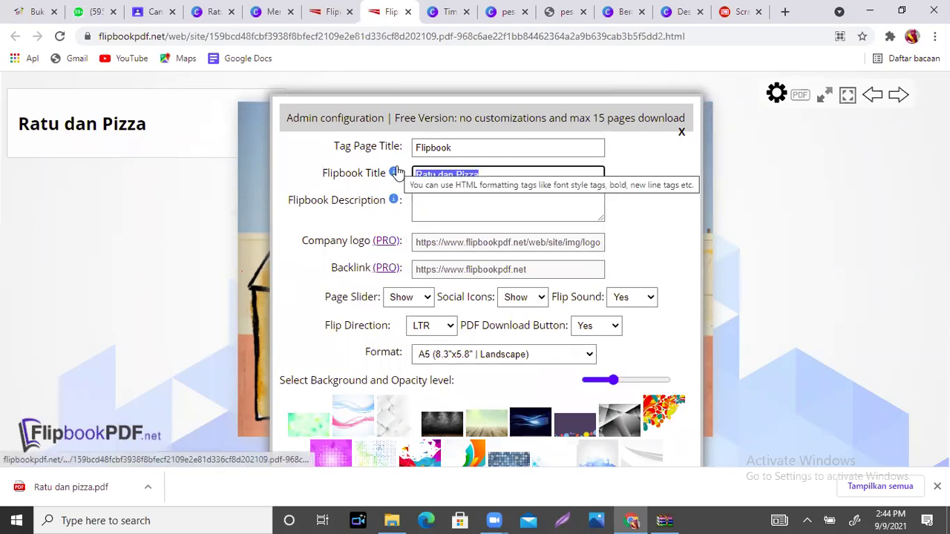
{"action": "left_click", "coordinate": [469, 215]}
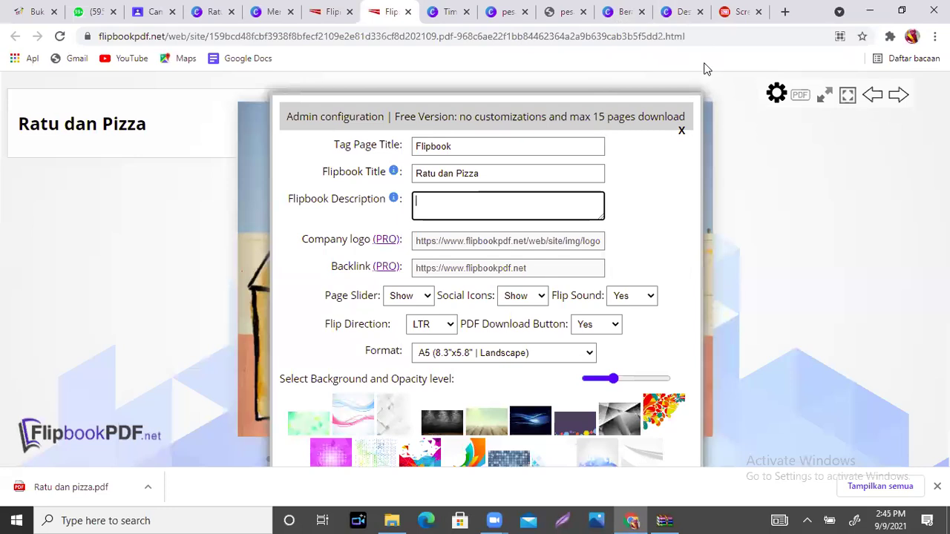
{"action": "scroll", "coordinate": [706, 69], "scroll_direction": "down", "scroll_amount": 3}
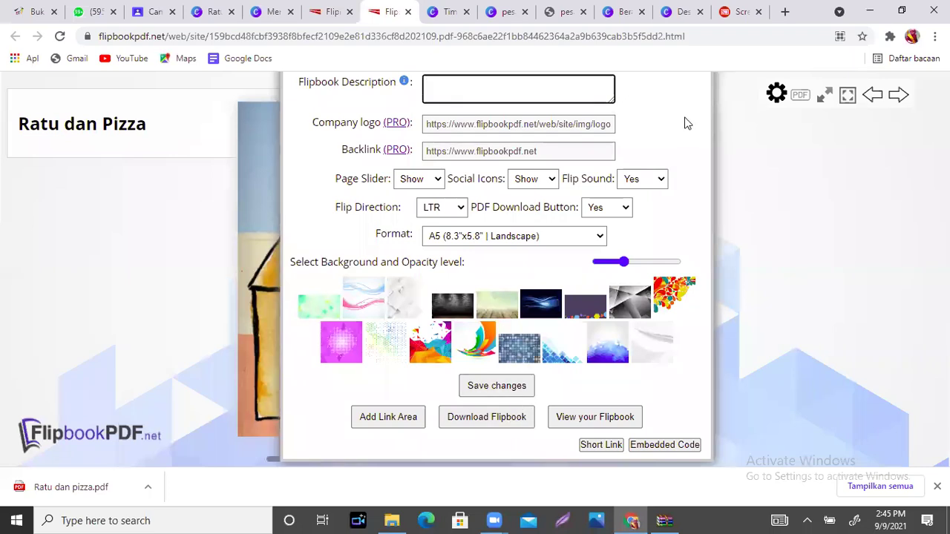
{"action": "scroll", "coordinate": [679, 174], "scroll_direction": "up", "scroll_amount": 3}
{"action": "scroll", "coordinate": [691, 223], "scroll_direction": "up", "scroll_amount": 2}
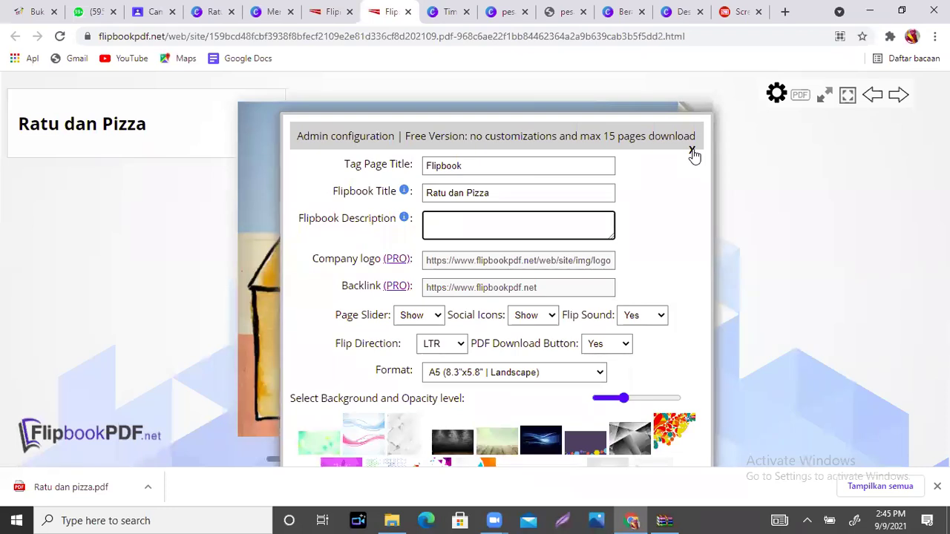
Close the admin configuration and the flipbook page, and show the FlipbookPDF conversion page with its share and admin links.
{"action": "left_click", "coordinate": [693, 152]}
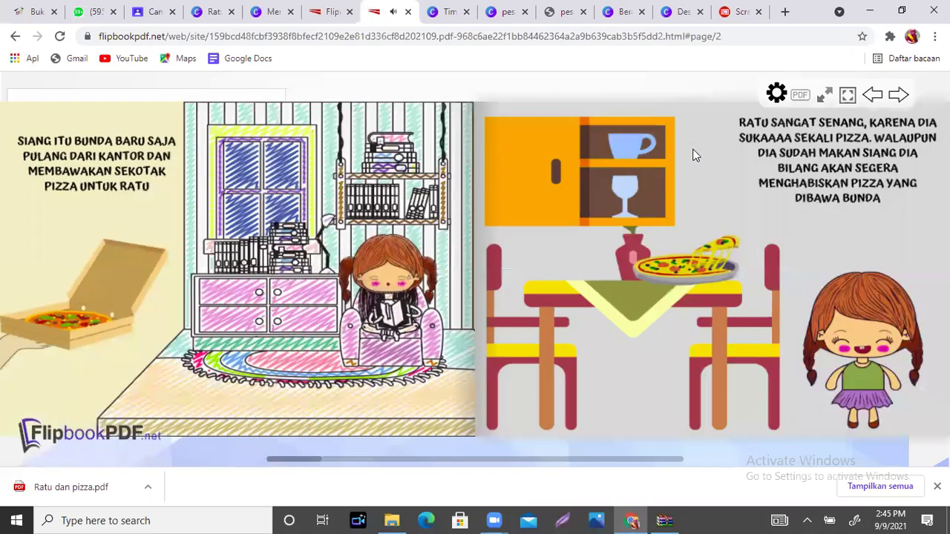
{"action": "left_click", "coordinate": [408, 13]}
{"action": "left_click", "coordinate": [325, 12]}
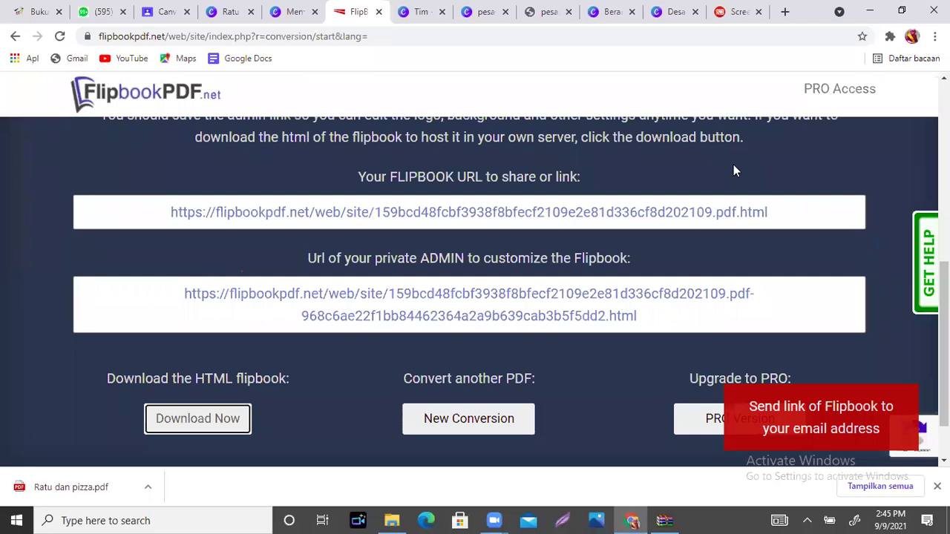
Return to Canva and open the SERTA MEMPERTAJAM design from the recent designs.
{"action": "left_click", "coordinate": [677, 13]}
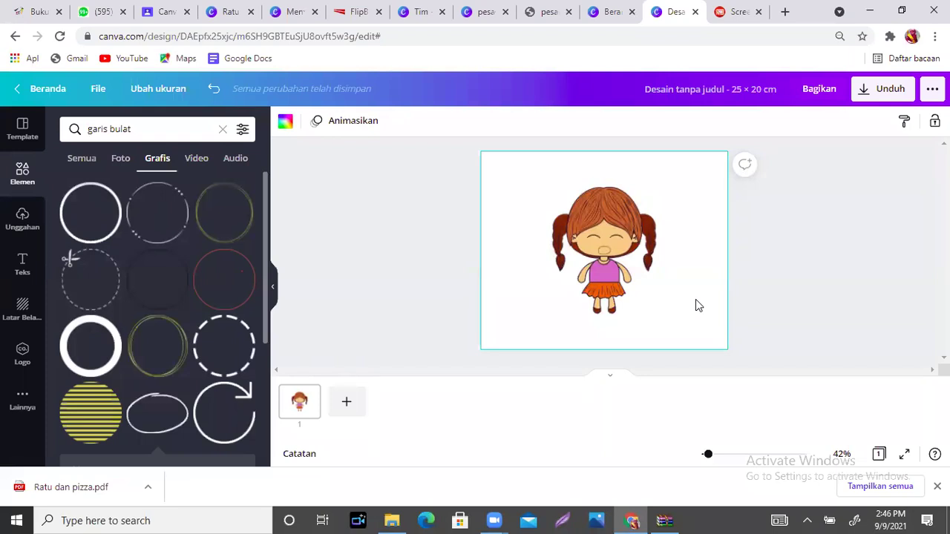
{"action": "left_click", "coordinate": [833, 249]}
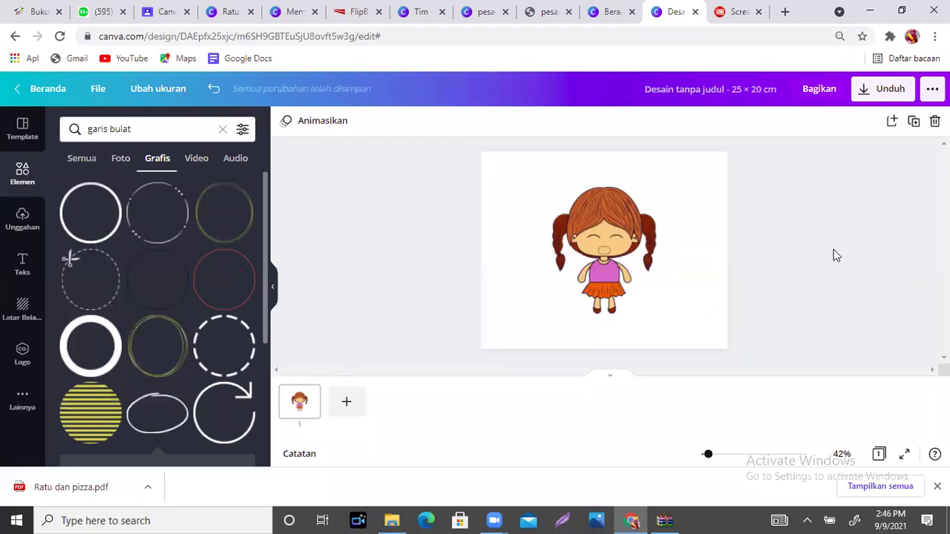
{"action": "left_click", "coordinate": [609, 13]}
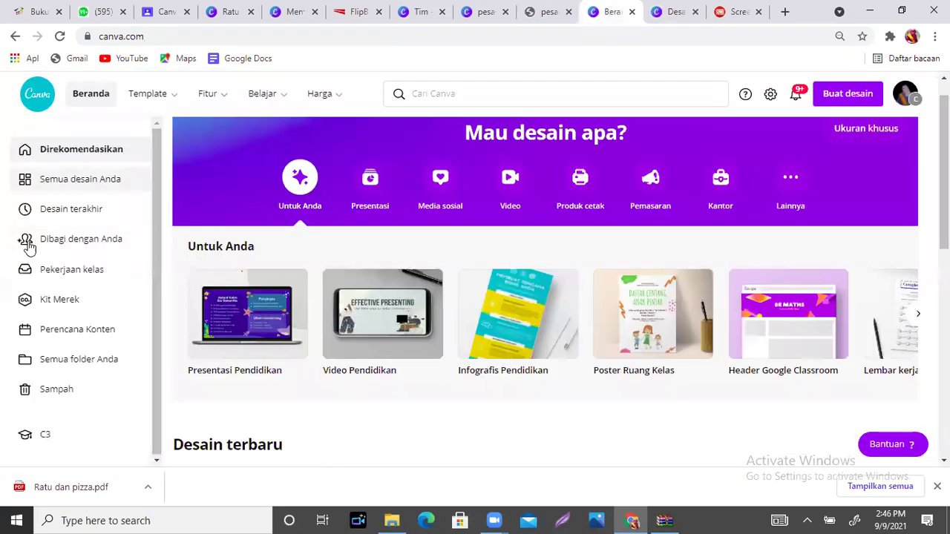
{"action": "left_click", "coordinate": [79, 210]}
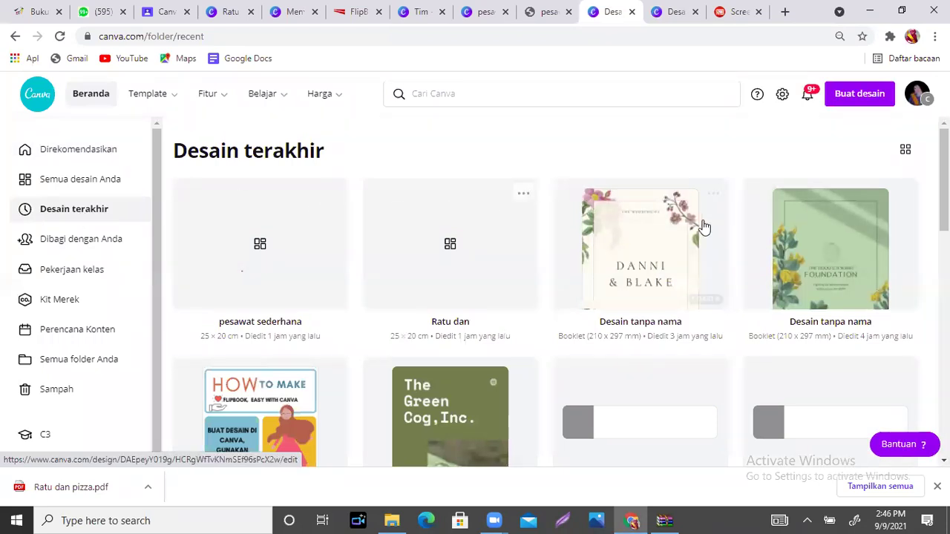
{"action": "scroll", "coordinate": [699, 222], "scroll_direction": "down", "scroll_amount": 5}
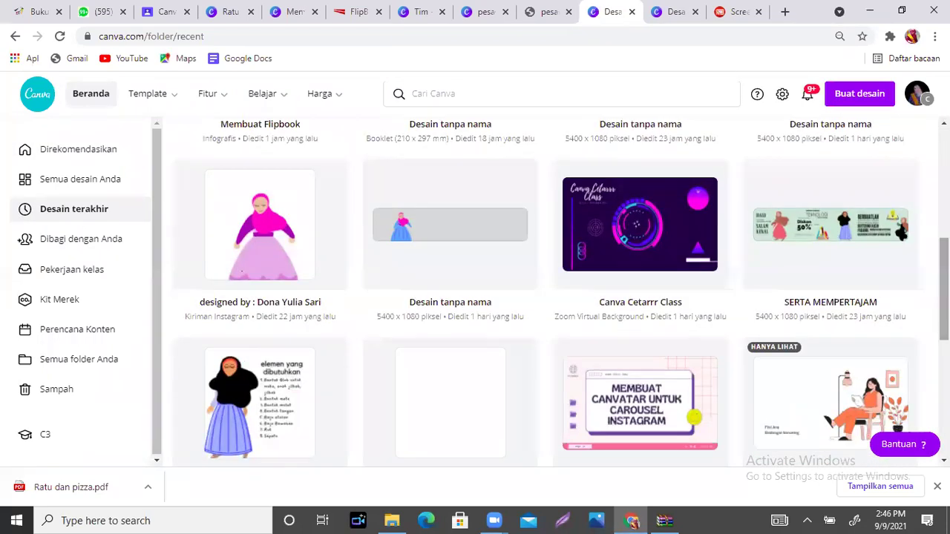
{"action": "left_click", "coordinate": [831, 238]}
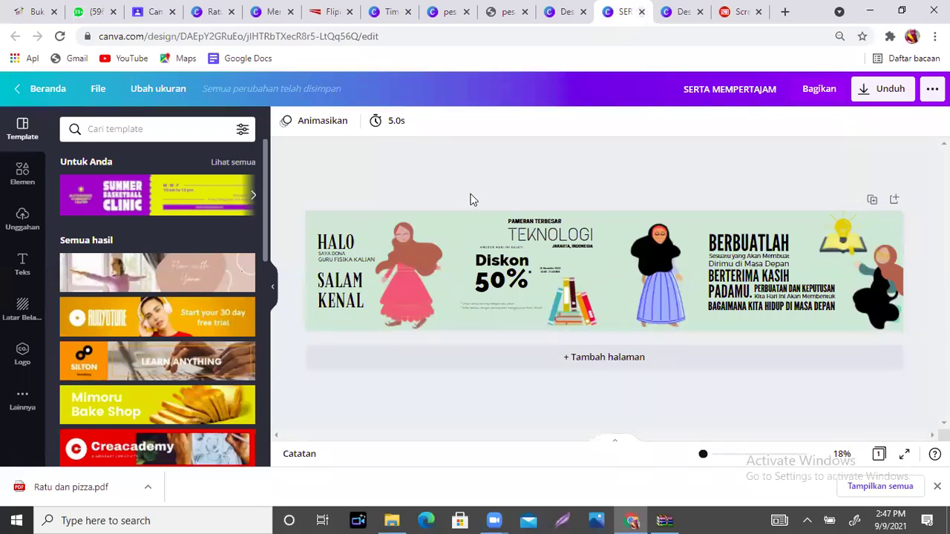
Close the opened SERTA MEMPERTAJAM design and make a copy of it from the recent designs.
{"action": "left_click", "coordinate": [642, 13]}
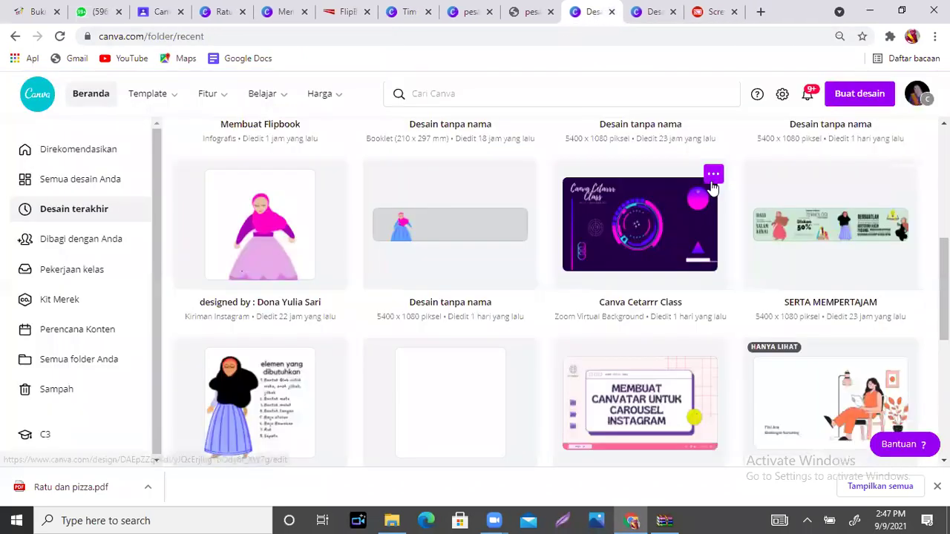
{"action": "left_click", "coordinate": [902, 176]}
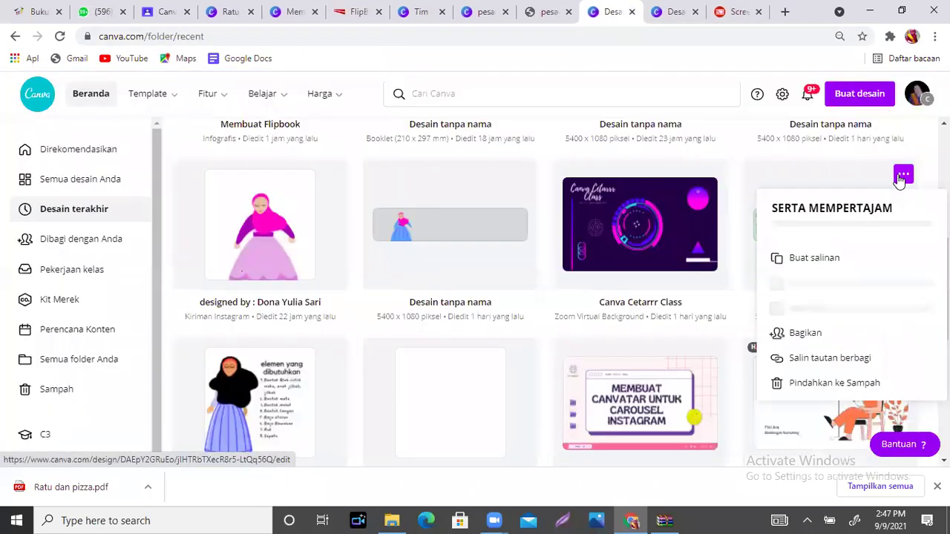
{"action": "left_click", "coordinate": [824, 261]}
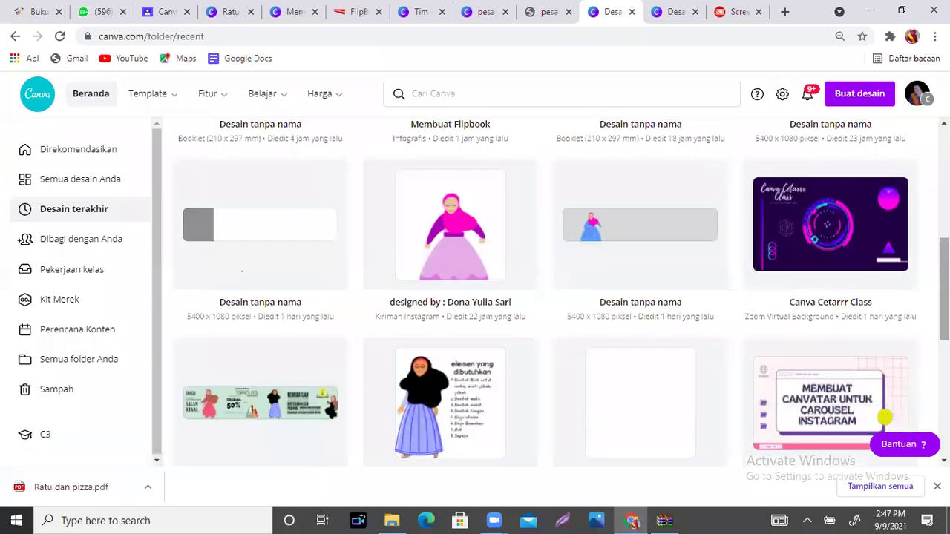
Open the newly made design Salinan dari SERTA MEMPERTAJAM from the recent designs.
{"action": "scroll", "coordinate": [562, 273], "scroll_direction": "up", "scroll_amount": 4}
{"action": "scroll", "coordinate": [563, 292], "scroll_direction": "up", "scroll_amount": 2}
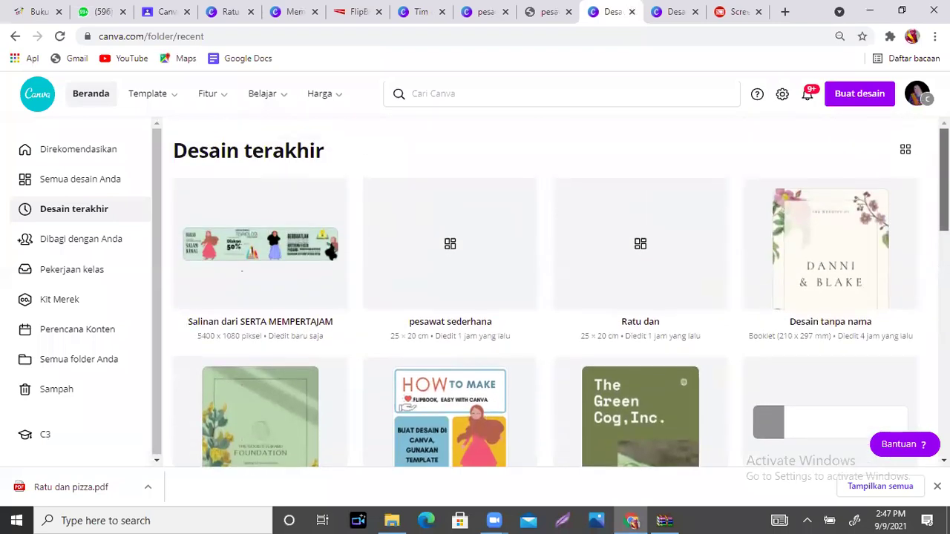
{"action": "left_click", "coordinate": [235, 240]}
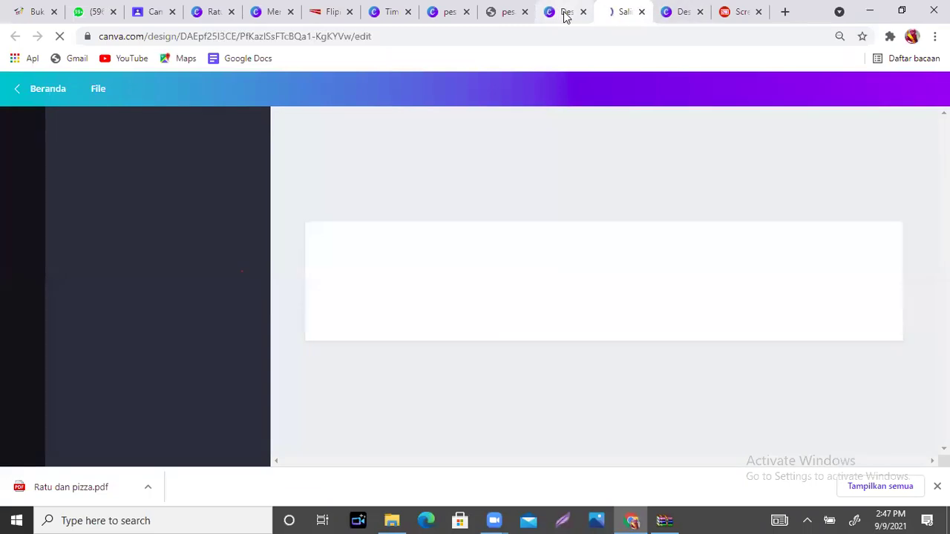
Look up the Buku kliping page size by searching the new-design formats for kliping, and return to the copied carousel design.
{"action": "left_click", "coordinate": [565, 13]}
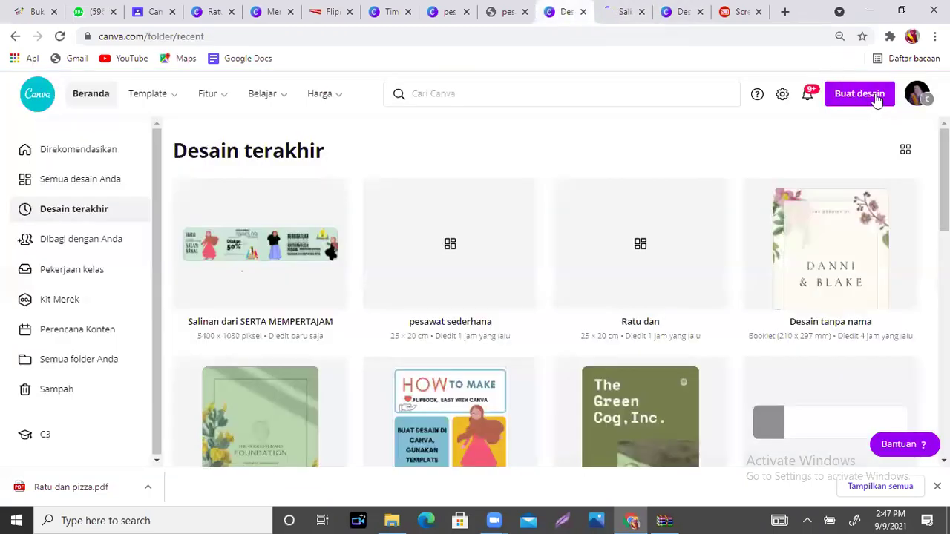
{"action": "left_click", "coordinate": [849, 101]}
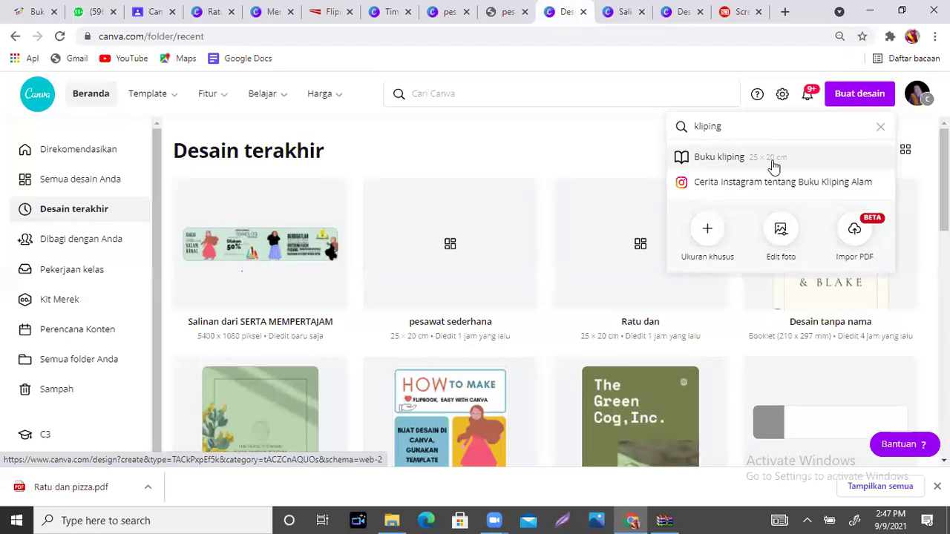
{"action": "left_click", "coordinate": [637, 12]}
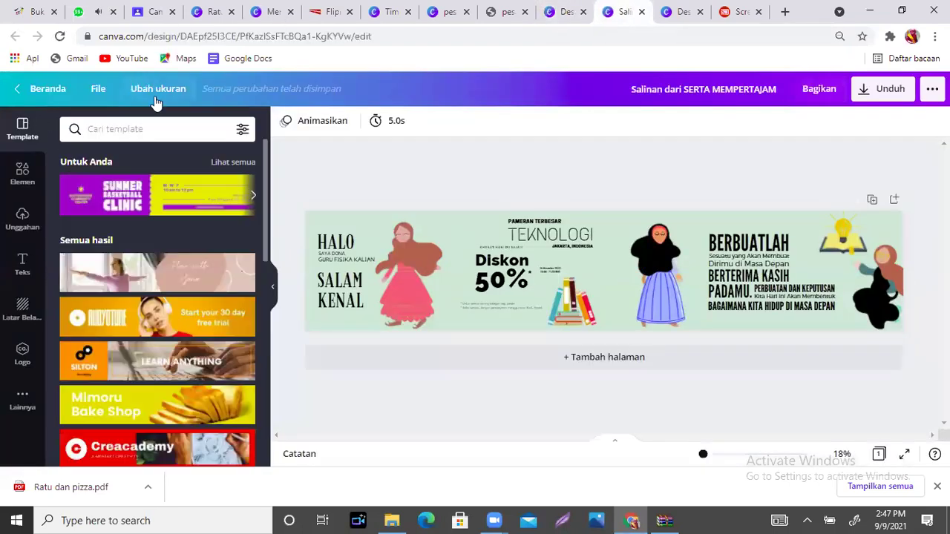
Resize the copied carousel design itself to a custom size of 25 × 20 cm.
{"action": "left_click", "coordinate": [158, 101]}
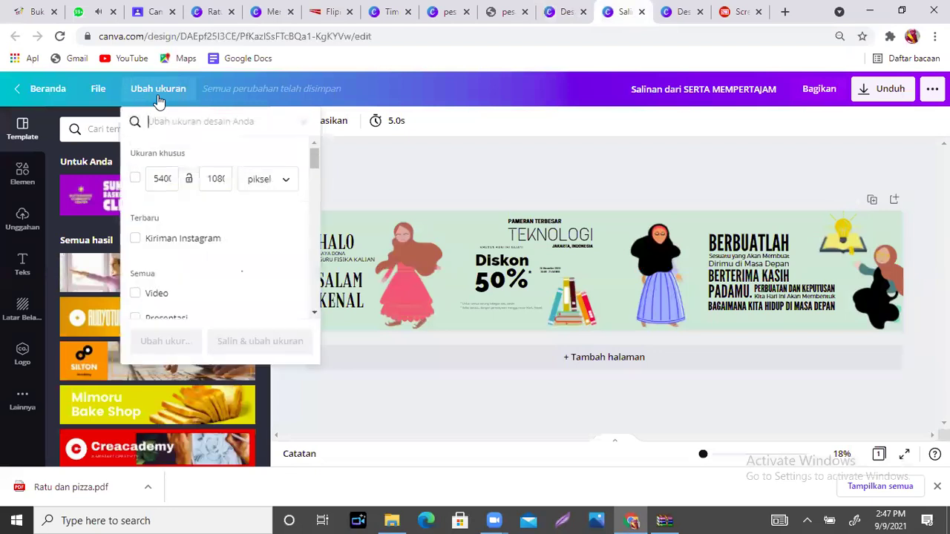
{"action": "left_click", "coordinate": [284, 180]}
{"action": "left_click", "coordinate": [276, 256]}
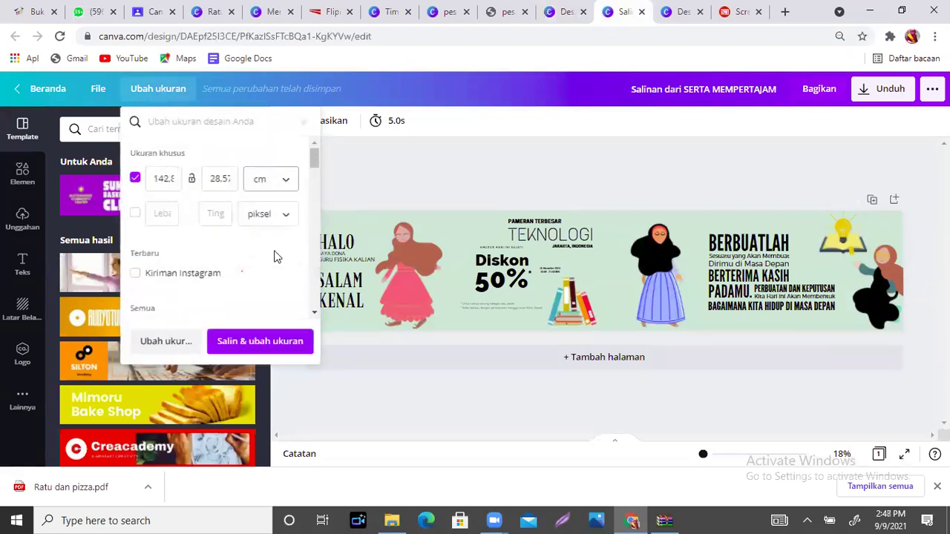
{"action": "left_click_drag", "start_coordinate": [152, 179], "coordinate": [222, 183]}
{"action": "type", "text": "25"}
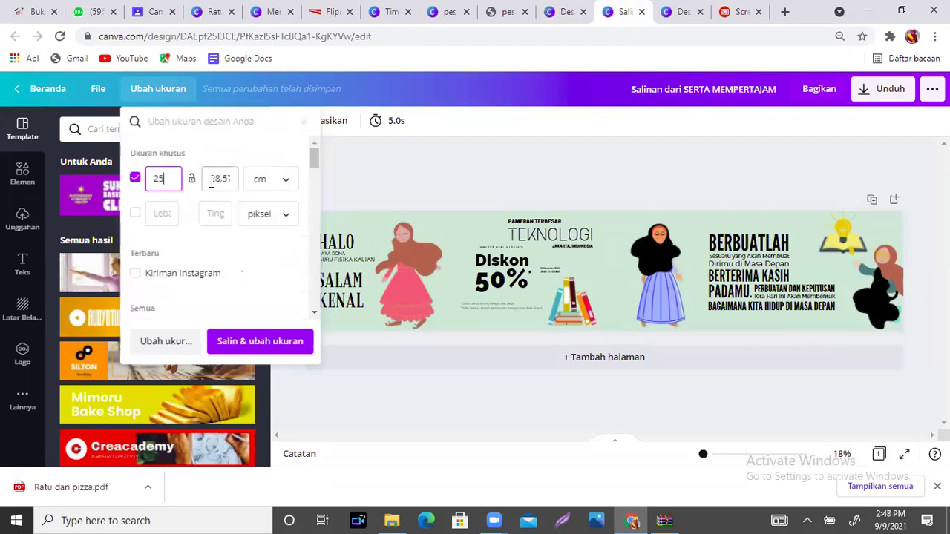
{"action": "left_click_drag", "start_coordinate": [212, 184], "coordinate": [257, 187]}
{"action": "type", "text": "20"}
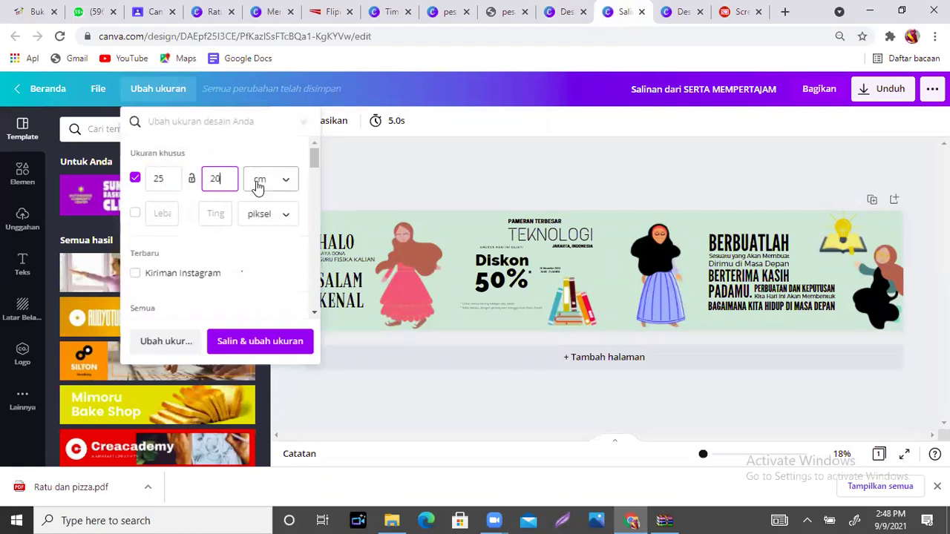
{"action": "left_click", "coordinate": [178, 346]}
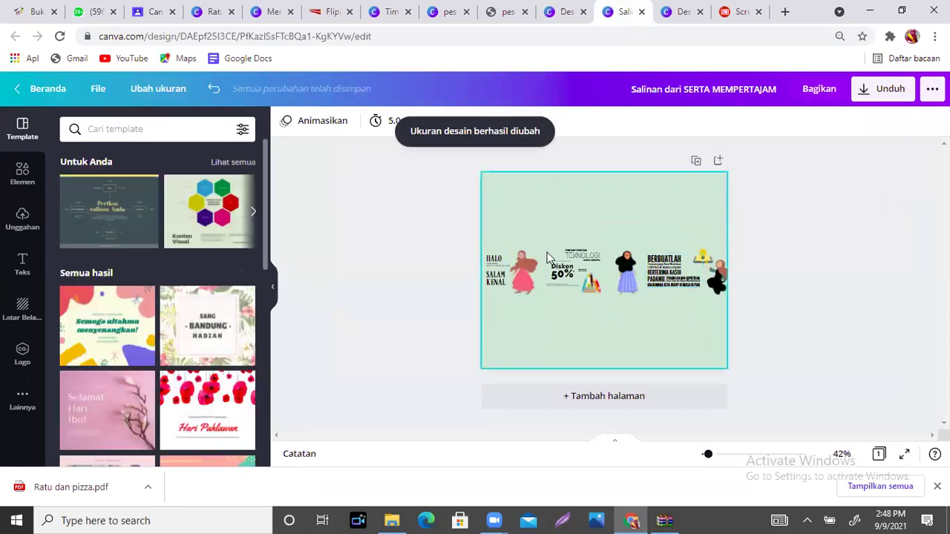
Add a second page and move the girl in the pink dress from page 1 onto it.
{"action": "left_click", "coordinate": [506, 264]}
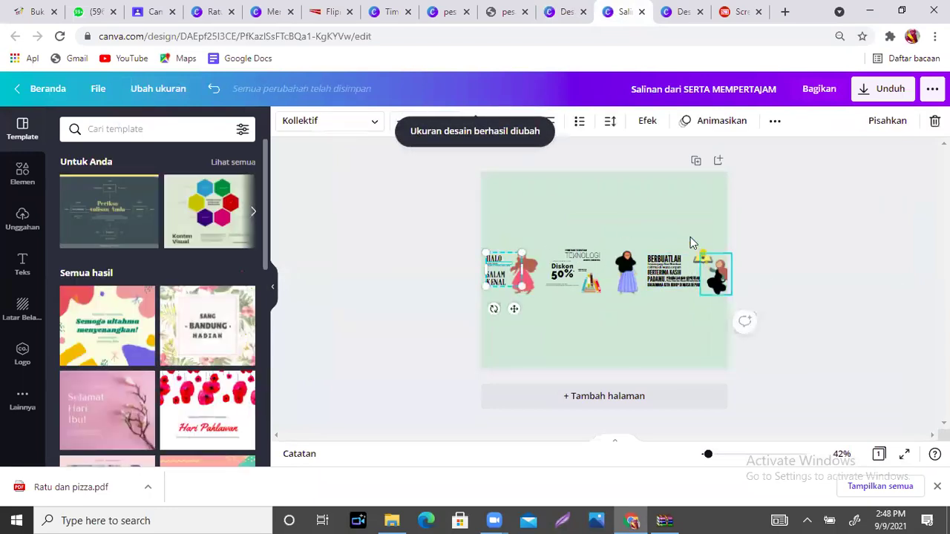
{"action": "left_click", "coordinate": [615, 397]}
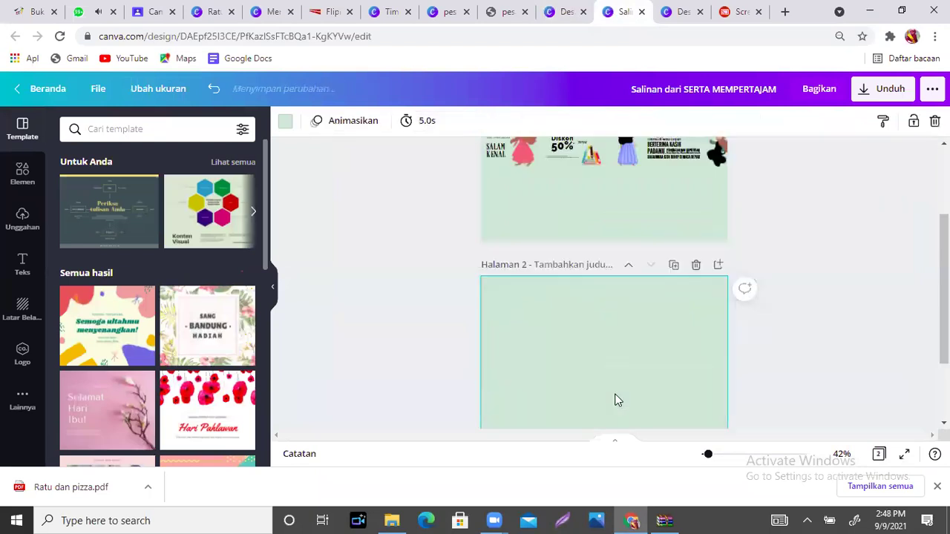
{"action": "scroll", "coordinate": [551, 206], "scroll_direction": "up", "scroll_amount": 3}
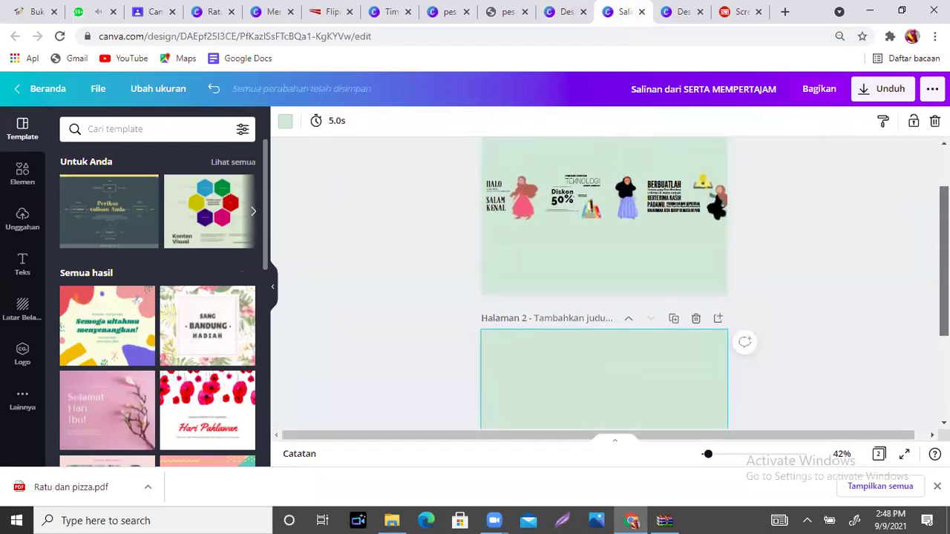
{"action": "left_click_drag", "start_coordinate": [525, 198], "coordinate": [631, 400]}
Enlarge the HALO / SALAM KENAL text group on page 1 until it covers more than half the page width.
{"action": "left_click", "coordinate": [510, 202]}
{"action": "left_click_drag", "start_coordinate": [527, 218], "coordinate": [665, 280]}
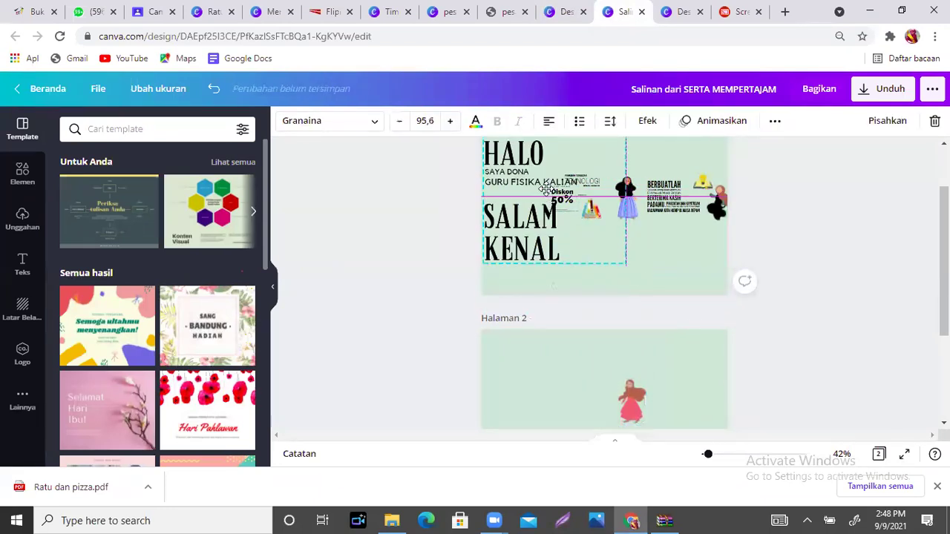
{"action": "left_click", "coordinate": [676, 197]}
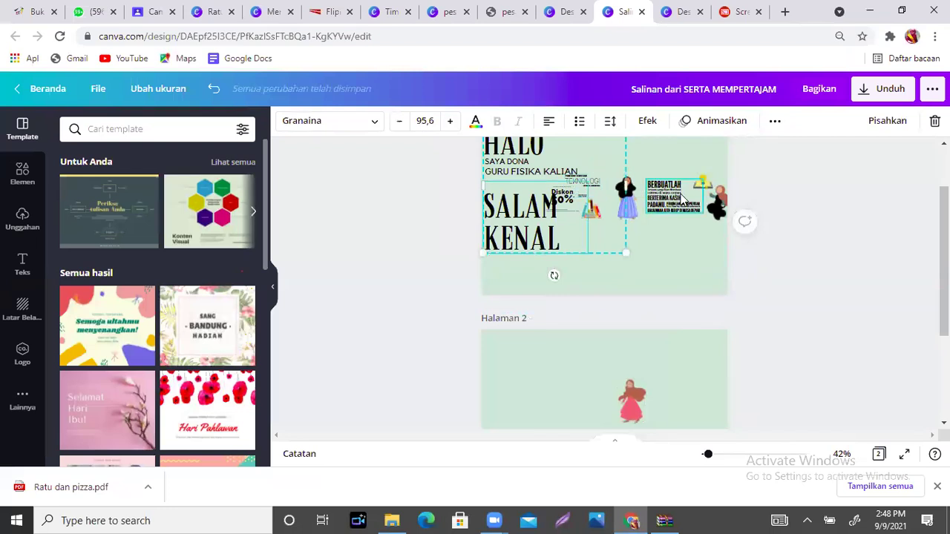
Add a third page, and move the TEKNOLOGI and Diskon 50% text groups from page 1 onto page 2.
{"action": "scroll", "coordinate": [605, 282], "scroll_direction": "down", "scroll_amount": 2}
{"action": "scroll", "coordinate": [604, 282], "scroll_direction": "up", "scroll_amount": 3}
{"action": "scroll", "coordinate": [604, 282], "scroll_direction": "down", "scroll_amount": 3}
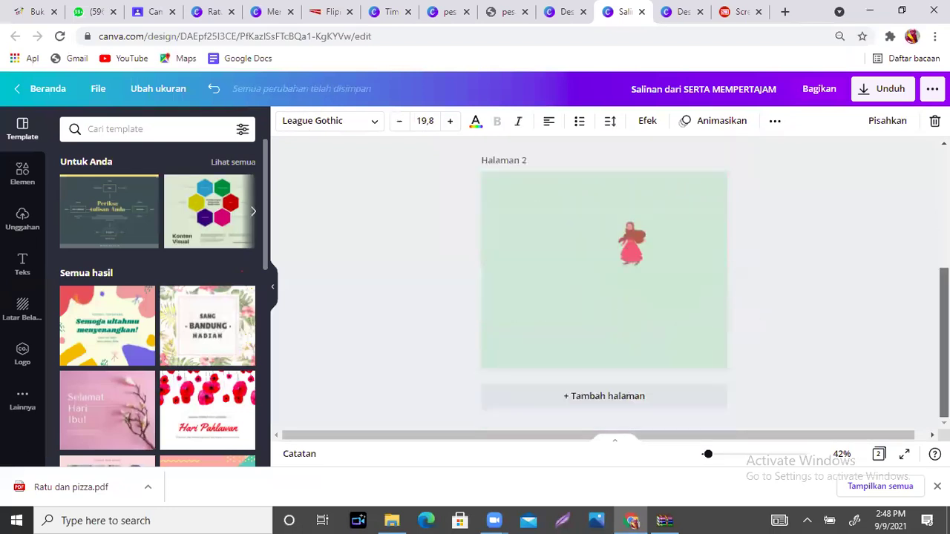
{"action": "left_click", "coordinate": [643, 407]}
{"action": "scroll", "coordinate": [604, 282], "scroll_direction": "up", "scroll_amount": 4}
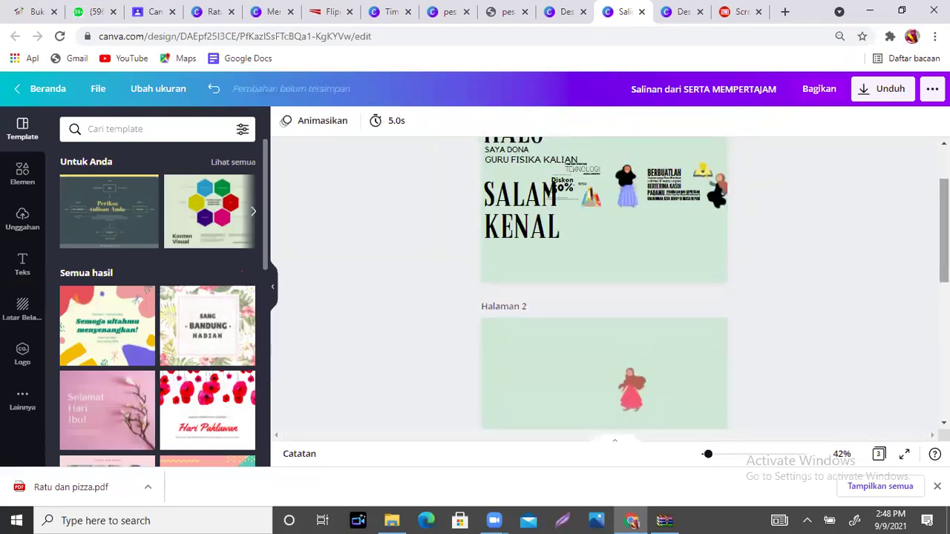
{"action": "left_click_drag", "start_coordinate": [582, 170], "coordinate": [557, 392]}
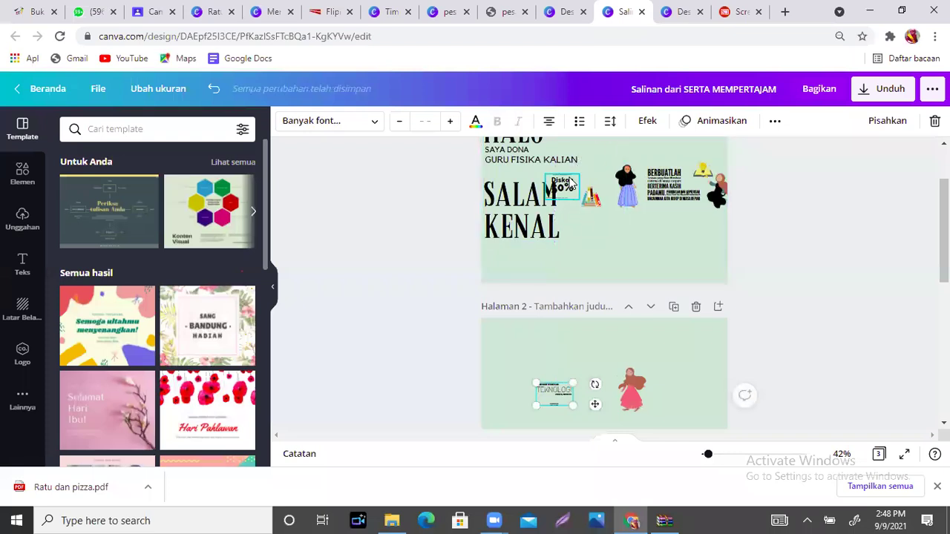
{"action": "left_click_drag", "start_coordinate": [564, 186], "coordinate": [675, 361]}
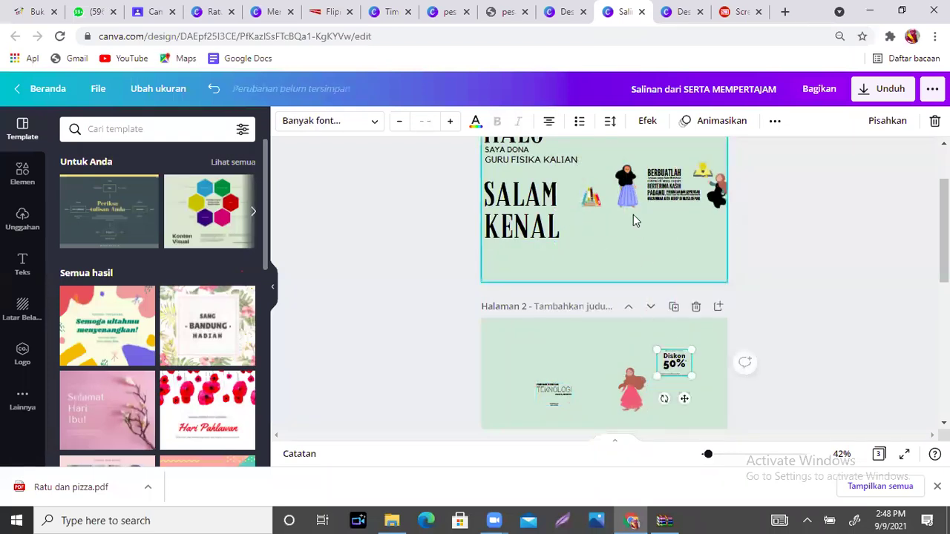
Shift the HALO / SALAM KENAL text slightly down and move the BERBUATLAH text to the lower part of page 1.
{"action": "left_click_drag", "start_coordinate": [594, 199], "coordinate": [594, 205]}
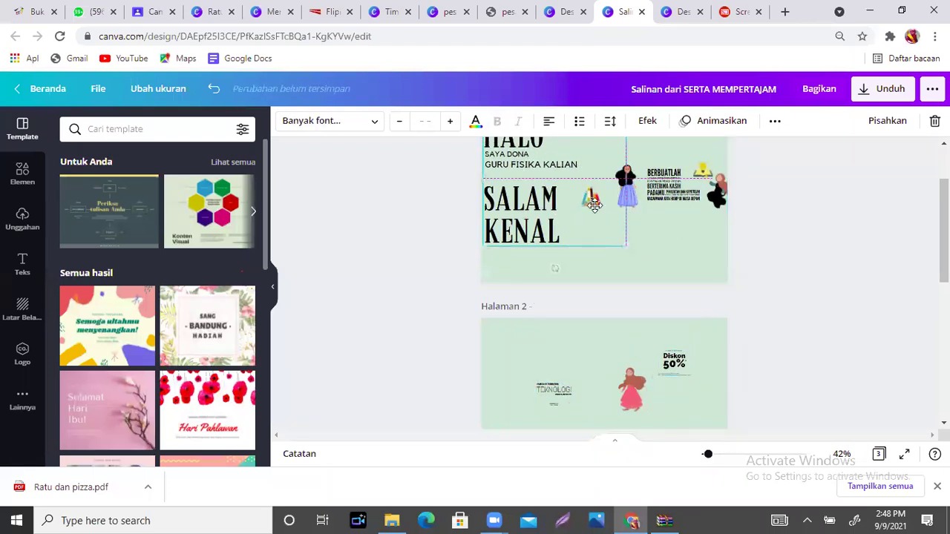
{"action": "left_click_drag", "start_coordinate": [670, 192], "coordinate": [649, 260]}
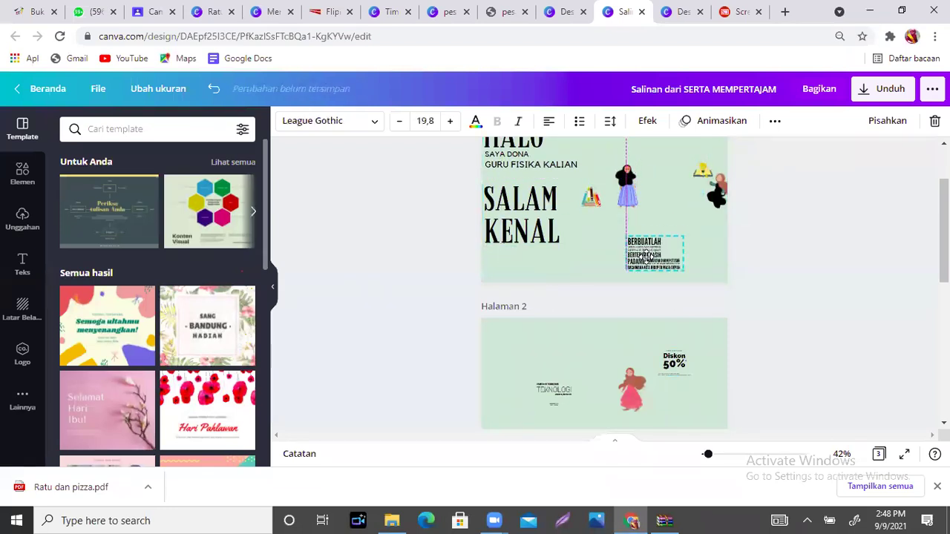
Move the girl in the black hijab onto page 2, enlarge her, and place her fully inside the page.
{"action": "left_click_drag", "start_coordinate": [632, 185], "coordinate": [593, 359]}
{"action": "left_click_drag", "start_coordinate": [609, 323], "coordinate": [625, 291]}
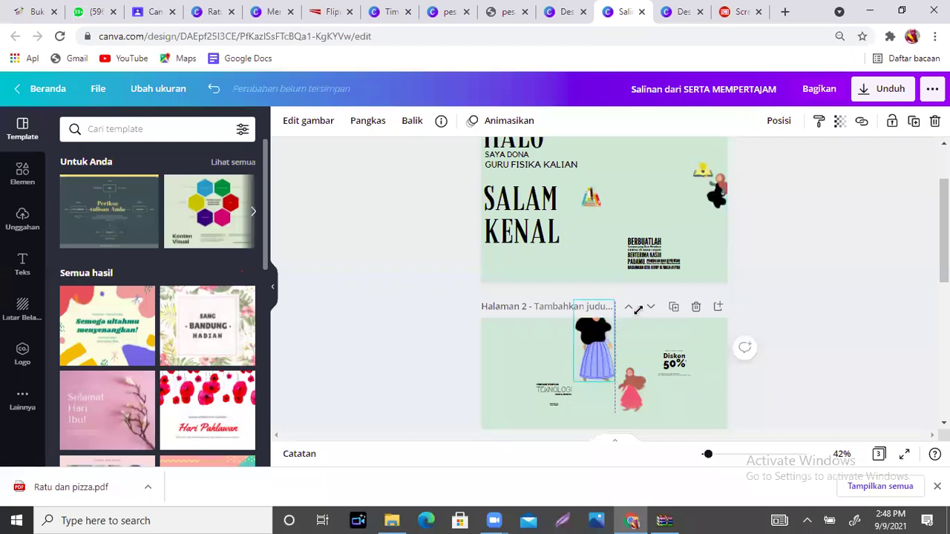
{"action": "left_click_drag", "start_coordinate": [583, 374], "coordinate": [573, 406]}
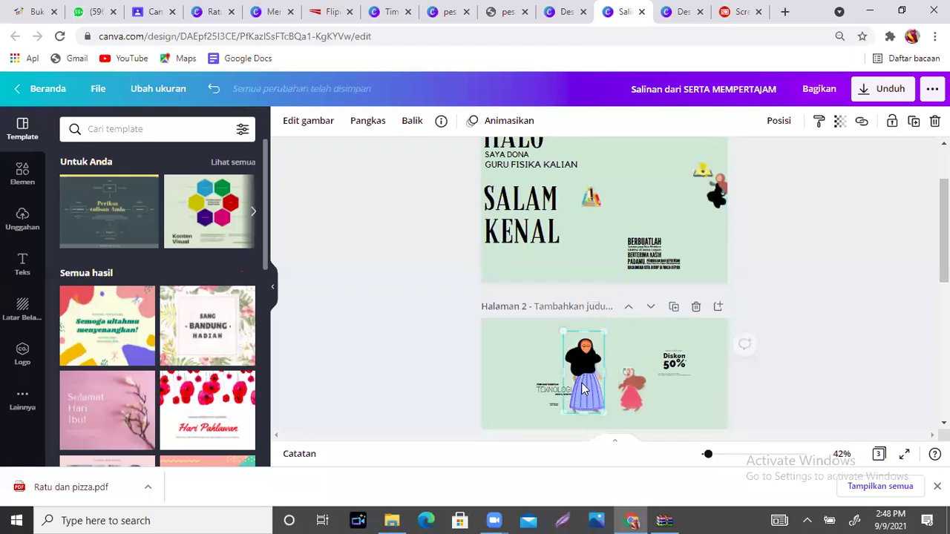
Move the girl in the pink dress lower on page 2 and enlarge her to fill the lower middle of the page.
{"action": "left_click_drag", "start_coordinate": [632, 404], "coordinate": [642, 428]}
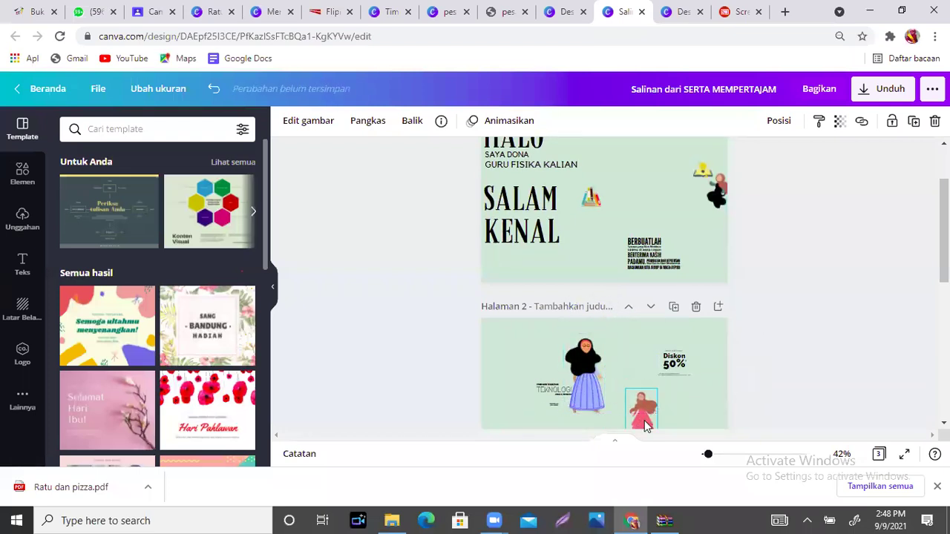
{"action": "scroll", "coordinate": [643, 416], "scroll_direction": "down", "scroll_amount": 1}
{"action": "scroll", "coordinate": [605, 282], "scroll_direction": "down", "scroll_amount": 2}
{"action": "left_click", "coordinate": [680, 280]}
{"action": "left_click", "coordinate": [642, 270]}
{"action": "left_click_drag", "start_coordinate": [628, 293], "coordinate": [563, 380]}
Shift the girl in the black hijab slightly up and left on page 2, and move the TEKNOLOGI text clear of her.
{"action": "left_click_drag", "start_coordinate": [596, 221], "coordinate": [588, 213]}
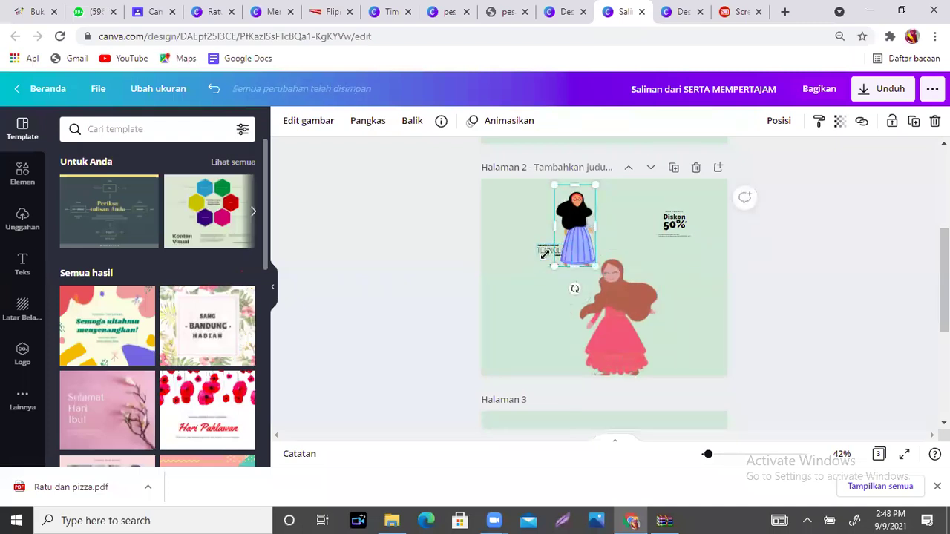
{"action": "left_click", "coordinate": [501, 293]}
{"action": "left_click", "coordinate": [545, 251]}
{"action": "left_click_drag", "start_coordinate": [549, 253], "coordinate": [518, 283]}
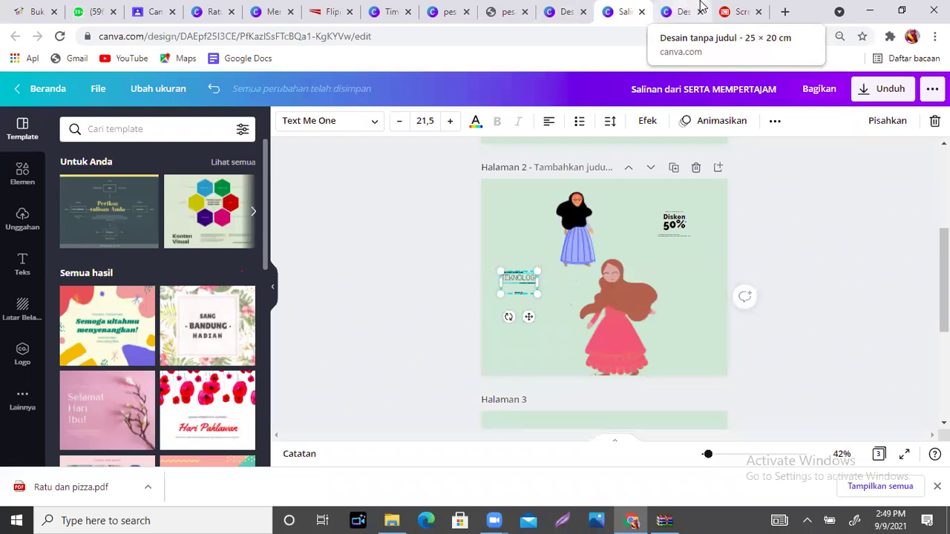
Highlight the flipbook's share URL on the FlipbookPDF page, then show the screen mirroring page and the pigtailed girl design in Canva.
{"action": "left_click", "coordinate": [740, 13]}
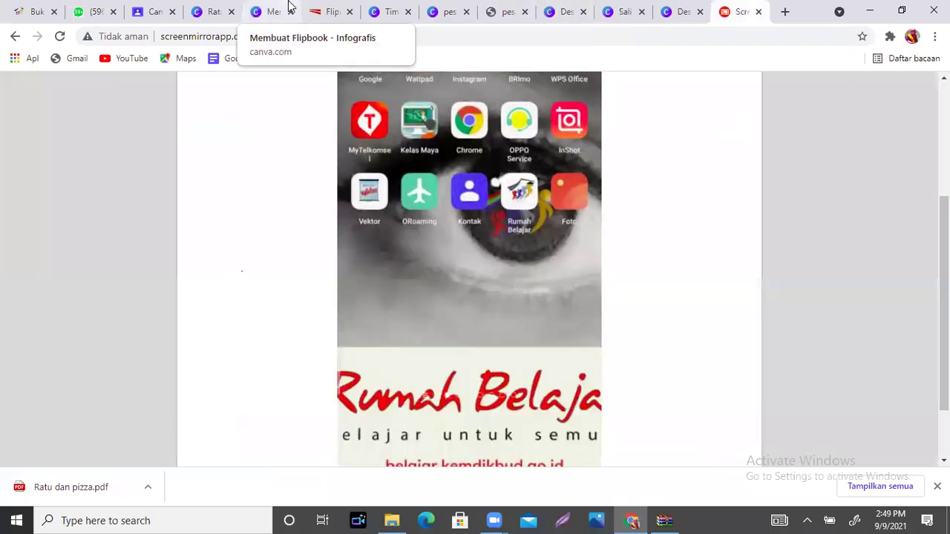
{"action": "left_click", "coordinate": [332, 11]}
{"action": "left_click_drag", "start_coordinate": [147, 215], "coordinate": [796, 206]}
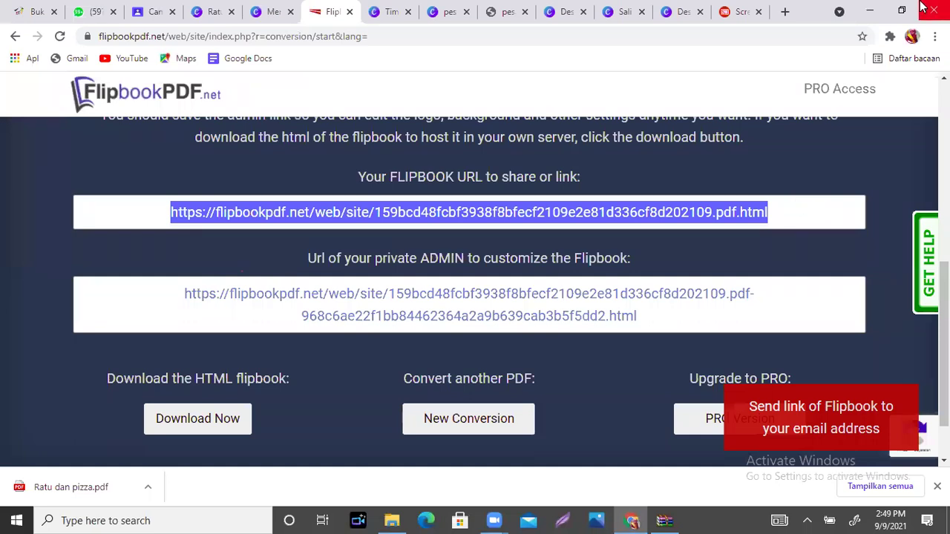
{"action": "left_click", "coordinate": [732, 13]}
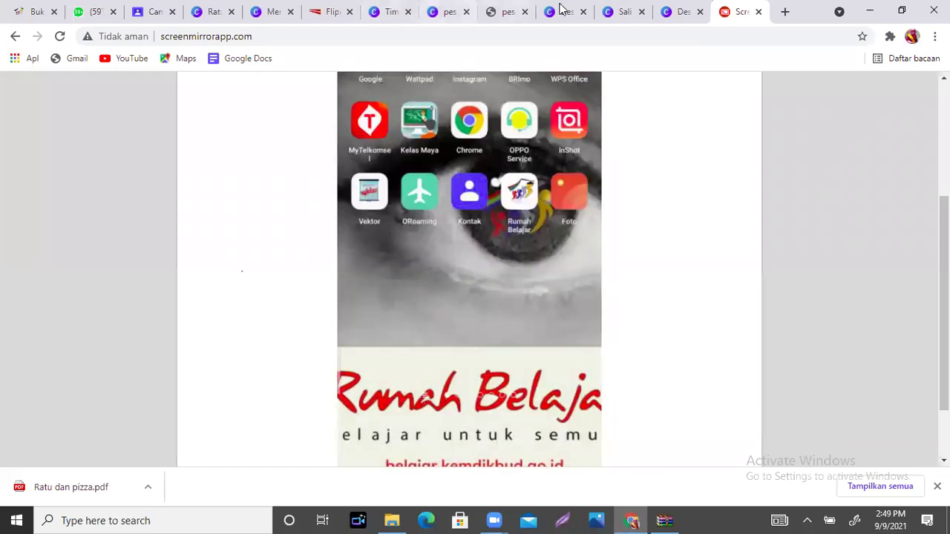
{"action": "left_click", "coordinate": [676, 12]}
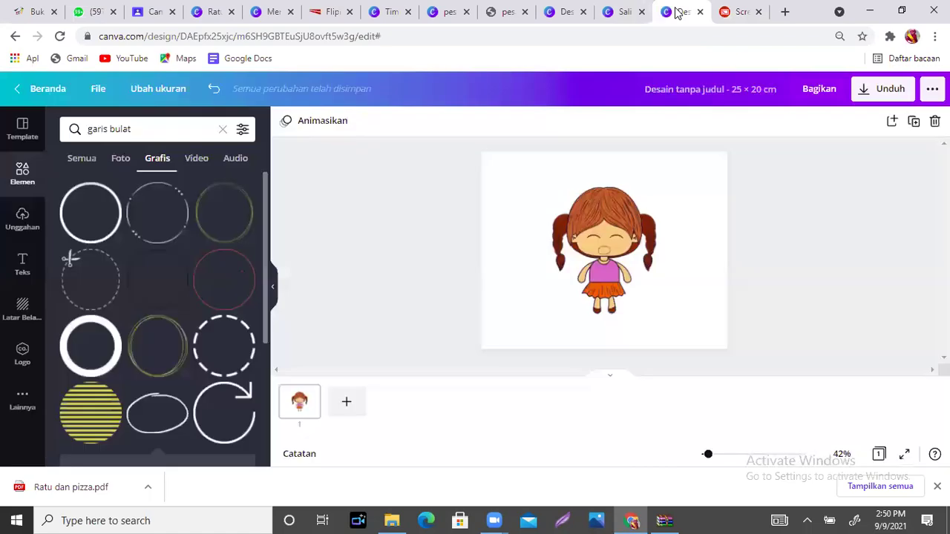
Return to the FlipbookPDF page and show the Downloads folder in File Explorer.
{"action": "left_click", "coordinate": [325, 15]}
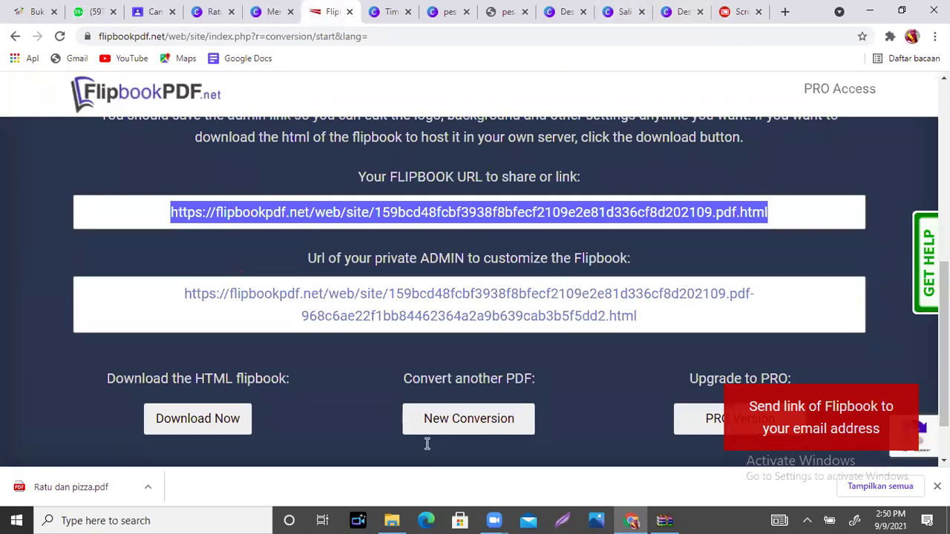
{"action": "left_click", "coordinate": [392, 520]}
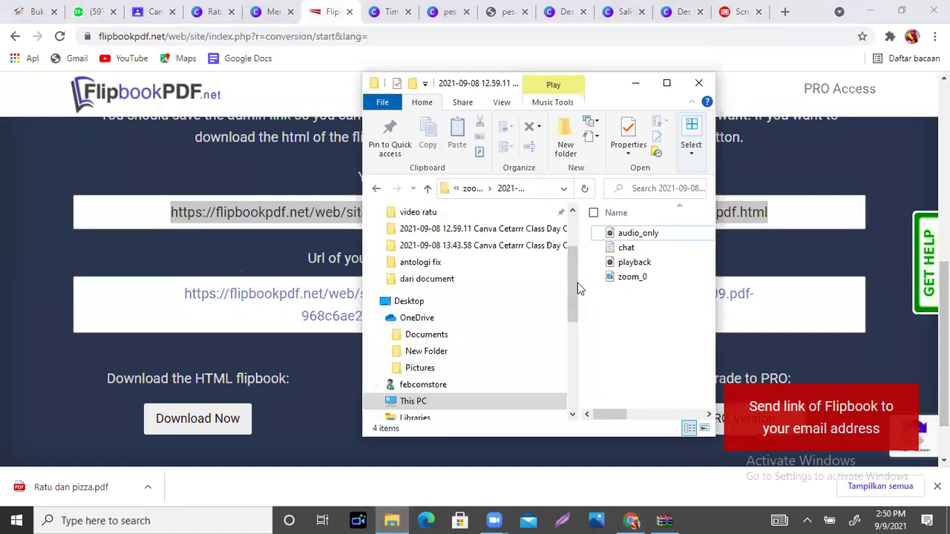
{"action": "left_click_drag", "start_coordinate": [572, 297], "coordinate": [573, 239]}
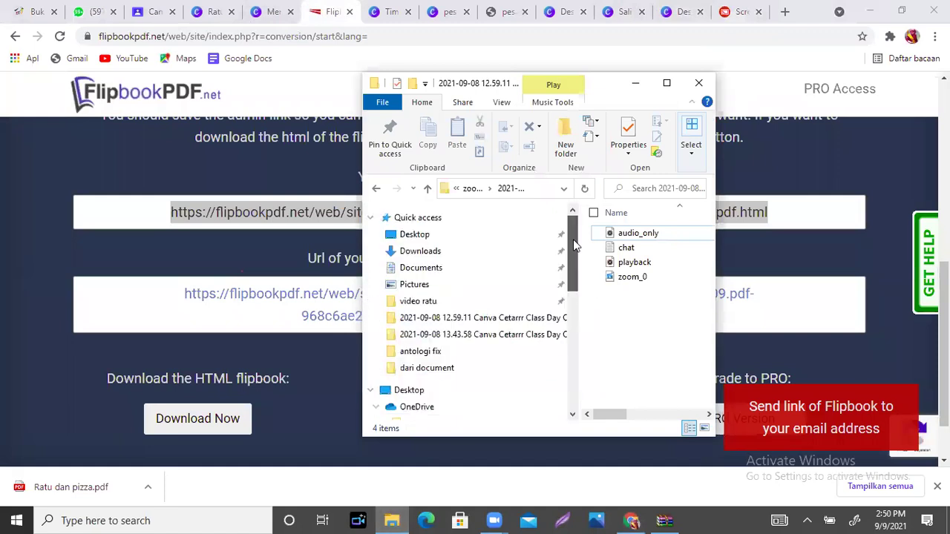
{"action": "left_click", "coordinate": [436, 254]}
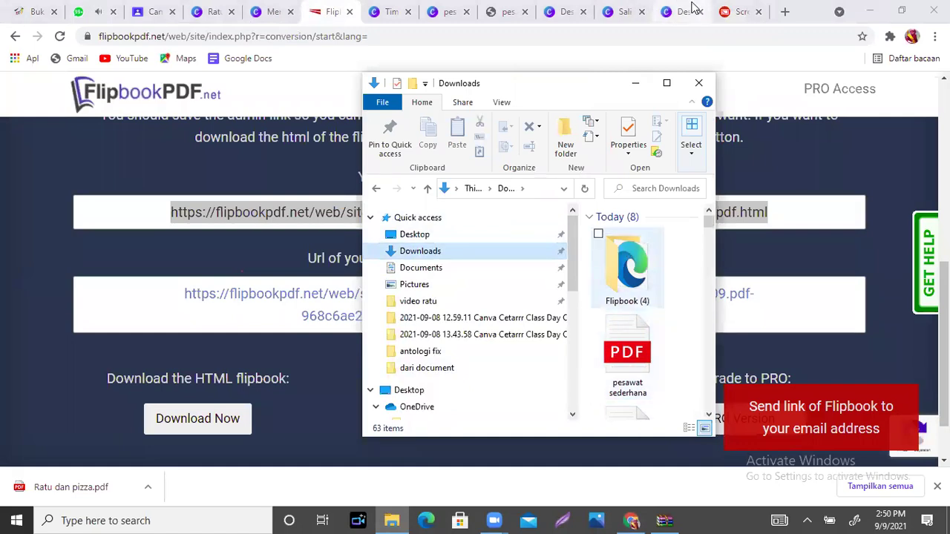
List the download file types for the pigtailed girl design in Canva, and show the Downloads folder full-screen in File Explorer.
{"action": "left_click", "coordinate": [689, 11]}
{"action": "left_click", "coordinate": [896, 89]}
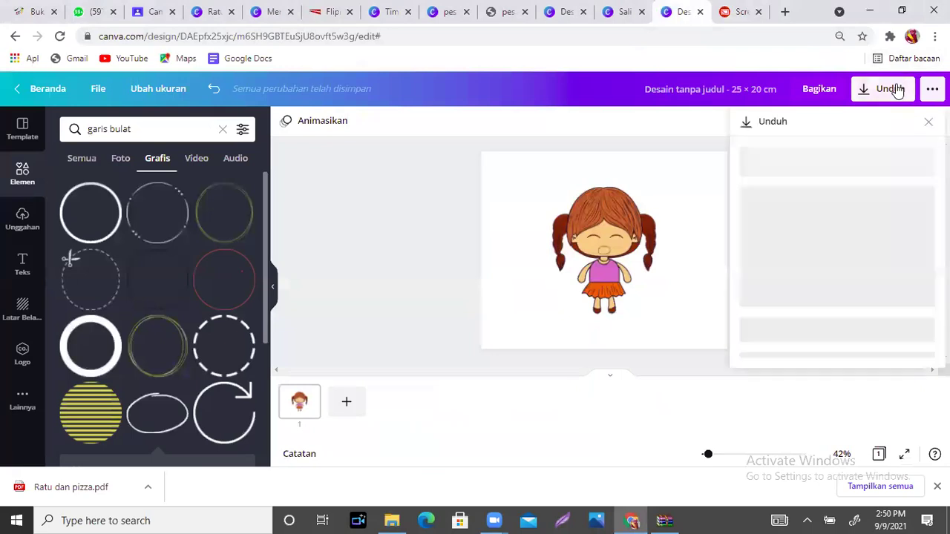
{"action": "left_click", "coordinate": [875, 182]}
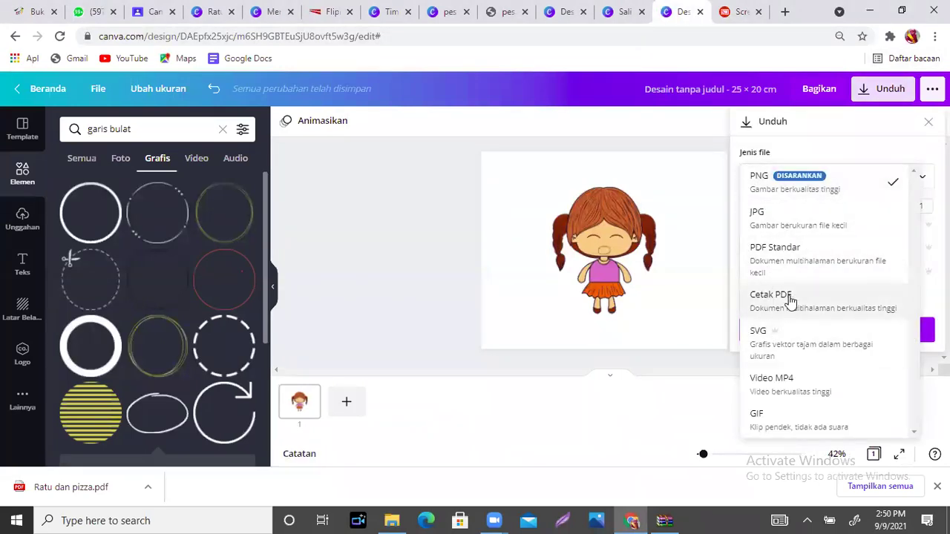
{"action": "left_click", "coordinate": [392, 521]}
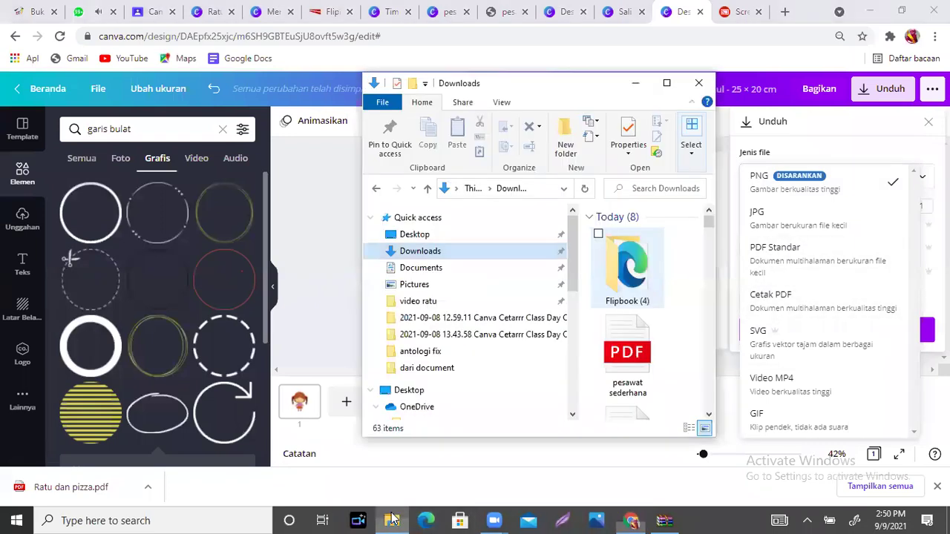
{"action": "left_click", "coordinate": [666, 82]}
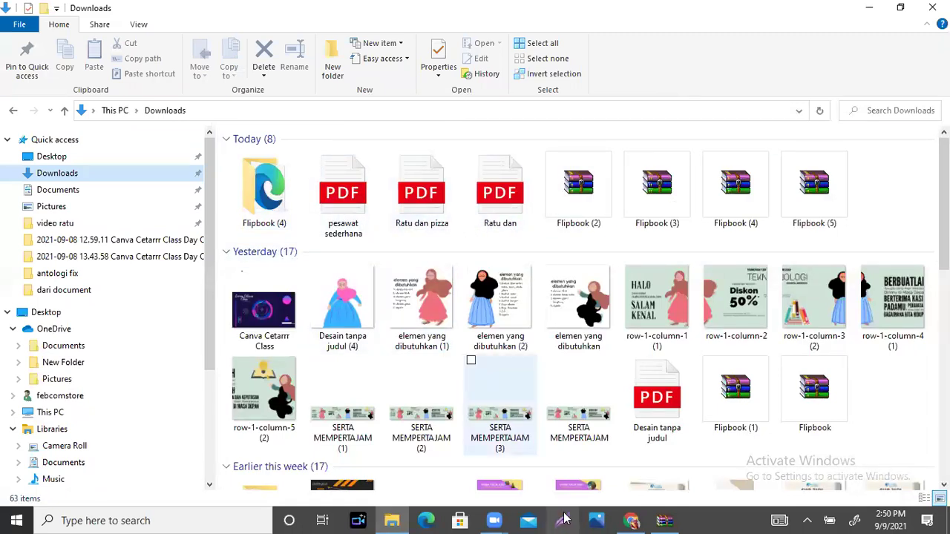
Return to the FlipbookPDF page in Chrome and load the flipbookpdf.net home page.
{"action": "left_click", "coordinate": [631, 520]}
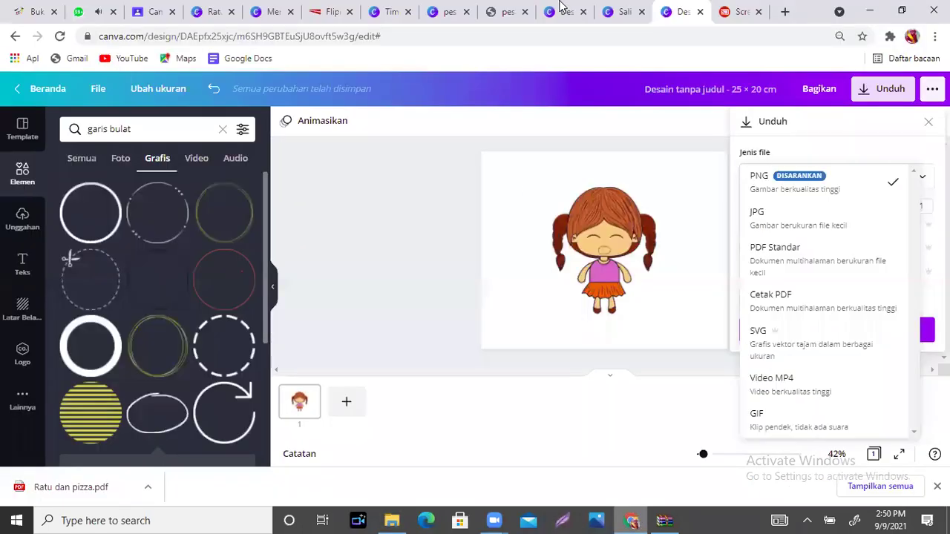
{"action": "left_click", "coordinate": [330, 11]}
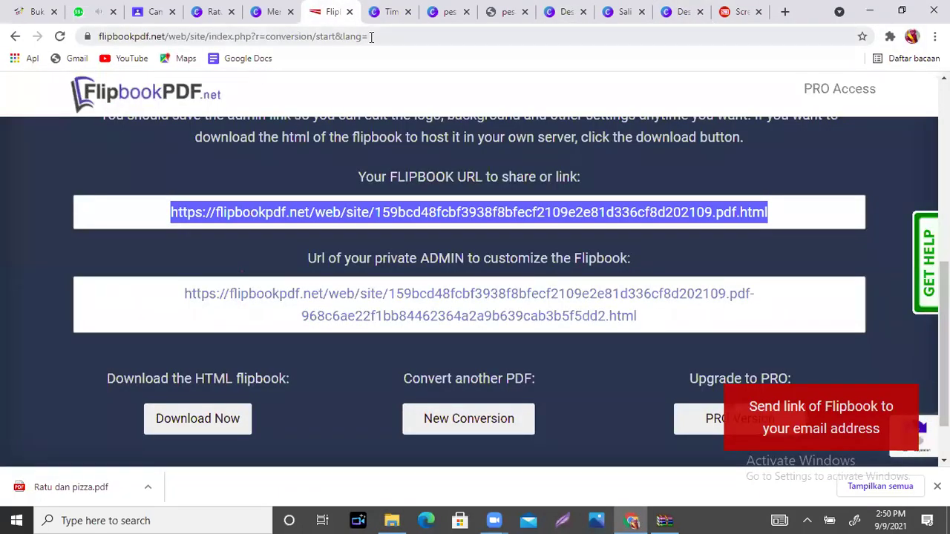
{"action": "left_click", "coordinate": [223, 35]}
{"action": "type", "text": "flipbookpdf.net"}
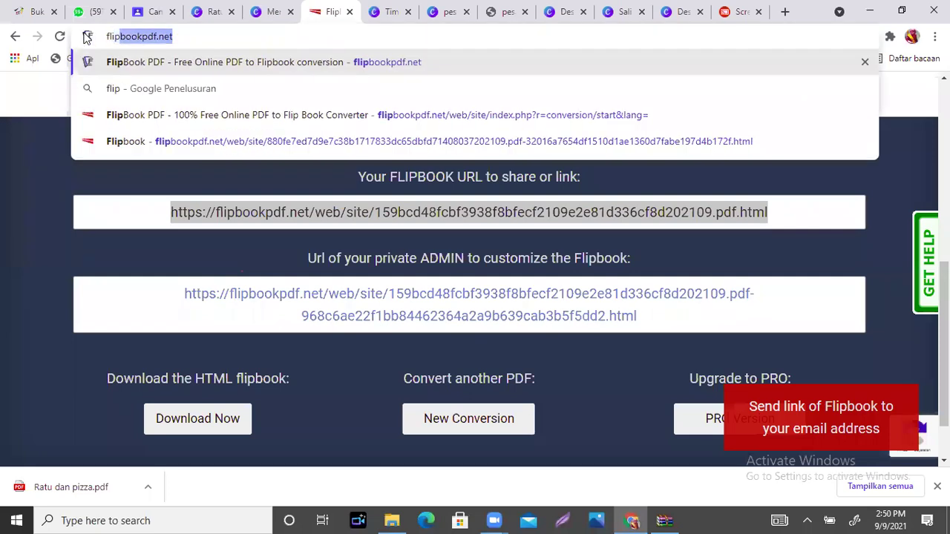
{"action": "left_click", "coordinate": [266, 64]}
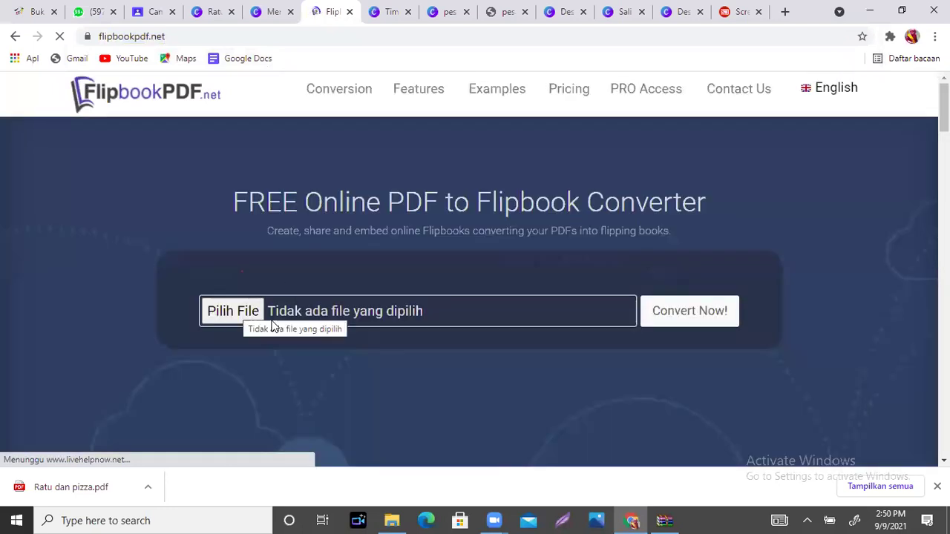
Convert Ratu dan pizza.pdf to a flipbook and highlight its share URL.
{"action": "left_click", "coordinate": [273, 318]}
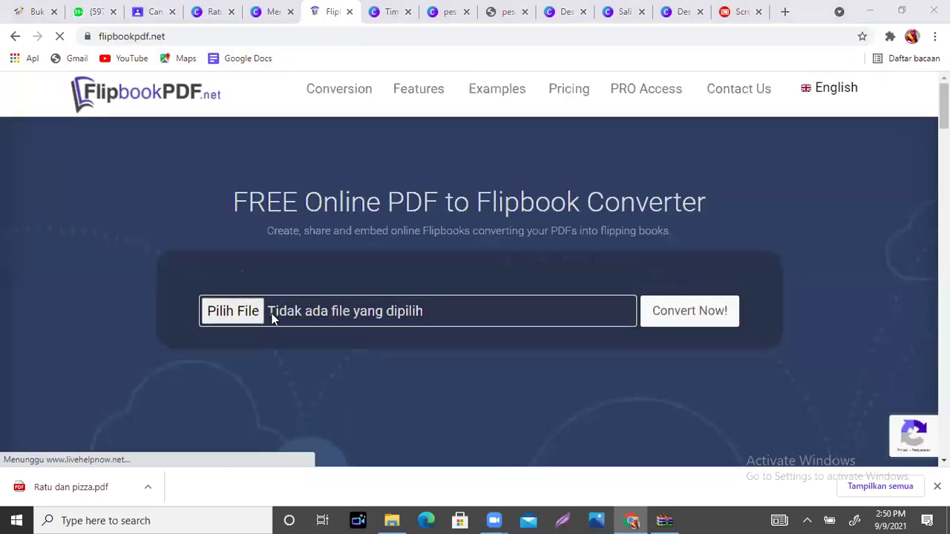
{"action": "left_click", "coordinate": [393, 271]}
{"action": "left_click", "coordinate": [355, 451]}
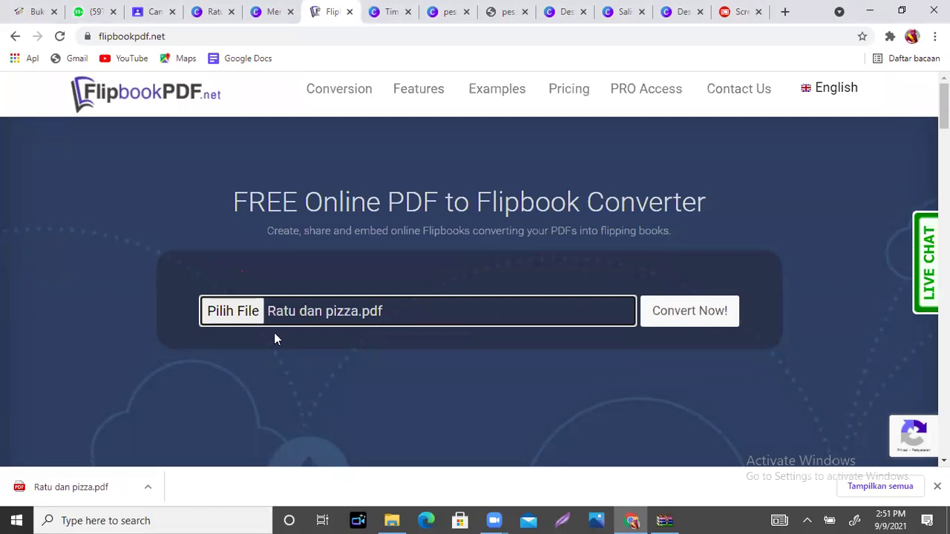
{"action": "left_click", "coordinate": [694, 318]}
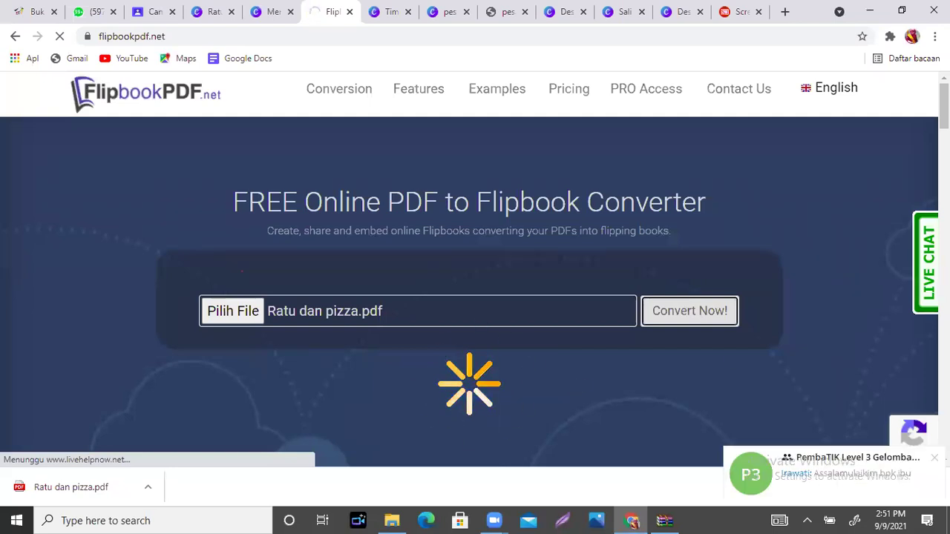
{"action": "left_click", "coordinate": [884, 455]}
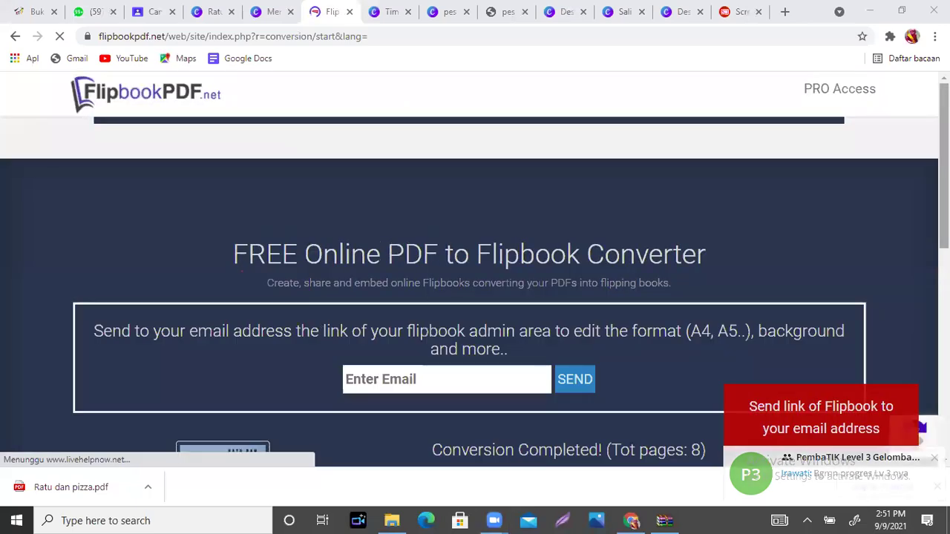
{"action": "scroll", "coordinate": [805, 297], "scroll_direction": "down", "scroll_amount": 4}
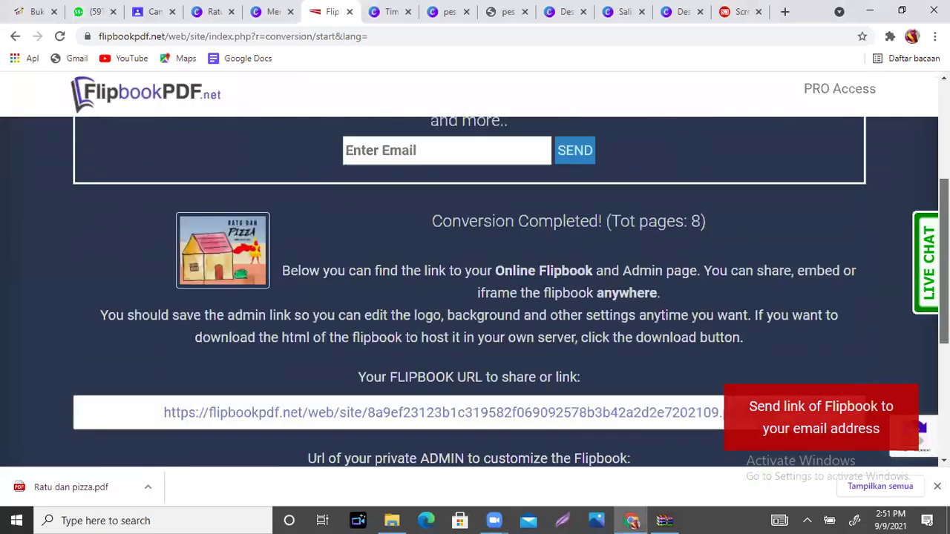
{"action": "left_click_drag", "start_coordinate": [791, 287], "coordinate": [164, 263]}
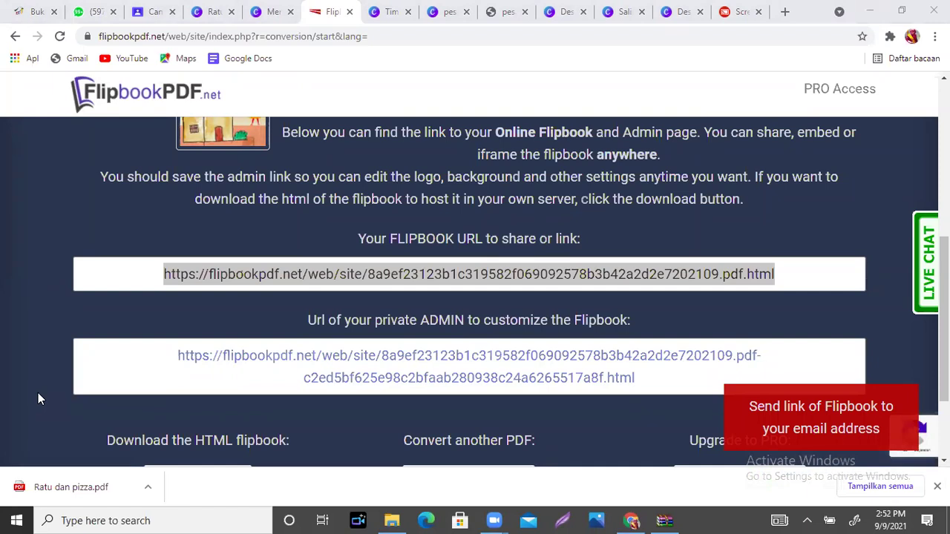
Switch to the screen mirroring page and show the post options and sharing choices for the Ratu dan Pizza flipbook post.
{"action": "left_click", "coordinate": [743, 12]}
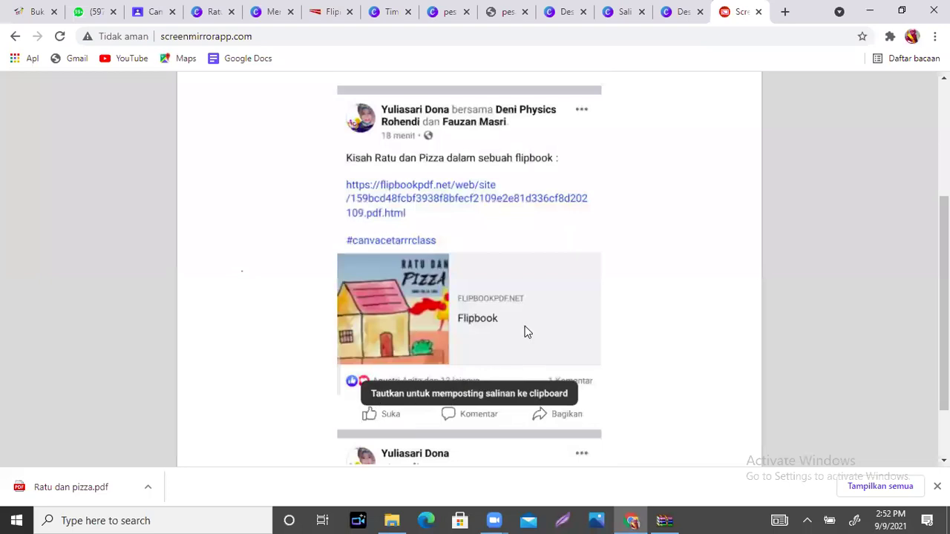
{"action": "left_click", "coordinate": [581, 113]}
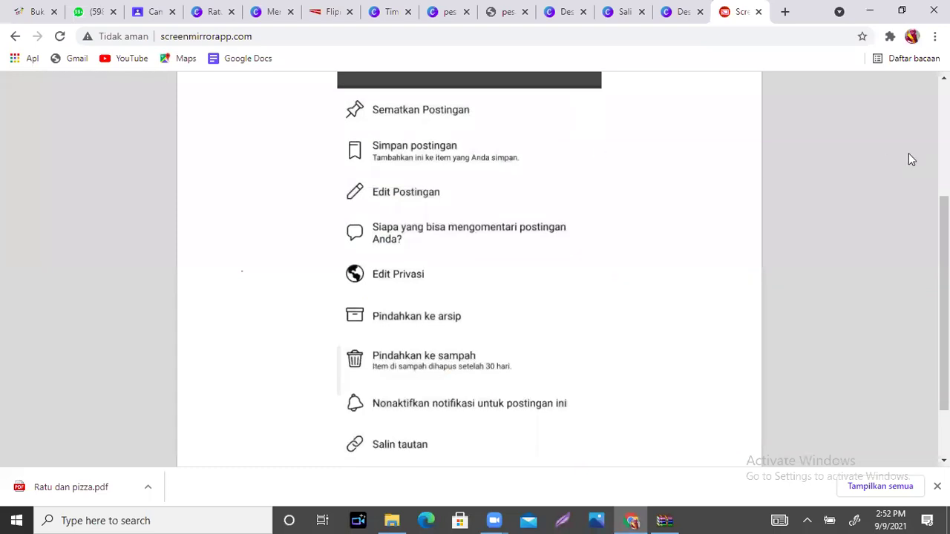
{"action": "scroll", "coordinate": [945, 297], "scroll_direction": "down", "scroll_amount": 1}
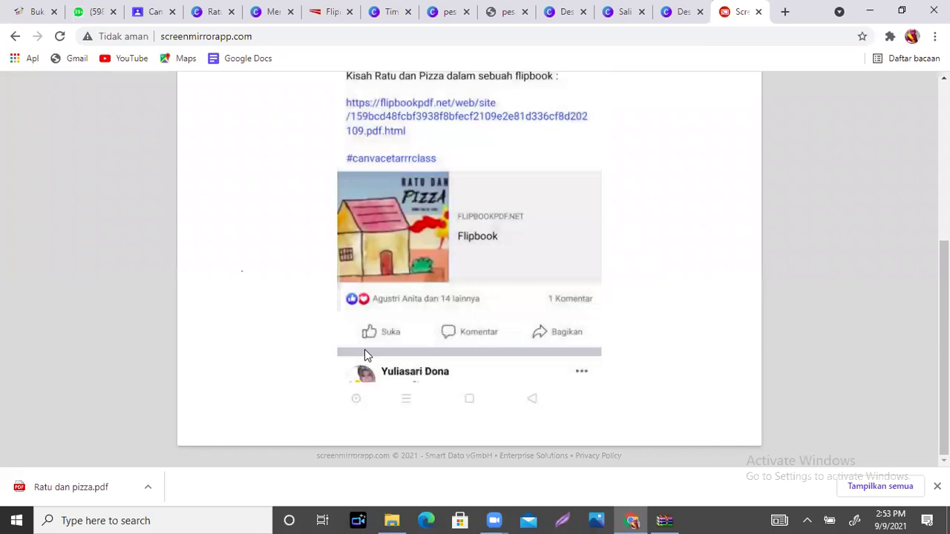
{"action": "left_click", "coordinate": [542, 335]}
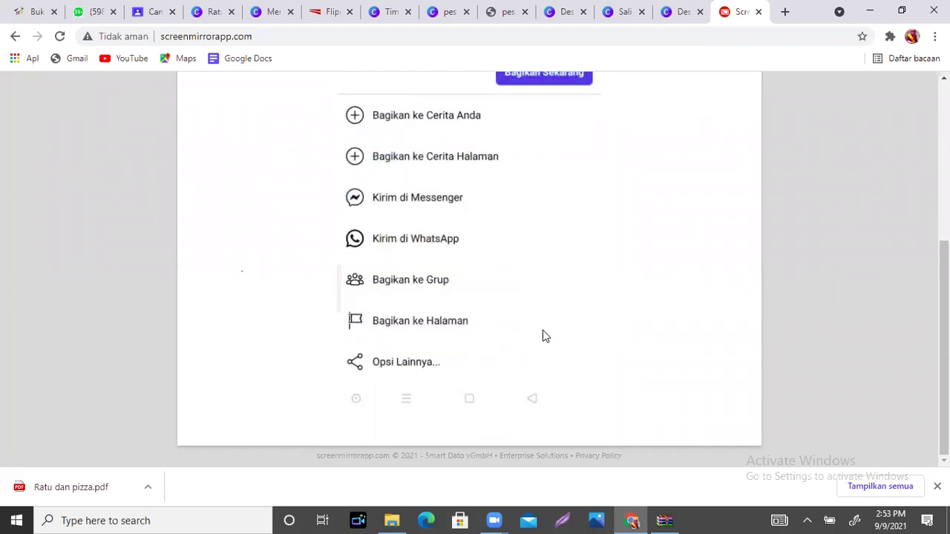
{"action": "left_click", "coordinate": [438, 198]}
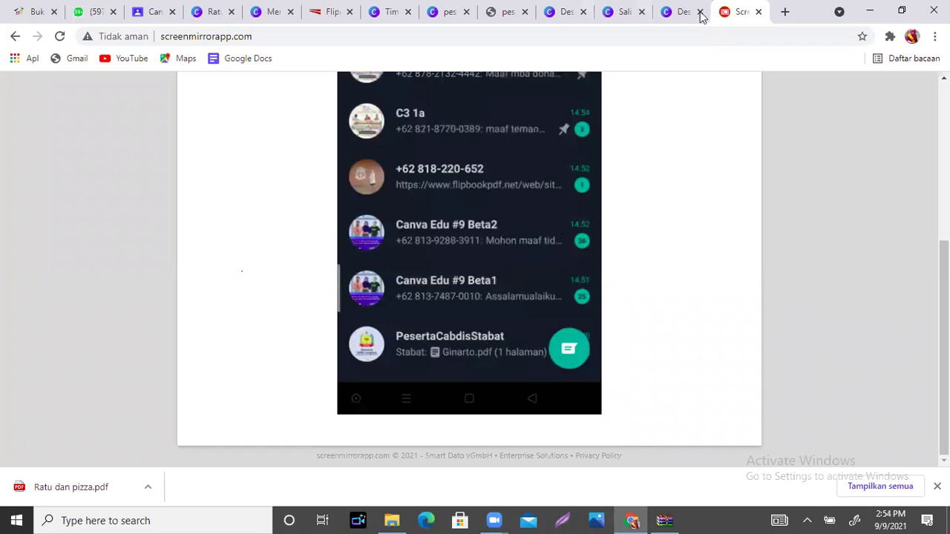
Show the Salinan dari SERTA MEMPERTAJAM design in Canva, and review the conversion result on the FlipbookPDF page.
{"action": "left_click", "coordinate": [633, 11]}
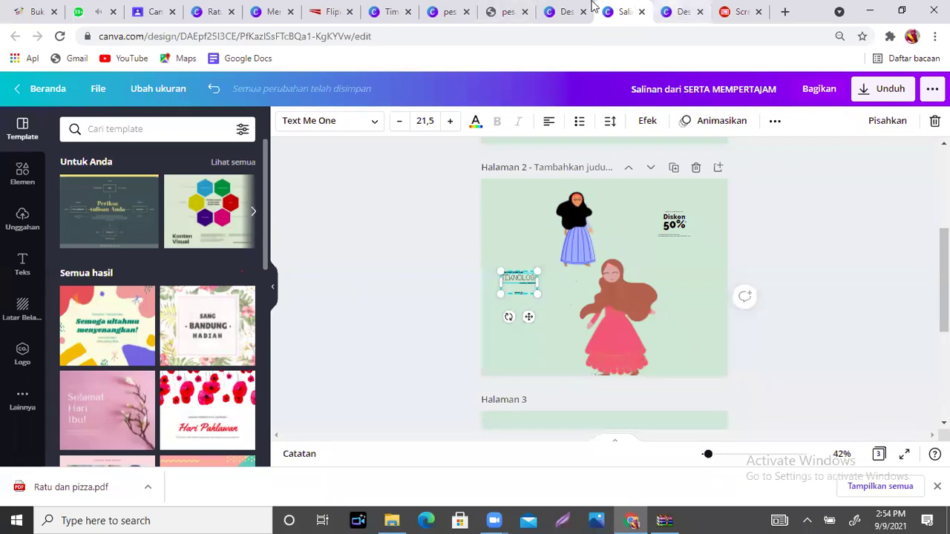
{"action": "left_click", "coordinate": [332, 11]}
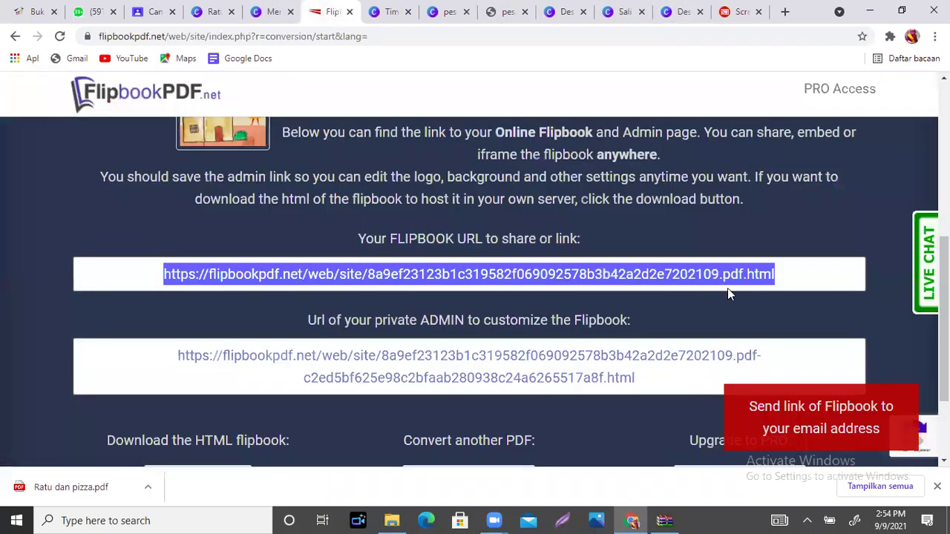
{"action": "scroll", "coordinate": [742, 156], "scroll_direction": "down", "scroll_amount": 2}
{"action": "scroll", "coordinate": [742, 156], "scroll_direction": "up", "scroll_amount": 4}
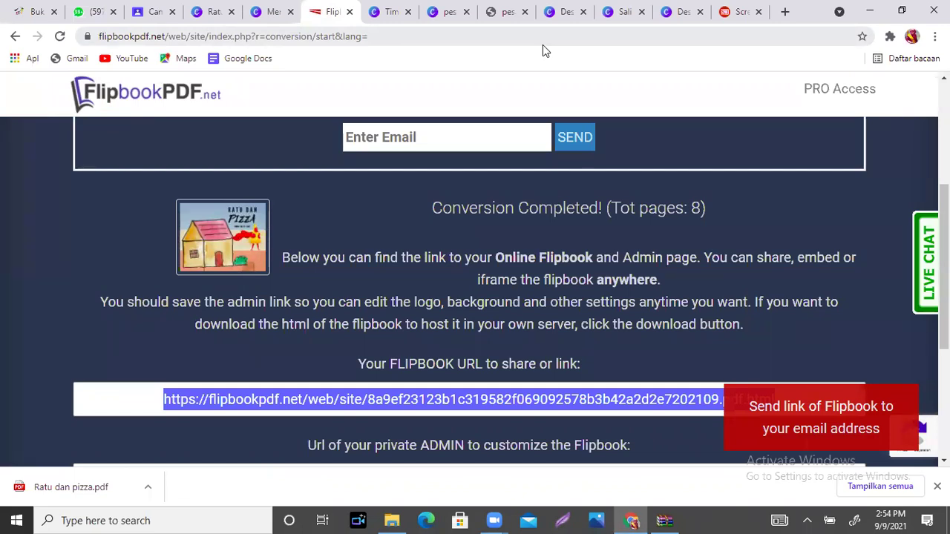
Search Google for flipbook in a new tab and look through the results for other flipbook makers.
{"action": "left_click", "coordinate": [786, 12]}
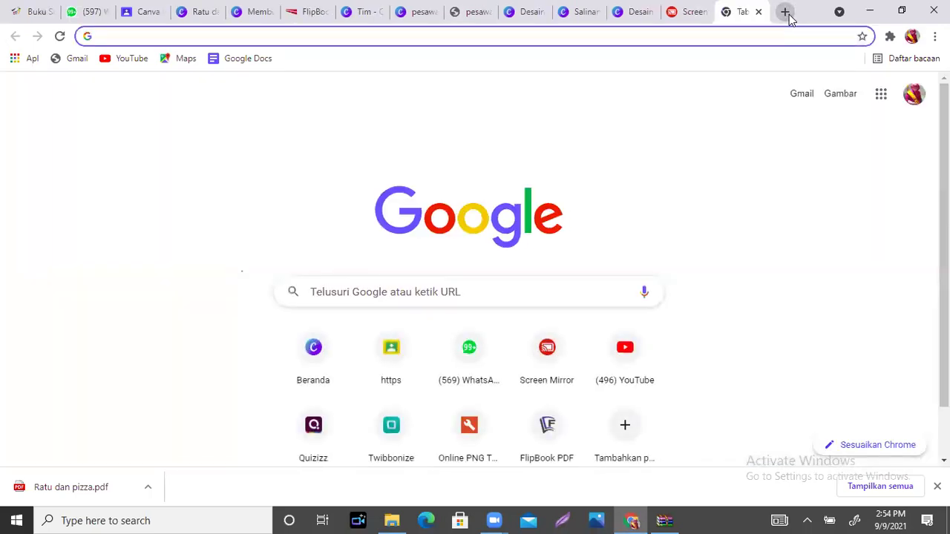
{"action": "type", "text": "flipbook"}
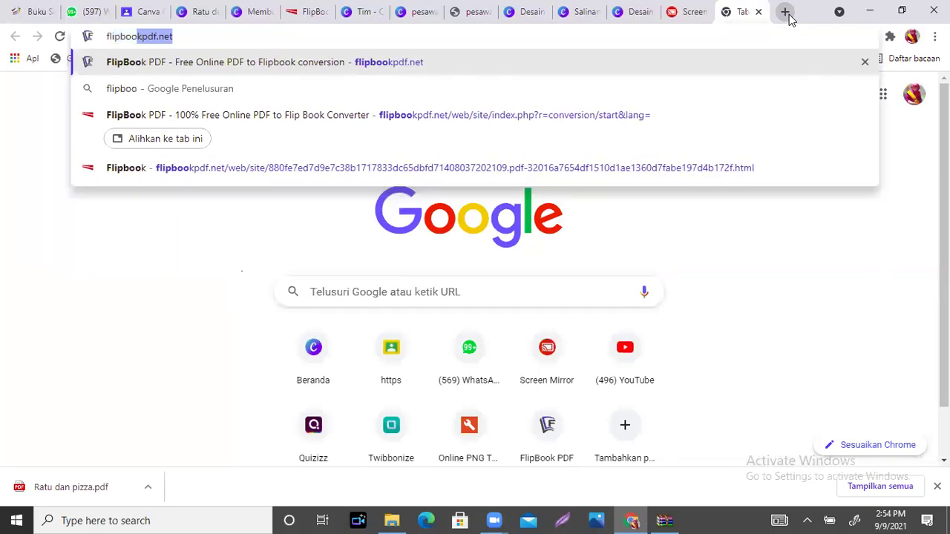
{"action": "key", "text": "Delete"}
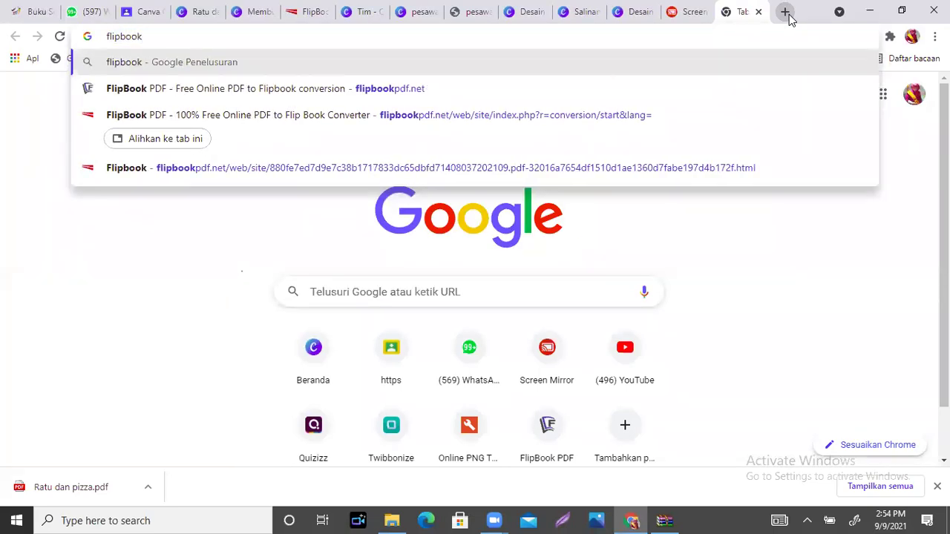
{"action": "key", "text": "Return"}
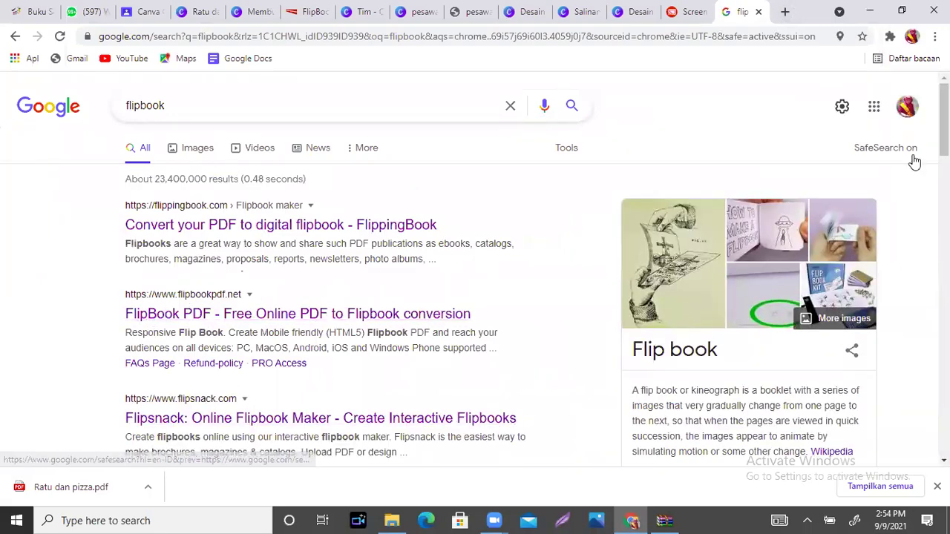
{"action": "scroll", "coordinate": [851, 317], "scroll_direction": "down", "scroll_amount": 1}
{"action": "scroll", "coordinate": [537, 288], "scroll_direction": "down", "scroll_amount": 6}
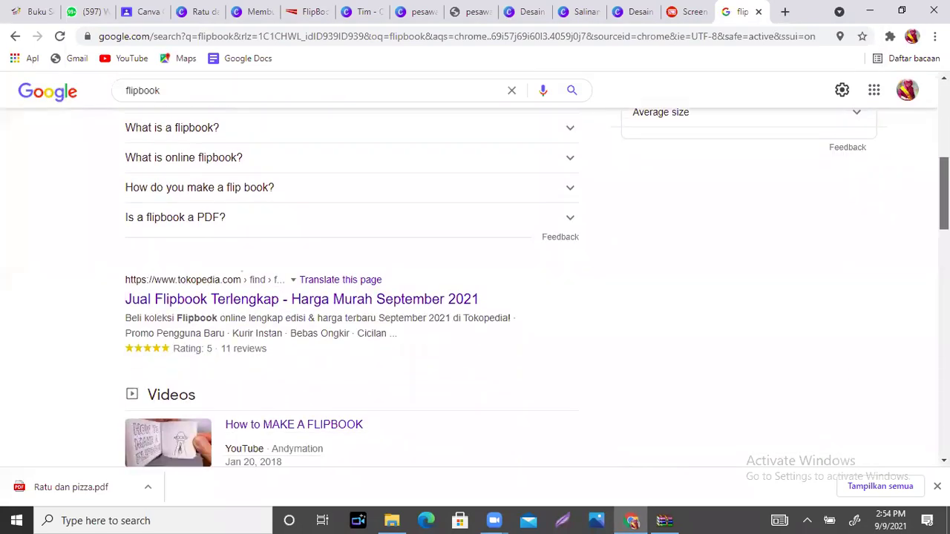
{"action": "scroll", "coordinate": [538, 288], "scroll_direction": "down", "scroll_amount": 6}
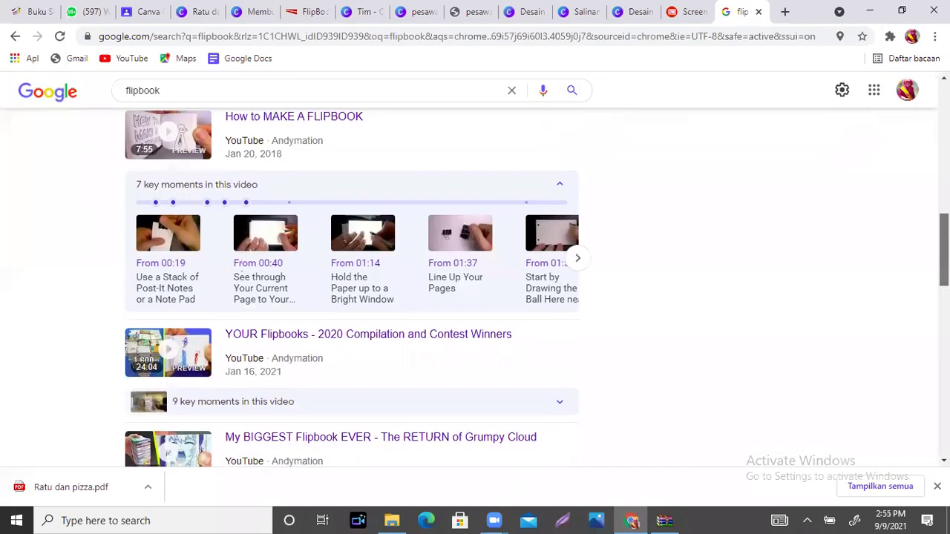
{"action": "scroll", "coordinate": [835, 273], "scroll_direction": "down", "scroll_amount": 1}
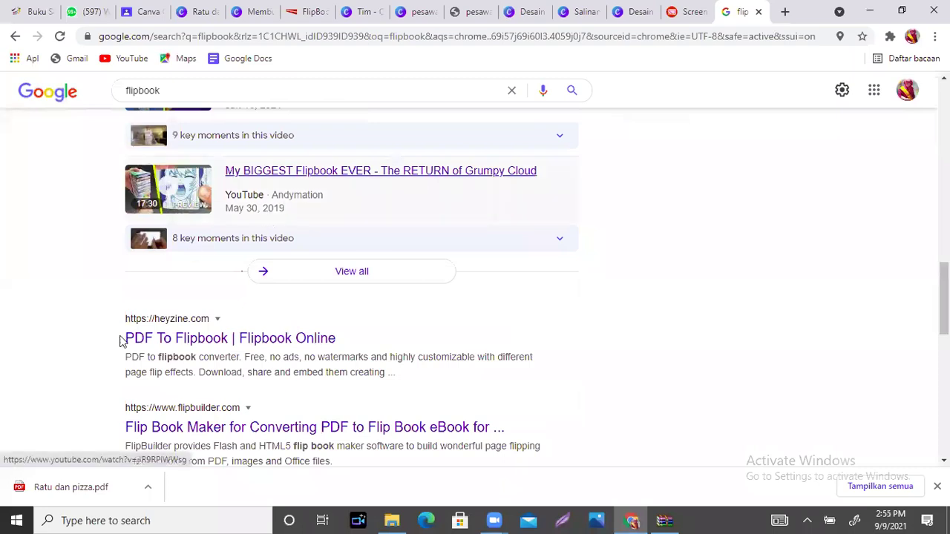
{"action": "scroll", "coordinate": [530, 221], "scroll_direction": "down", "scroll_amount": 3}
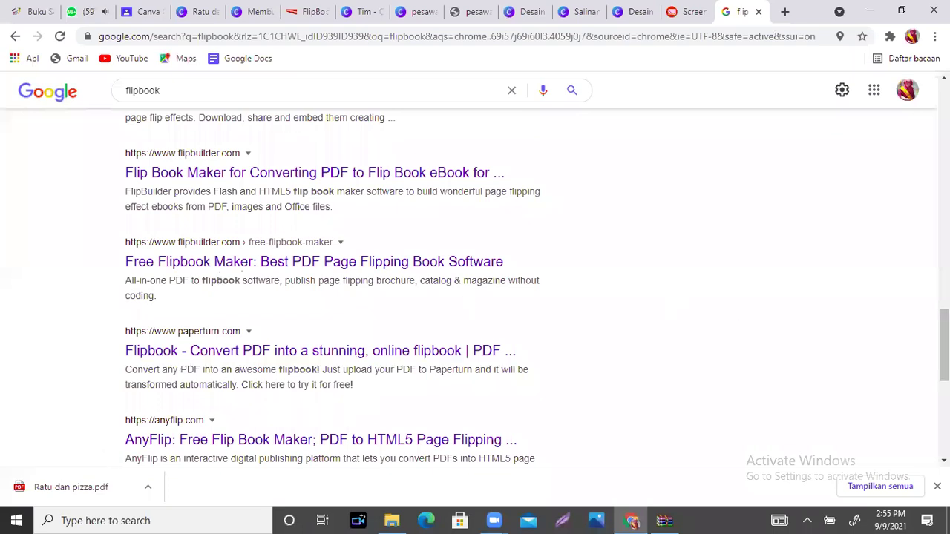
{"action": "scroll", "coordinate": [349, 290], "scroll_direction": "down", "scroll_amount": 2}
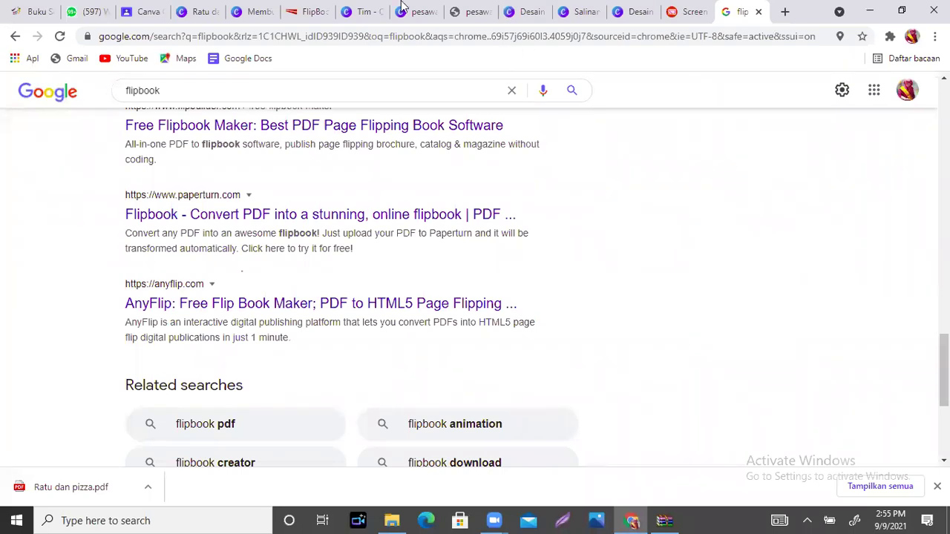
Review the share, admin and download sections of the FlipbookPDF result page, and return to the screen mirroring page.
{"action": "left_click", "coordinate": [304, 11]}
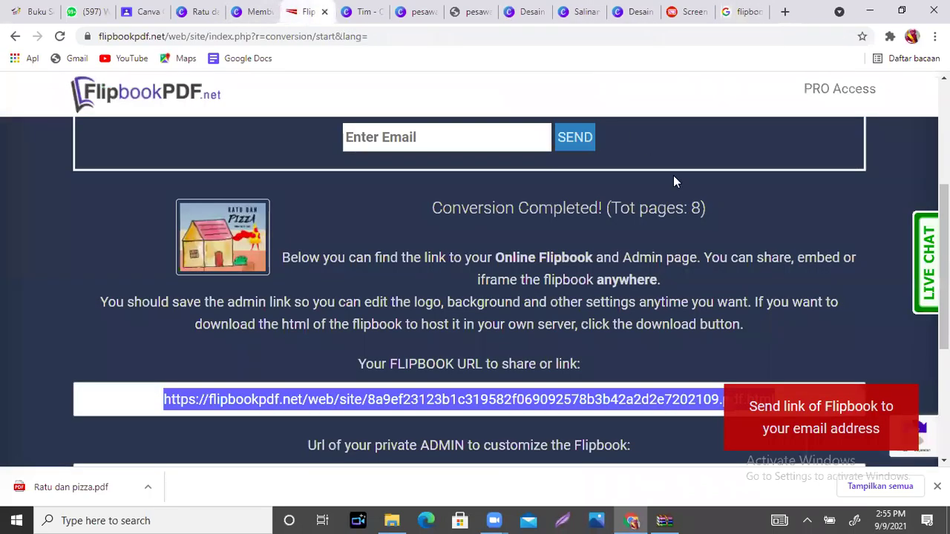
{"action": "scroll", "coordinate": [475, 311], "scroll_direction": "down", "scroll_amount": 4}
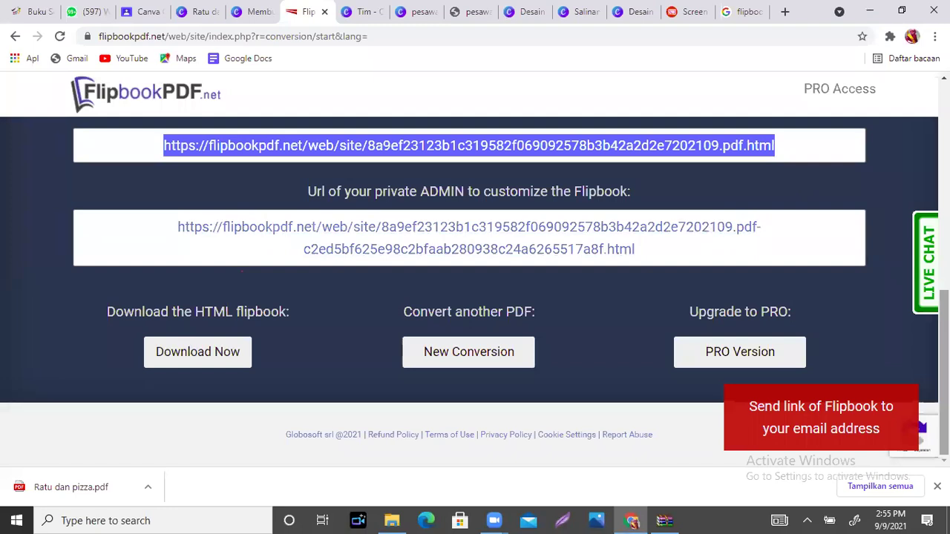
{"action": "scroll", "coordinate": [945, 371], "scroll_direction": "up", "scroll_amount": 5}
{"action": "scroll", "coordinate": [476, 297], "scroll_direction": "up", "scroll_amount": 1}
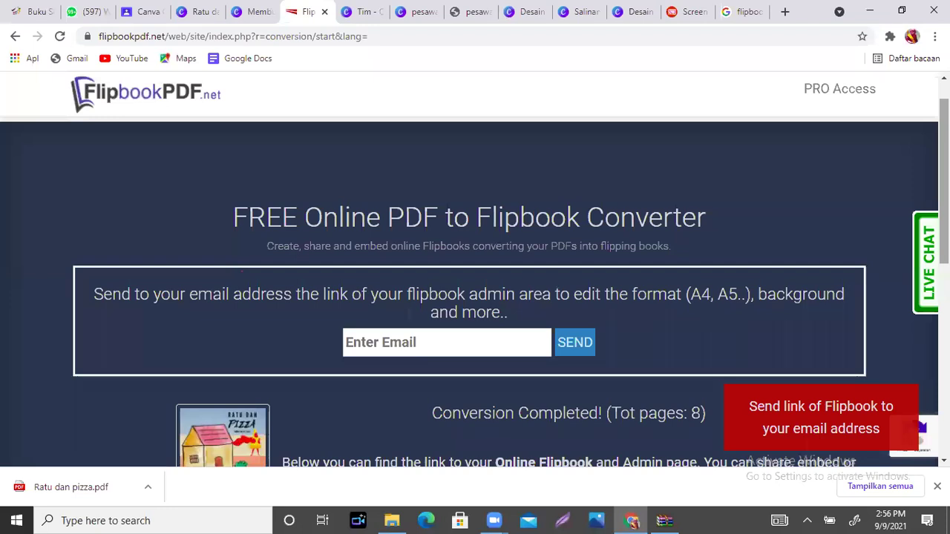
{"action": "left_click", "coordinate": [687, 11]}
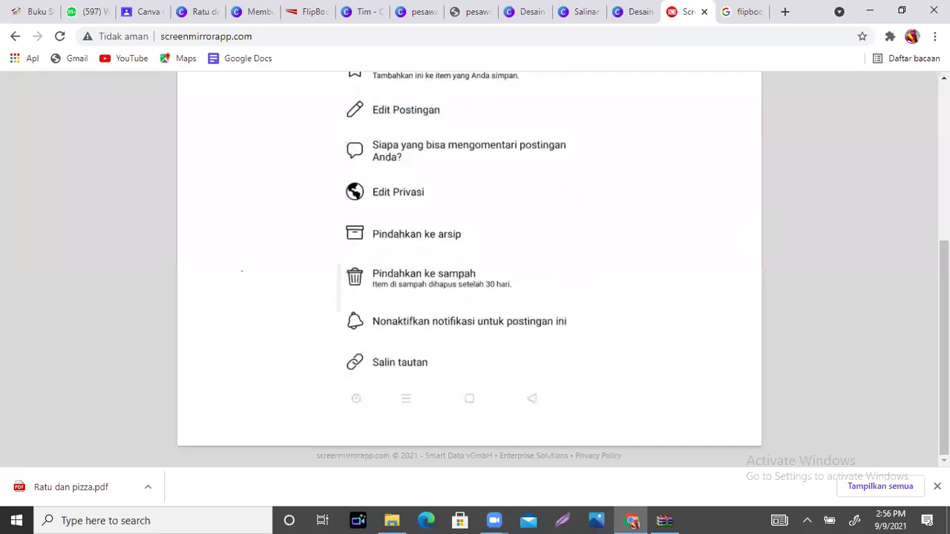
{"action": "scroll", "coordinate": [831, 230], "scroll_direction": "up", "scroll_amount": 2}
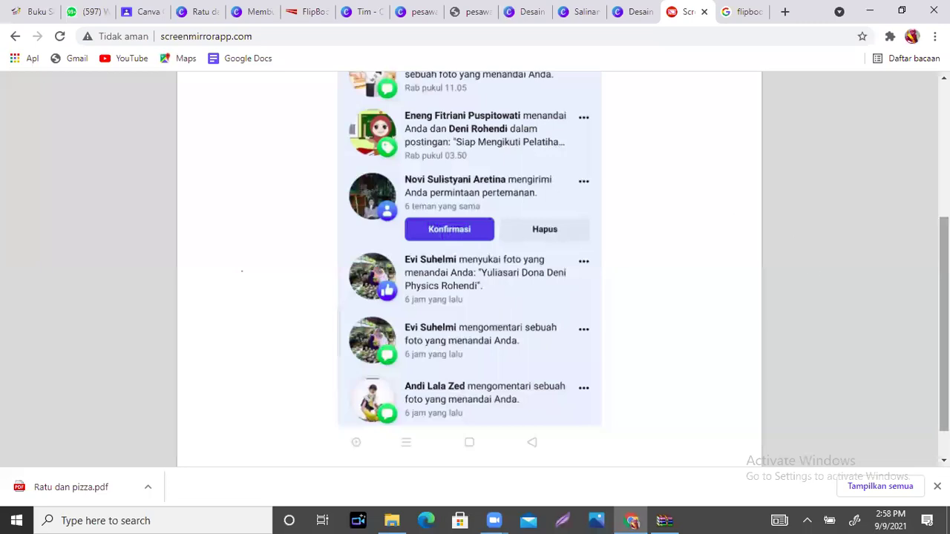
{"action": "scroll", "coordinate": [668, 245], "scroll_direction": "up", "scroll_amount": 1}
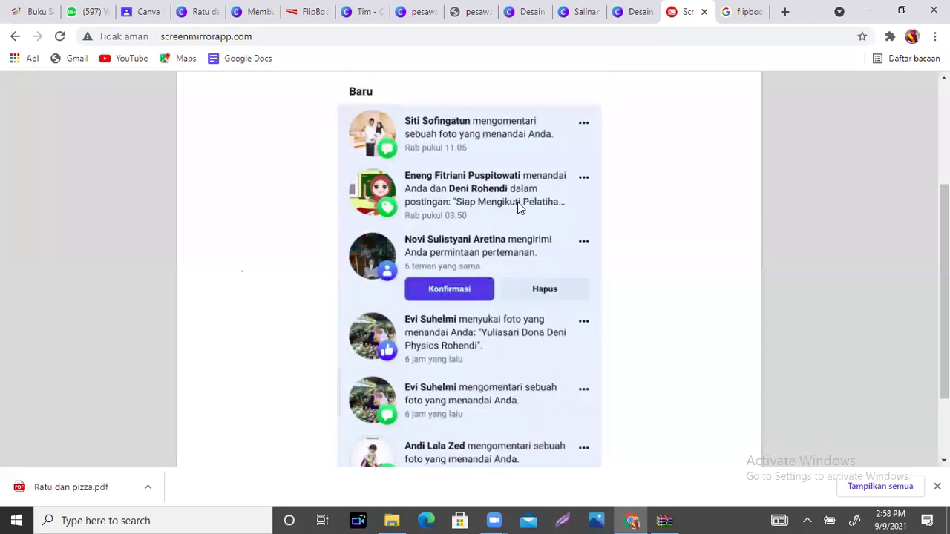
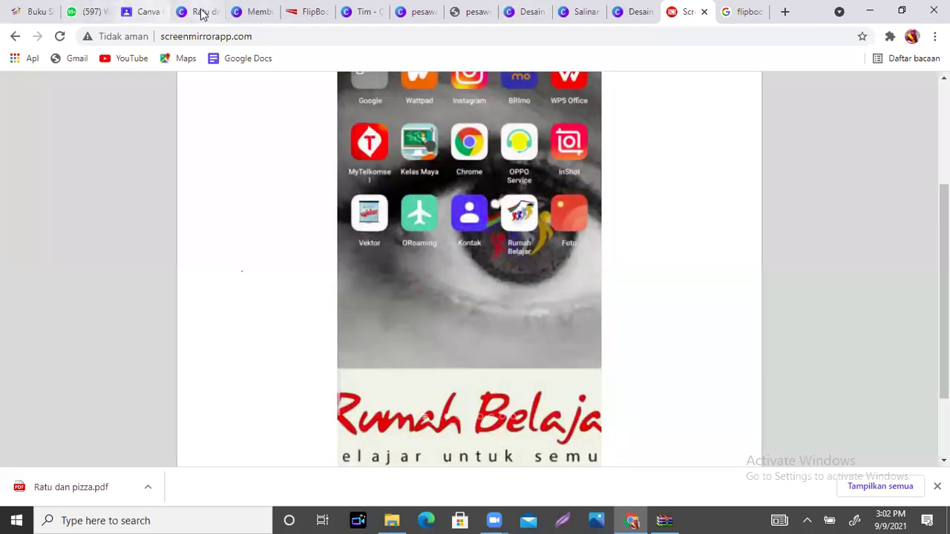
Switch to the Canva Cetarrr Class #1 page in Google Classroom and open the draft assignment Tugas Hari Kedua (09 September 2021) for editing.
{"action": "left_click", "coordinate": [137, 14]}
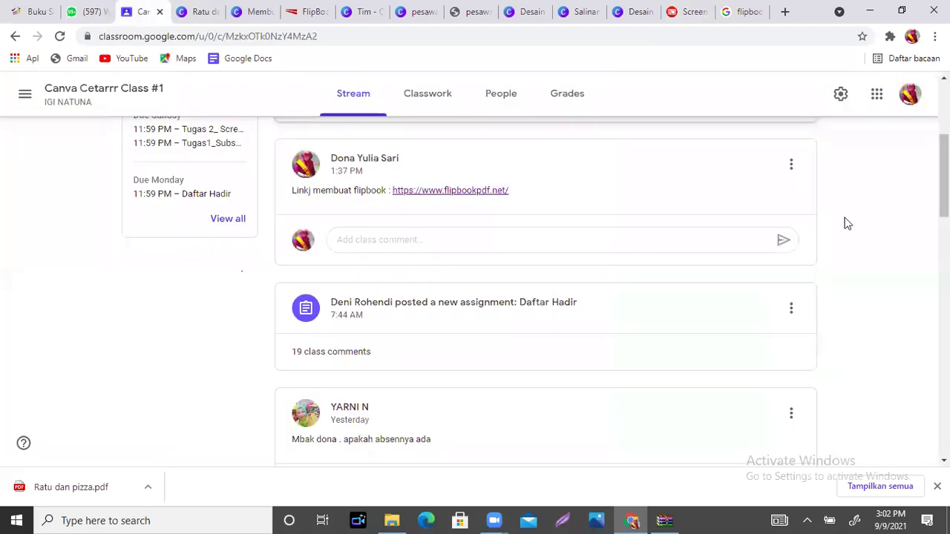
{"action": "left_click", "coordinate": [432, 105]}
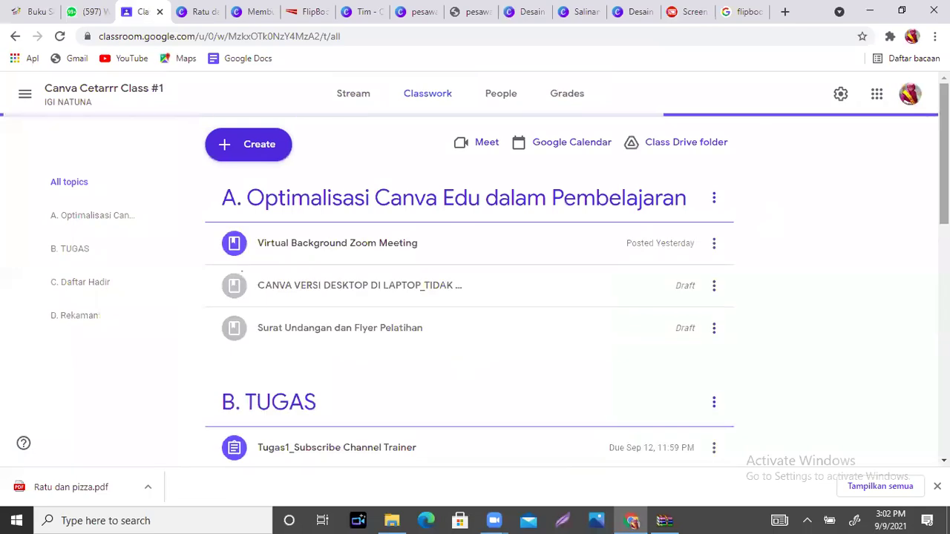
{"action": "scroll", "coordinate": [404, 161], "scroll_direction": "down", "scroll_amount": 4}
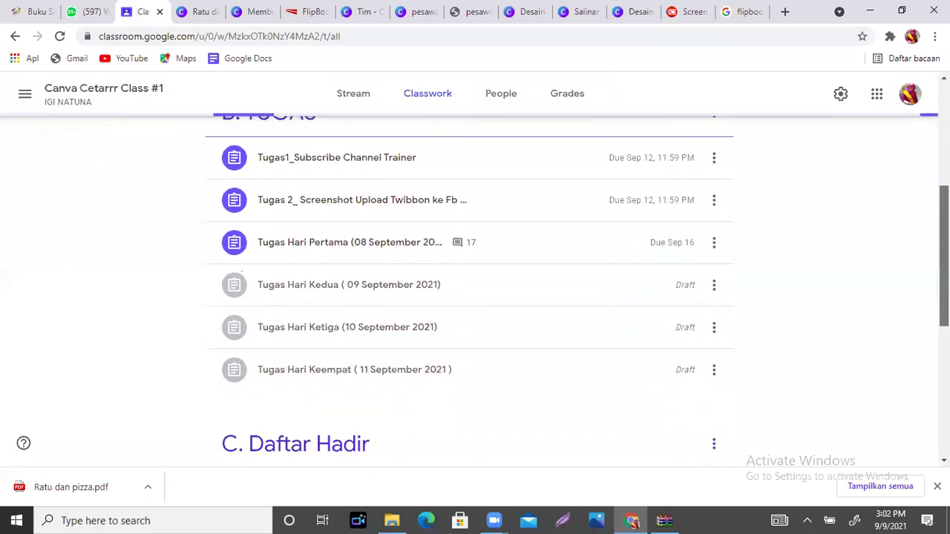
{"action": "left_click", "coordinate": [361, 265]}
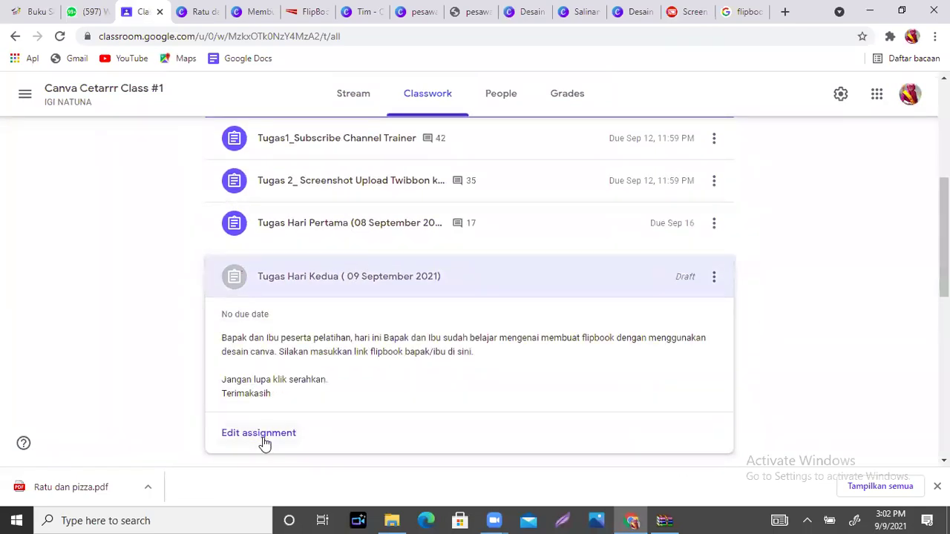
{"action": "left_click", "coordinate": [265, 438]}
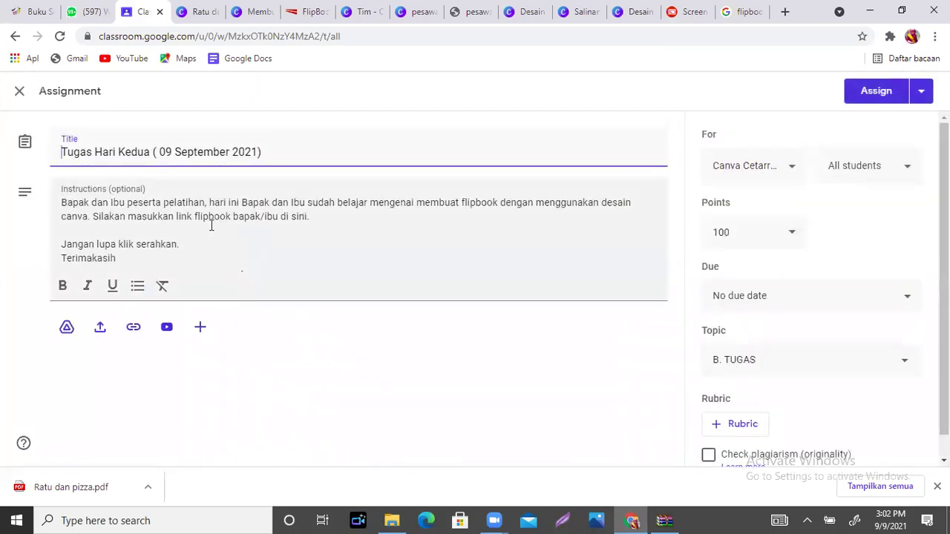
Change the requested submission in the assignment instructions from the flipbook link to "link facebook dan file pdf".
{"action": "left_click_drag", "start_coordinate": [197, 222], "coordinate": [232, 220]}
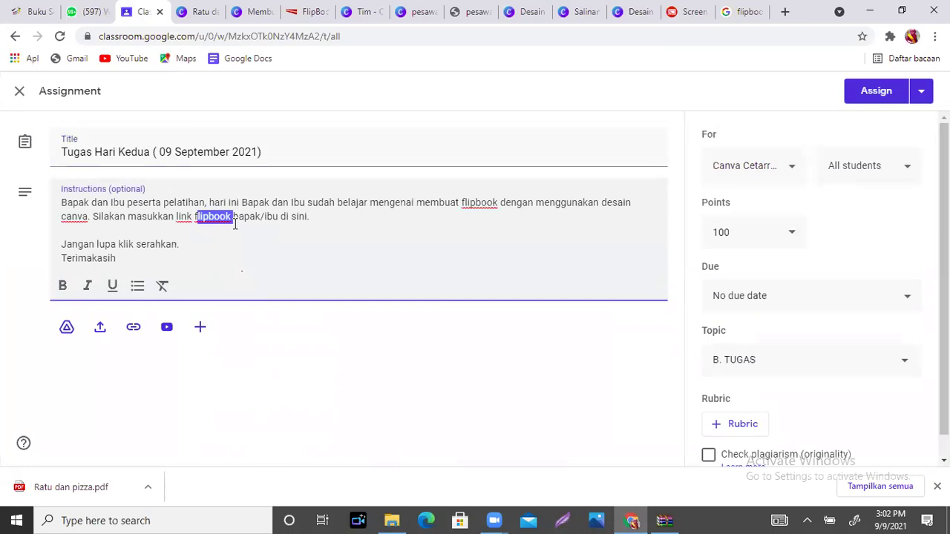
{"action": "key", "text": "BackSpace"}
{"action": "type", "text": "acebook"}
{"action": "type", "text": " dan"}
{"action": "type", "text": "pe"}
{"action": "key", "text": "BackSpace"}
{"action": "key", "text": "BackSpace"}
{"action": "type", "text": "file pdf"}
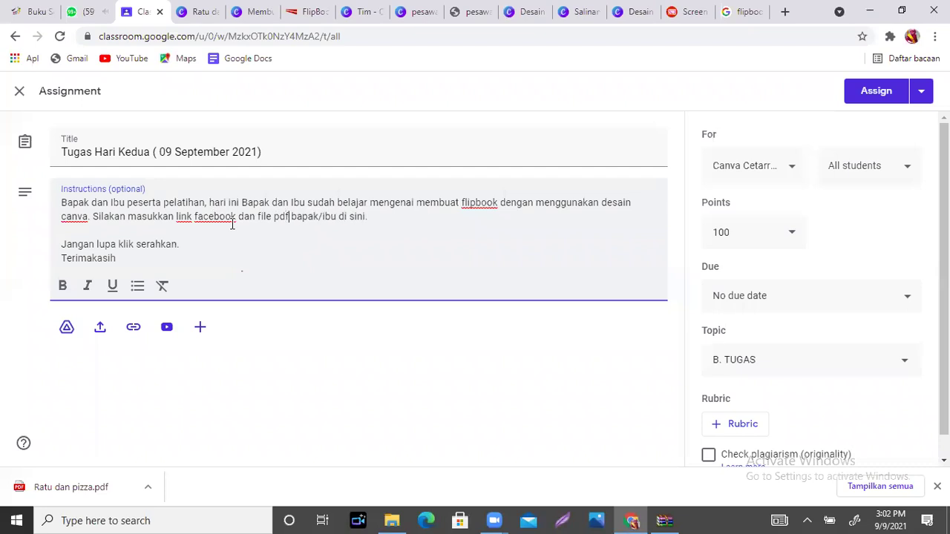
Set the assignment's due date to Sep 16, 2021 and assign it to the students.
{"action": "left_click", "coordinate": [871, 95]}
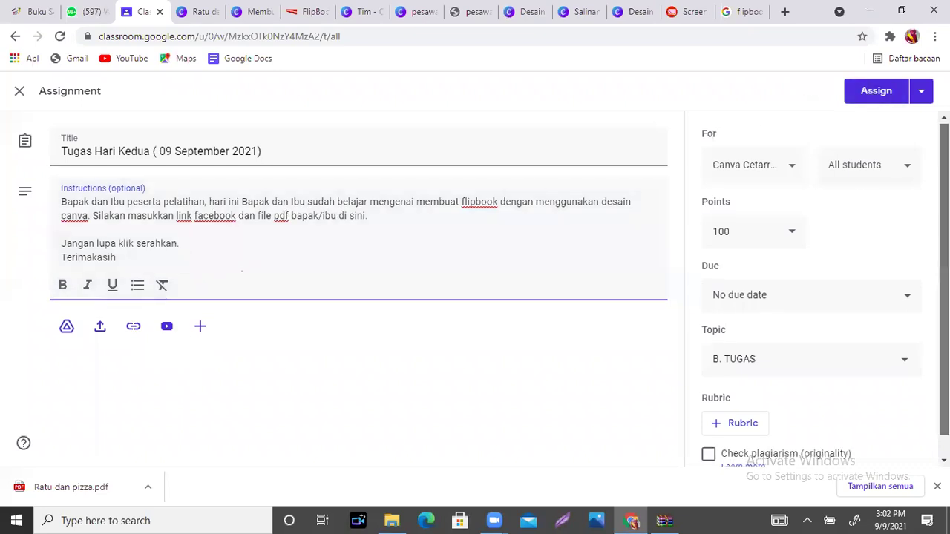
{"action": "left_click", "coordinate": [907, 278]}
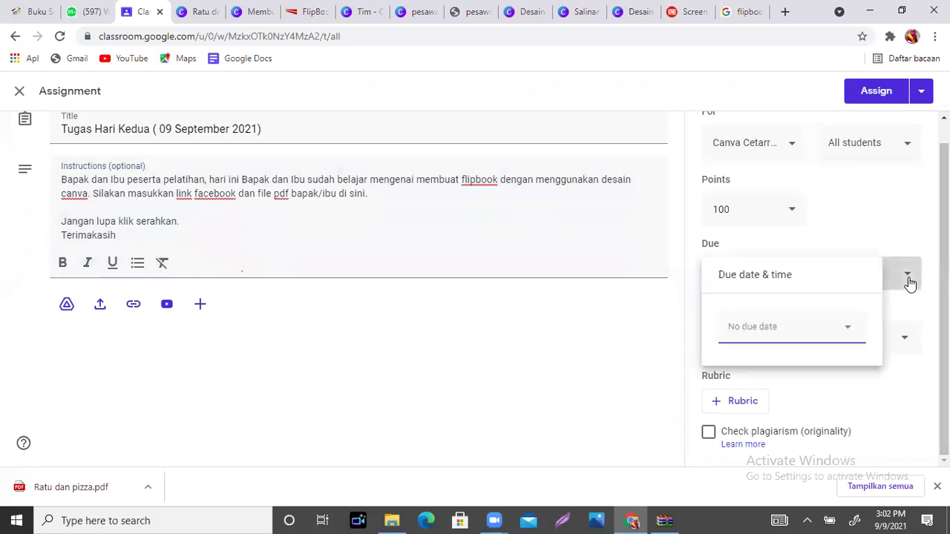
{"action": "left_click", "coordinate": [849, 336]}
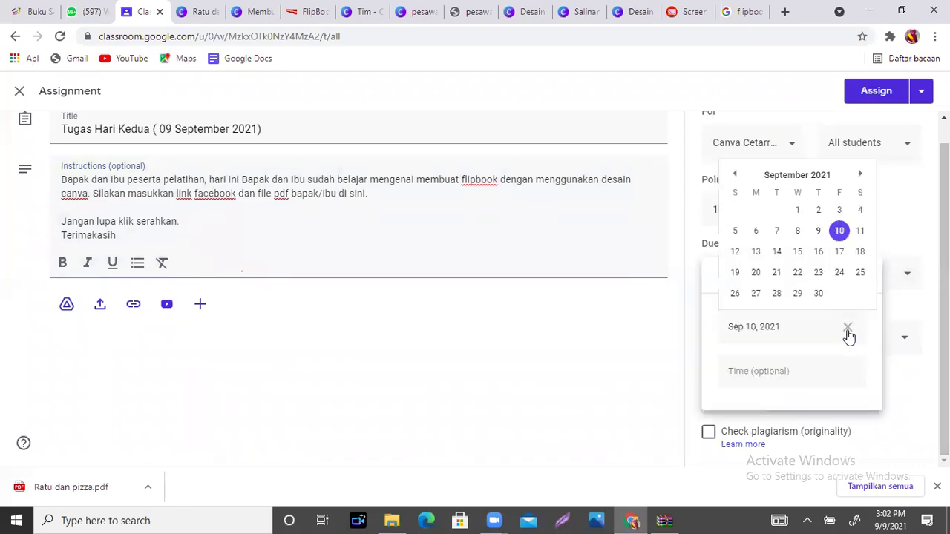
{"action": "left_click", "coordinate": [822, 259]}
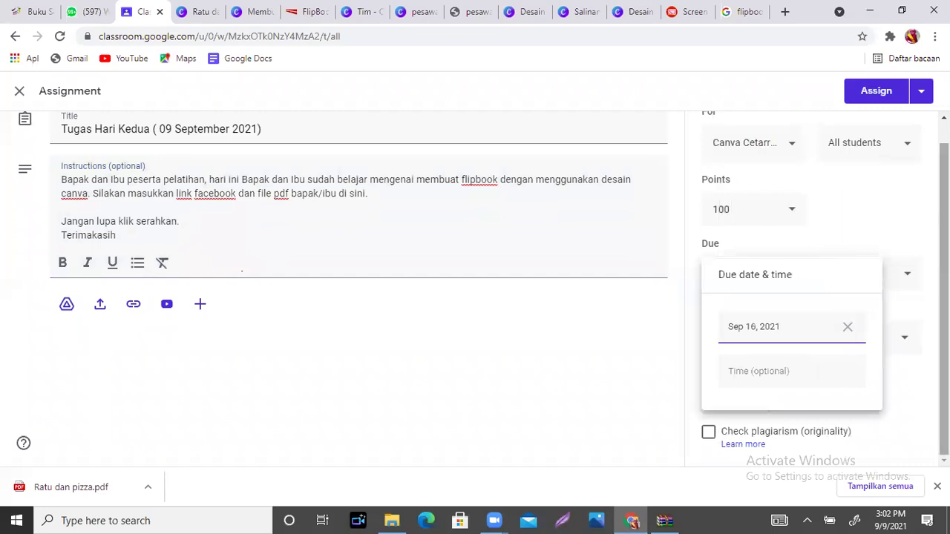
{"action": "left_click", "coordinate": [906, 201]}
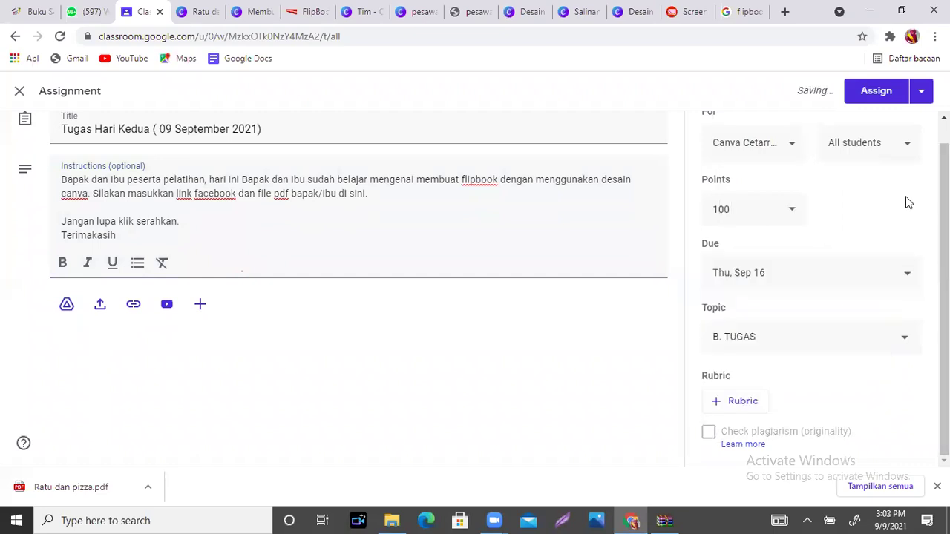
{"action": "left_click", "coordinate": [878, 92]}
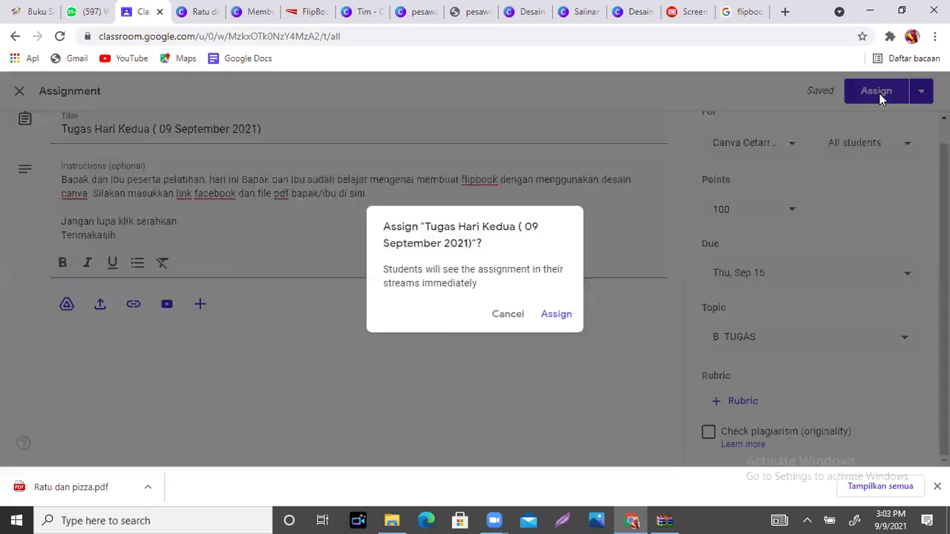
{"action": "left_click", "coordinate": [568, 318]}
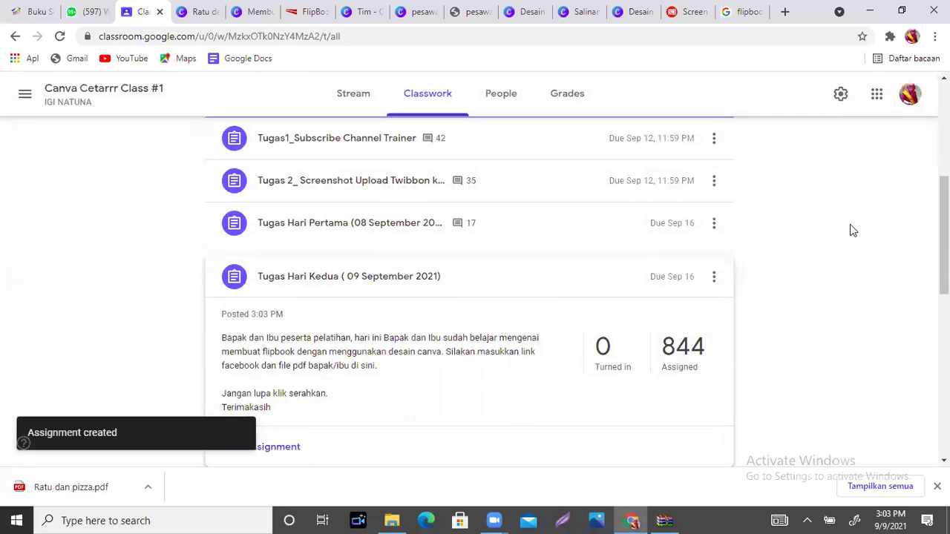
Review the posted Tugas Hari Kedua assignment, the Tugas Hari Pertama instructions, and the other entries under B. TUGAS.
{"action": "scroll", "coordinate": [822, 256], "scroll_direction": "up", "scroll_amount": 2}
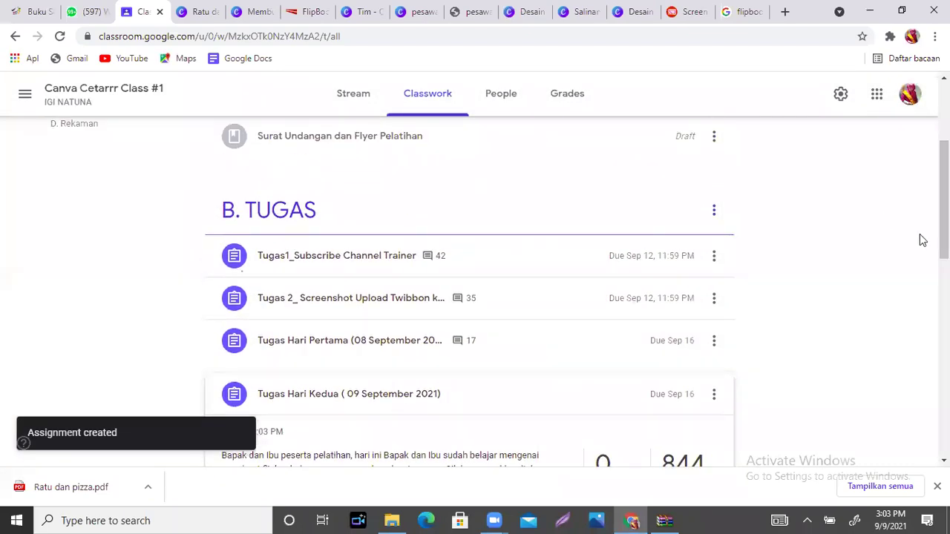
{"action": "left_click_drag", "start_coordinate": [944, 200], "coordinate": [945, 267]}
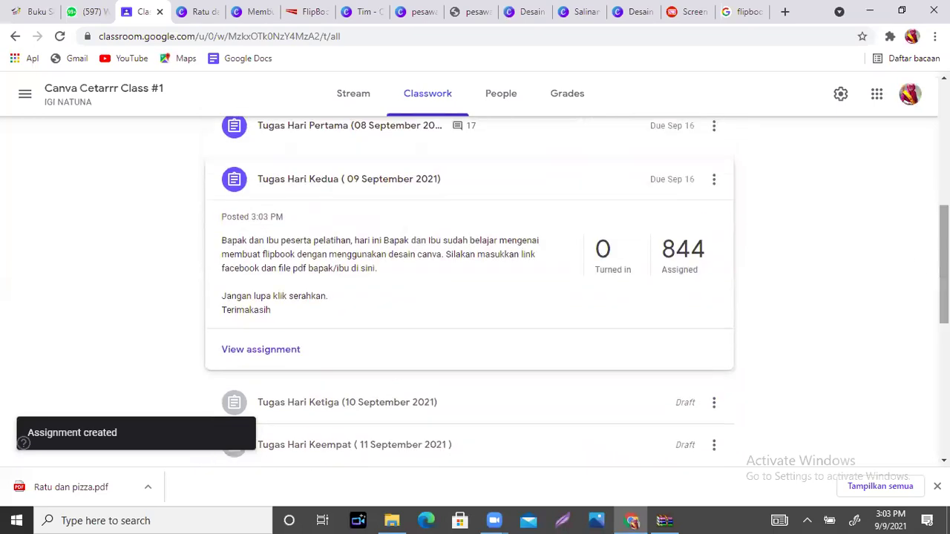
{"action": "left_click", "coordinate": [469, 141]}
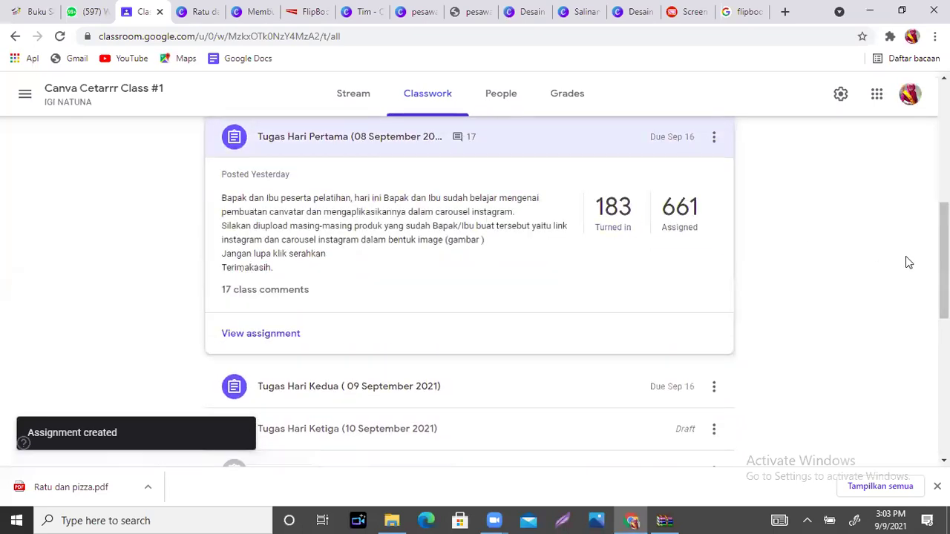
{"action": "scroll", "coordinate": [469, 297], "scroll_direction": "down", "scroll_amount": 1}
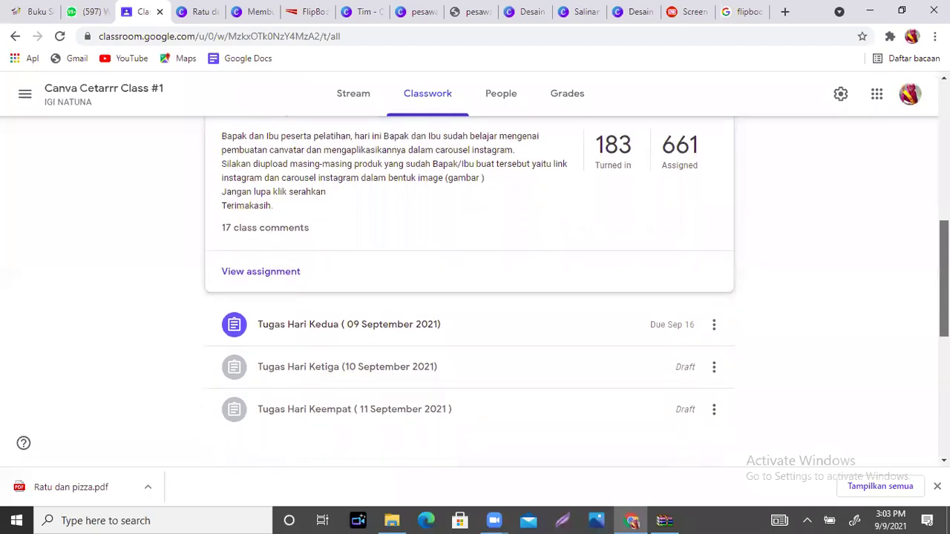
{"action": "scroll", "coordinate": [470, 297], "scroll_direction": "down", "scroll_amount": 1}
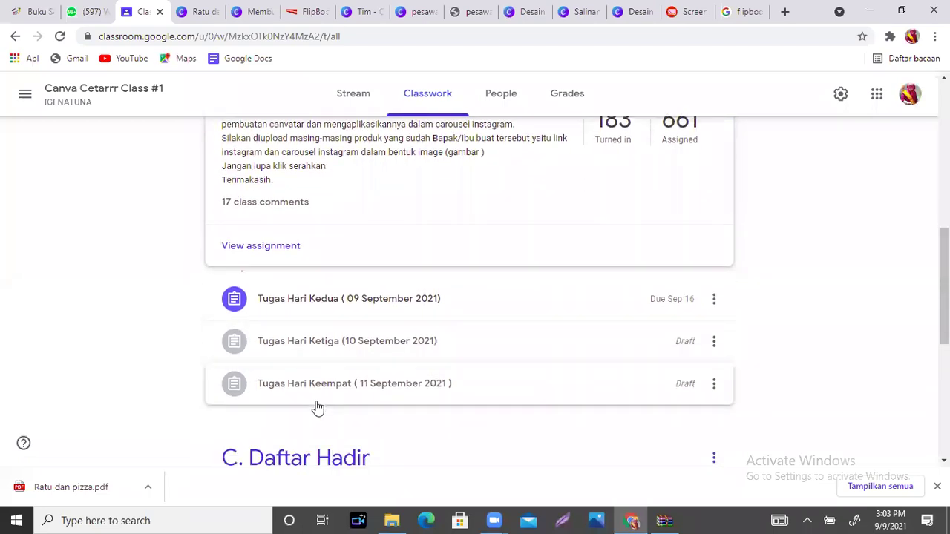
{"action": "scroll", "coordinate": [944, 286], "scroll_direction": "up", "scroll_amount": 2}
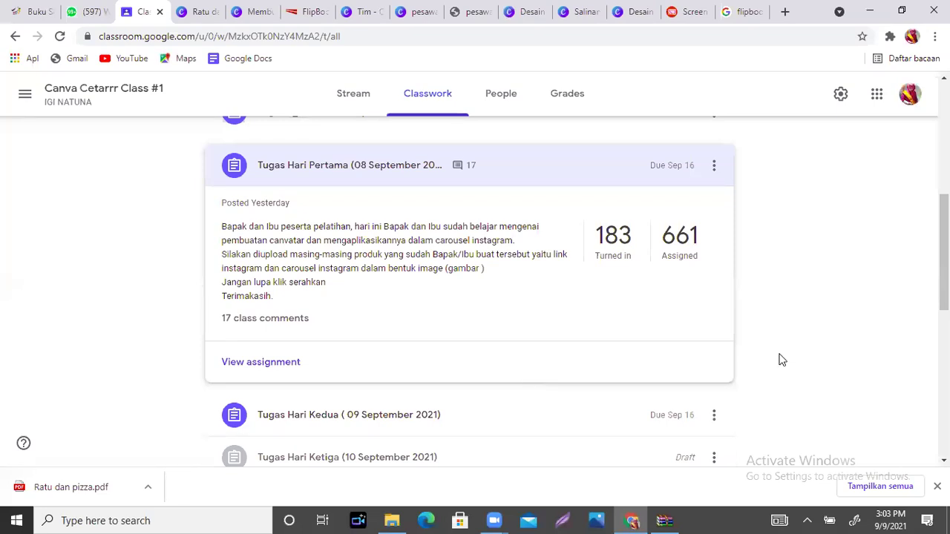
{"action": "scroll", "coordinate": [944, 312], "scroll_direction": "down", "scroll_amount": 3}
{"action": "scroll", "coordinate": [469, 292], "scroll_direction": "up", "scroll_amount": 5}
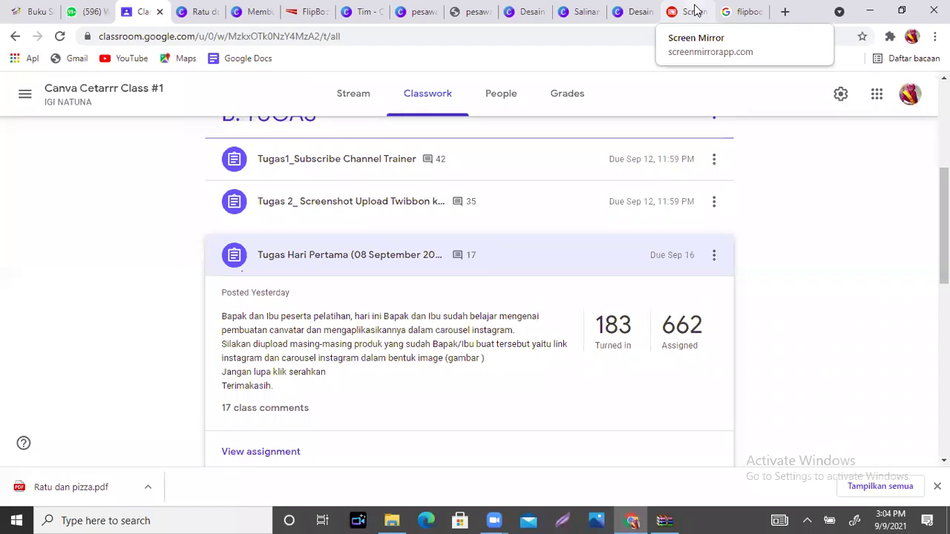
Expand the Tugas1, Tugas 2, Tugas Hari Pertama and Tugas Hari Kedua assignments one after another to review their instructions.
{"action": "left_click", "coordinate": [365, 165]}
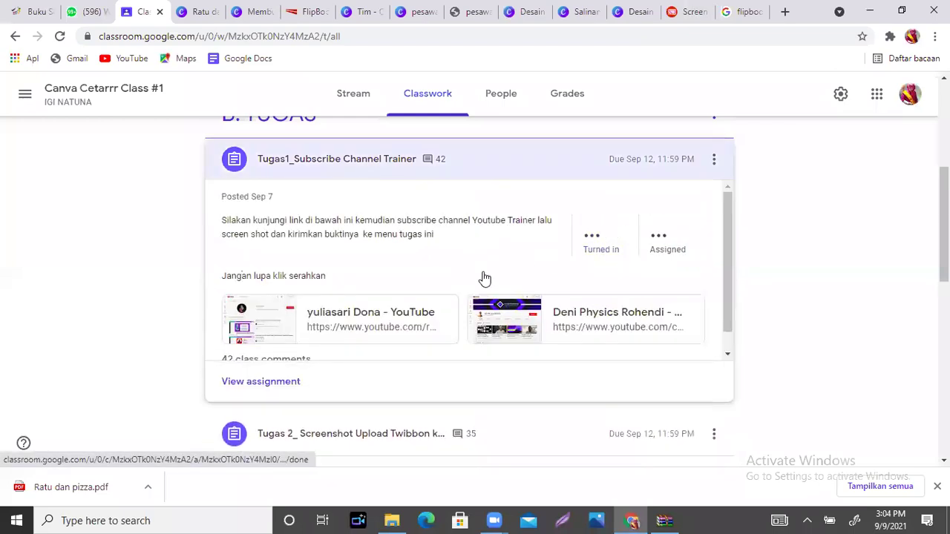
{"action": "left_click", "coordinate": [354, 434]}
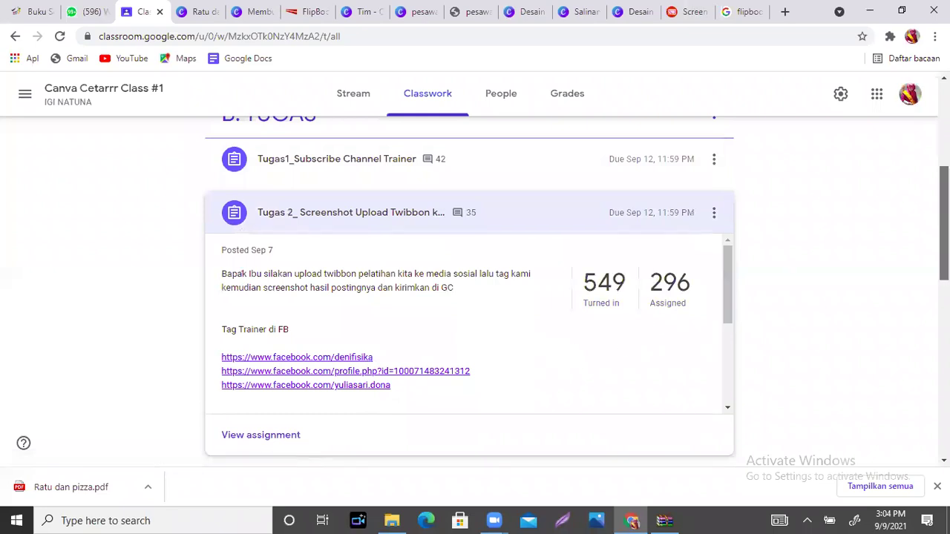
{"action": "scroll", "coordinate": [568, 351], "scroll_direction": "down", "scroll_amount": 5}
{"action": "scroll", "coordinate": [471, 231], "scroll_direction": "up", "scroll_amount": 1}
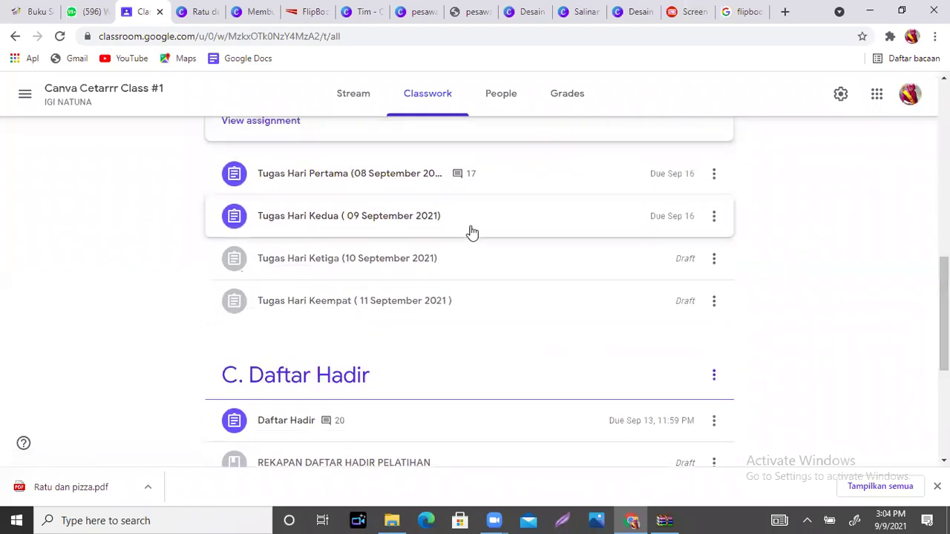
{"action": "left_click", "coordinate": [407, 180]}
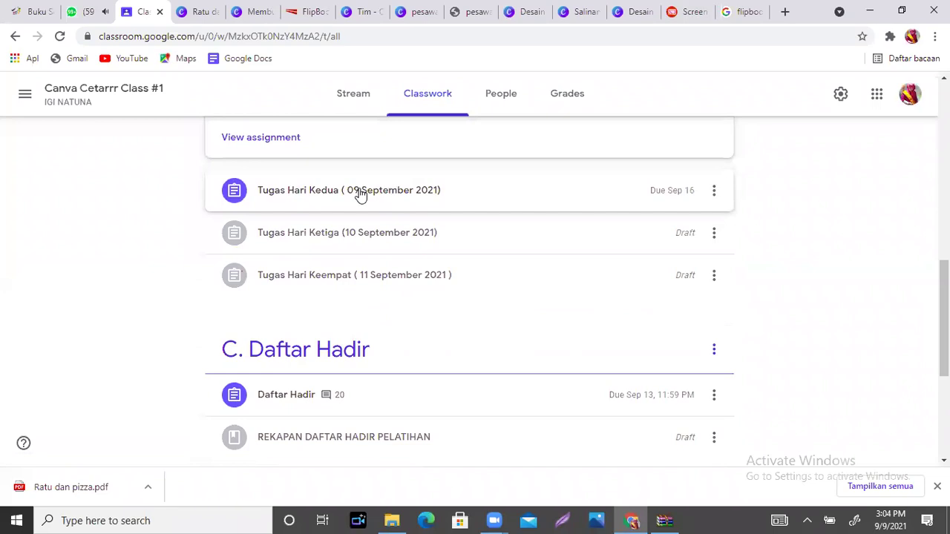
{"action": "left_click", "coordinate": [359, 195]}
{"action": "scroll", "coordinate": [943, 312], "scroll_direction": "up", "scroll_amount": 2}
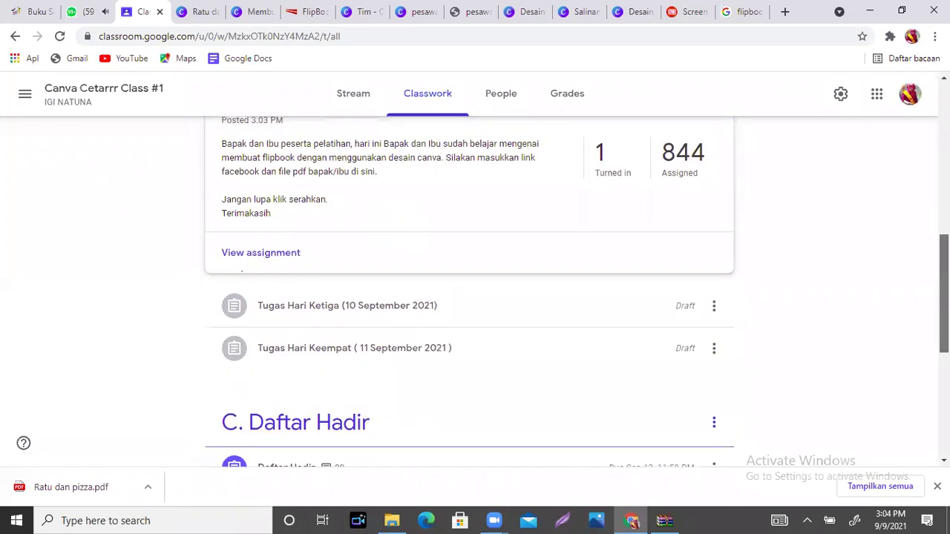
Show the turned-in student work for the Tugas Hari Kedua assignment.
{"action": "left_click", "coordinate": [606, 182]}
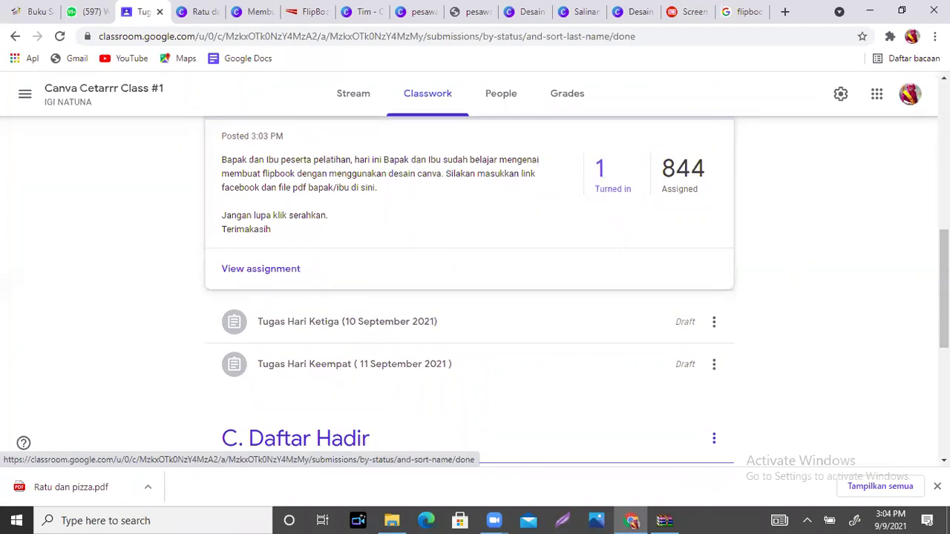
{"action": "scroll", "coordinate": [697, 349], "scroll_direction": "up", "scroll_amount": 2}
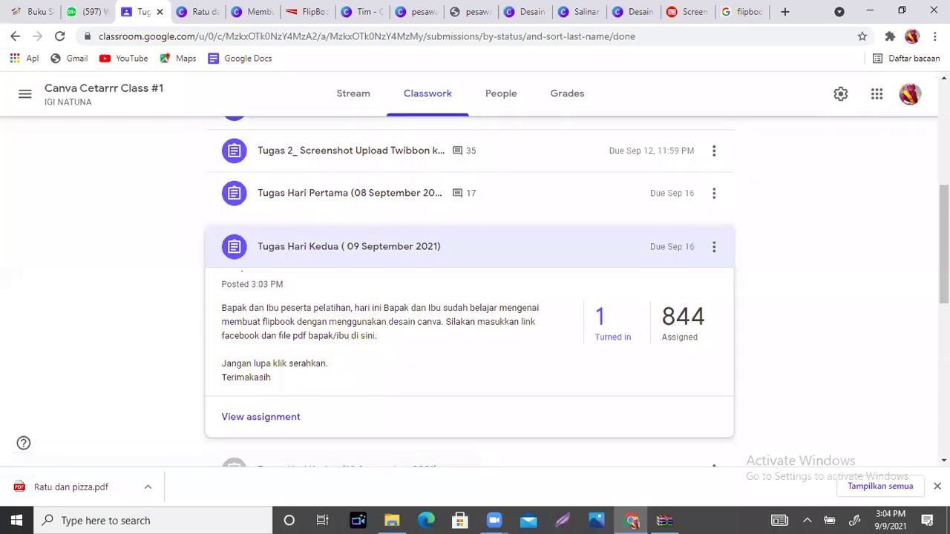
{"action": "left_click", "coordinate": [696, 349]}
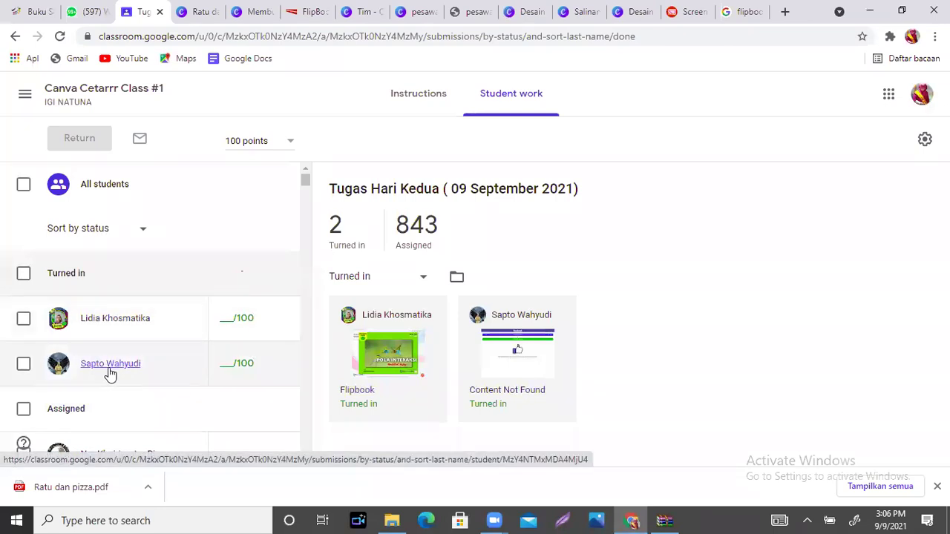
Check the submissions of the two students who turned in work, and open the Facebook post link submitted by the second student.
{"action": "left_click", "coordinate": [92, 321]}
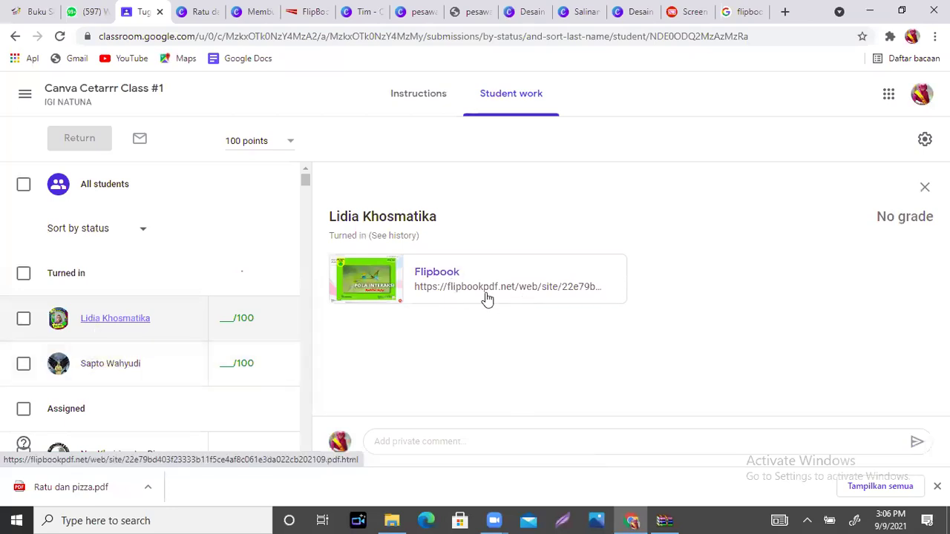
{"action": "left_click", "coordinate": [112, 369]}
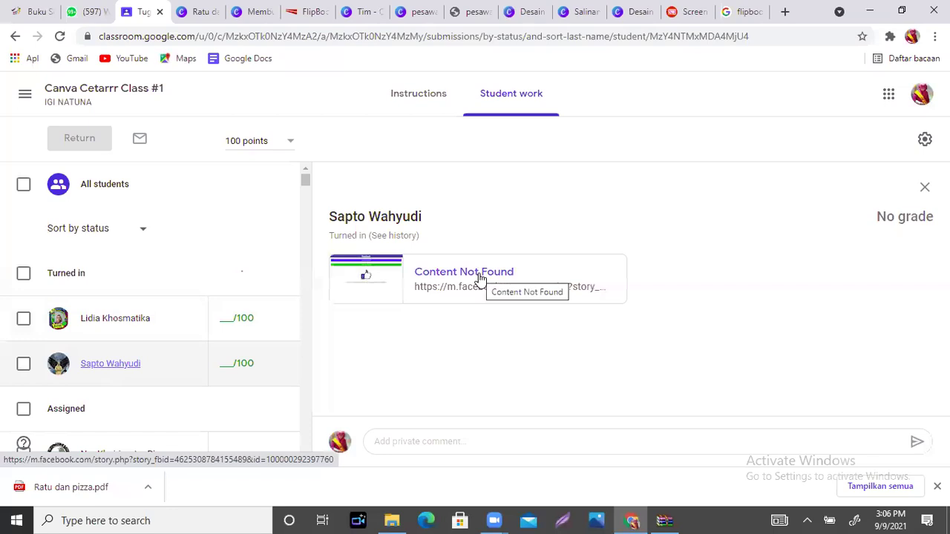
{"action": "left_click", "coordinate": [480, 278]}
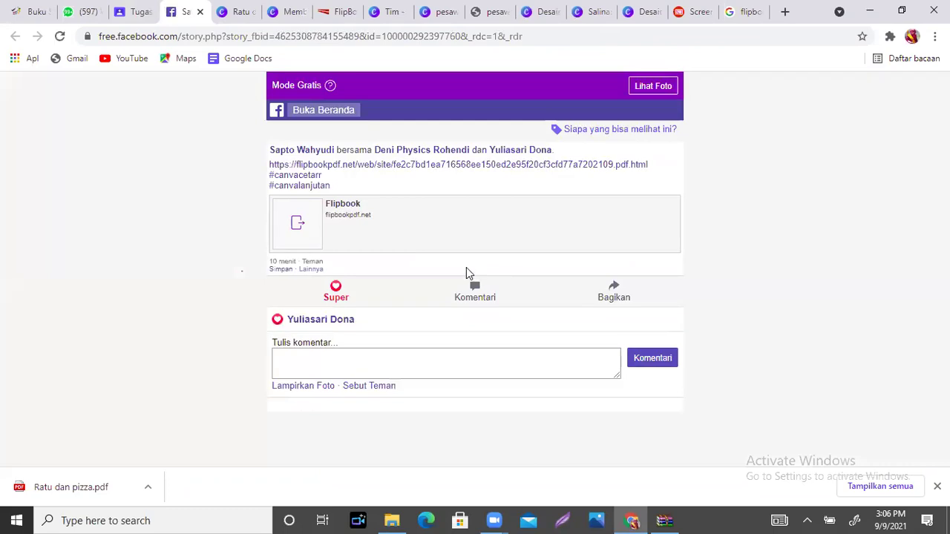
Try to open the flipbookpdf.net link in the student's Facebook post, and close the data-use confirmation page.
{"action": "triple_click", "coordinate": [313, 170]}
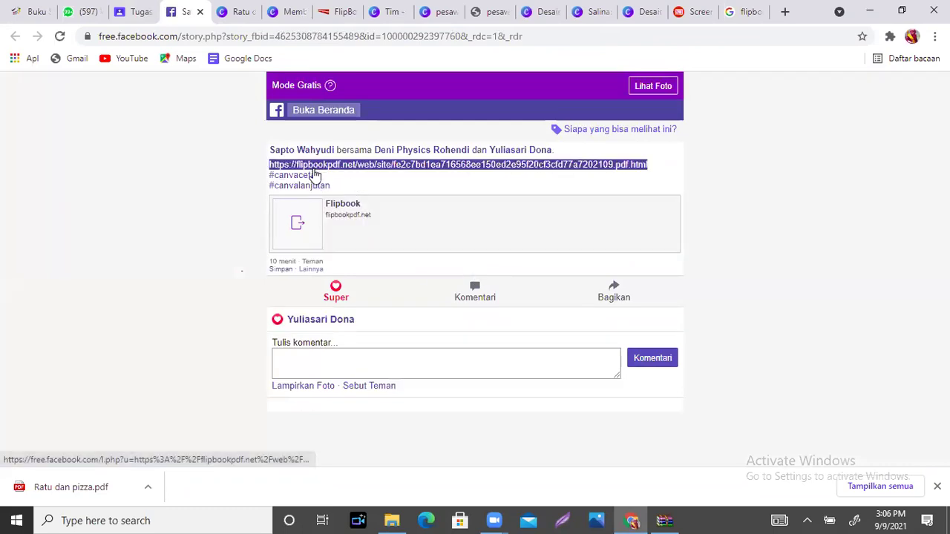
{"action": "left_click", "coordinate": [313, 171]}
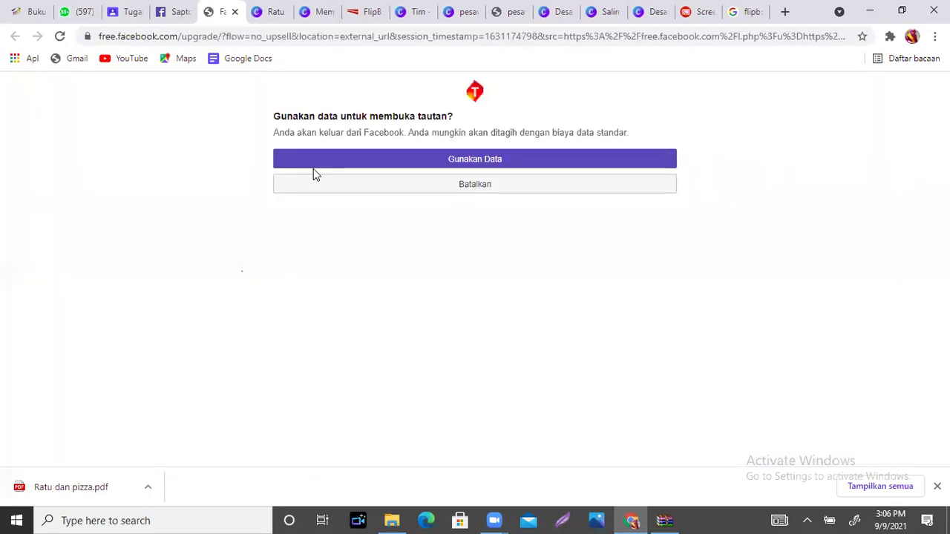
{"action": "left_click", "coordinate": [235, 12]}
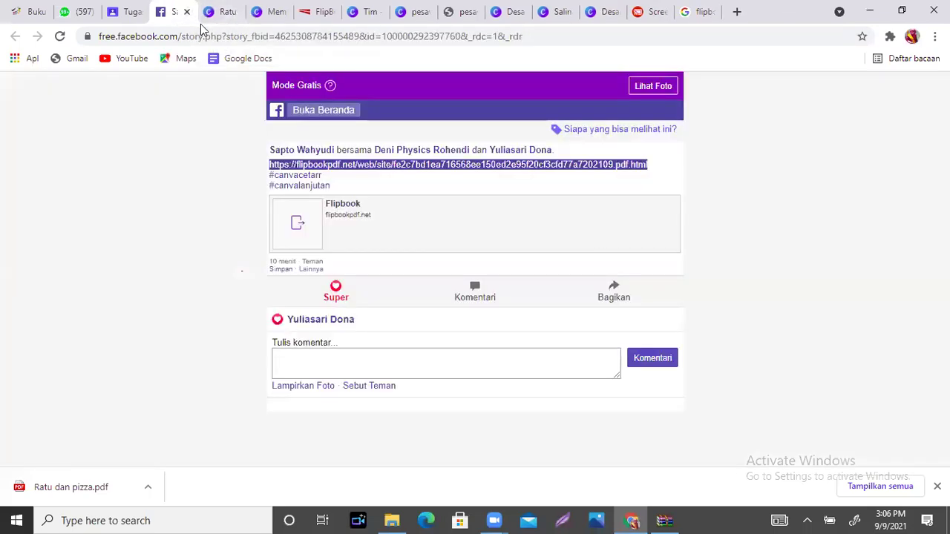
{"action": "left_click", "coordinate": [188, 189]}
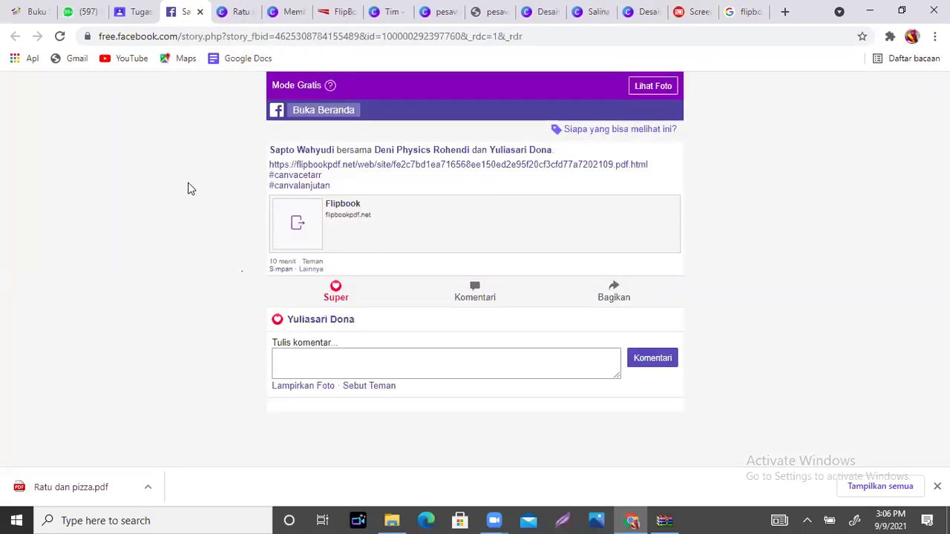
Return to the Google Classroom submissions, check the first student's turned-in flipbook, and show the Tugas Hari Kedua instructions.
{"action": "left_click", "coordinate": [138, 12]}
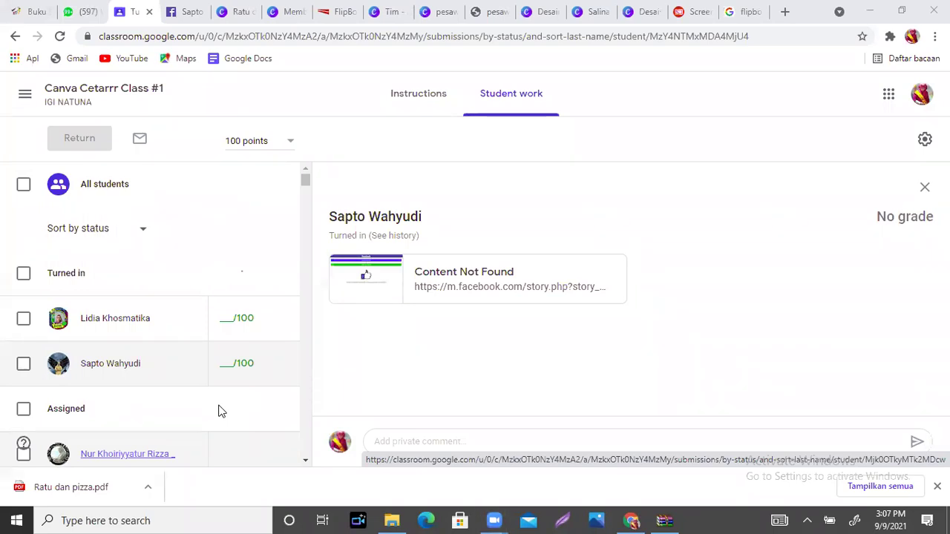
{"action": "left_click", "coordinate": [127, 320]}
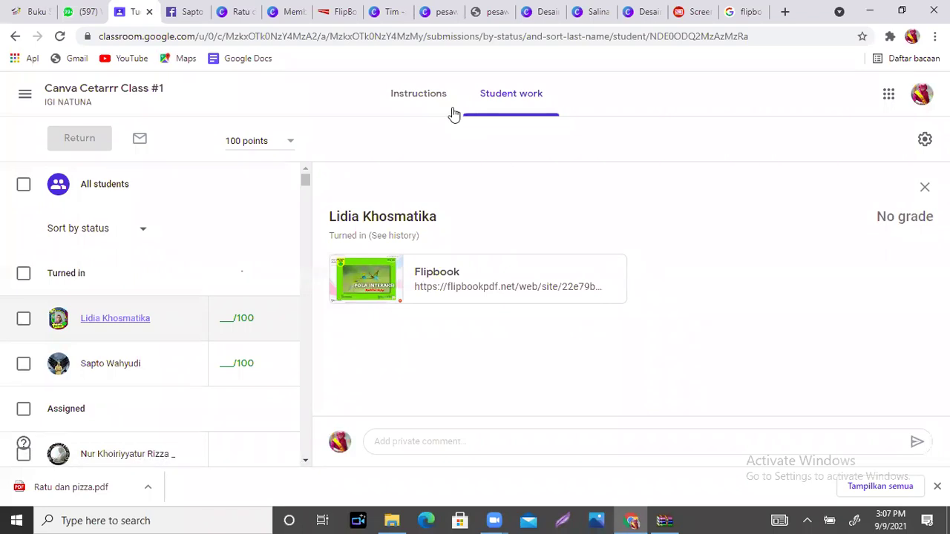
{"action": "left_click", "coordinate": [420, 99]}
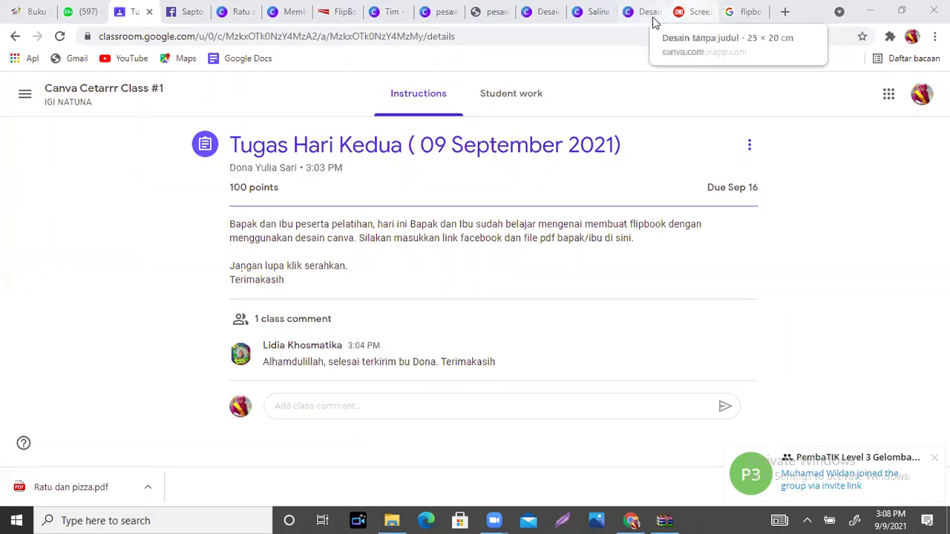
Switch to the mirrored phone screen and show the Salin tautan option among the Facebook post's options.
{"action": "left_click", "coordinate": [700, 11]}
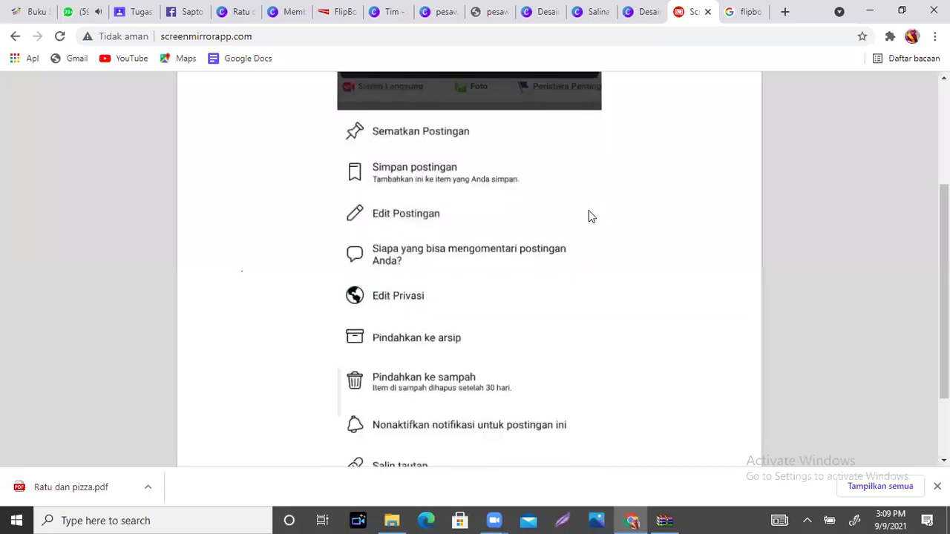
{"action": "scroll", "coordinate": [430, 364], "scroll_direction": "down", "scroll_amount": 2}
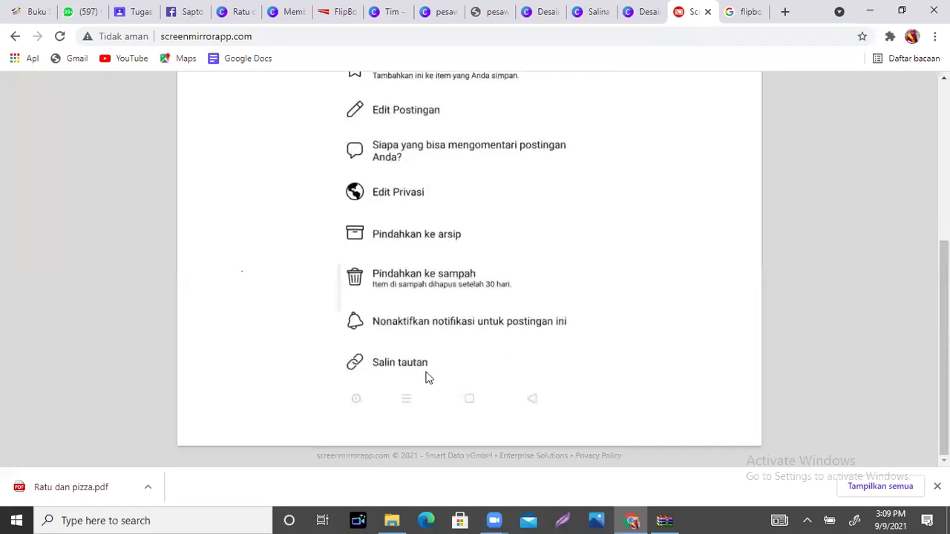